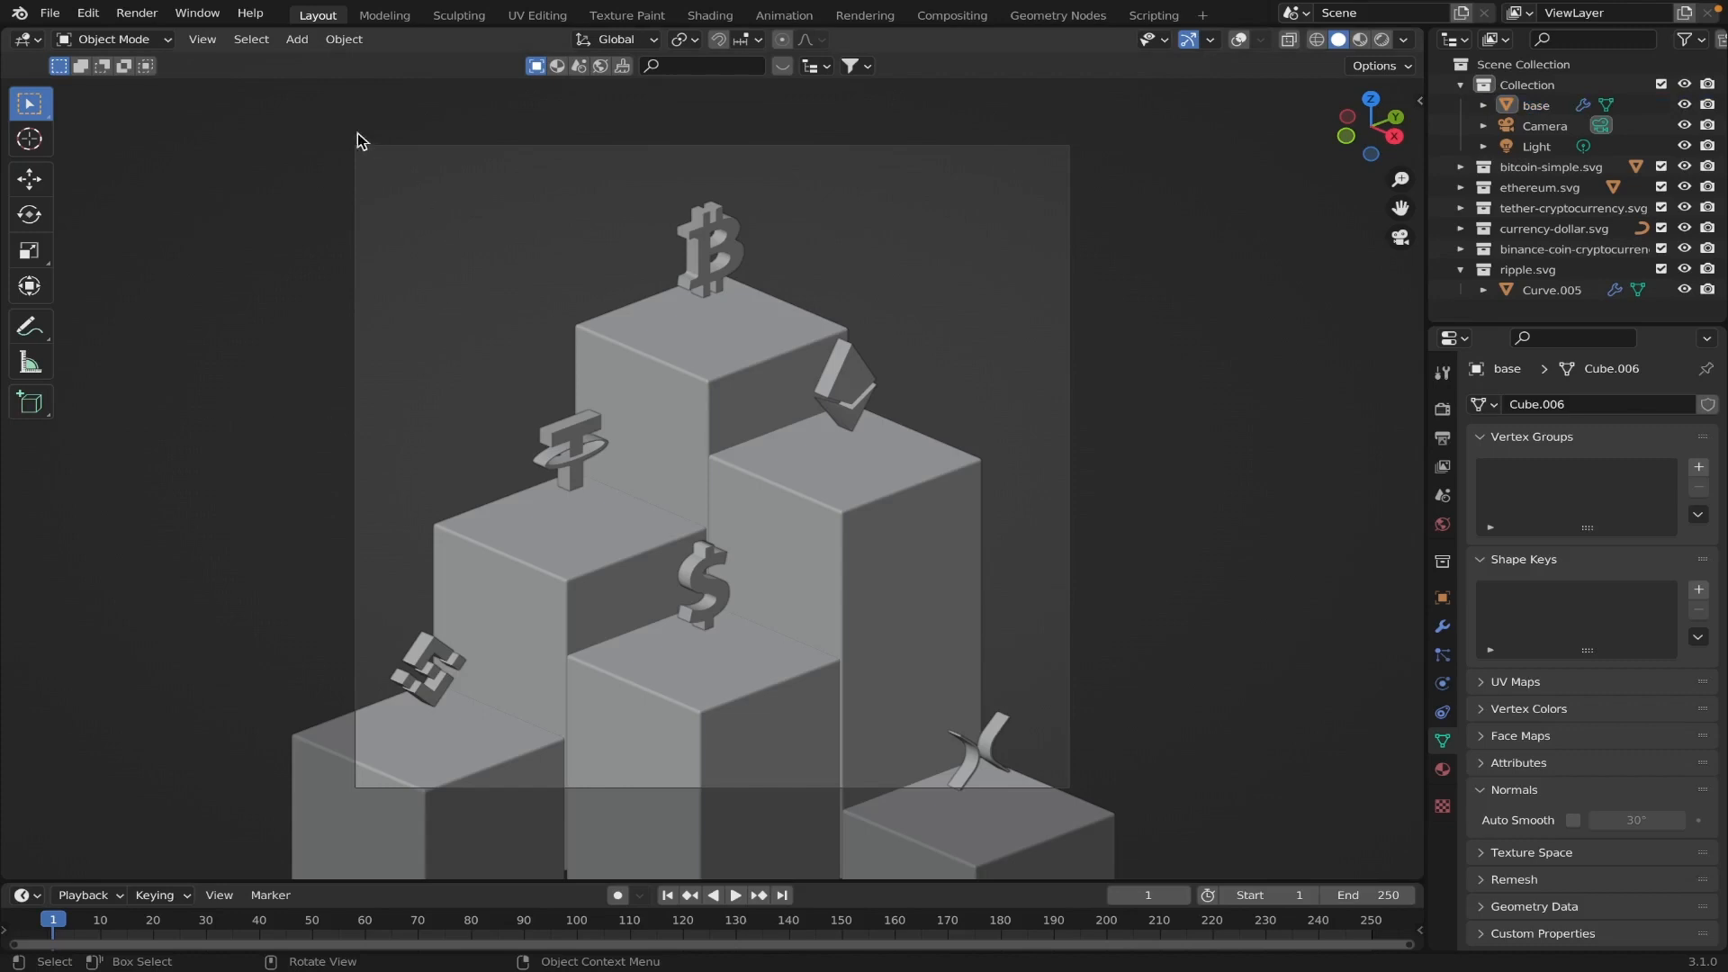
Start a new General file, discarding the unsaved changes to the current scene.
mouse_move(50, 11)
left_click(50, 13)
mouse_move(78, 43)
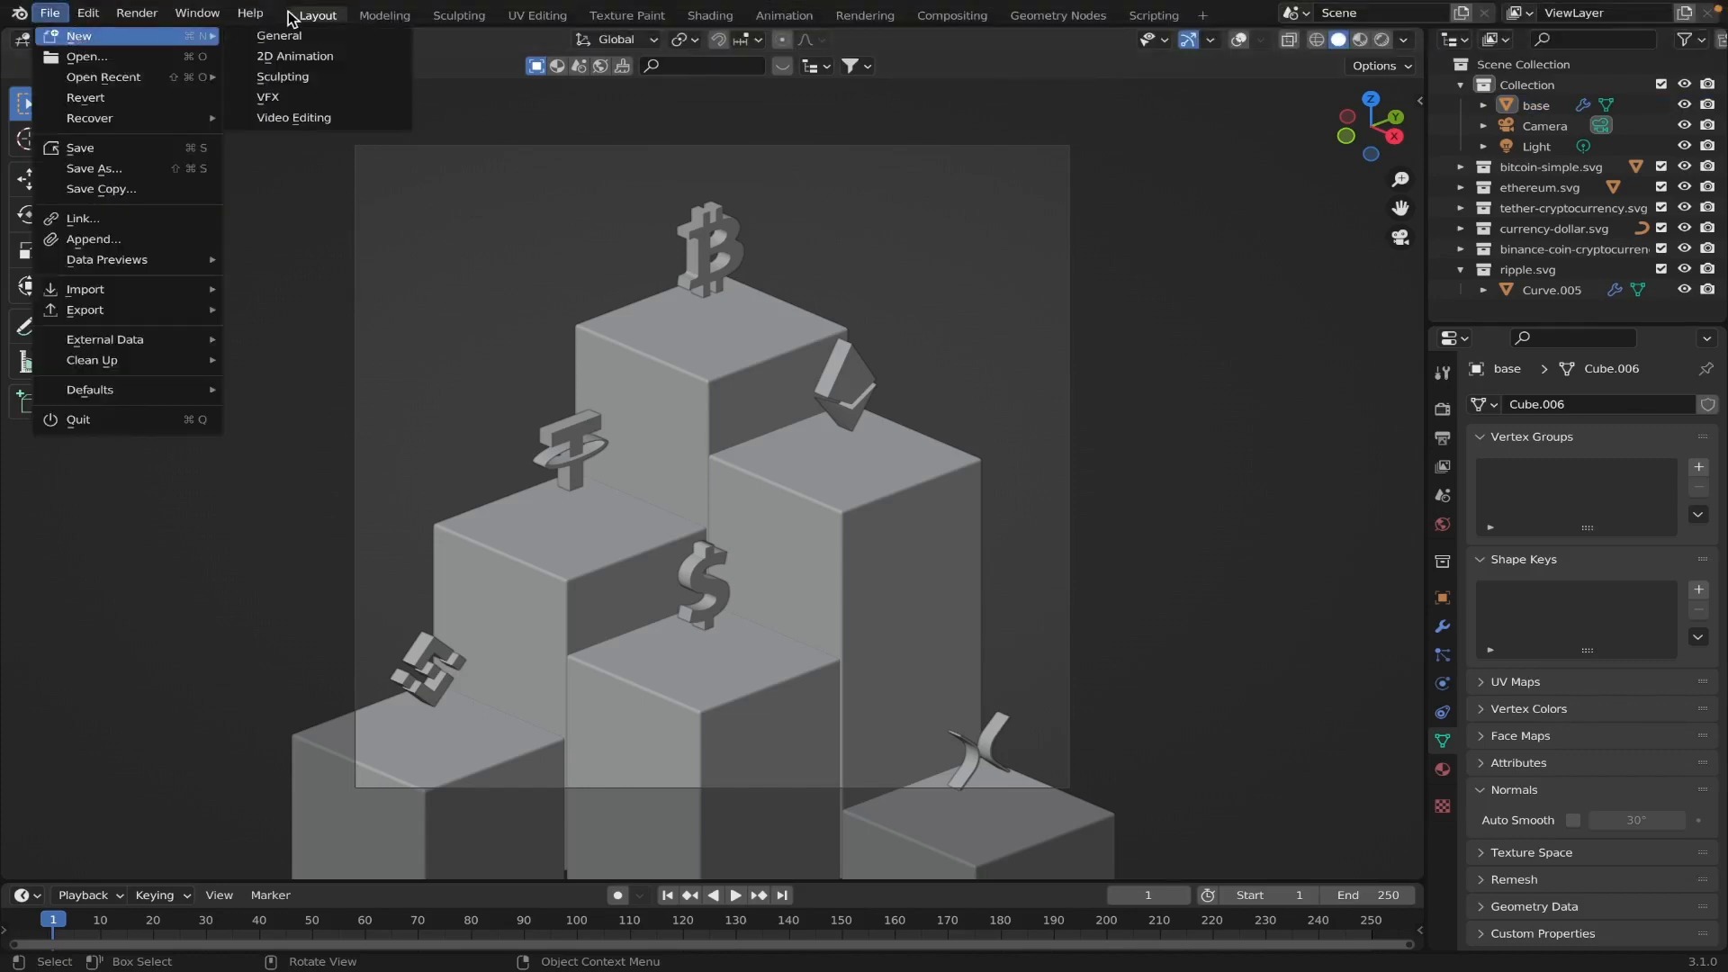
left_click(301, 36)
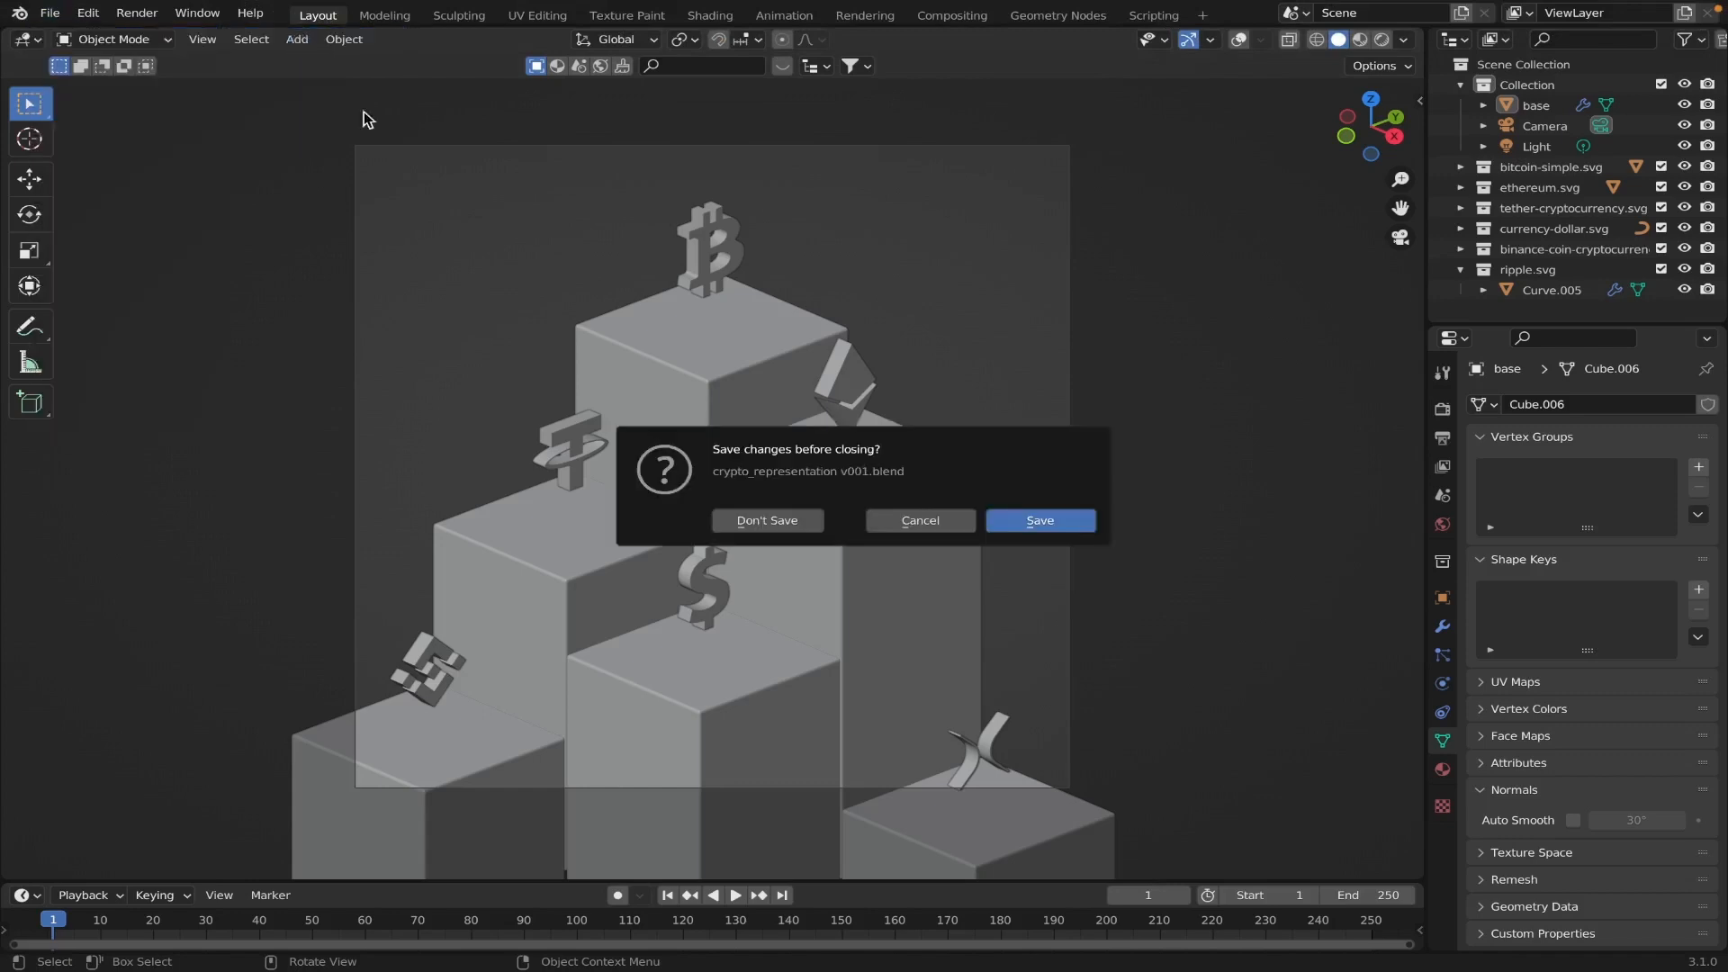
left_click(762, 526)
left_click(455, 288)
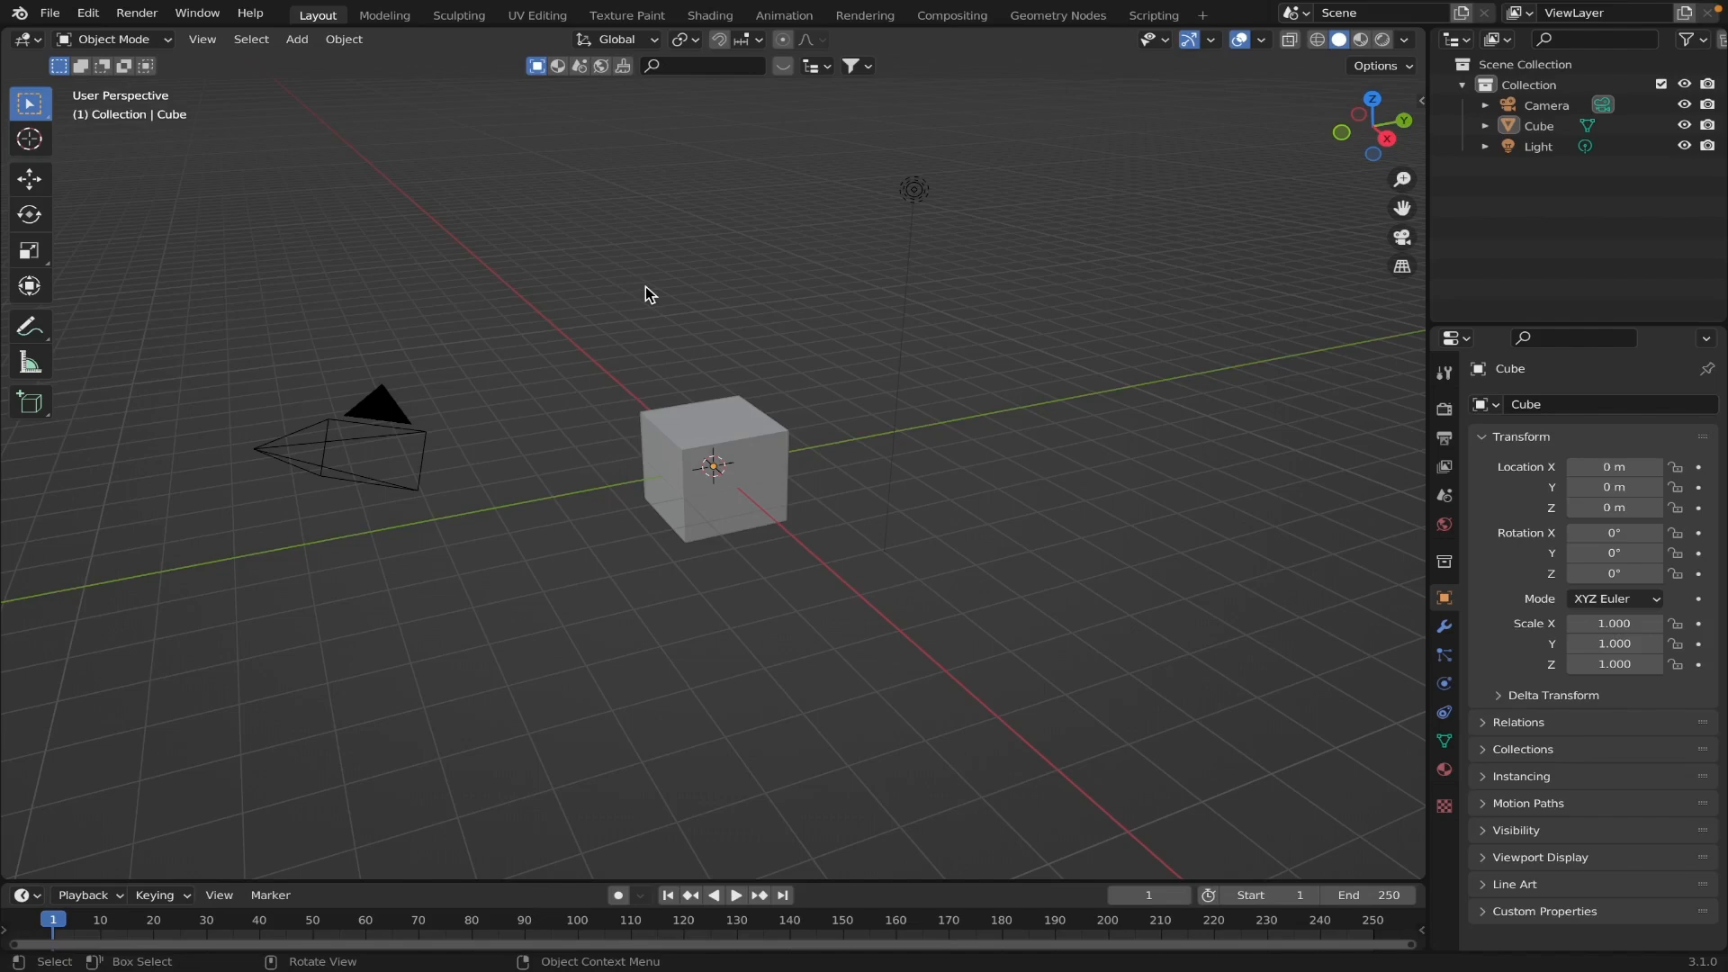
Set the camera's lens type to Orthographic and view the scene through the camera.
left_click(352, 413)
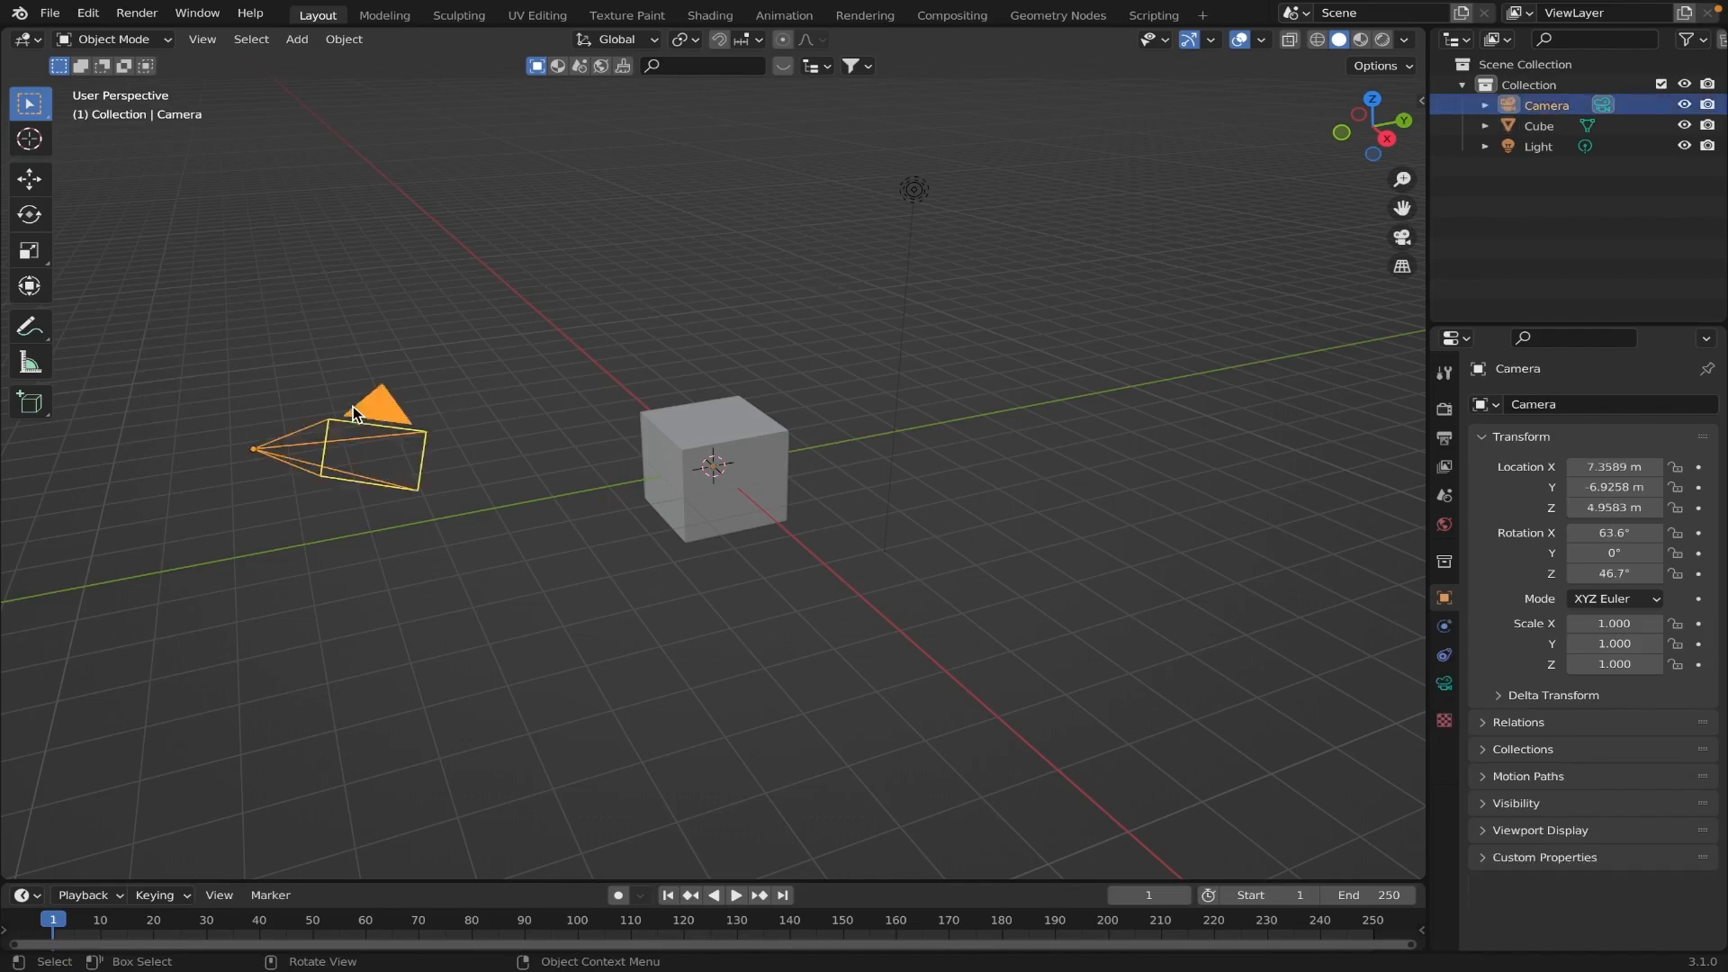
left_click(1441, 686)
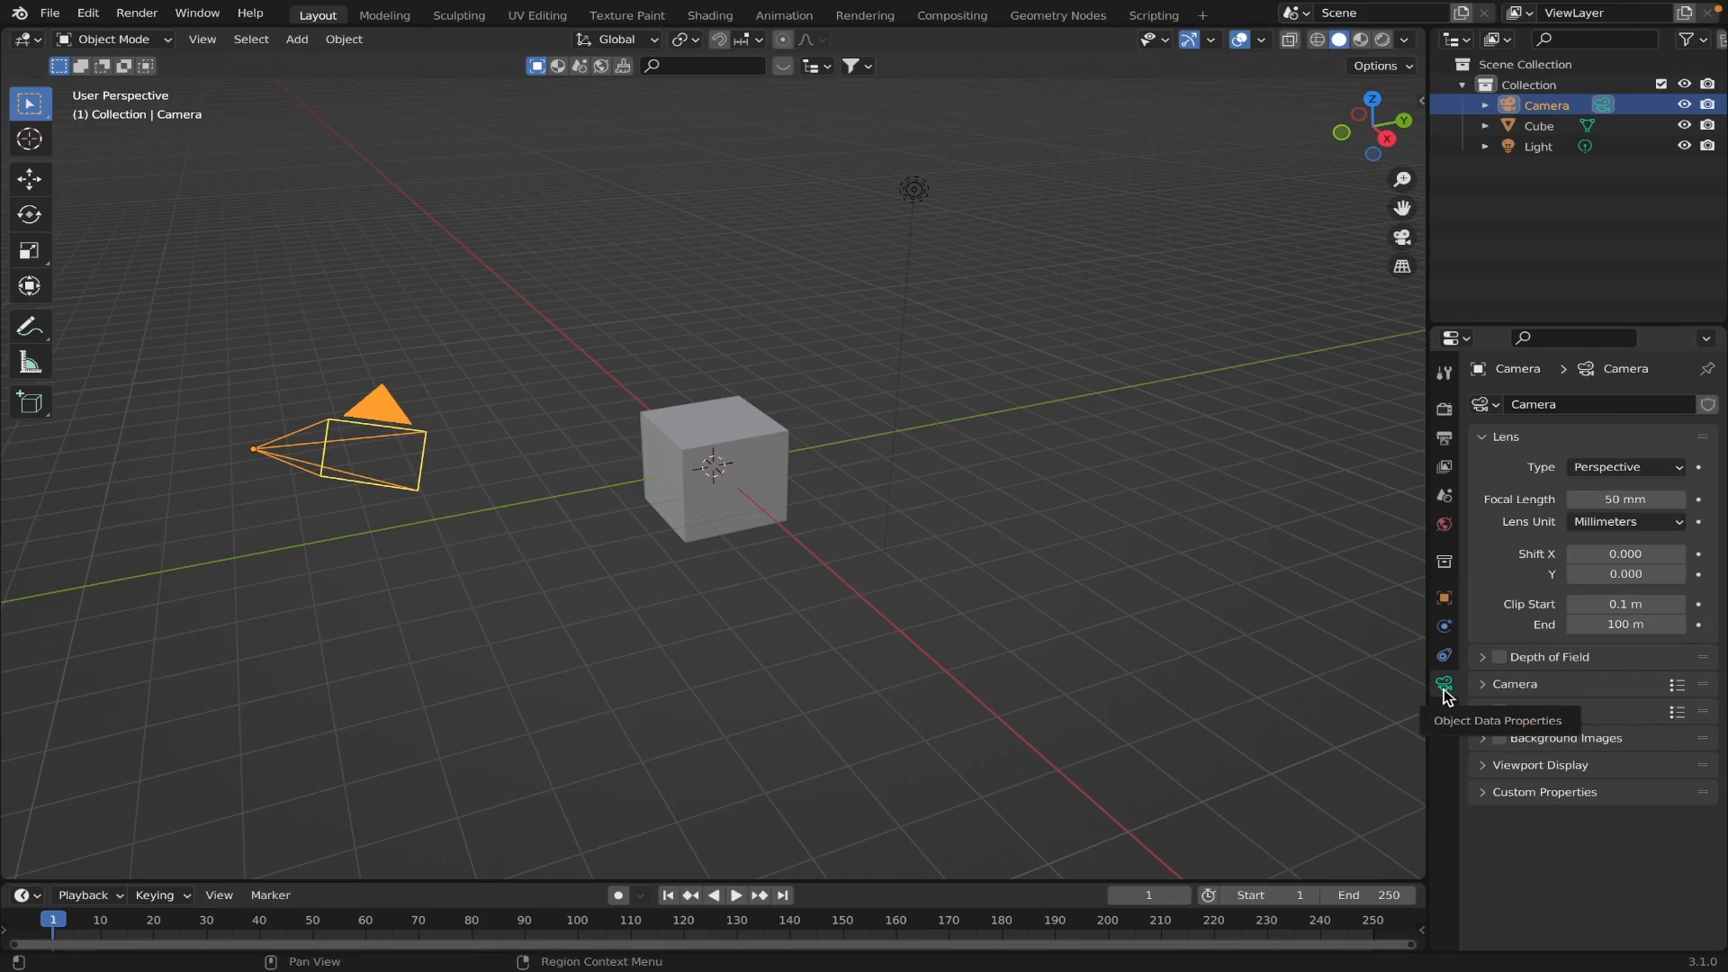
left_click(1609, 469)
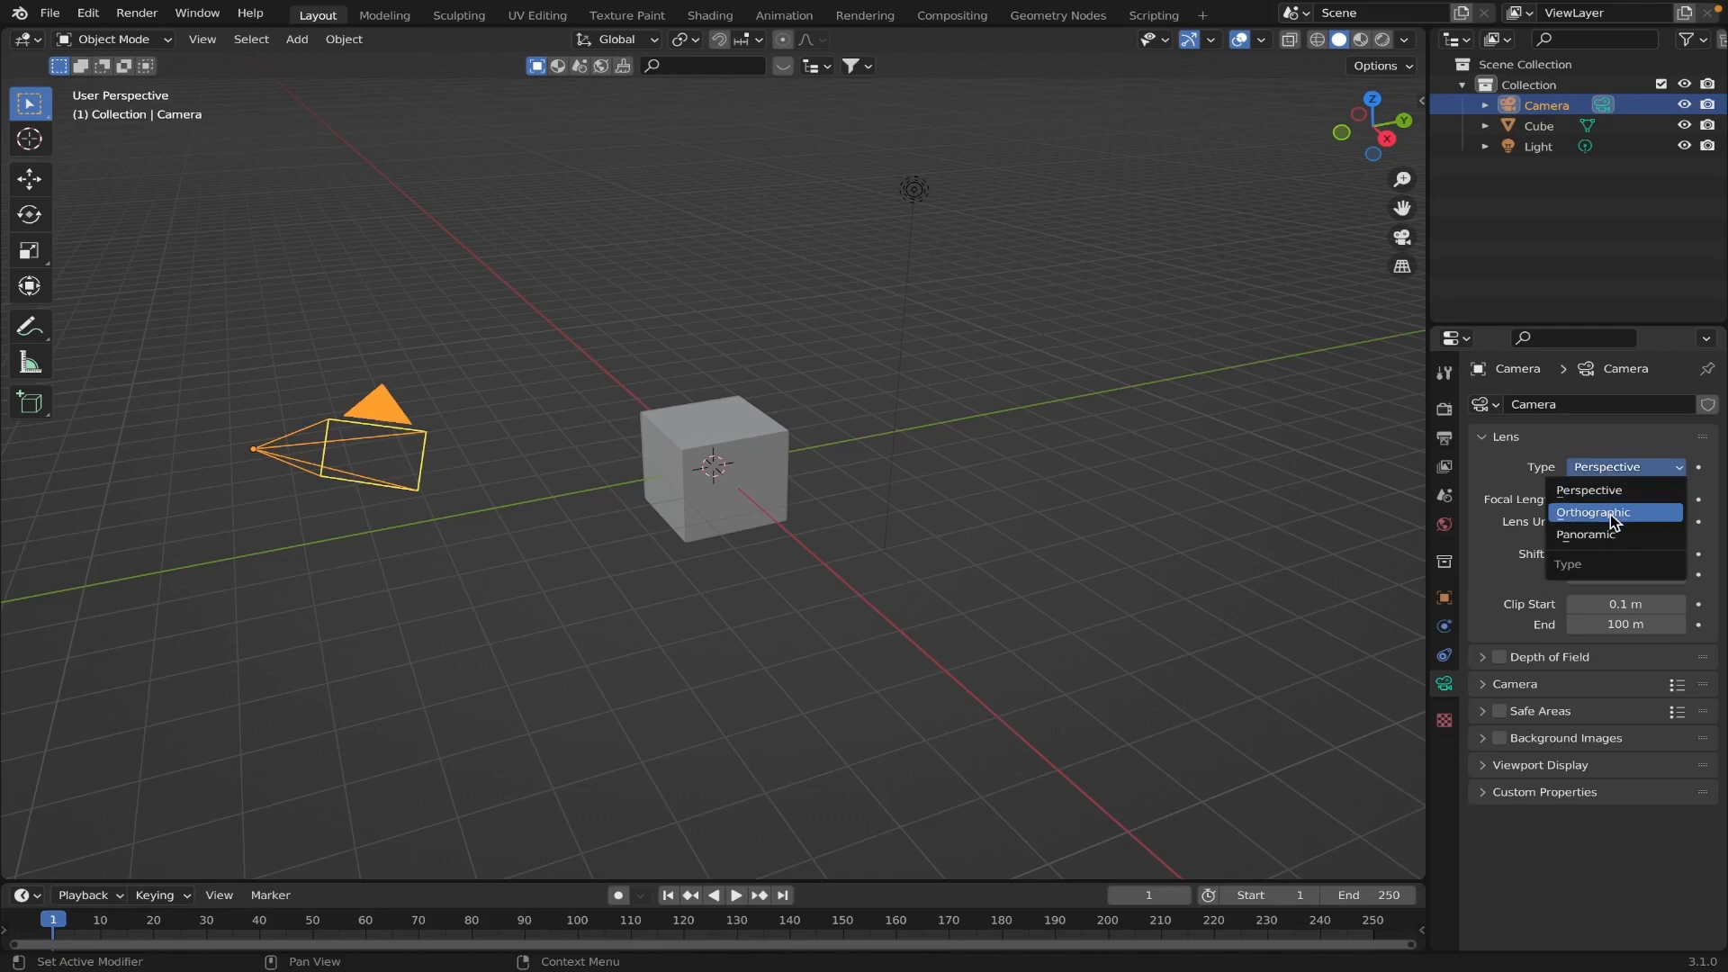
left_click(1611, 515)
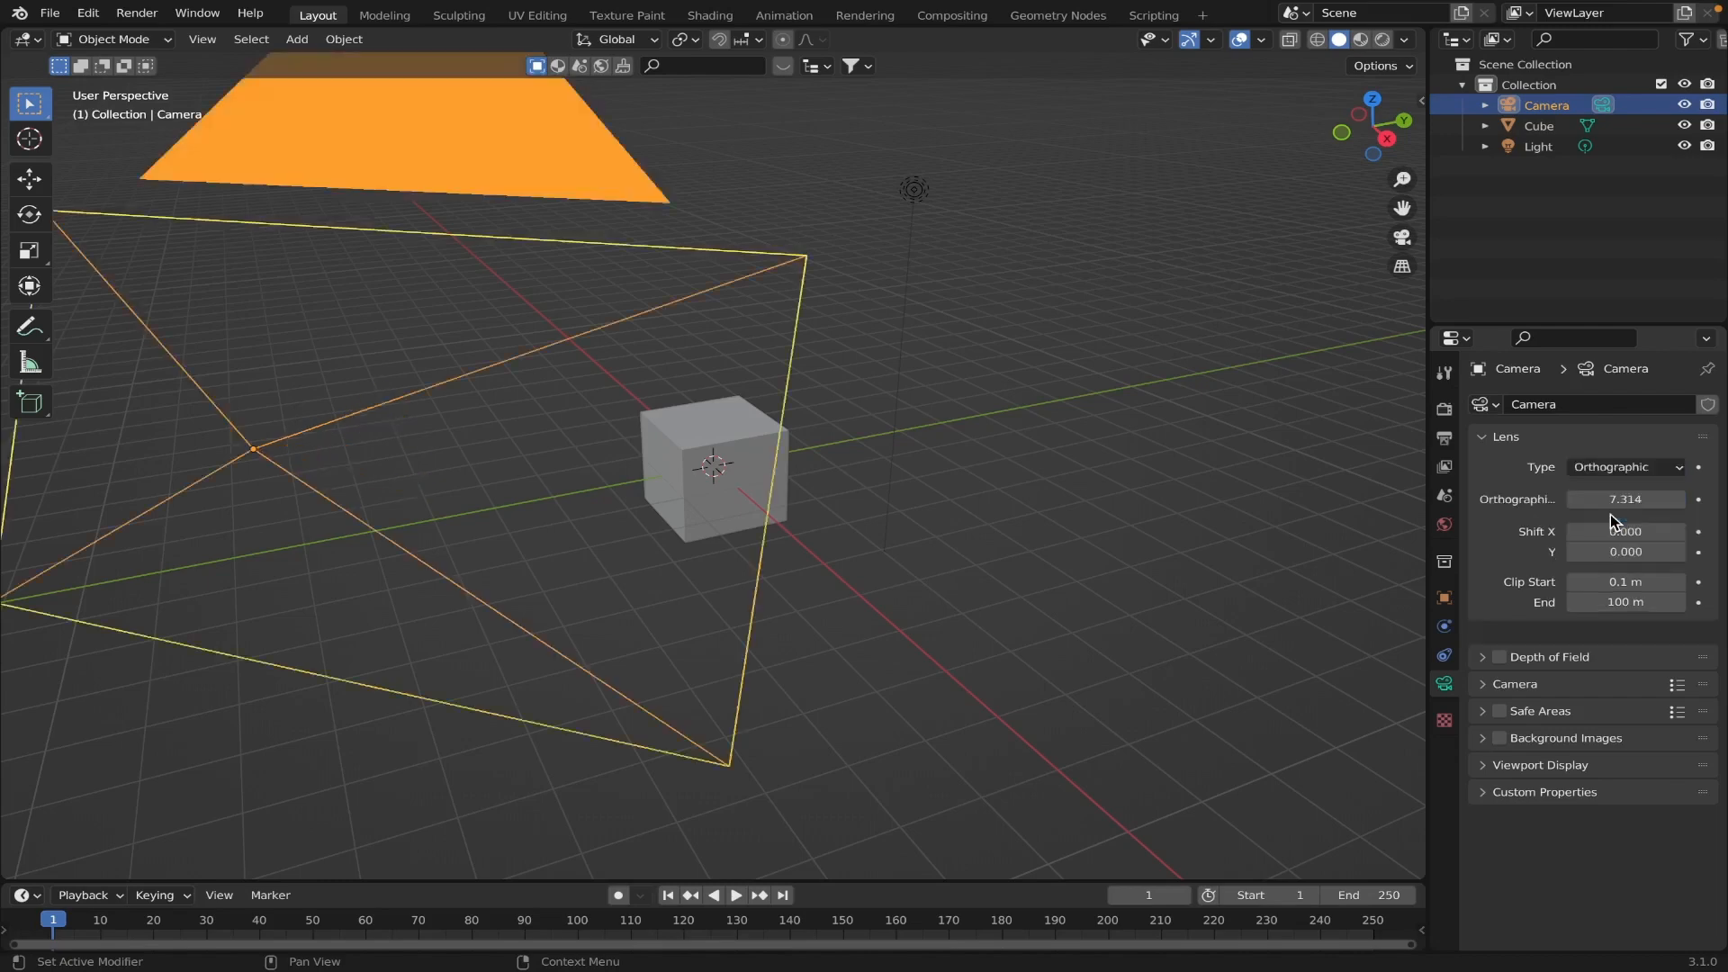
left_click(1402, 239)
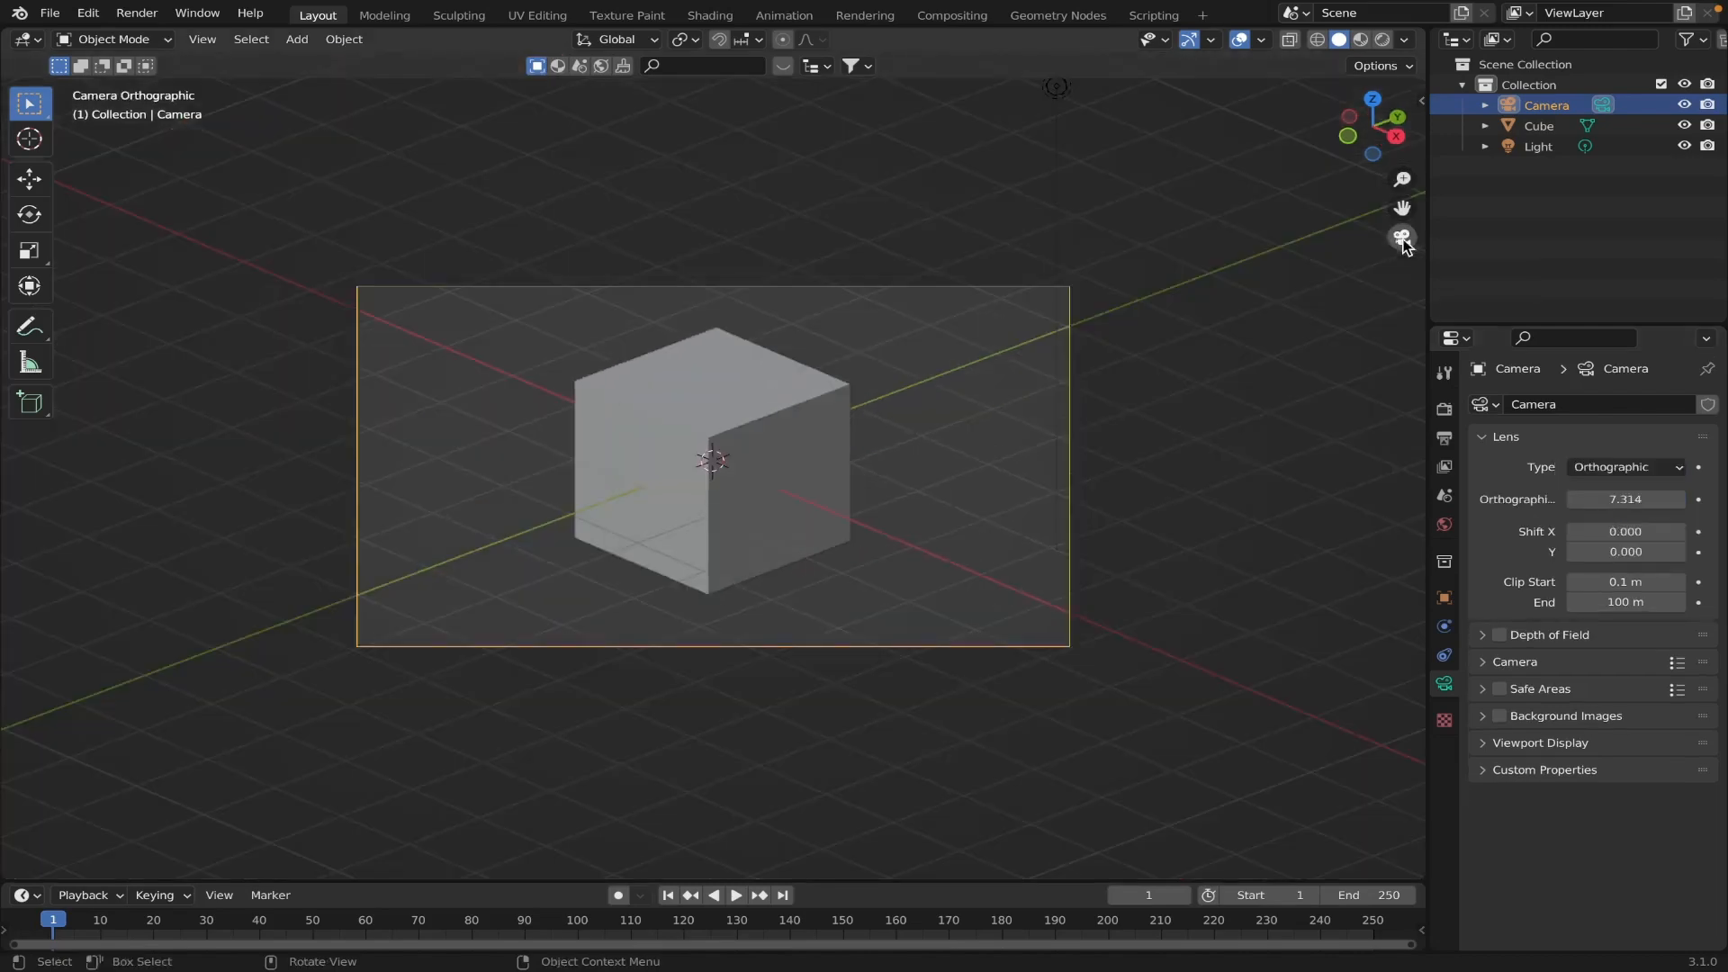
Switch the camera to Perspective and back to Orthographic to compare how the cube looks.
left_click(1606, 466)
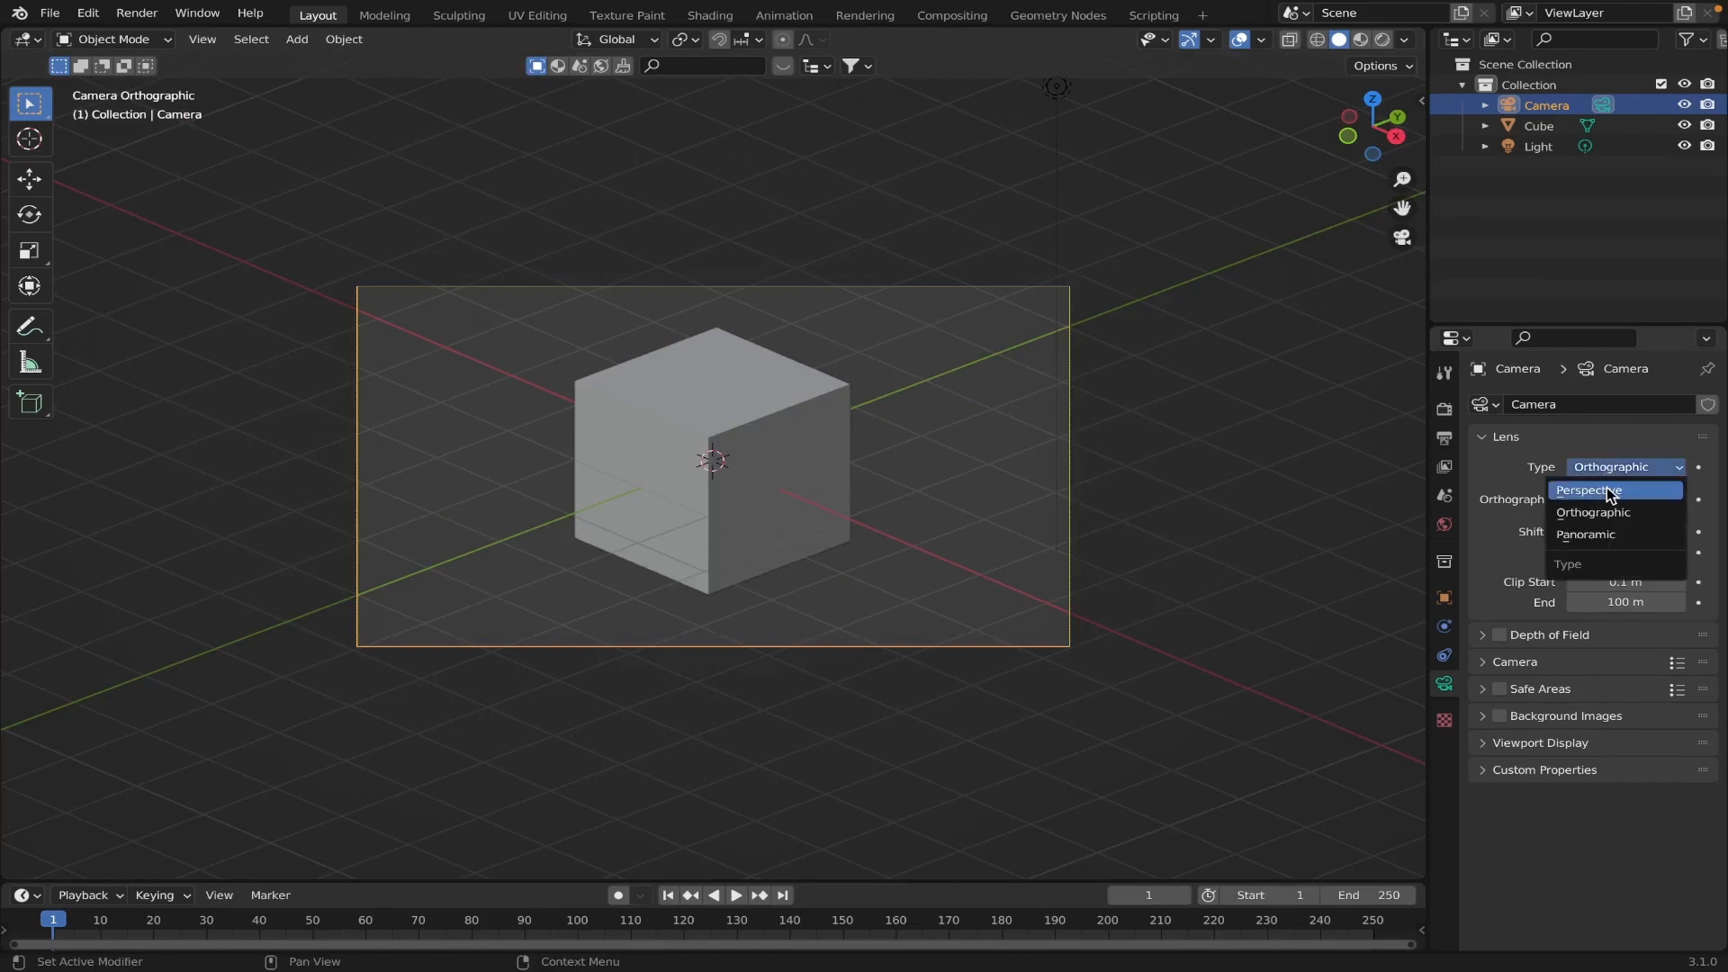
left_click(1607, 488)
left_click(1606, 471)
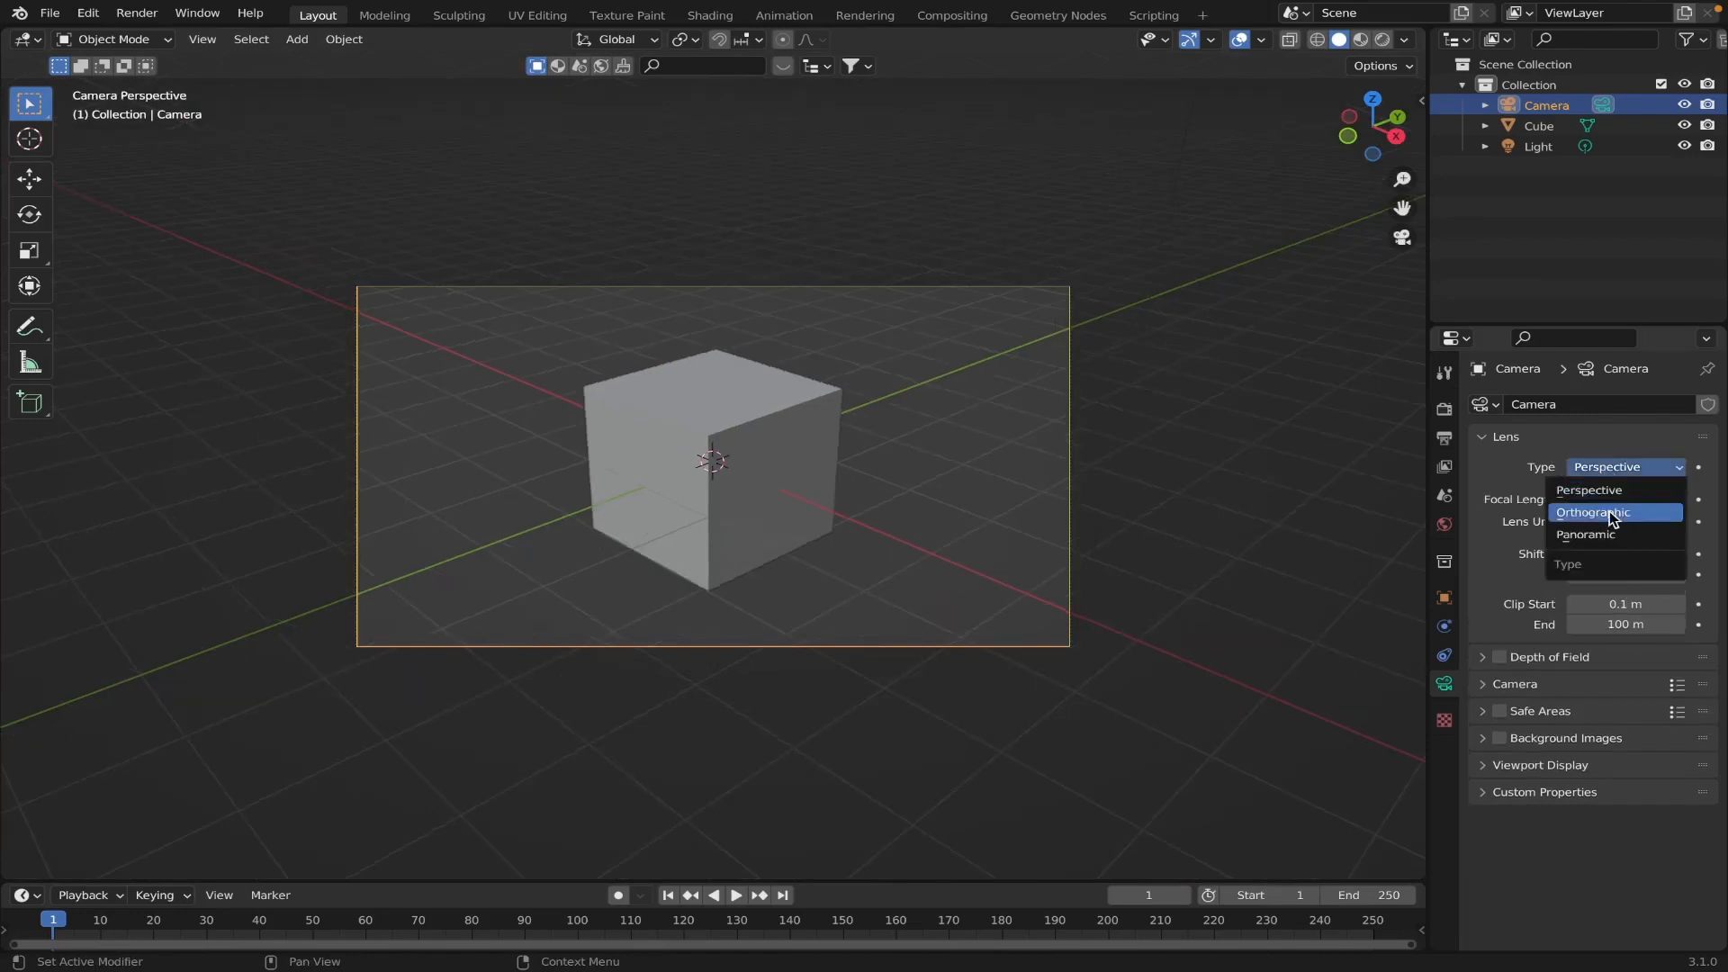
left_click(1608, 511)
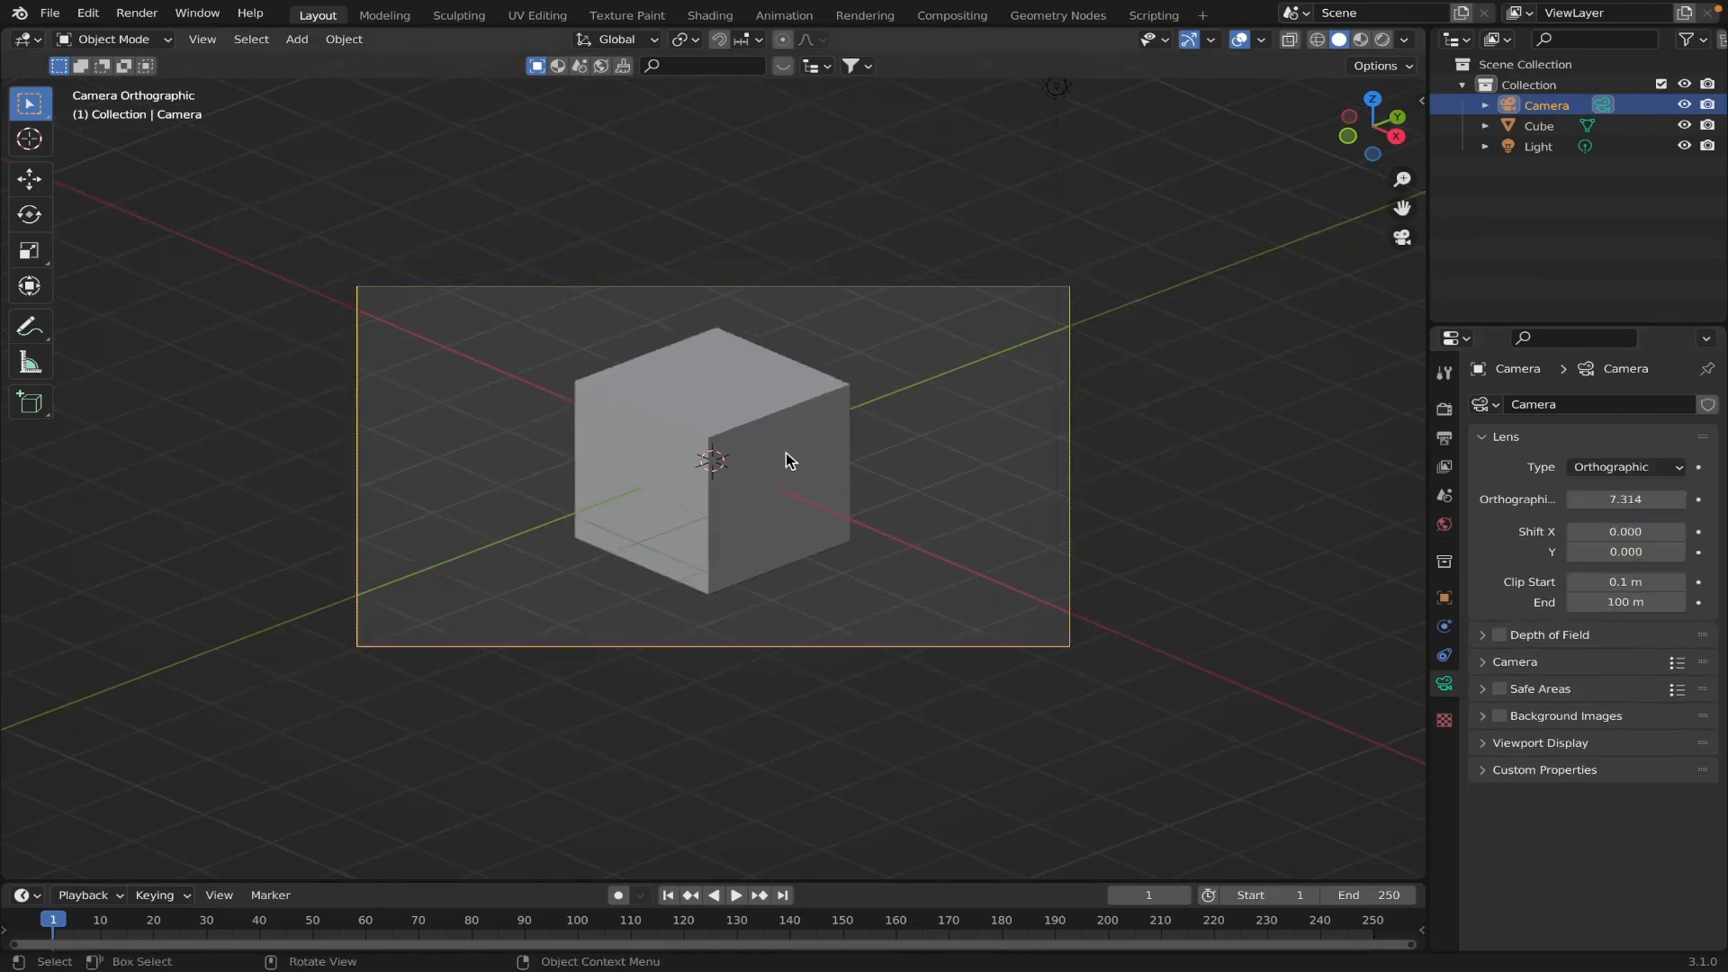
scroll(786, 452, "up", 3)
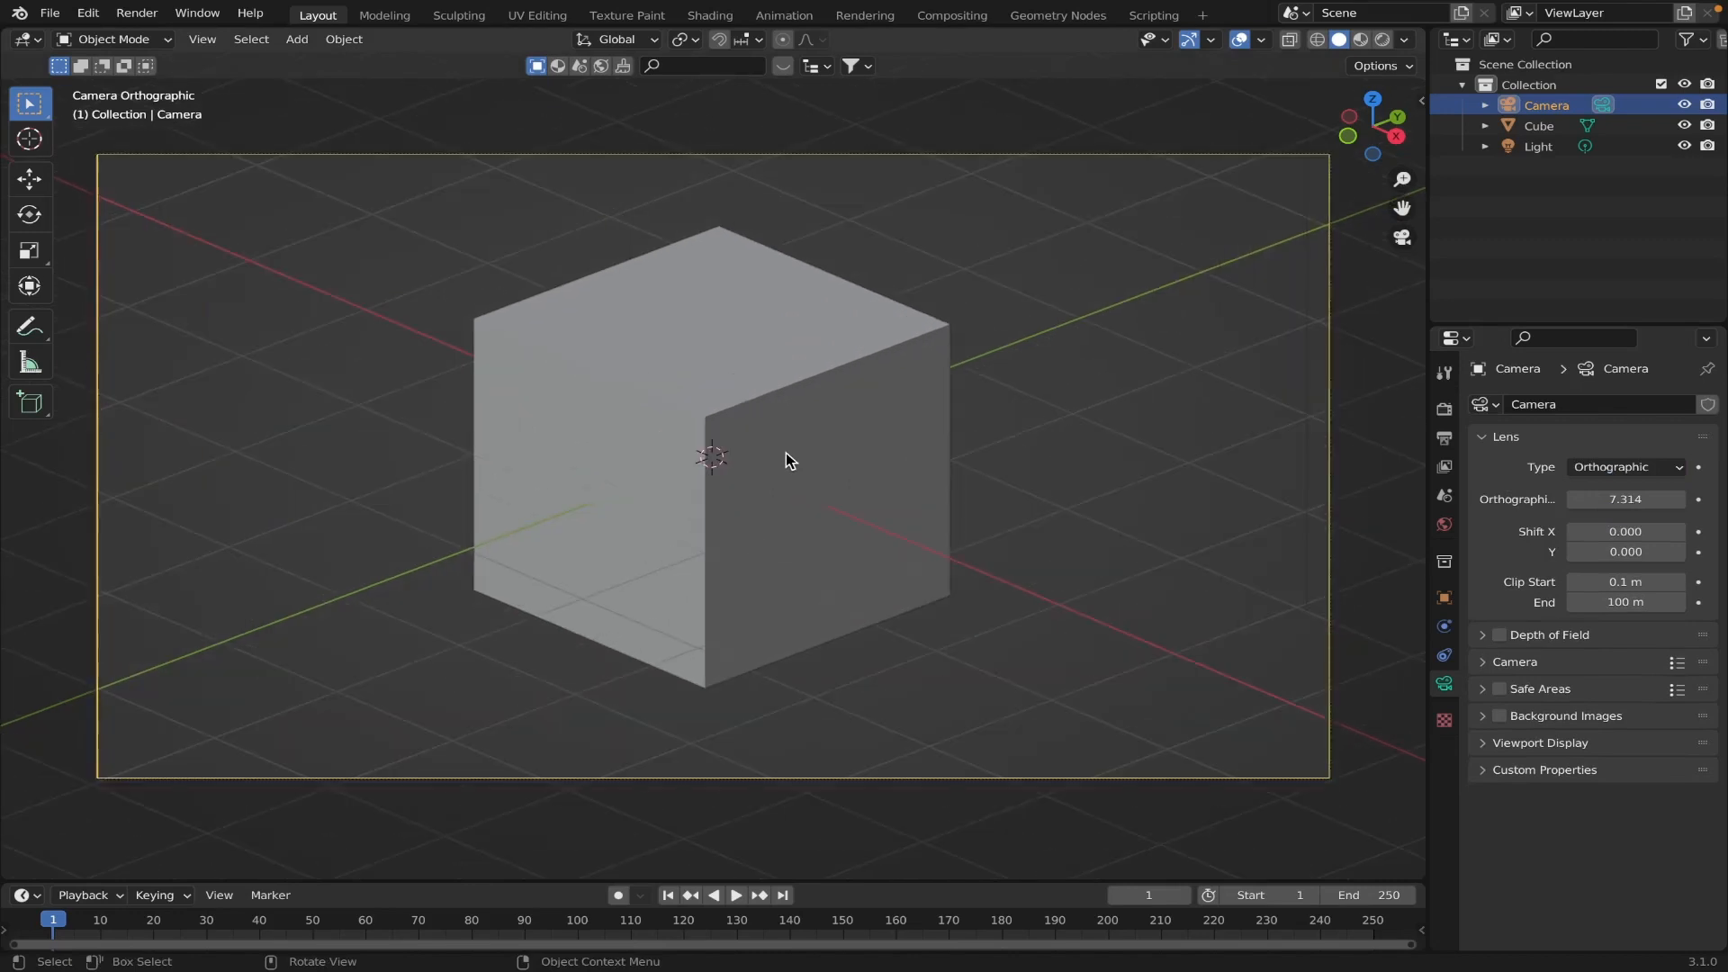
scroll(786, 452, "down", 1)
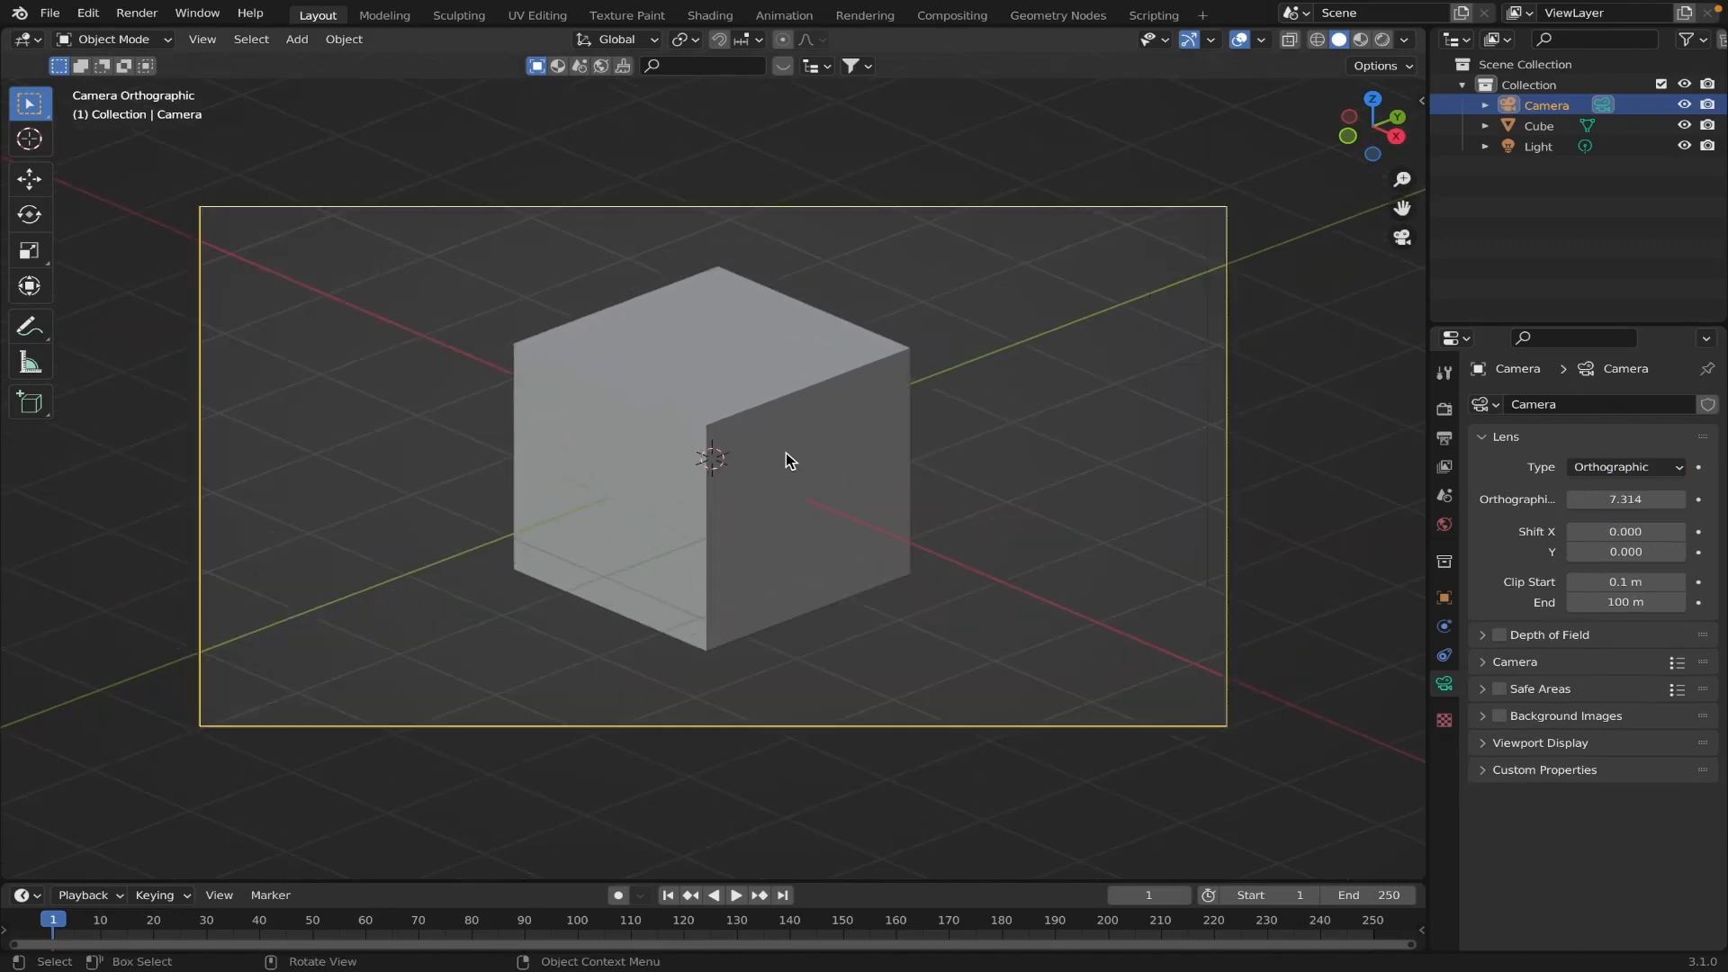
Set the render engine to Cycles and collapse the RebusFarm settings.
left_click(1444, 409)
left_click(1444, 438)
left_click(1444, 410)
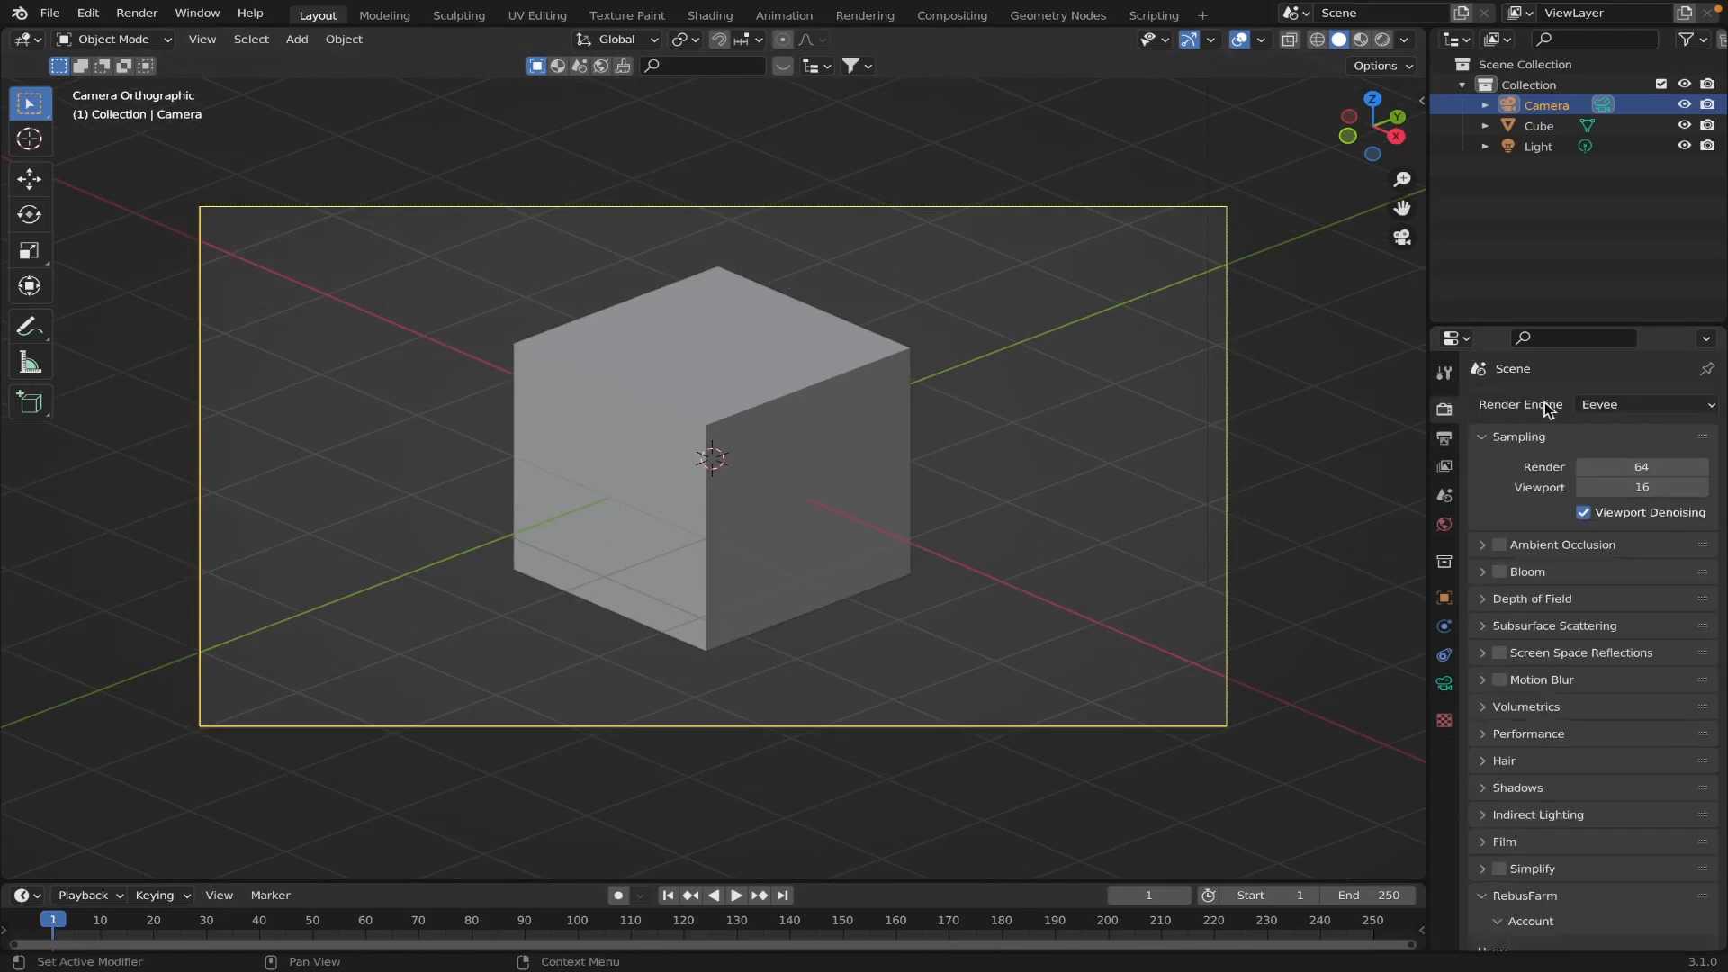
left_click(1655, 405)
left_click(1644, 472)
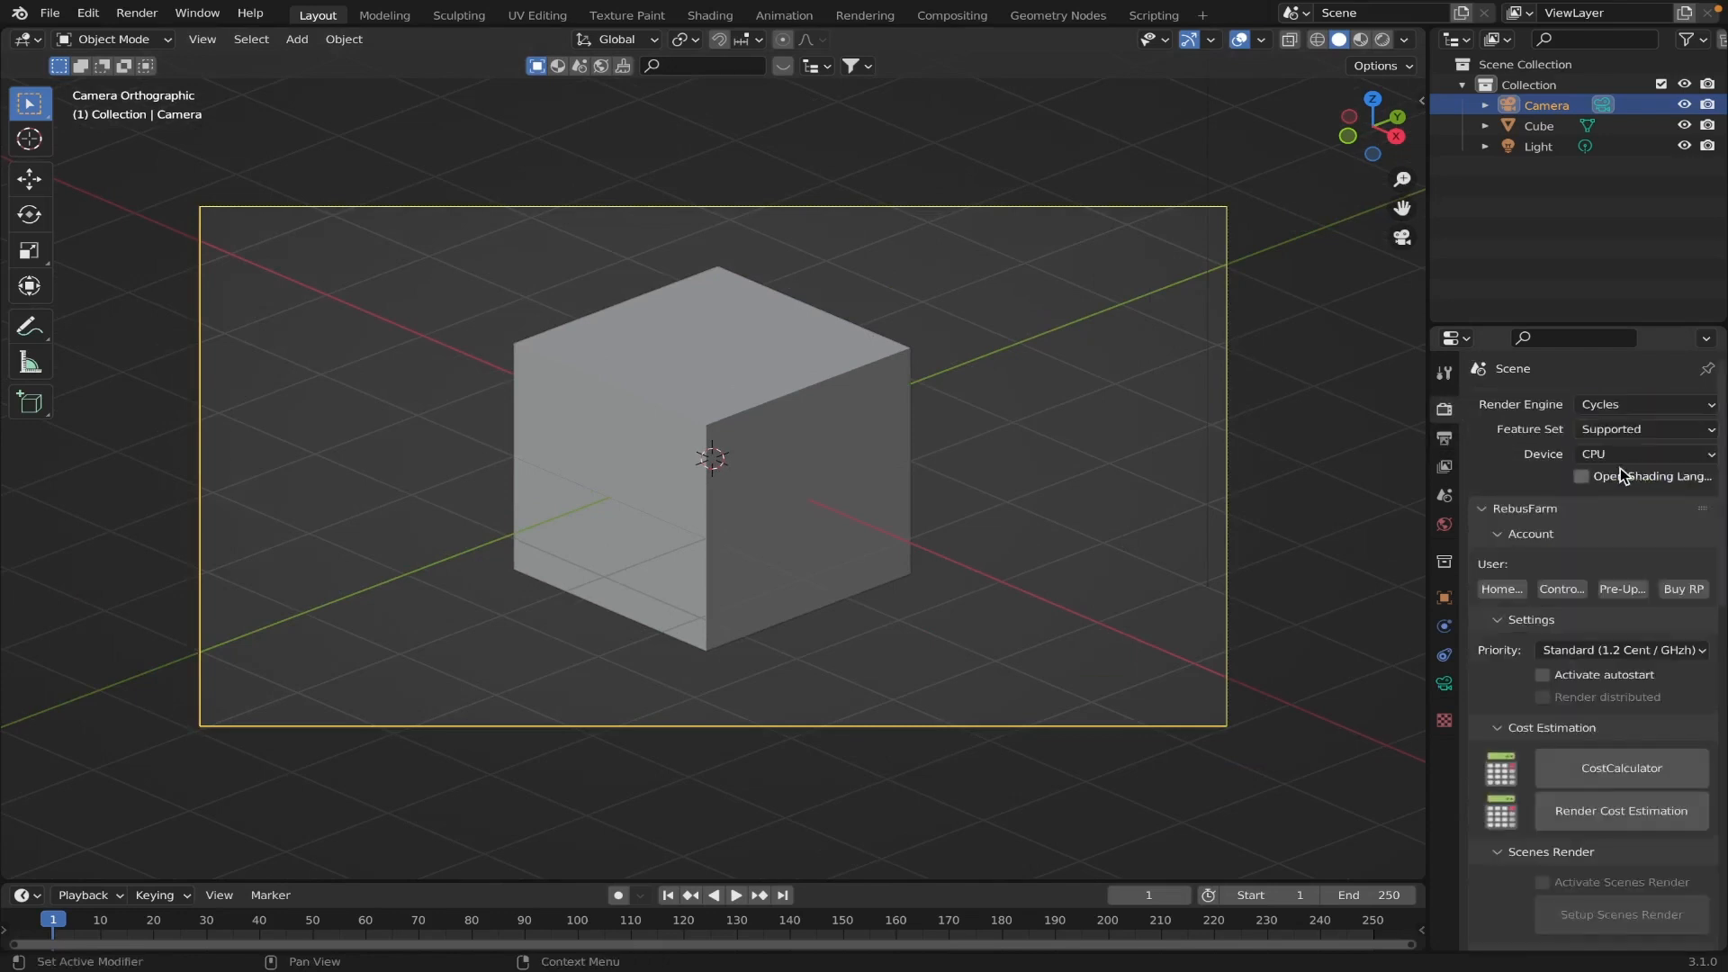
left_click(1508, 510)
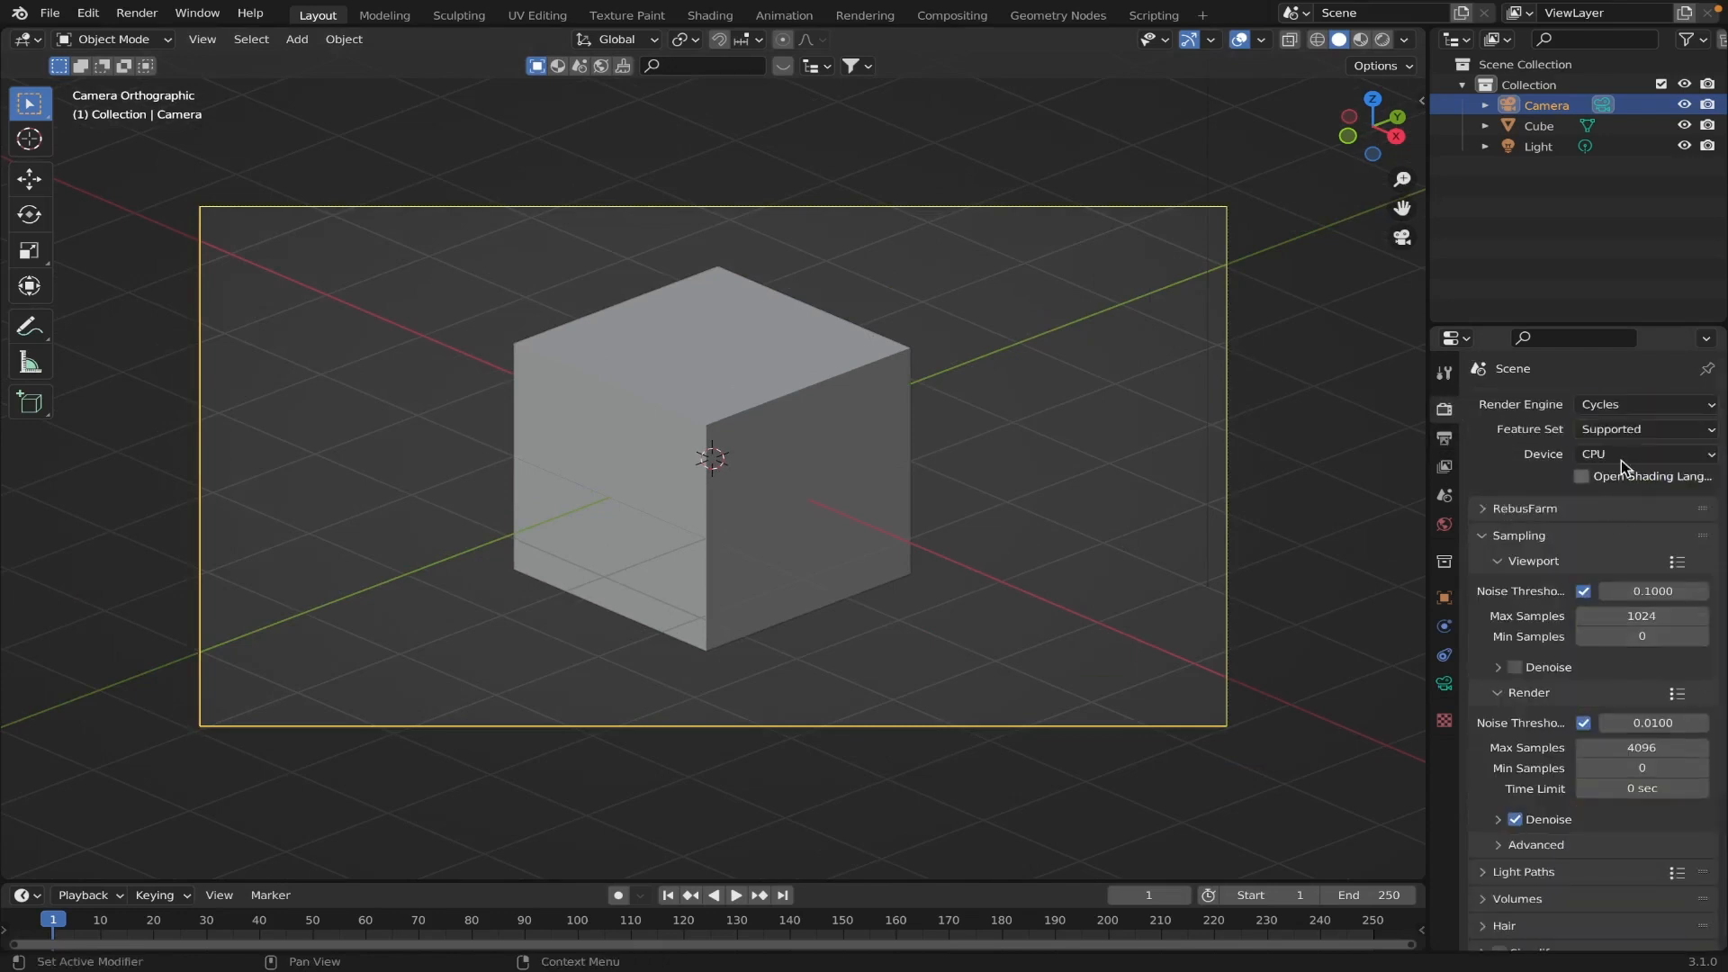
Set the output resolution's X value to 1080 px to make the camera frame square.
left_click(1445, 438)
left_click(1643, 433)
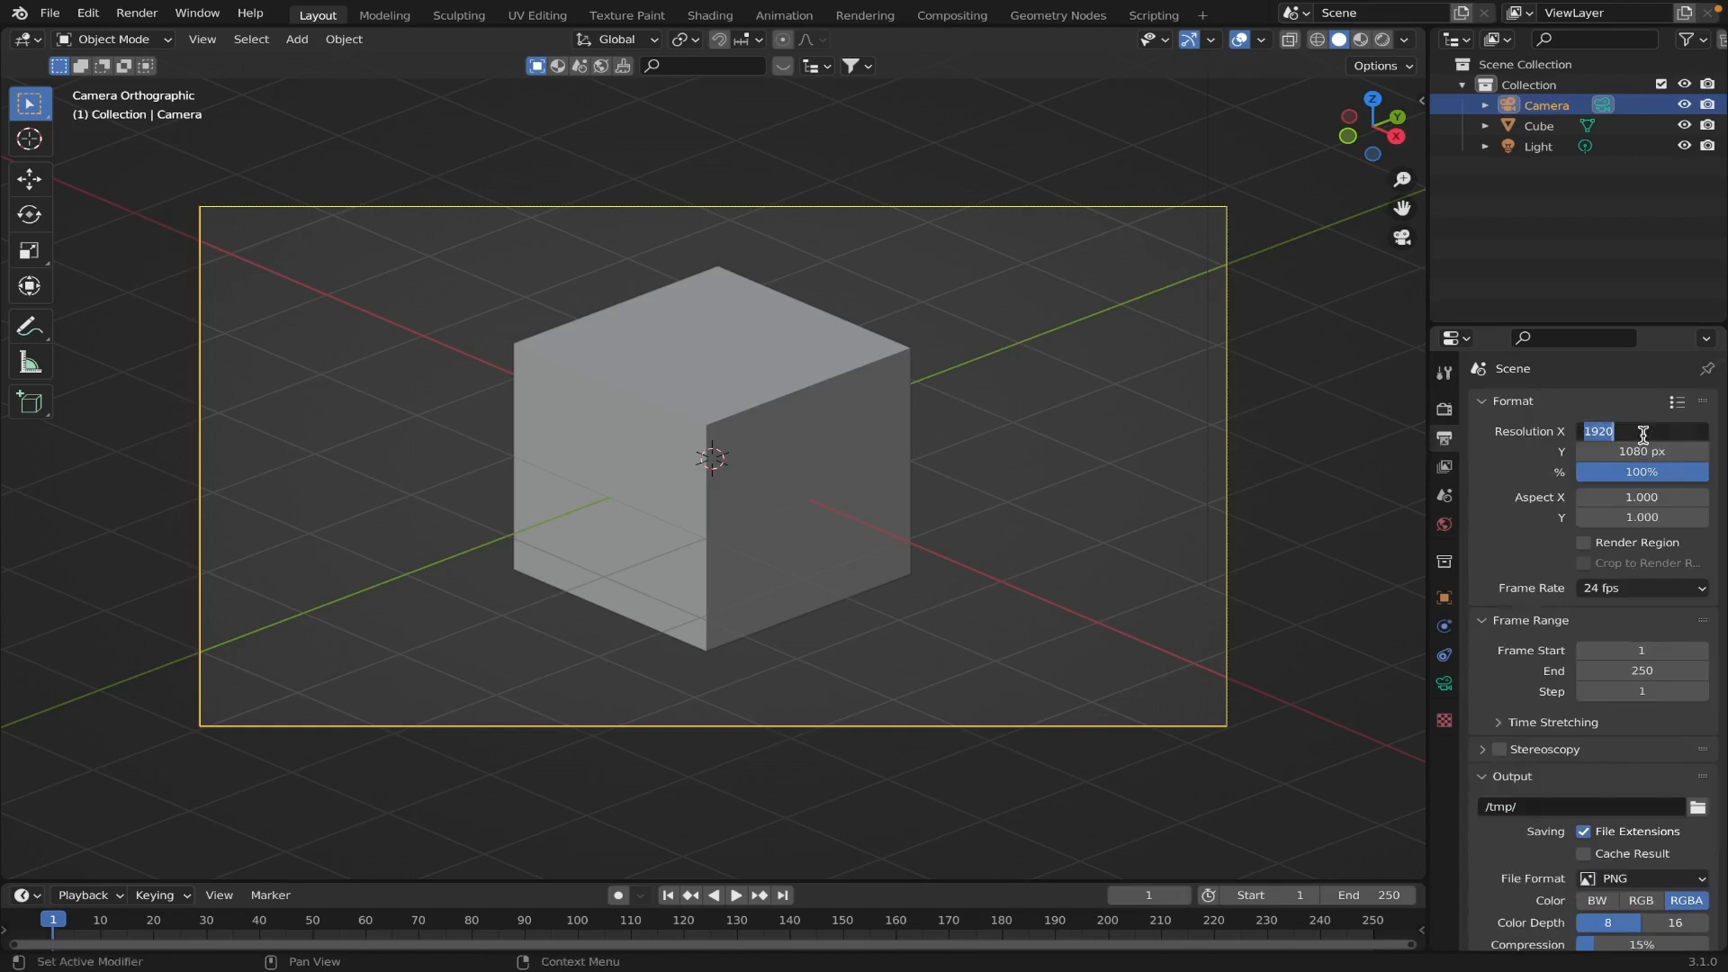
type("1080")
key("Return")
scroll(918, 272, "down", 3)
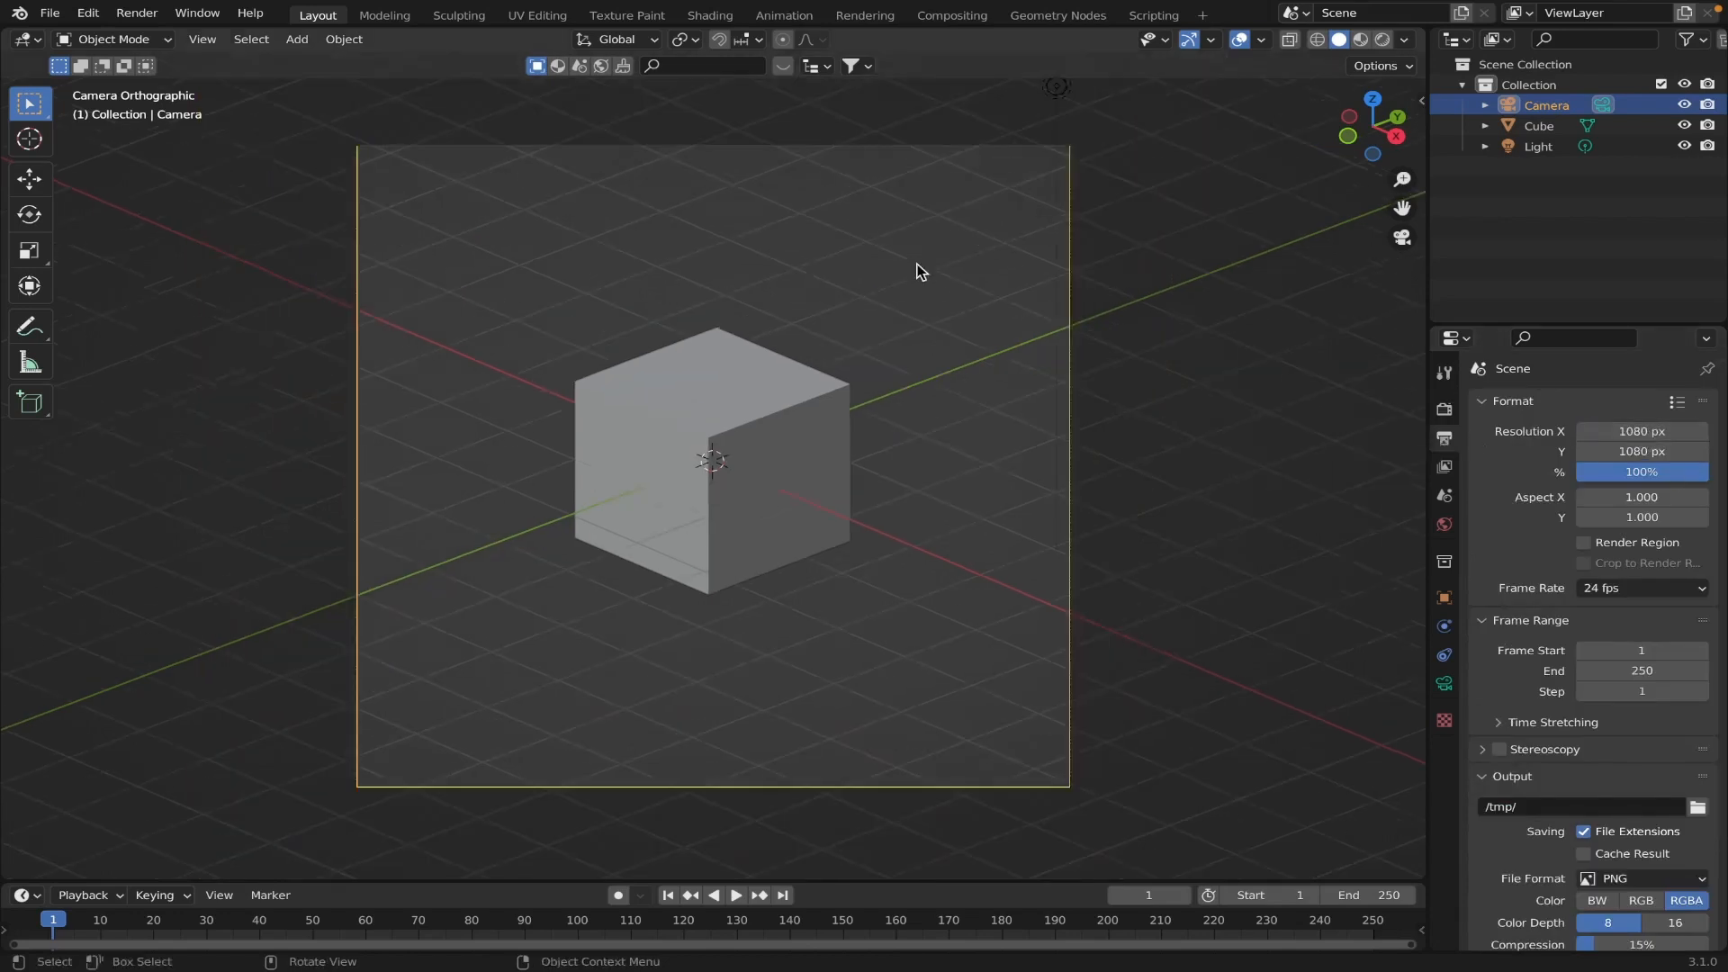
scroll(920, 273, "up", 2)
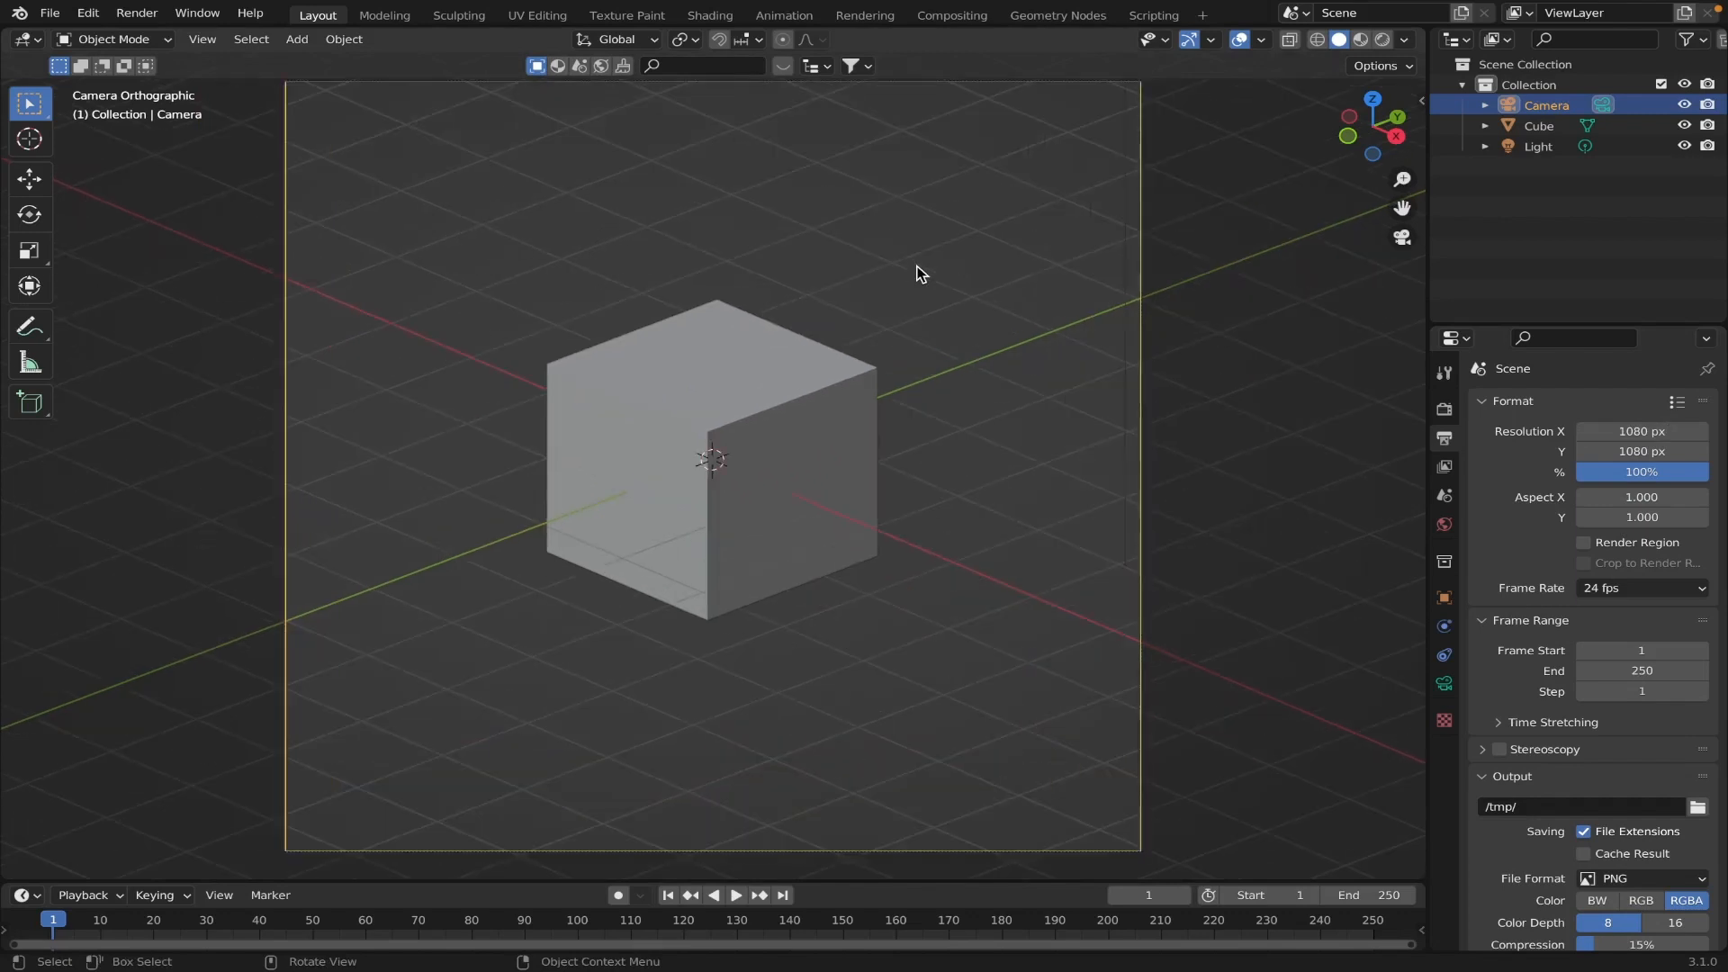
scroll(918, 271, "down", 1)
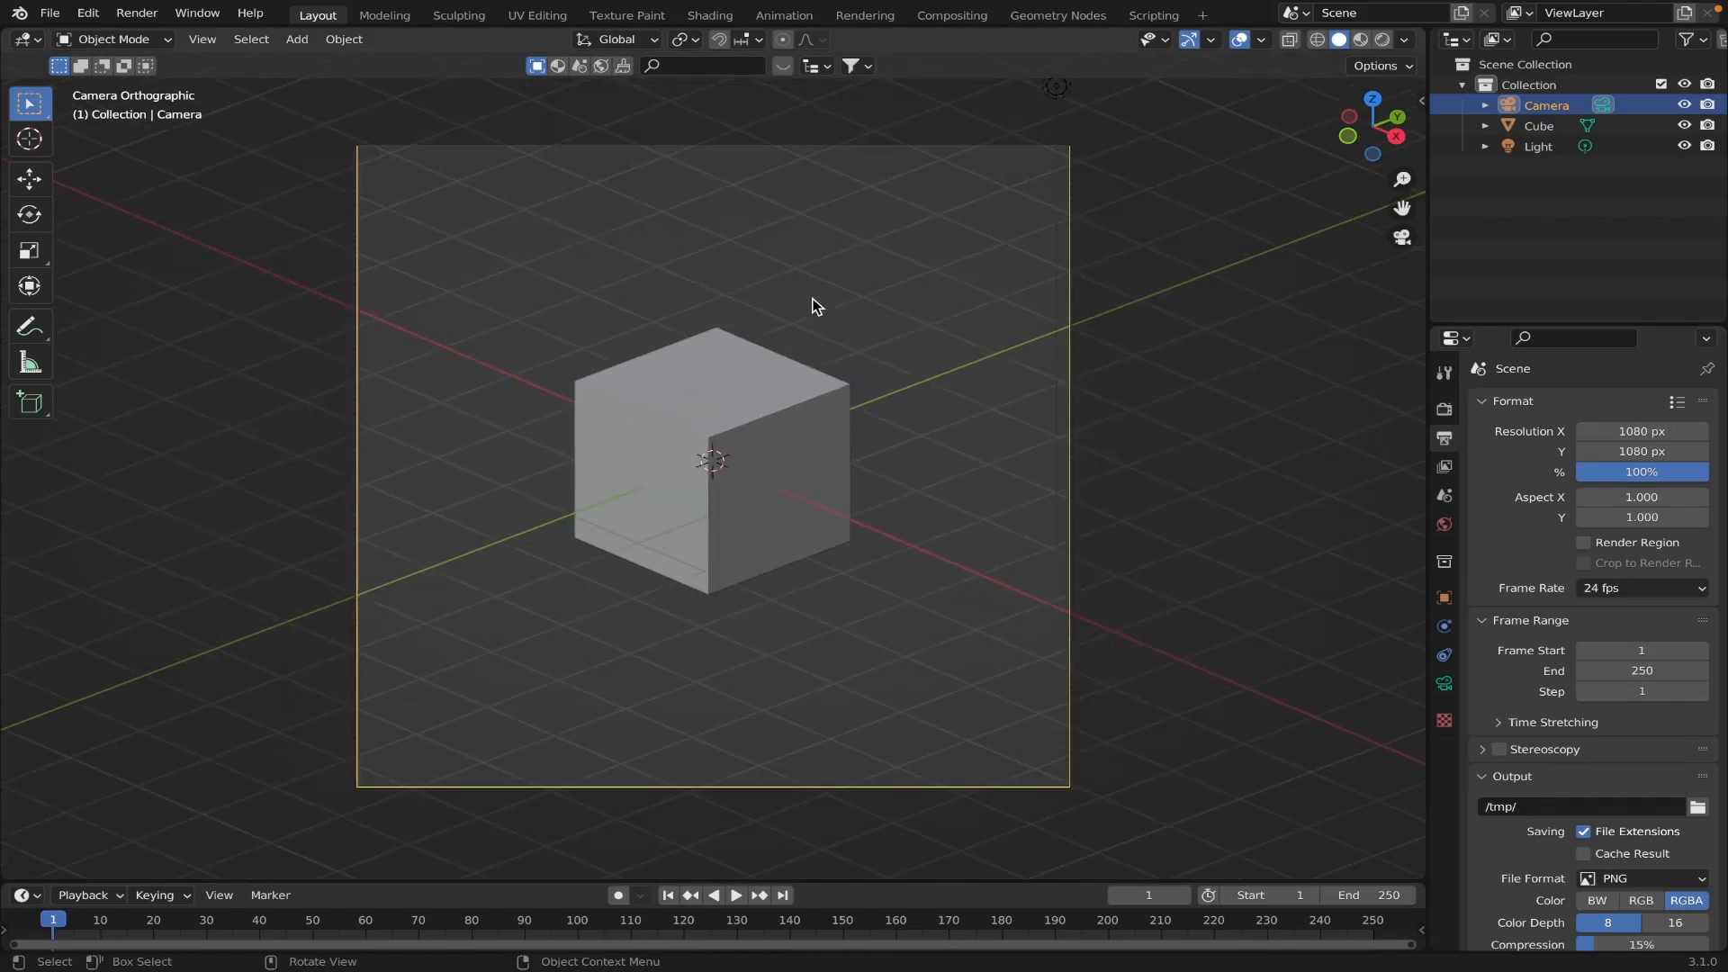
Delete the default light from the scene.
left_click(1055, 87)
key("x")
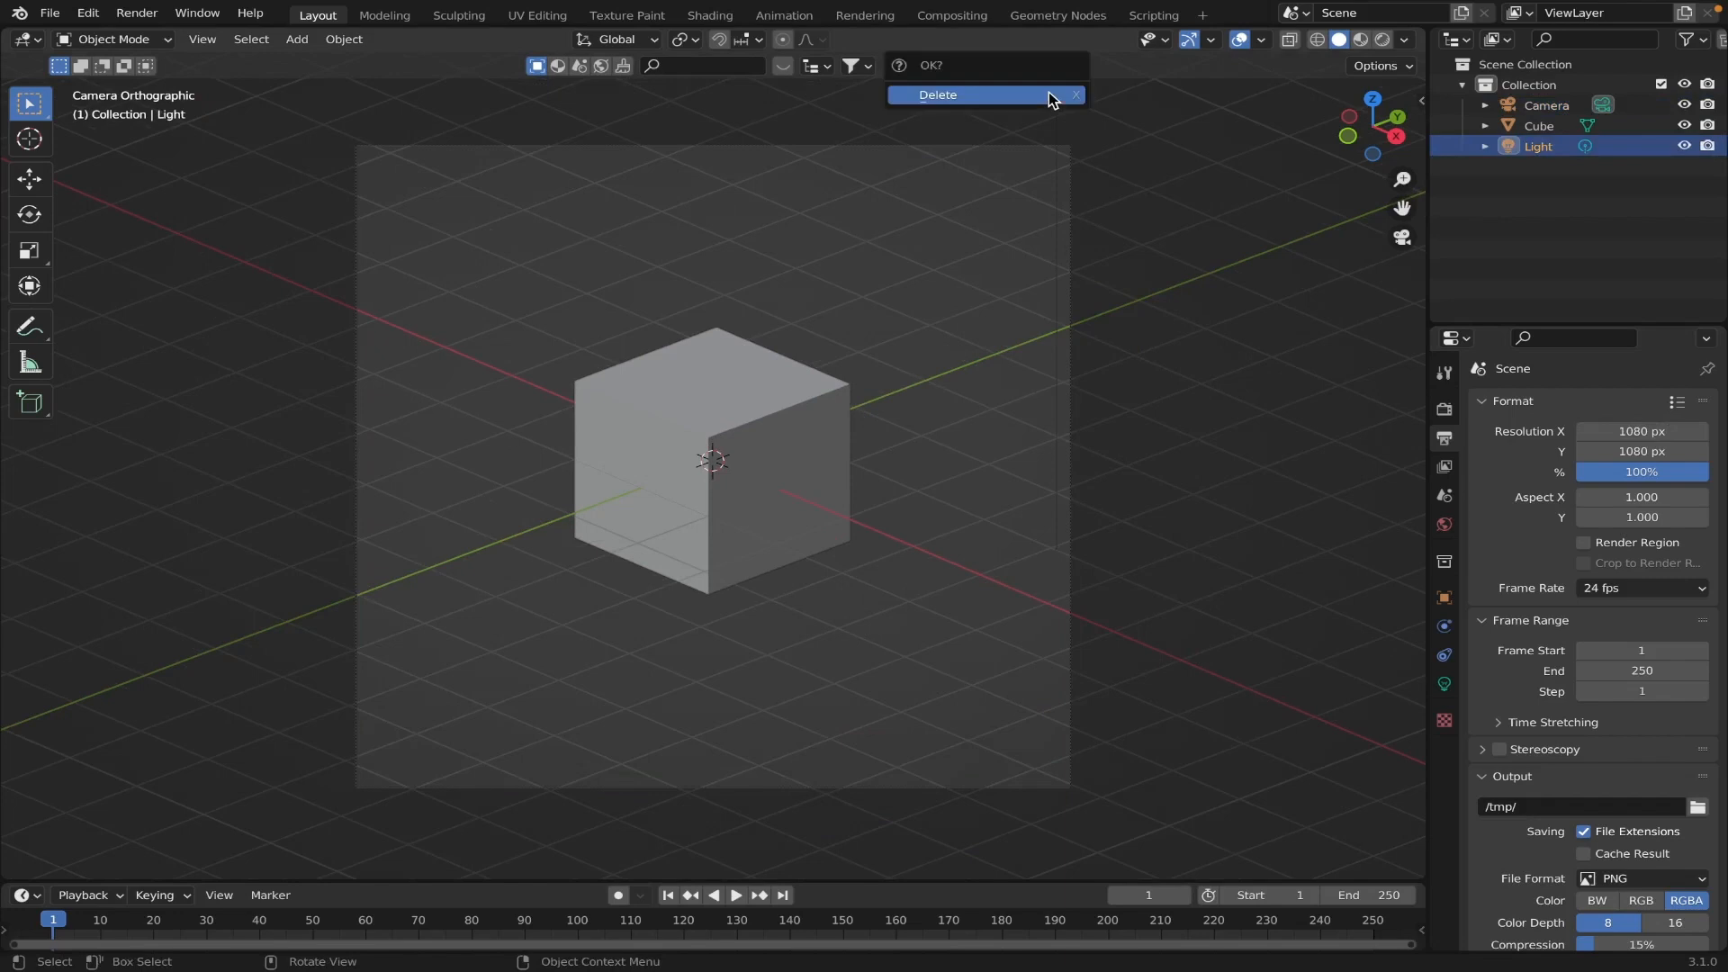
left_click(1049, 99)
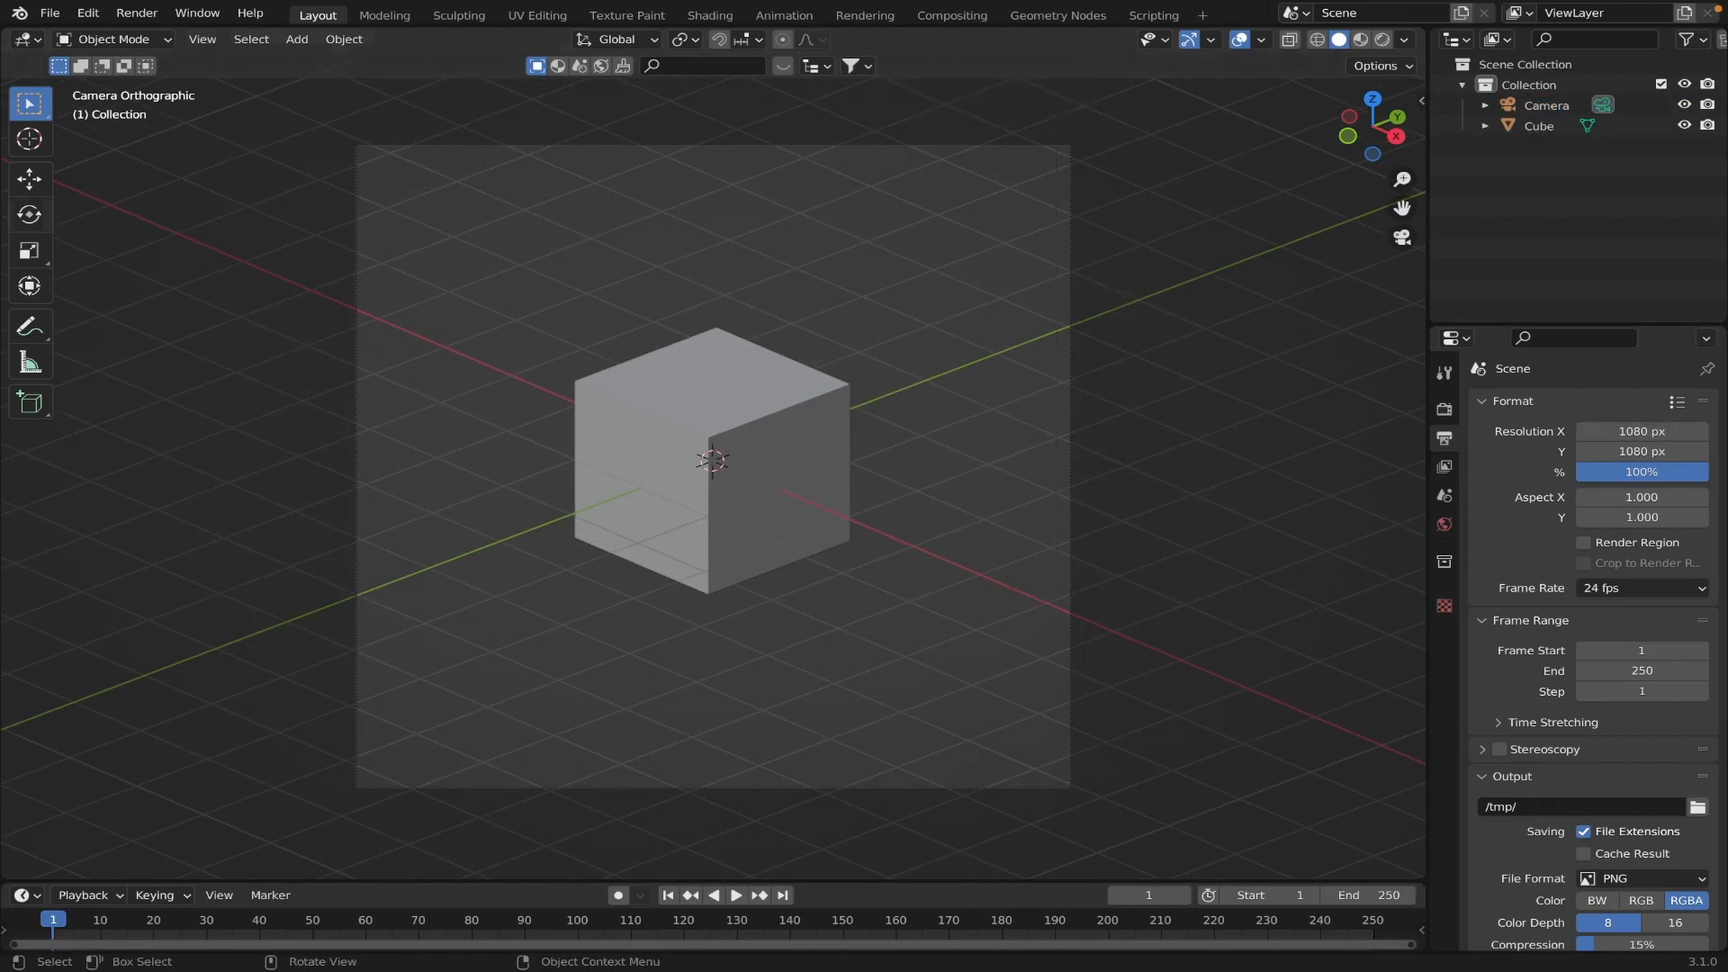
Stretch the cube along Z into a tall pillar and lower it along Z within the camera frame.
scroll(713, 467, "down", 1)
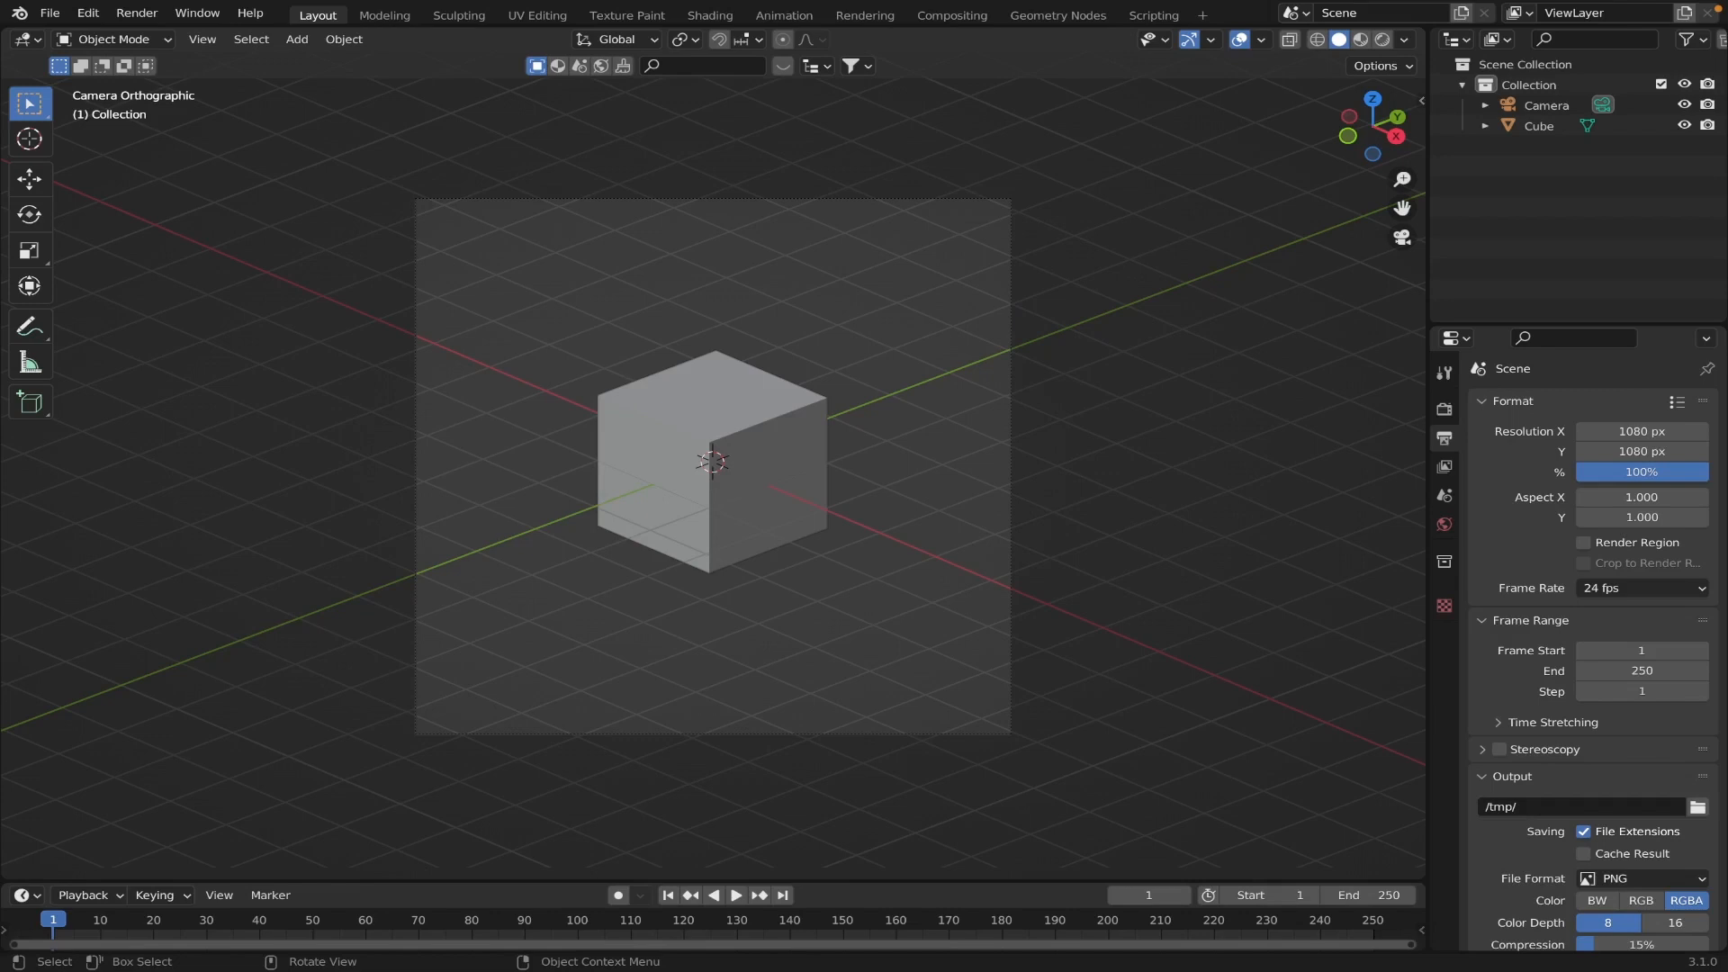
left_click(709, 493)
key("s")
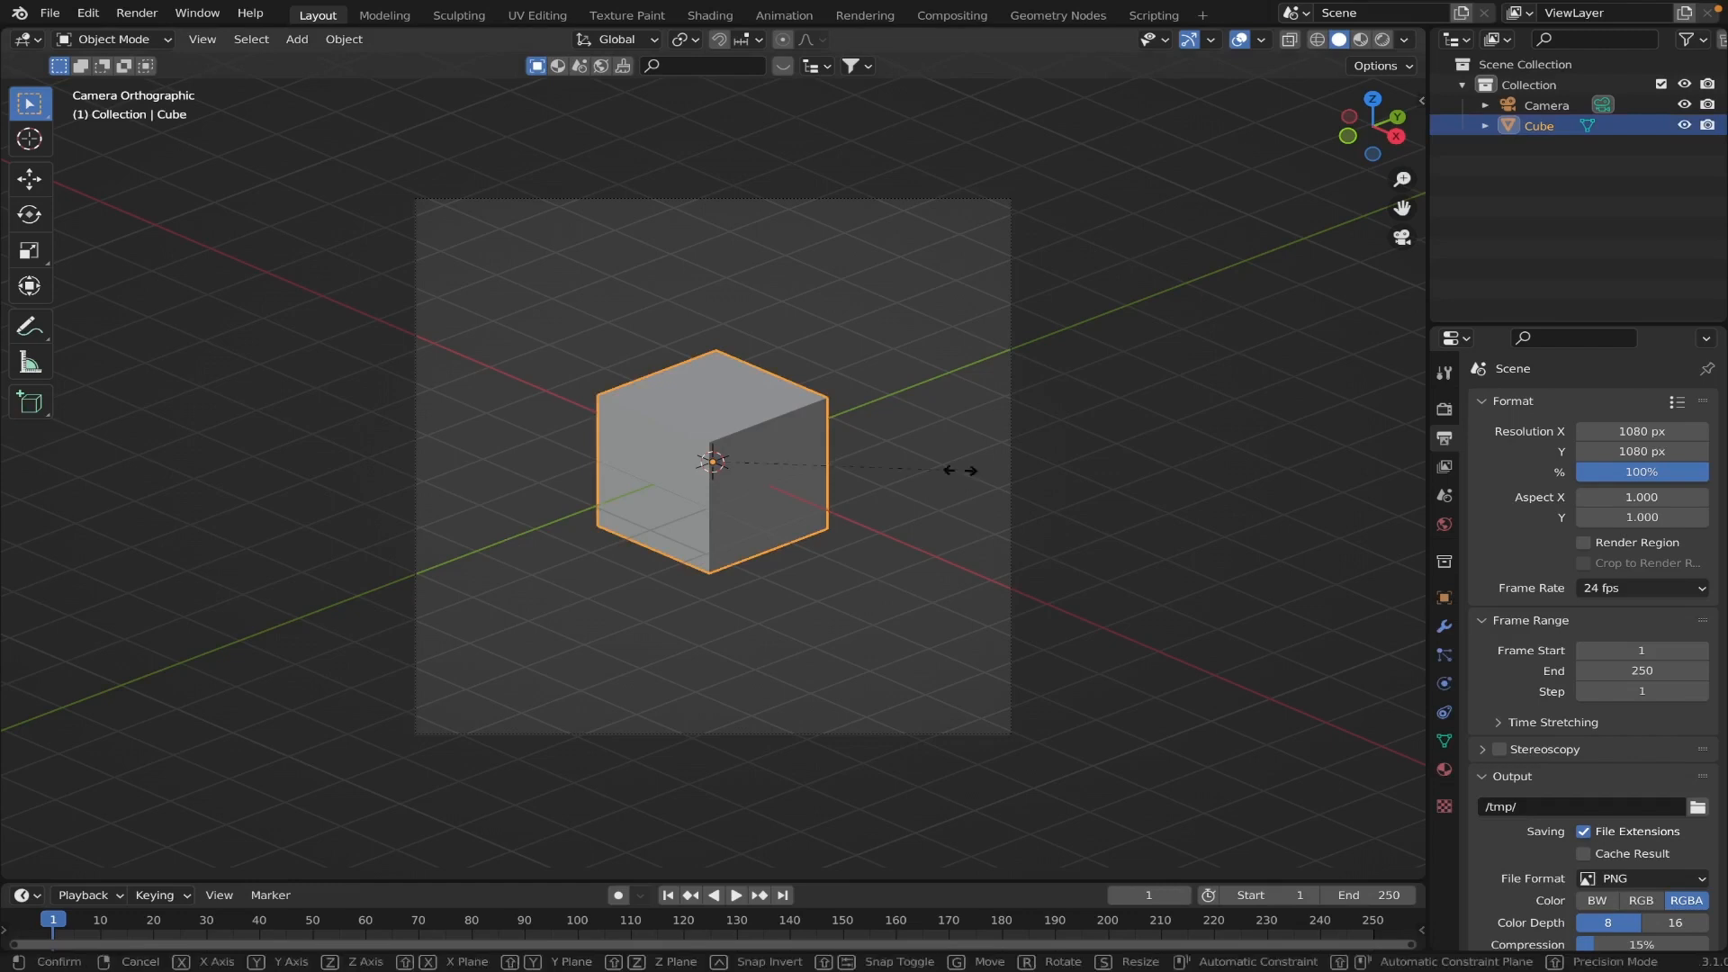
key("z")
left_click(152, 446)
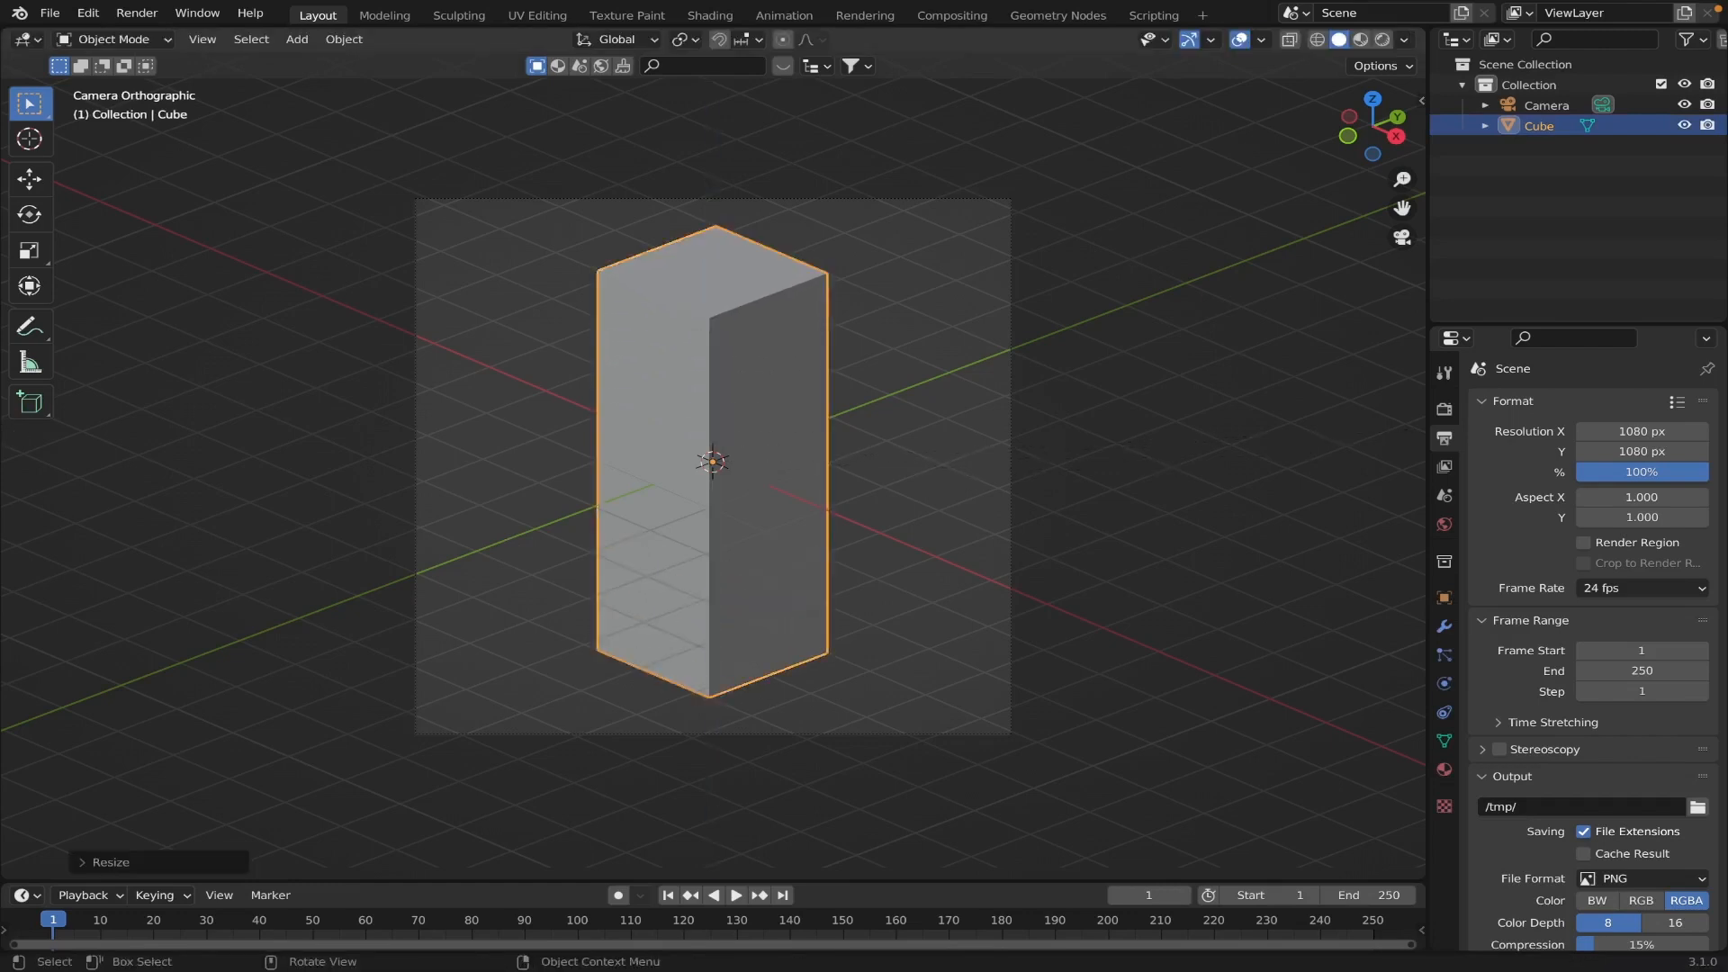
key("g")
key("z")
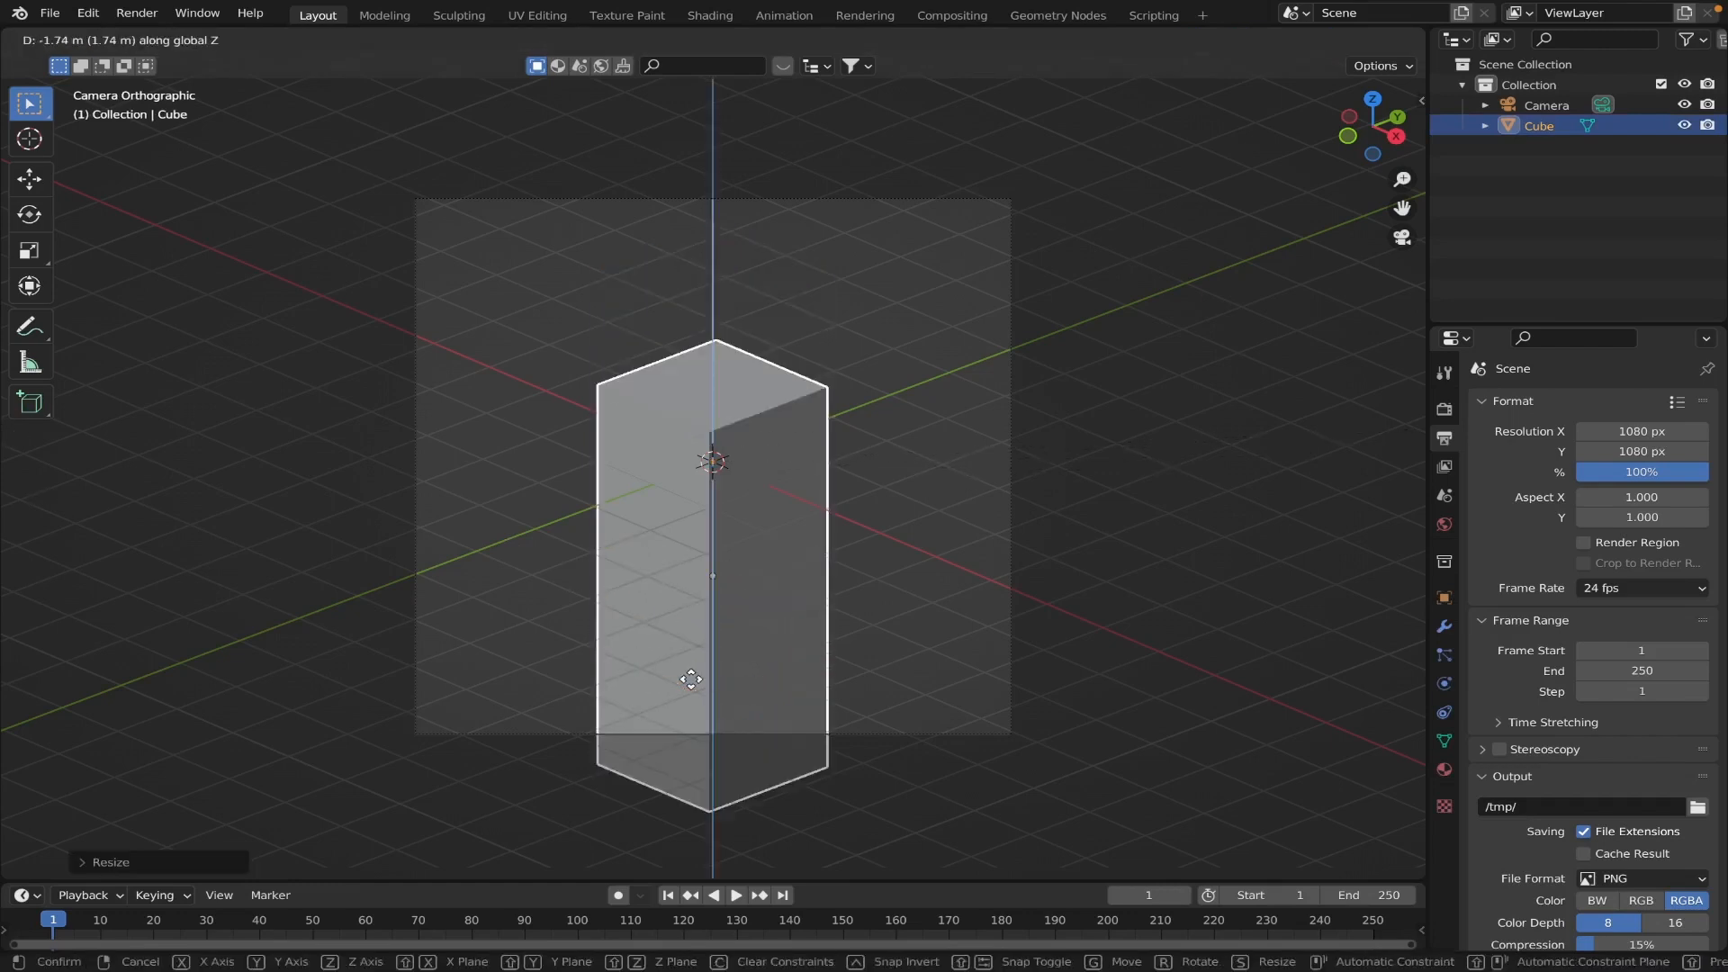
left_click(693, 631)
Scale the pillar along Z by about 1.16, move it down about 0.38 m along Z, and deselect it.
key("s")
key("z")
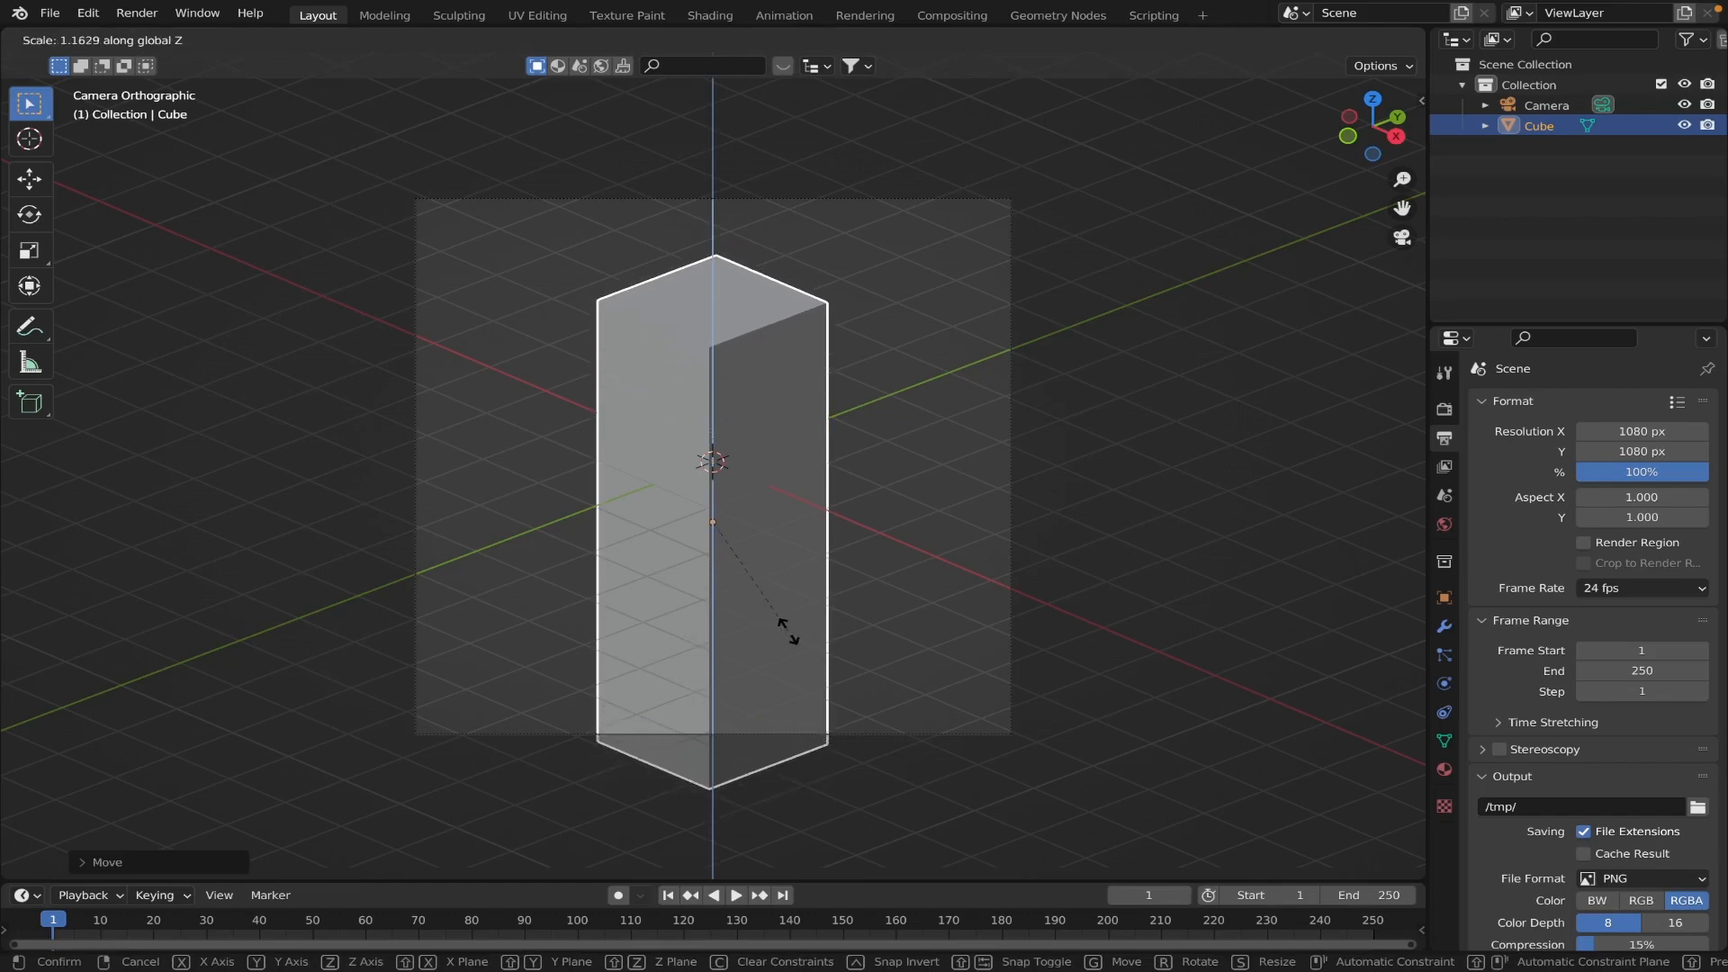
left_click(788, 630)
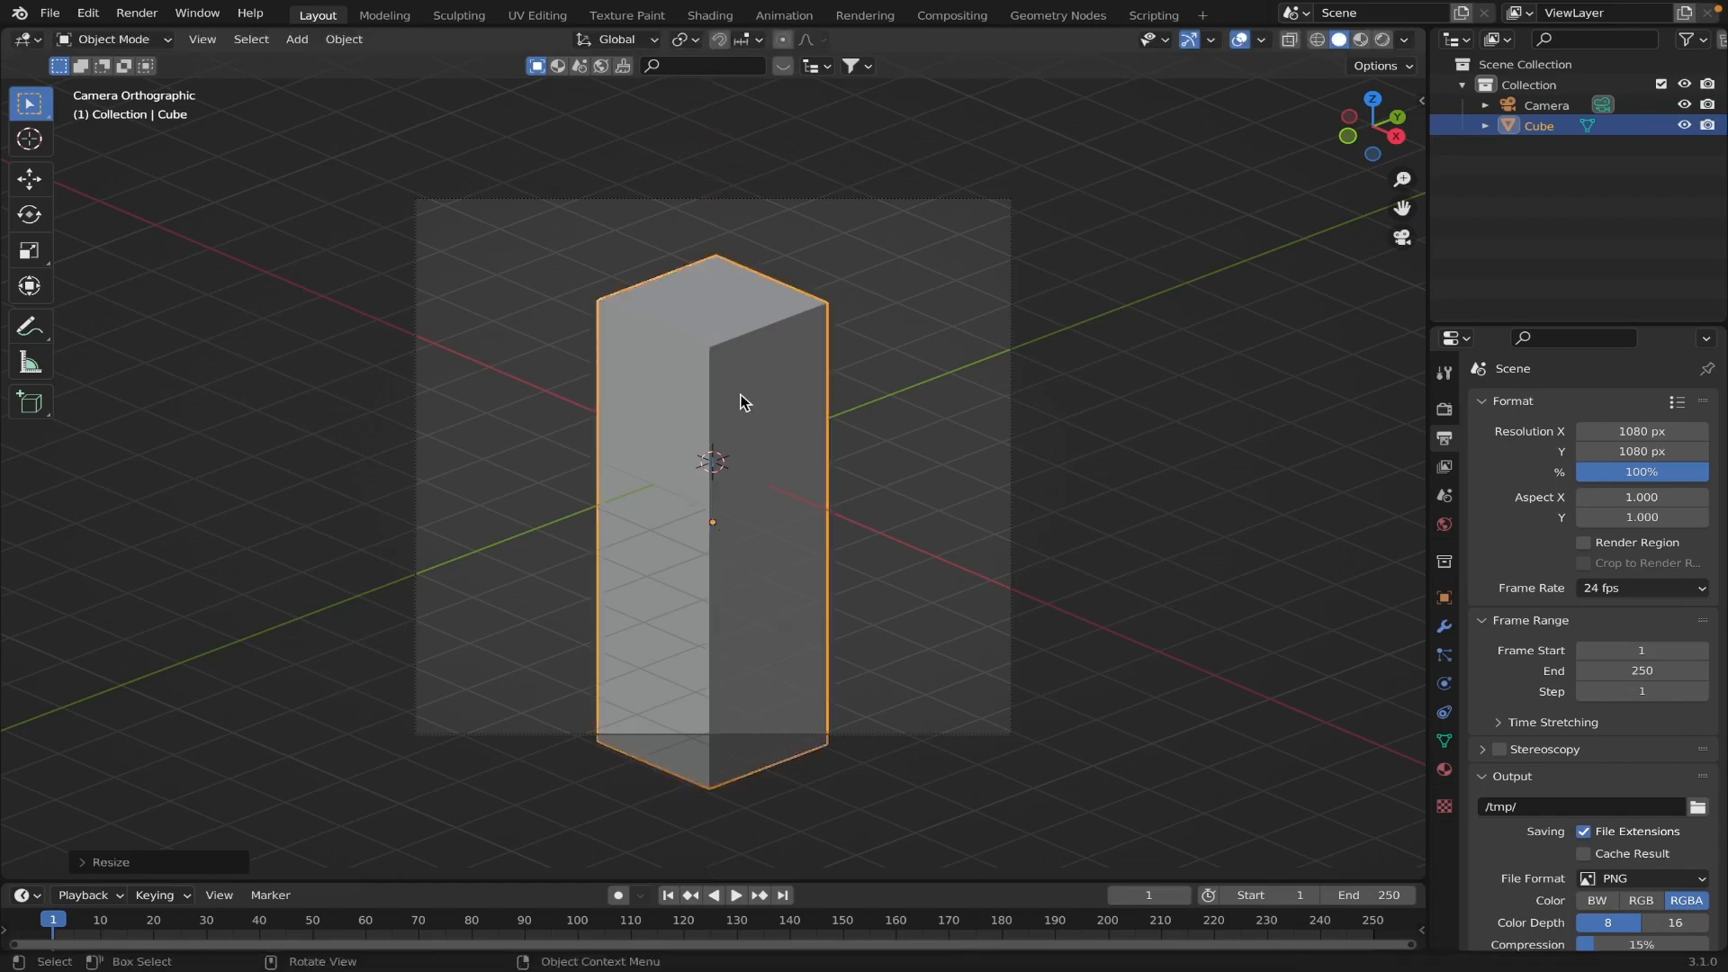
key("g")
key("z")
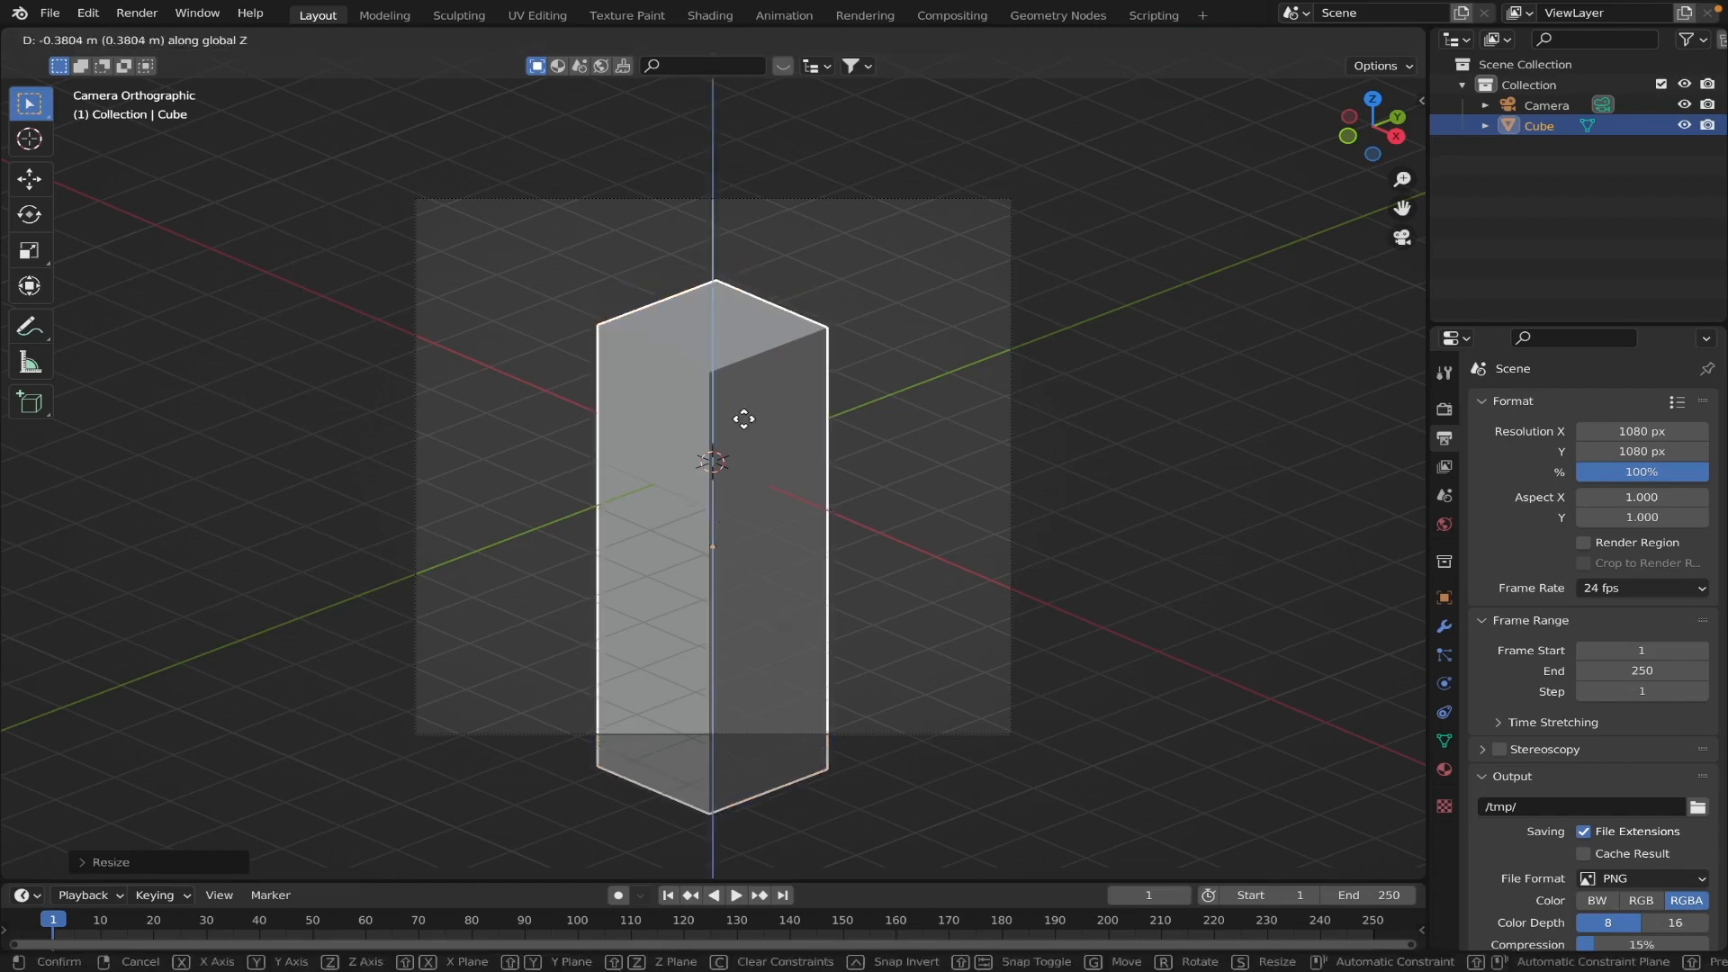
left_click(744, 419)
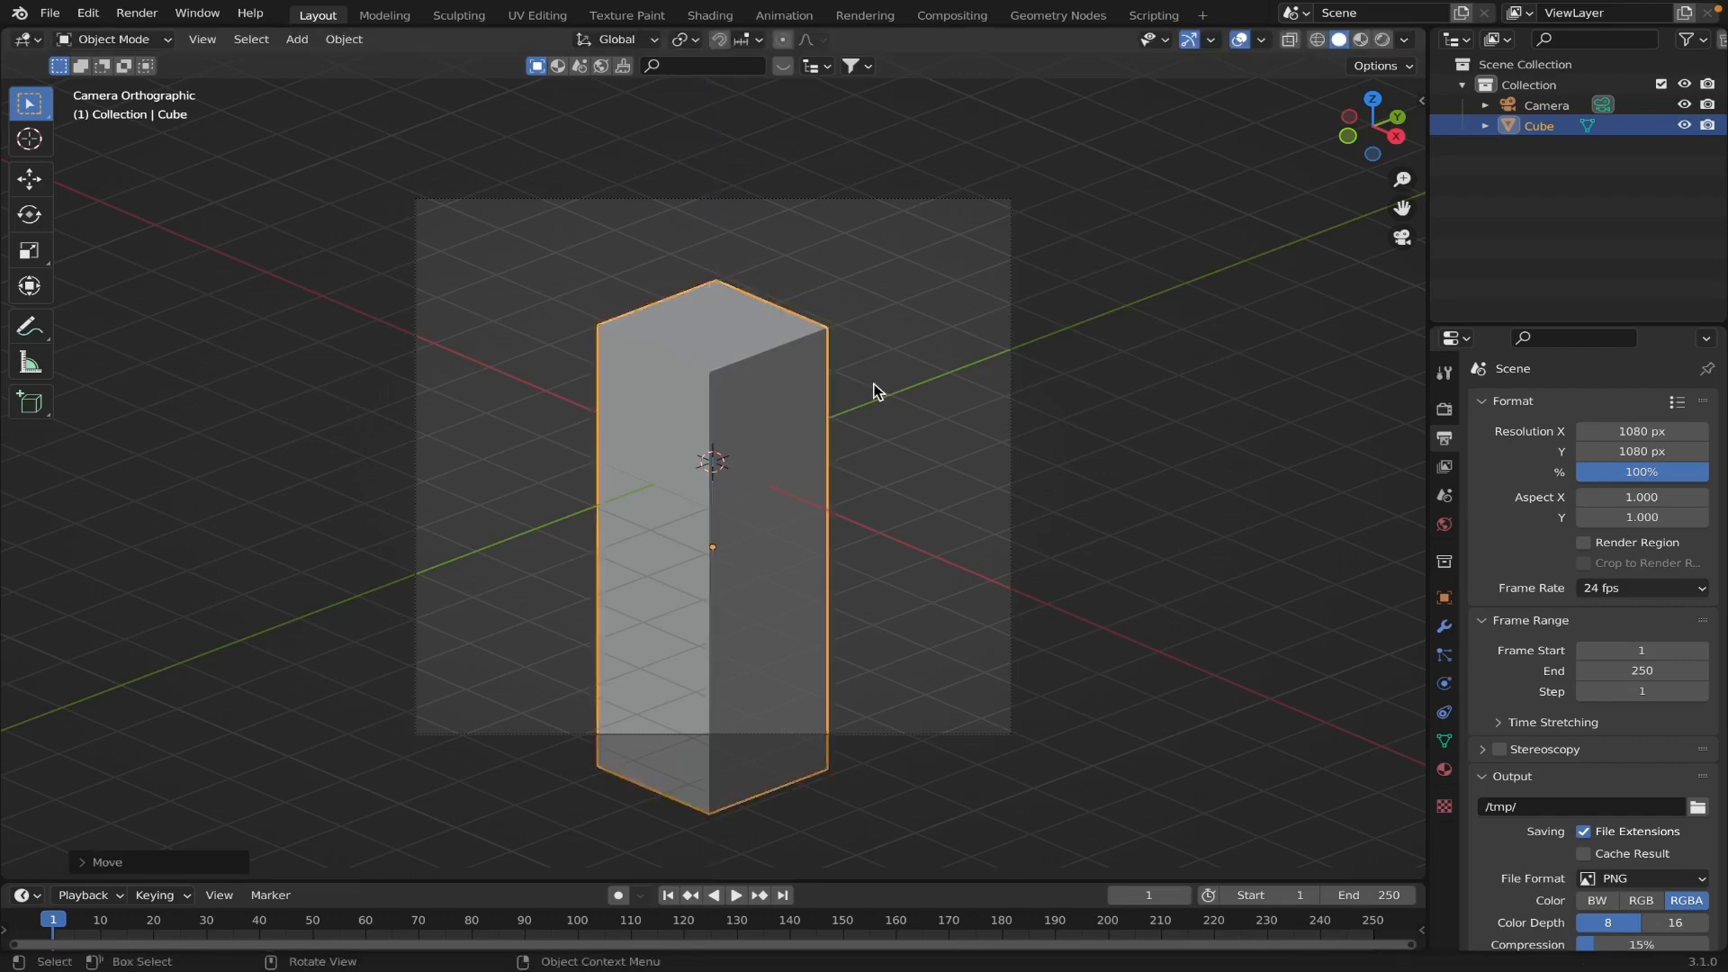
left_click(874, 391)
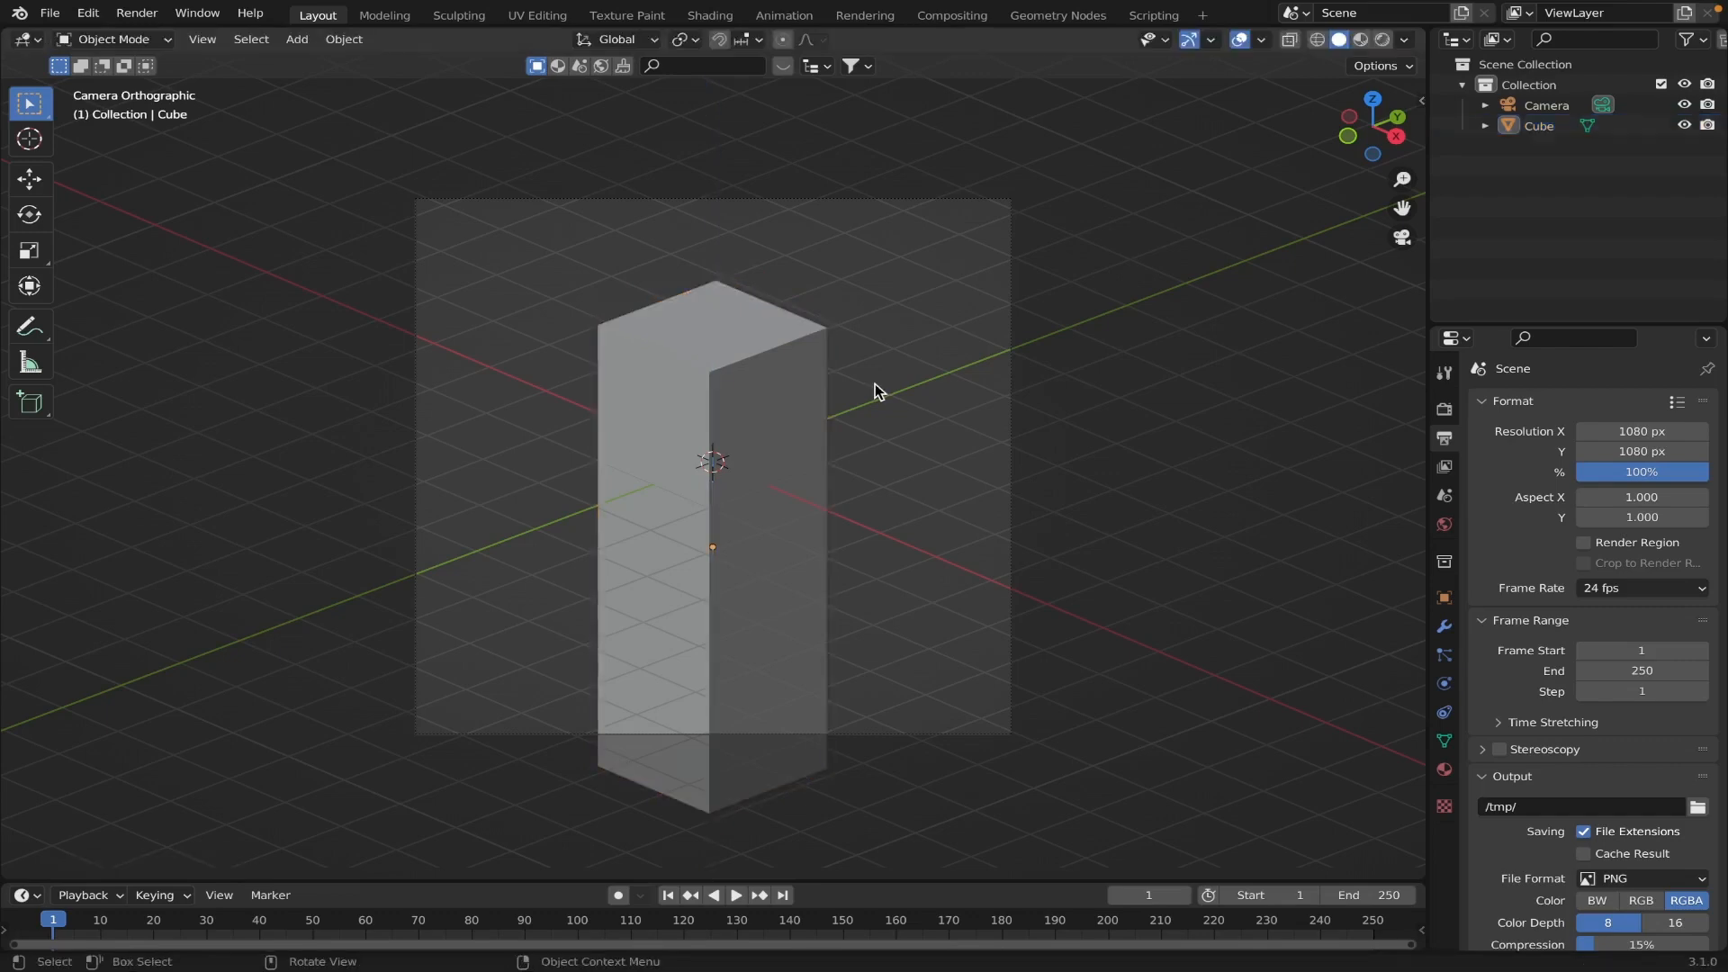
Duplicate the pillar 2 m along X and lower the copy along Z to form a step.
left_click(758, 389)
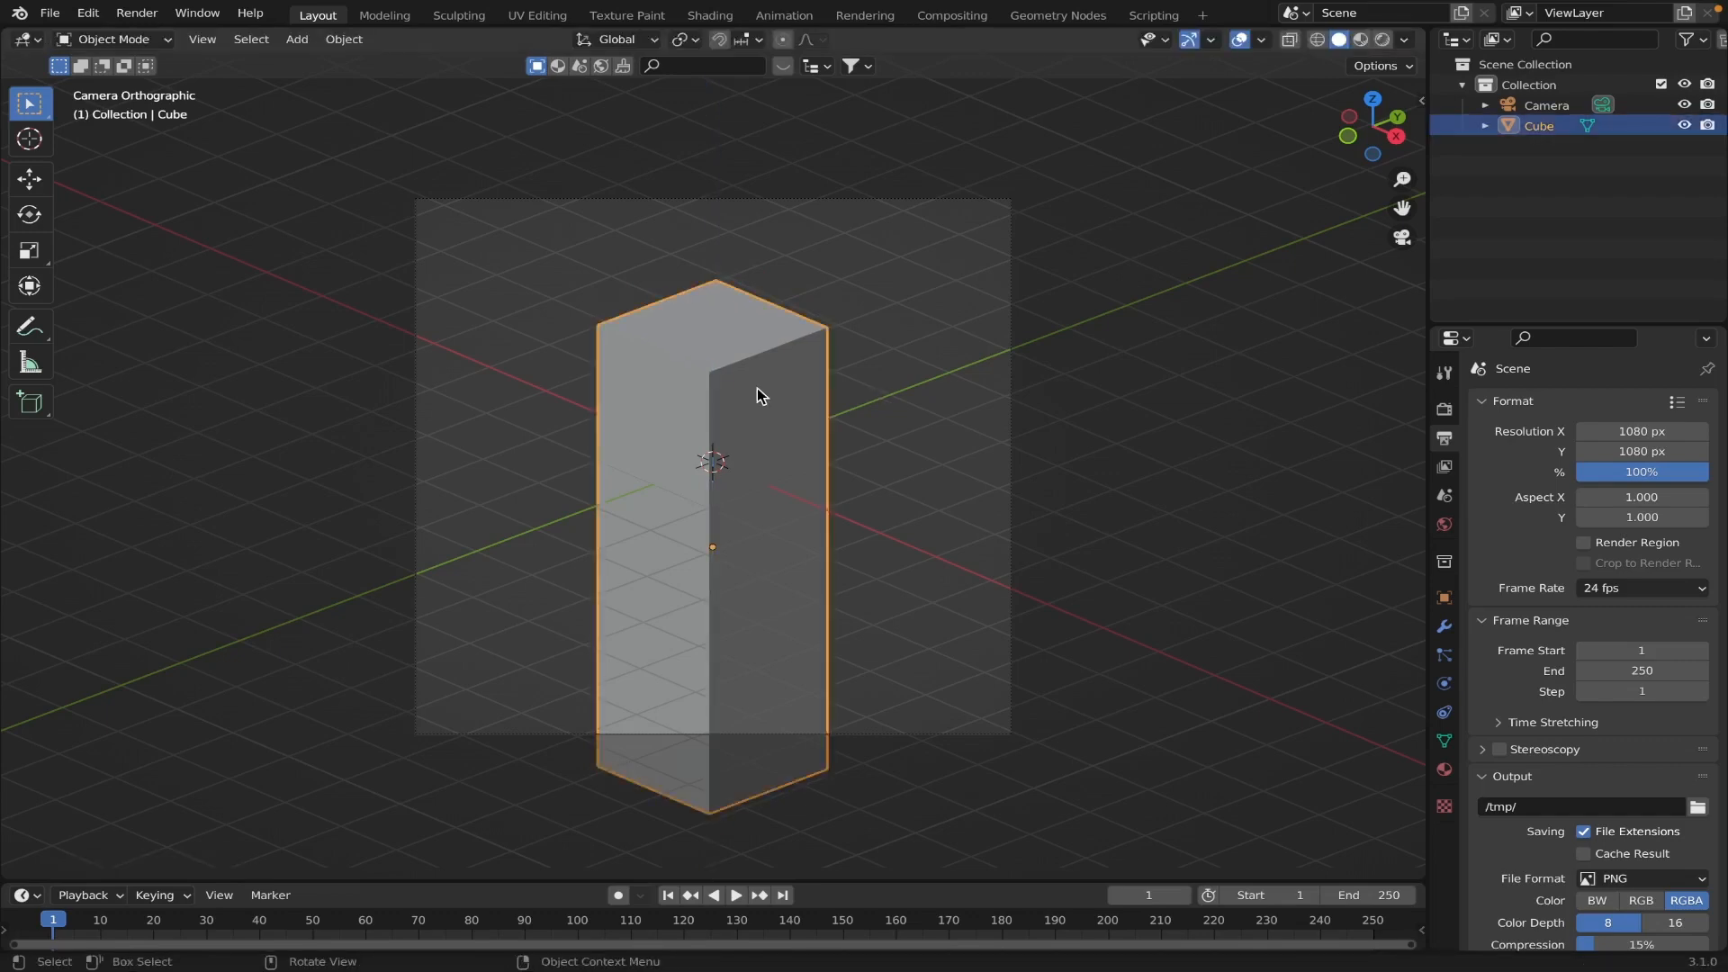
key("shift+d")
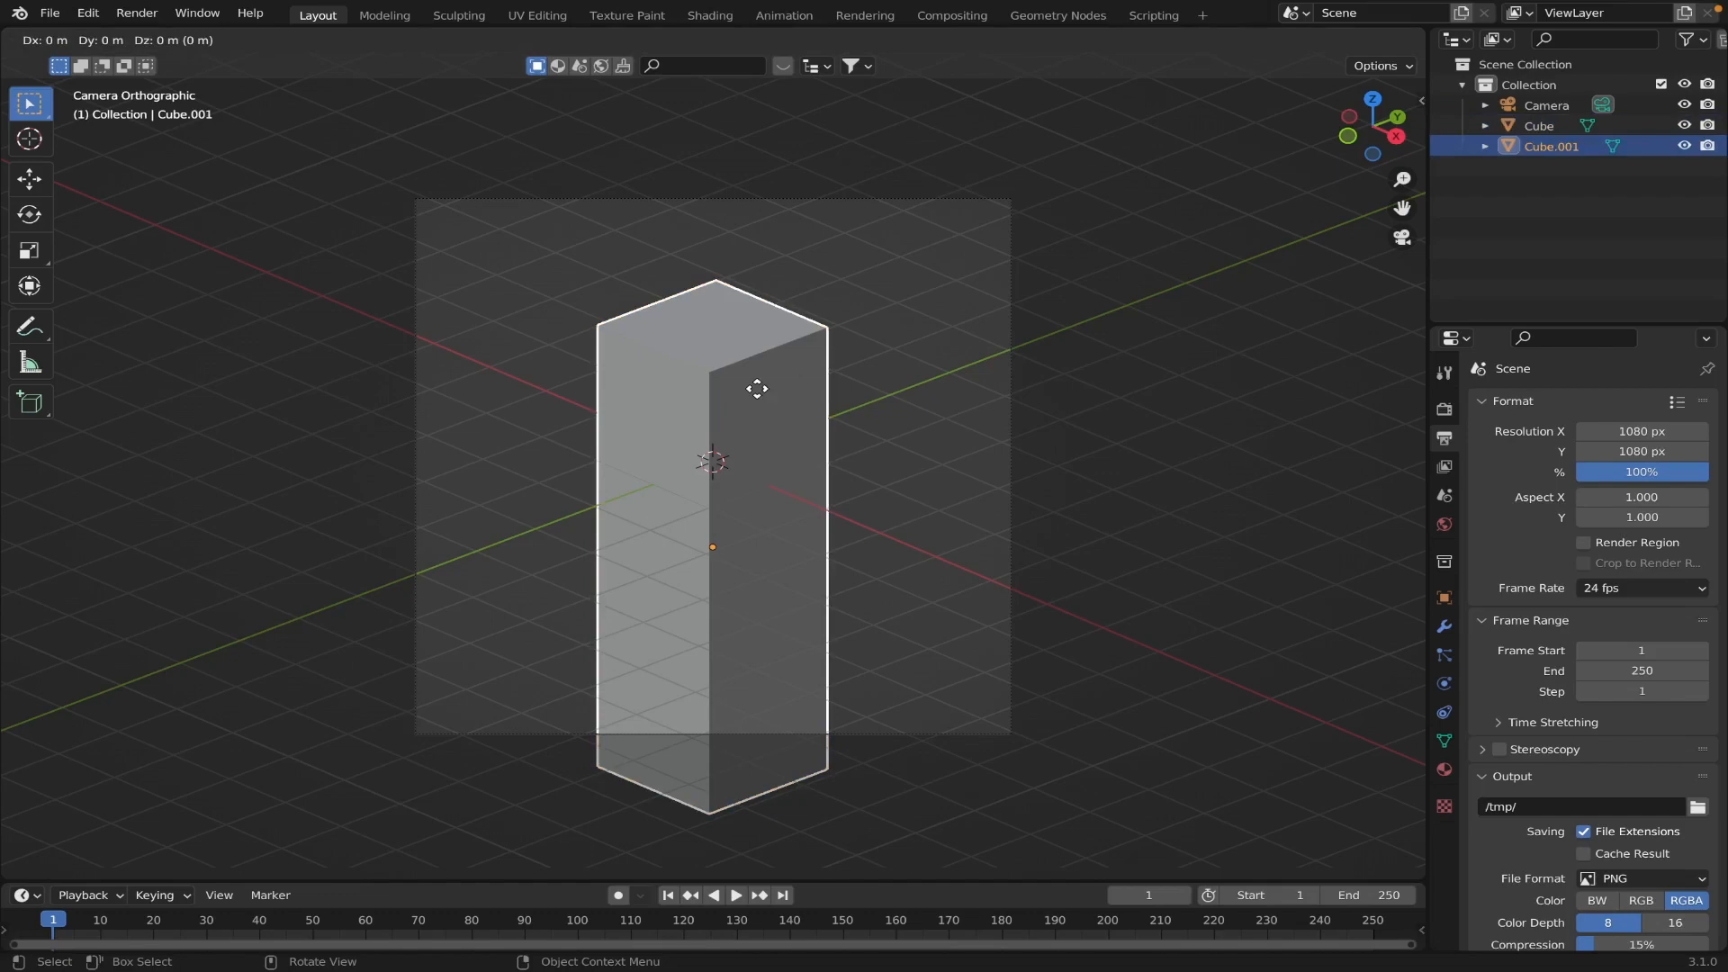
key("x")
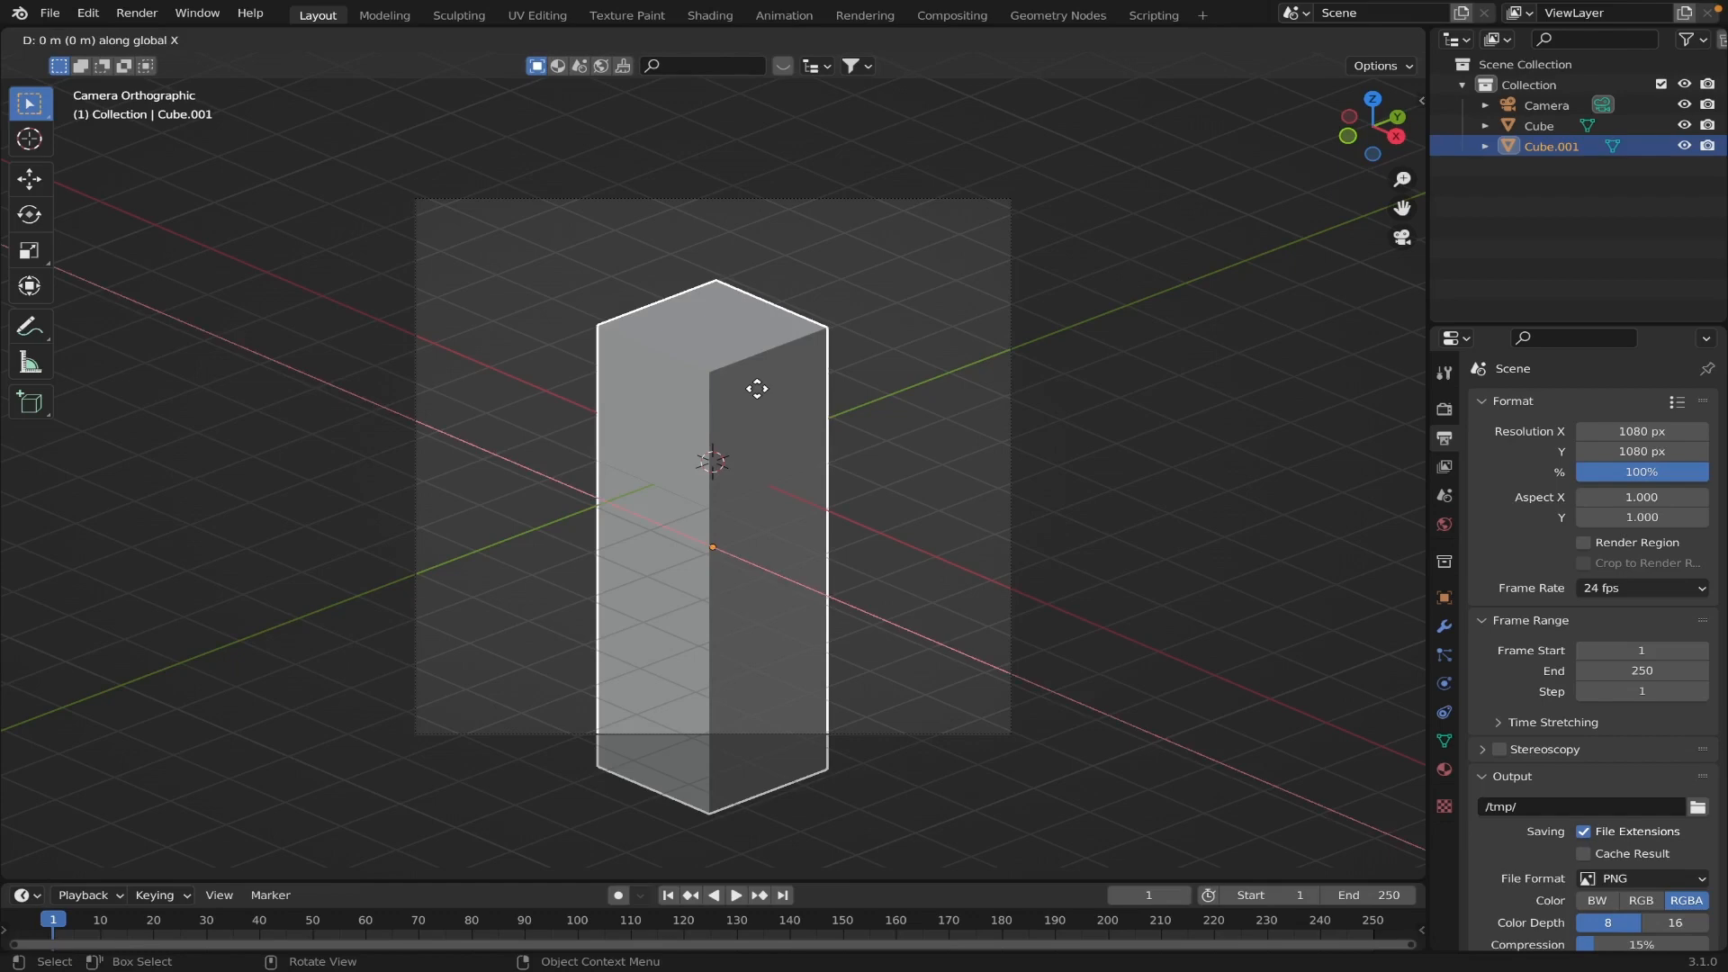
type("x2")
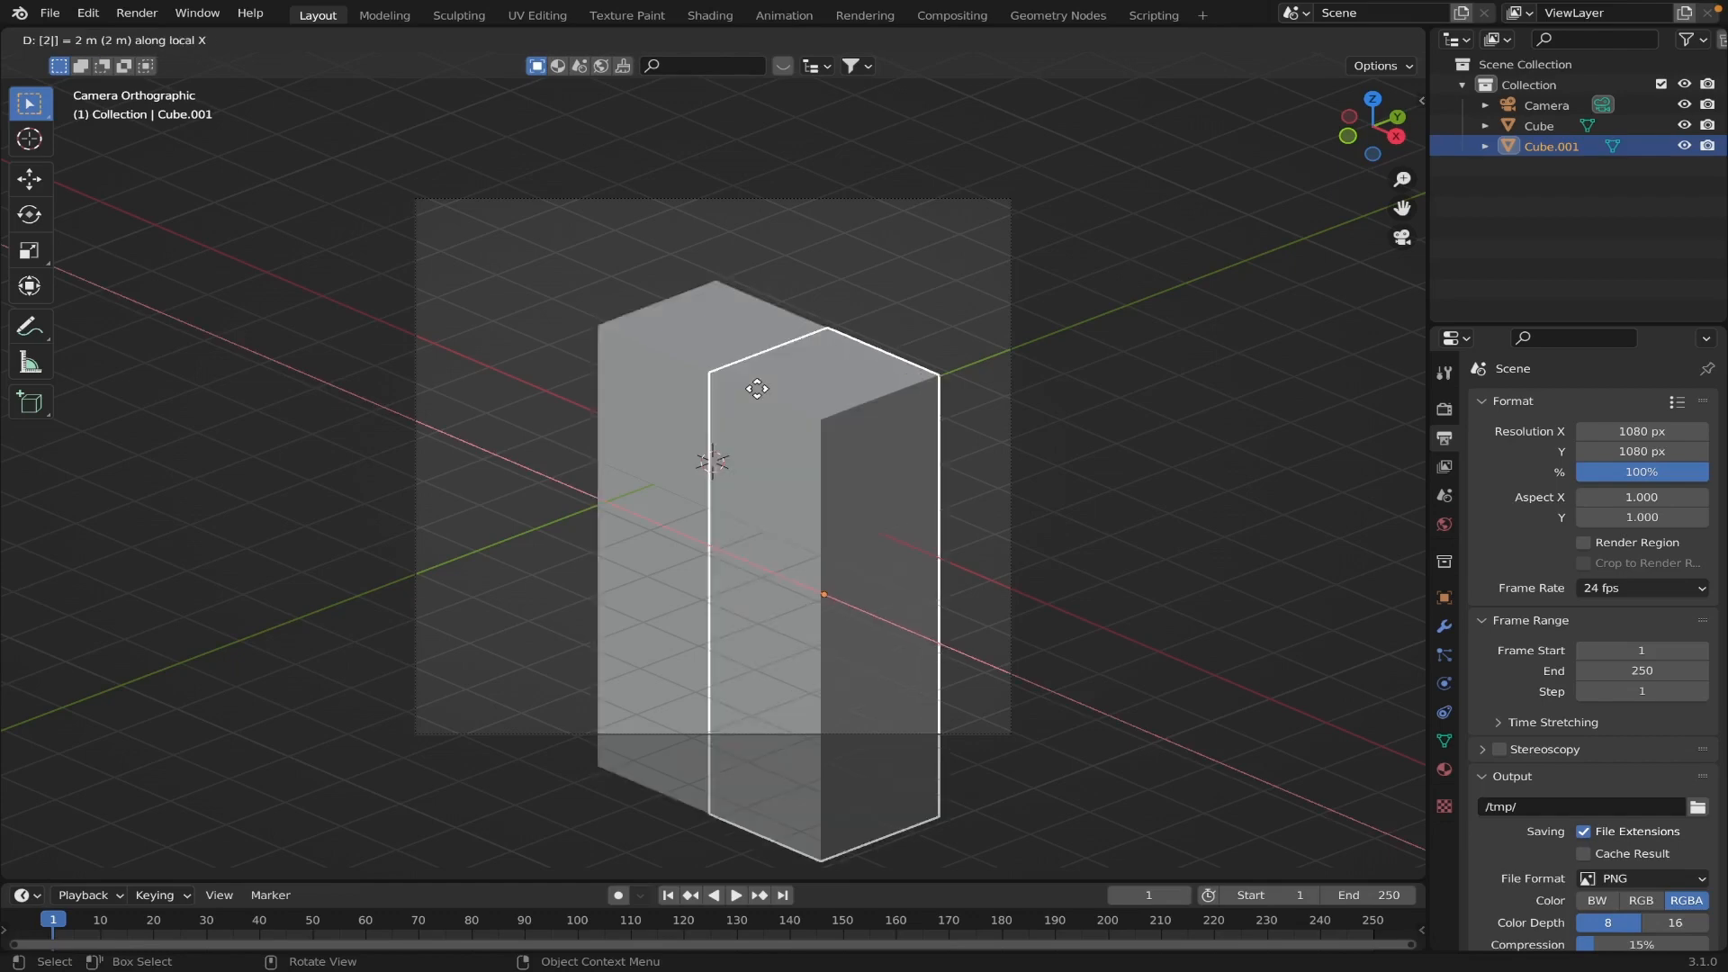
key("Return")
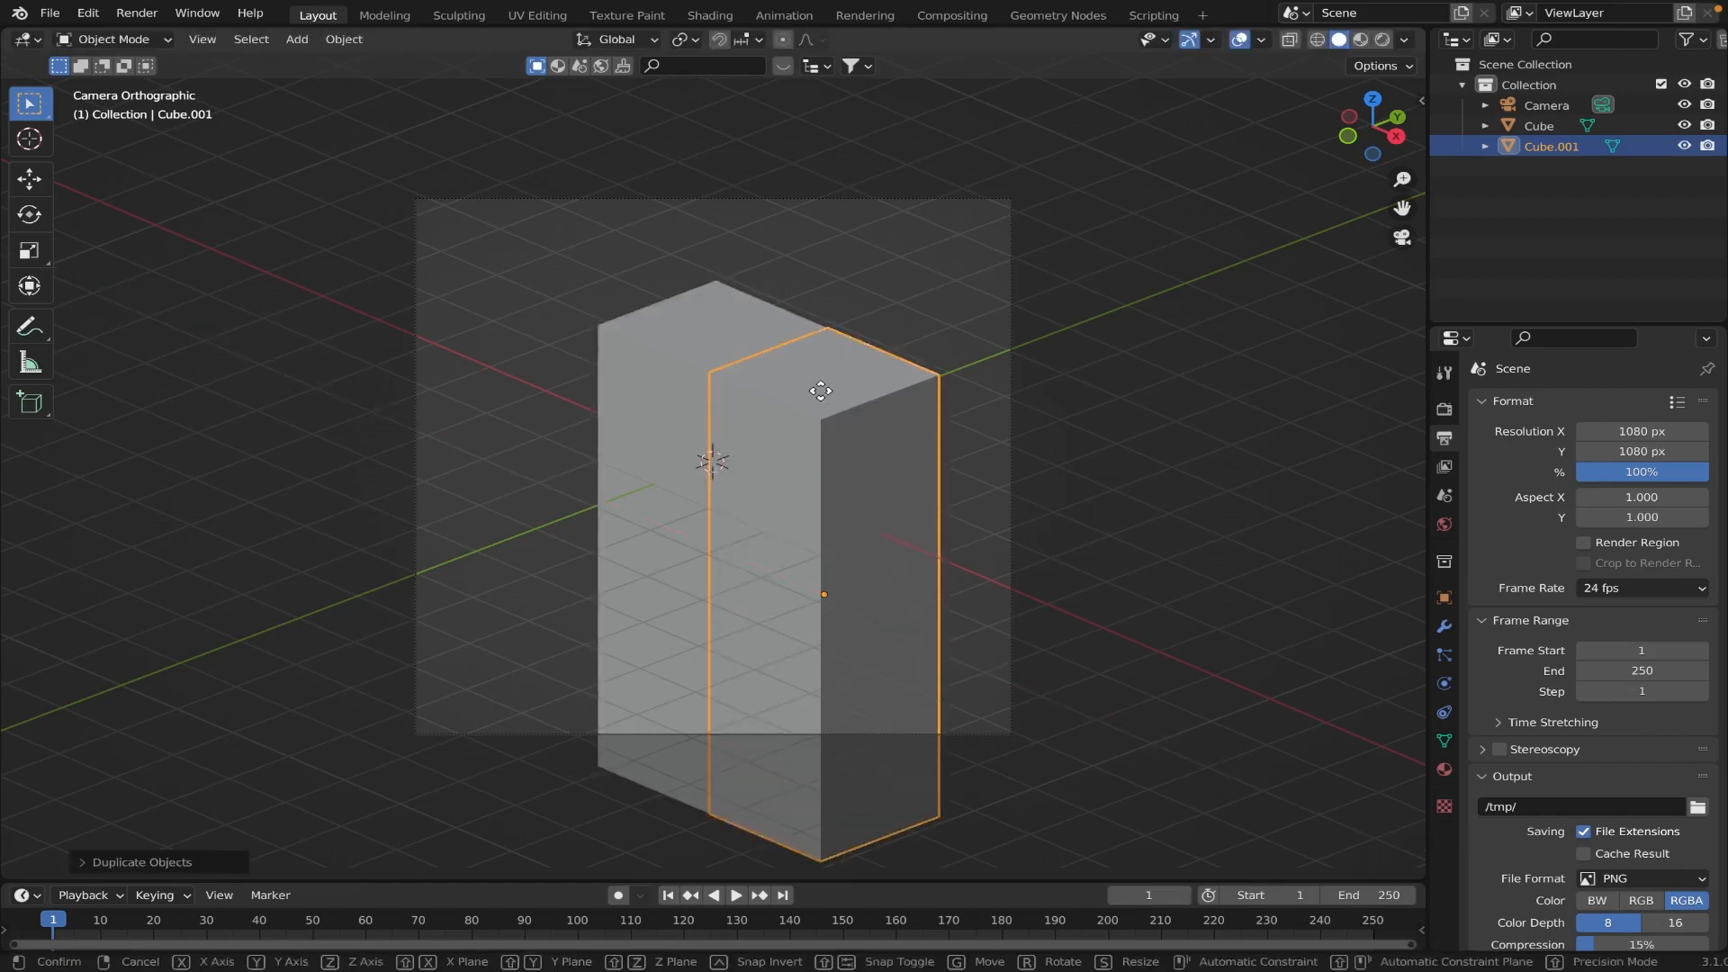
key("shift+d")
key("z")
key("Return")
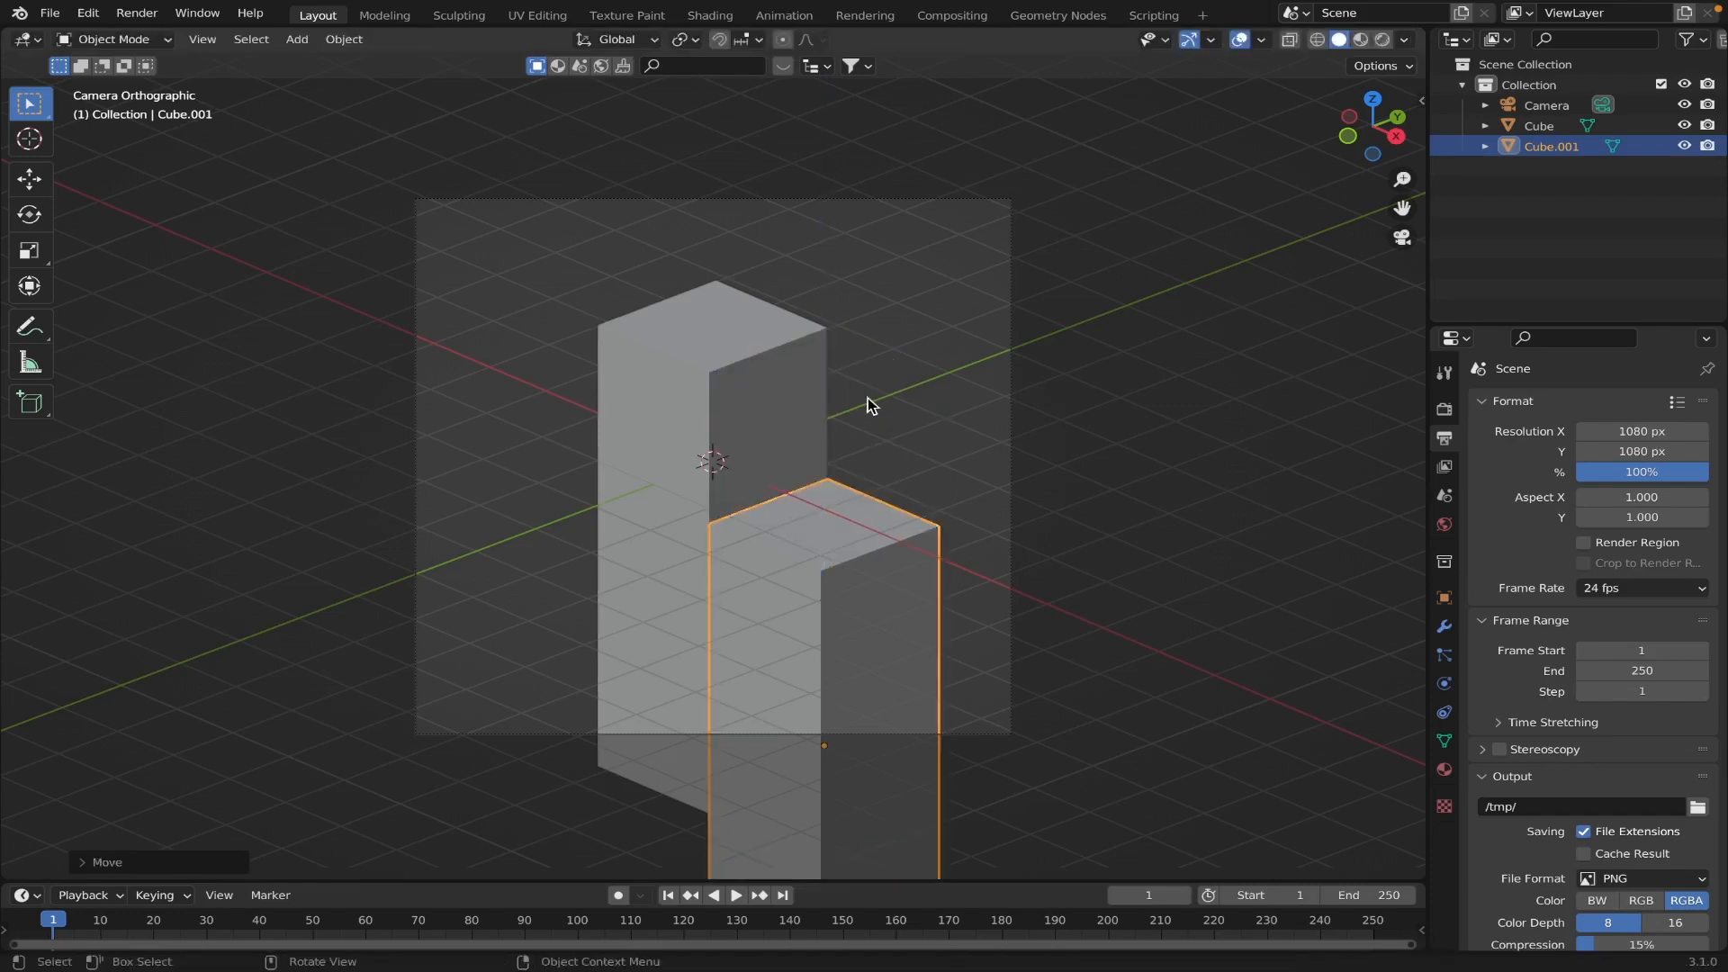
Duplicate the lowered pillar -2 m along Y and move the new copy further down along Z.
key("shift+d")
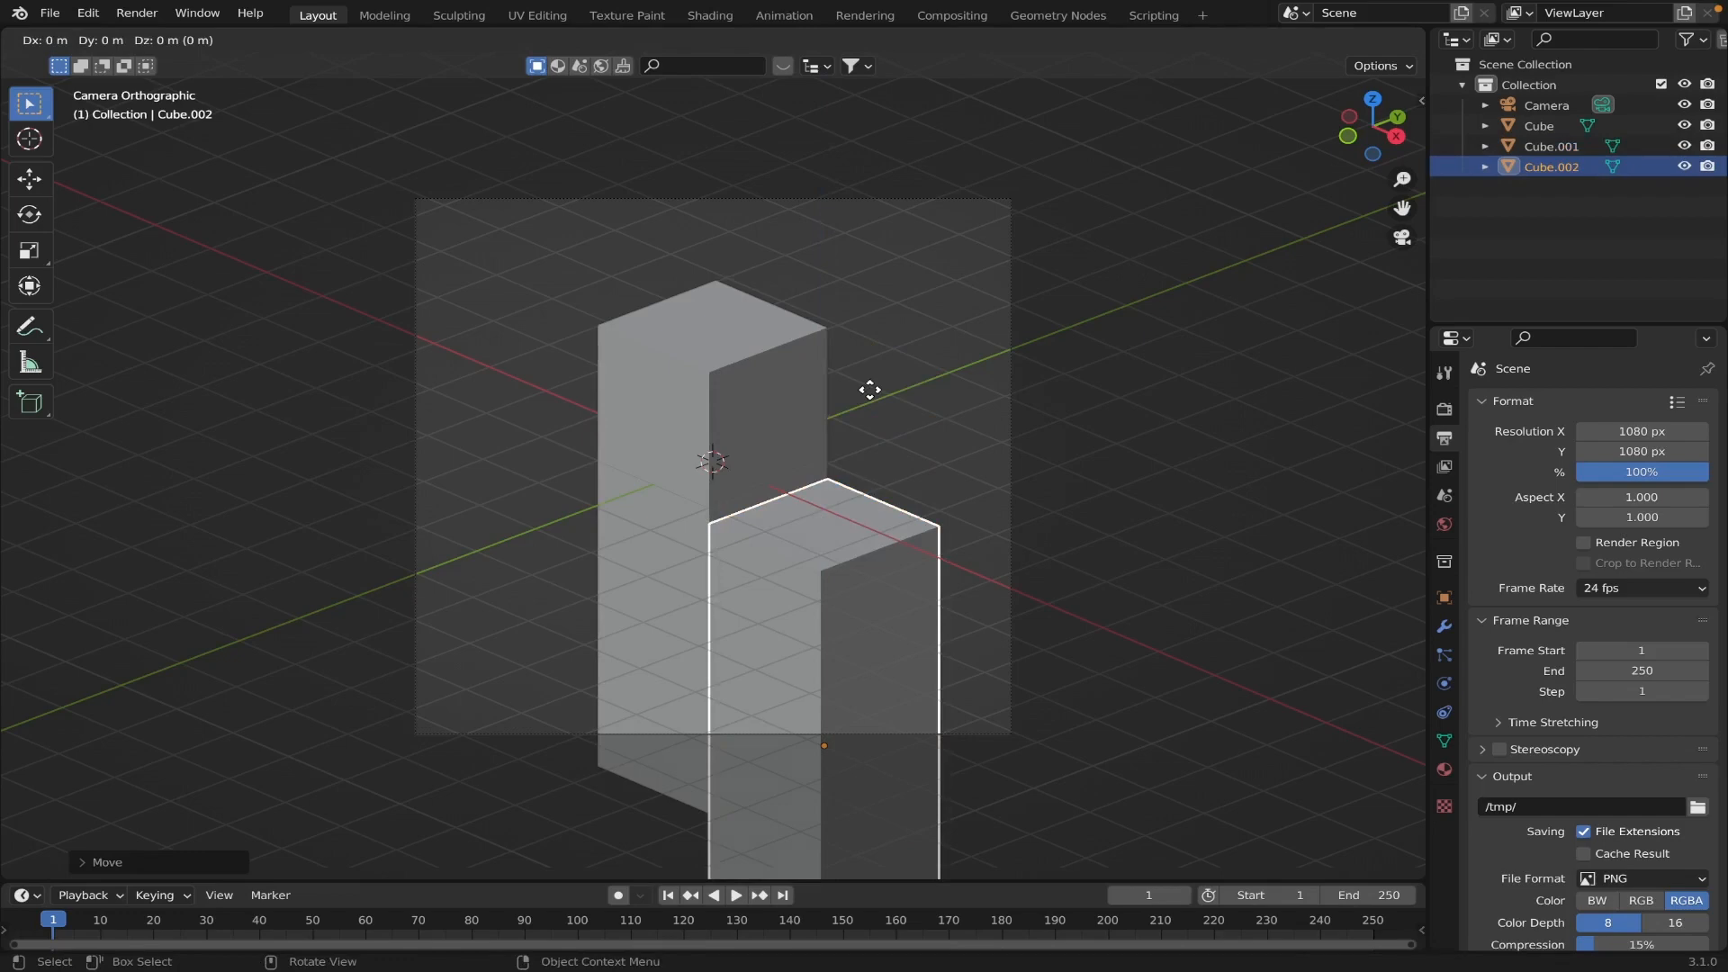
type("y-2")
key("Return")
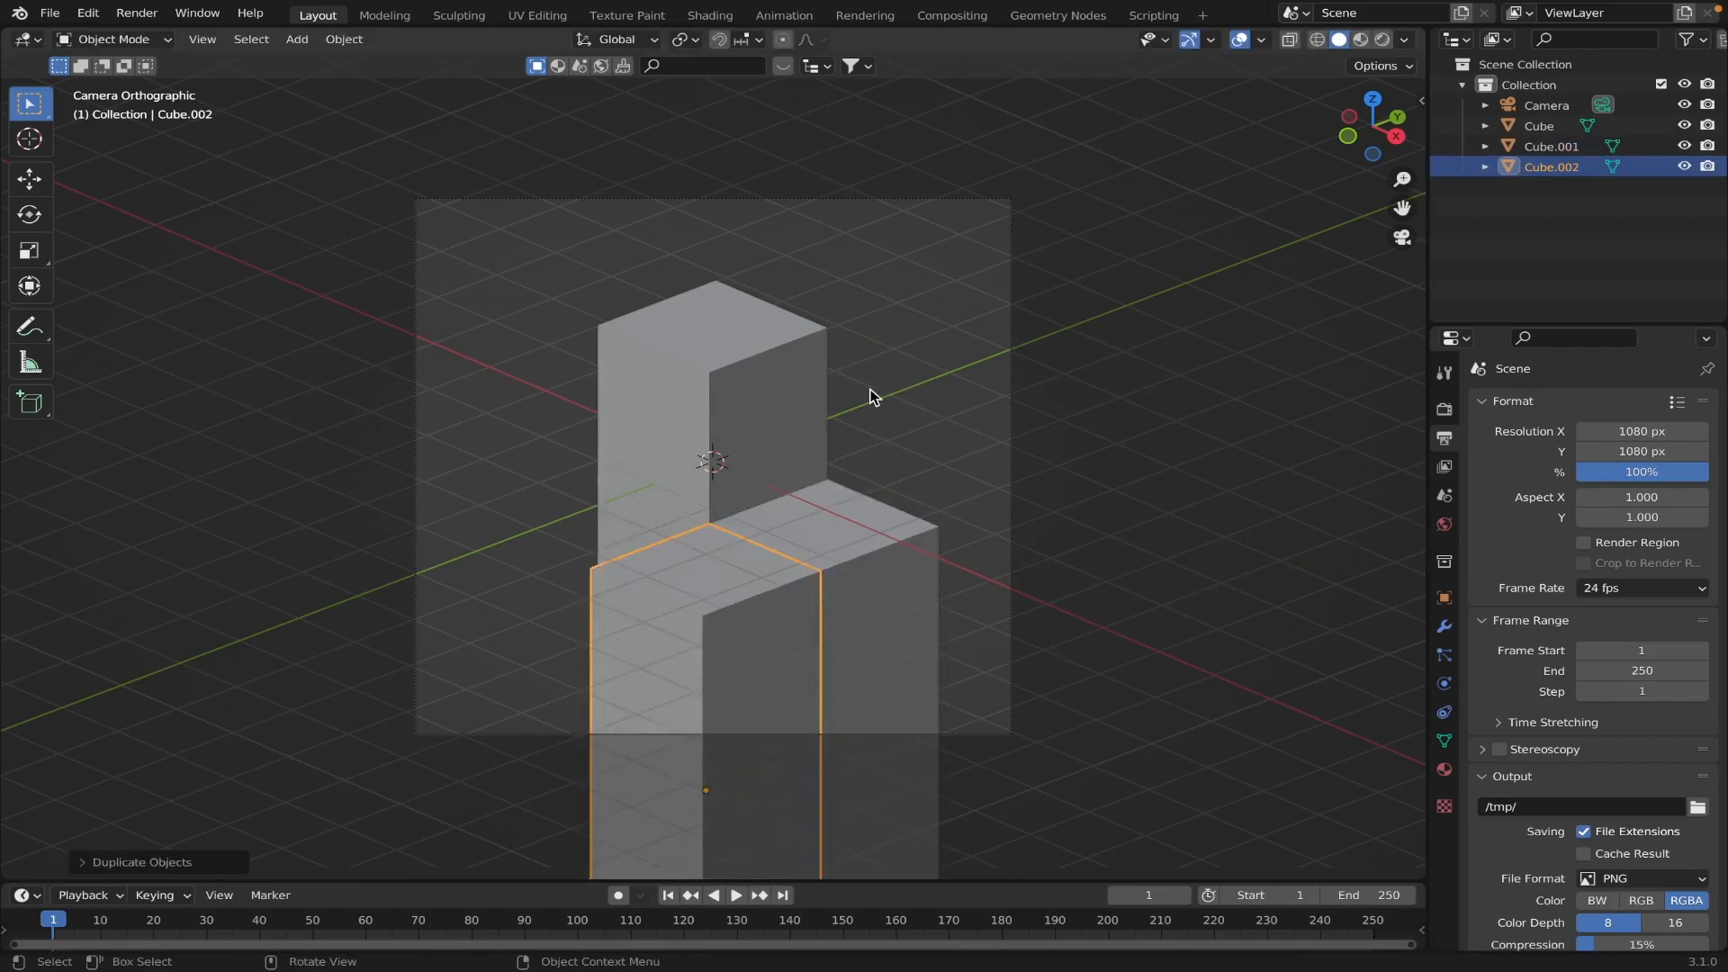
key("g")
key("z")
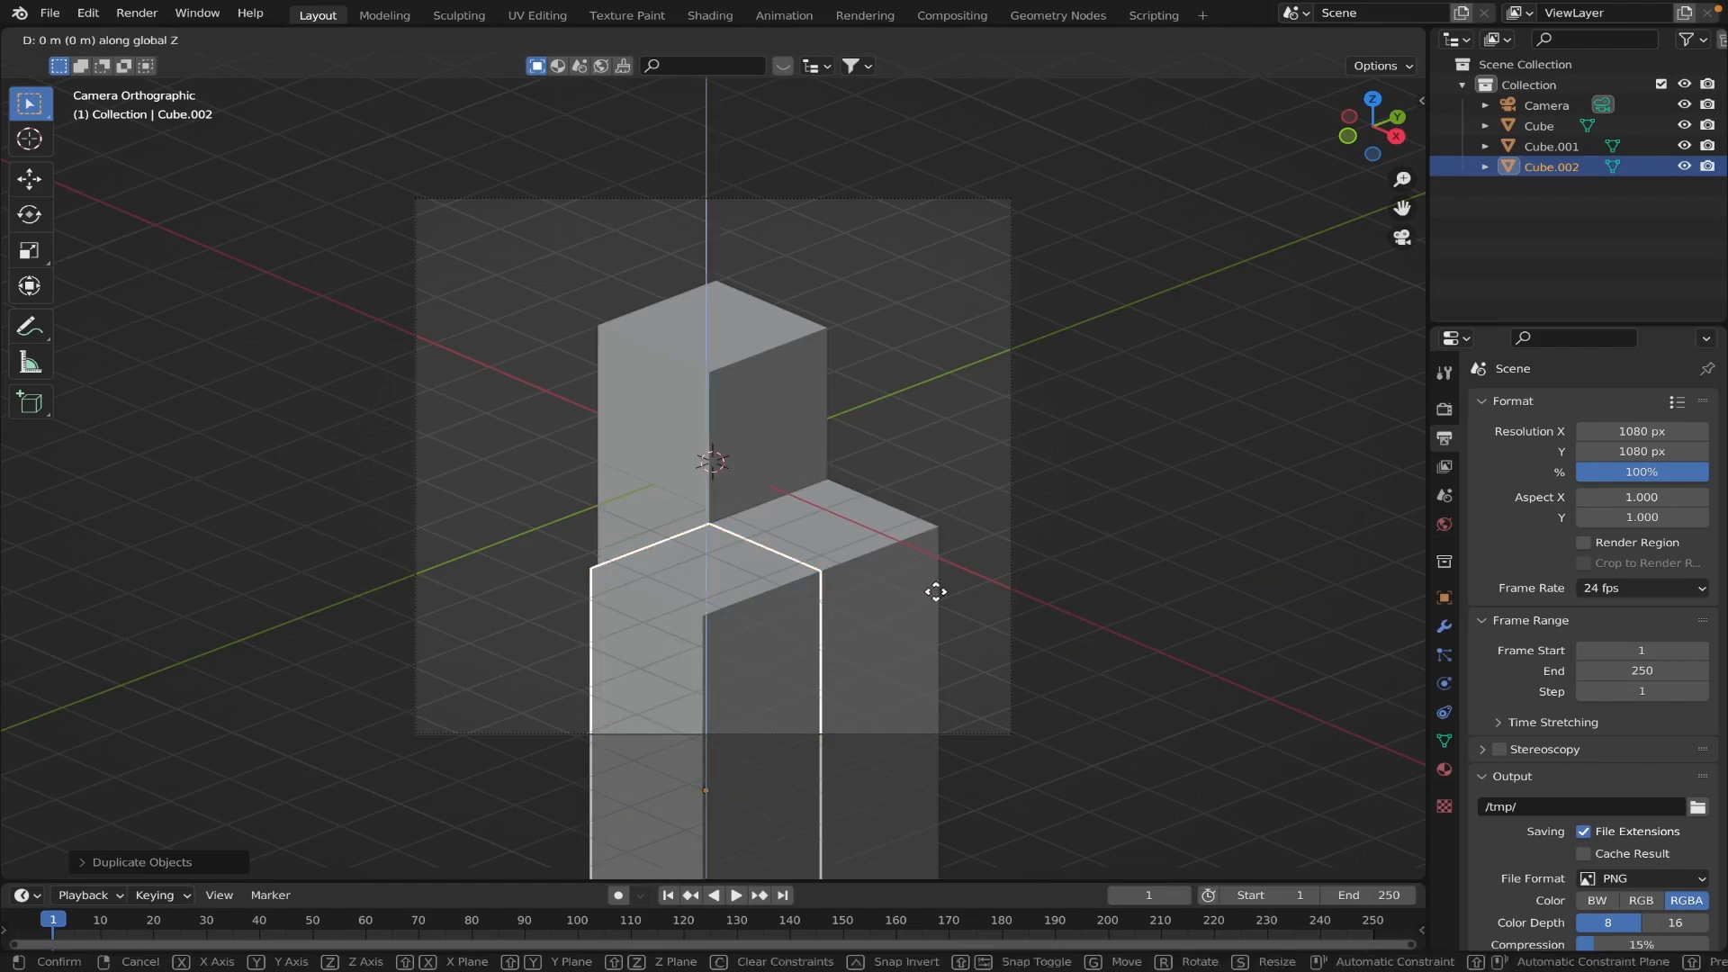
left_click(859, 602)
Raise the first duplicated pillar along Z, keeping its top below the tallest pillar's.
left_click(860, 602)
key("g")
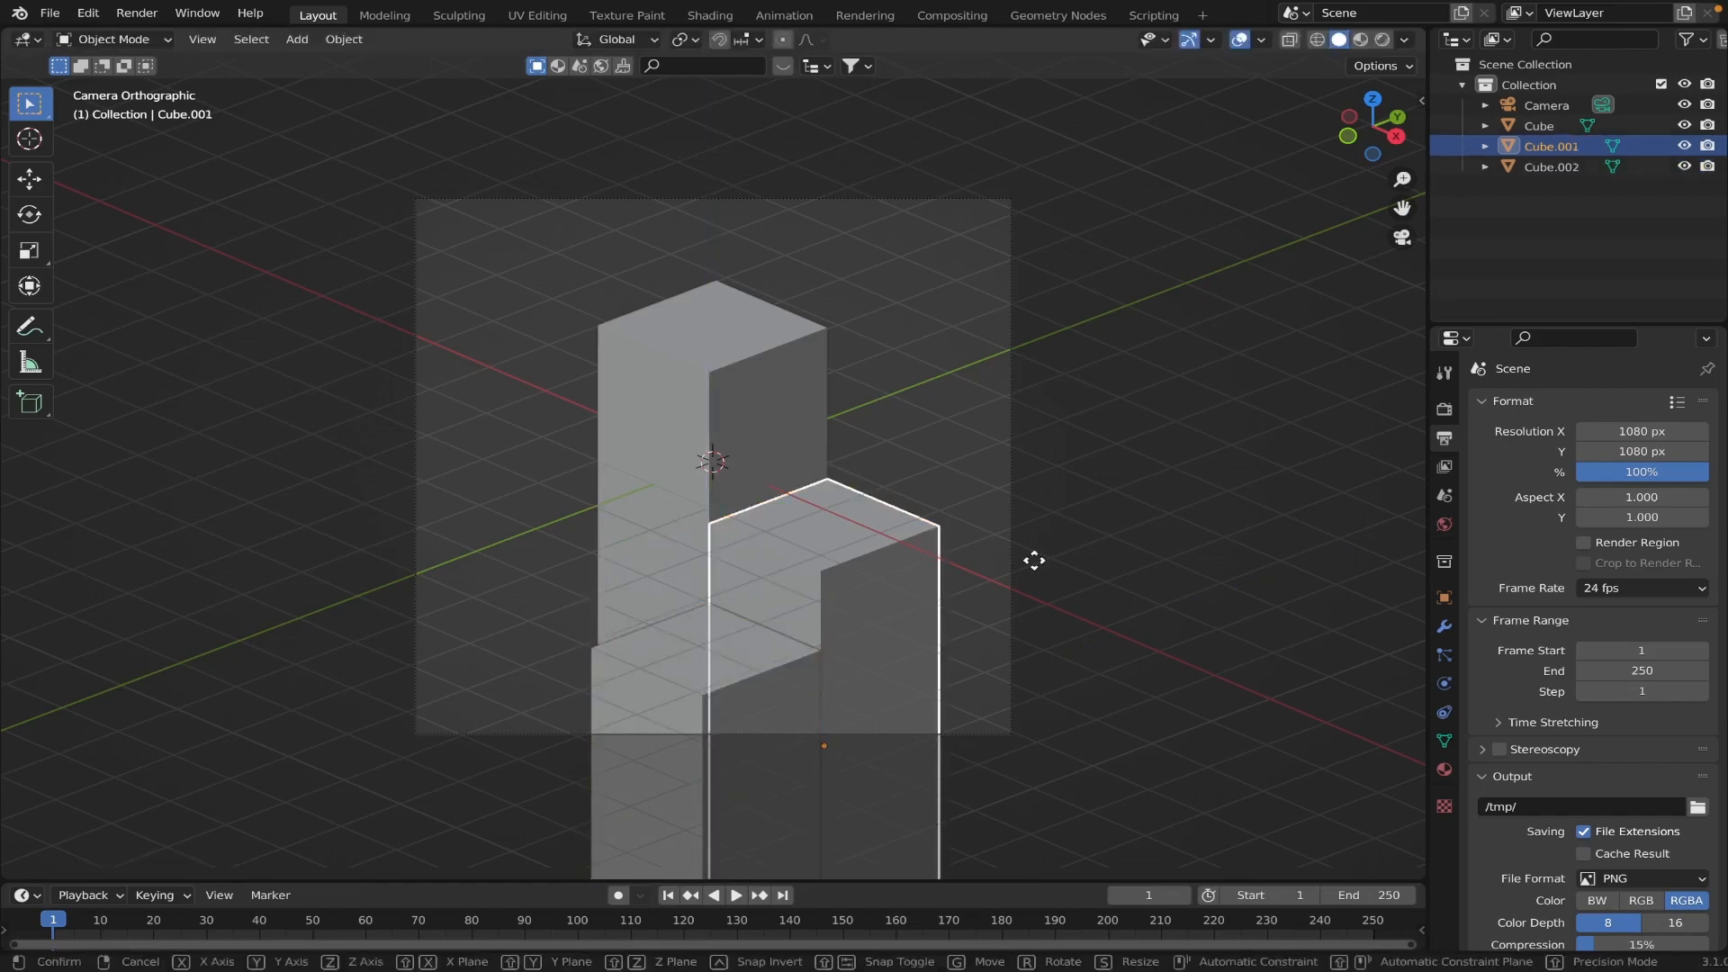
key("z")
left_click(666, 417)
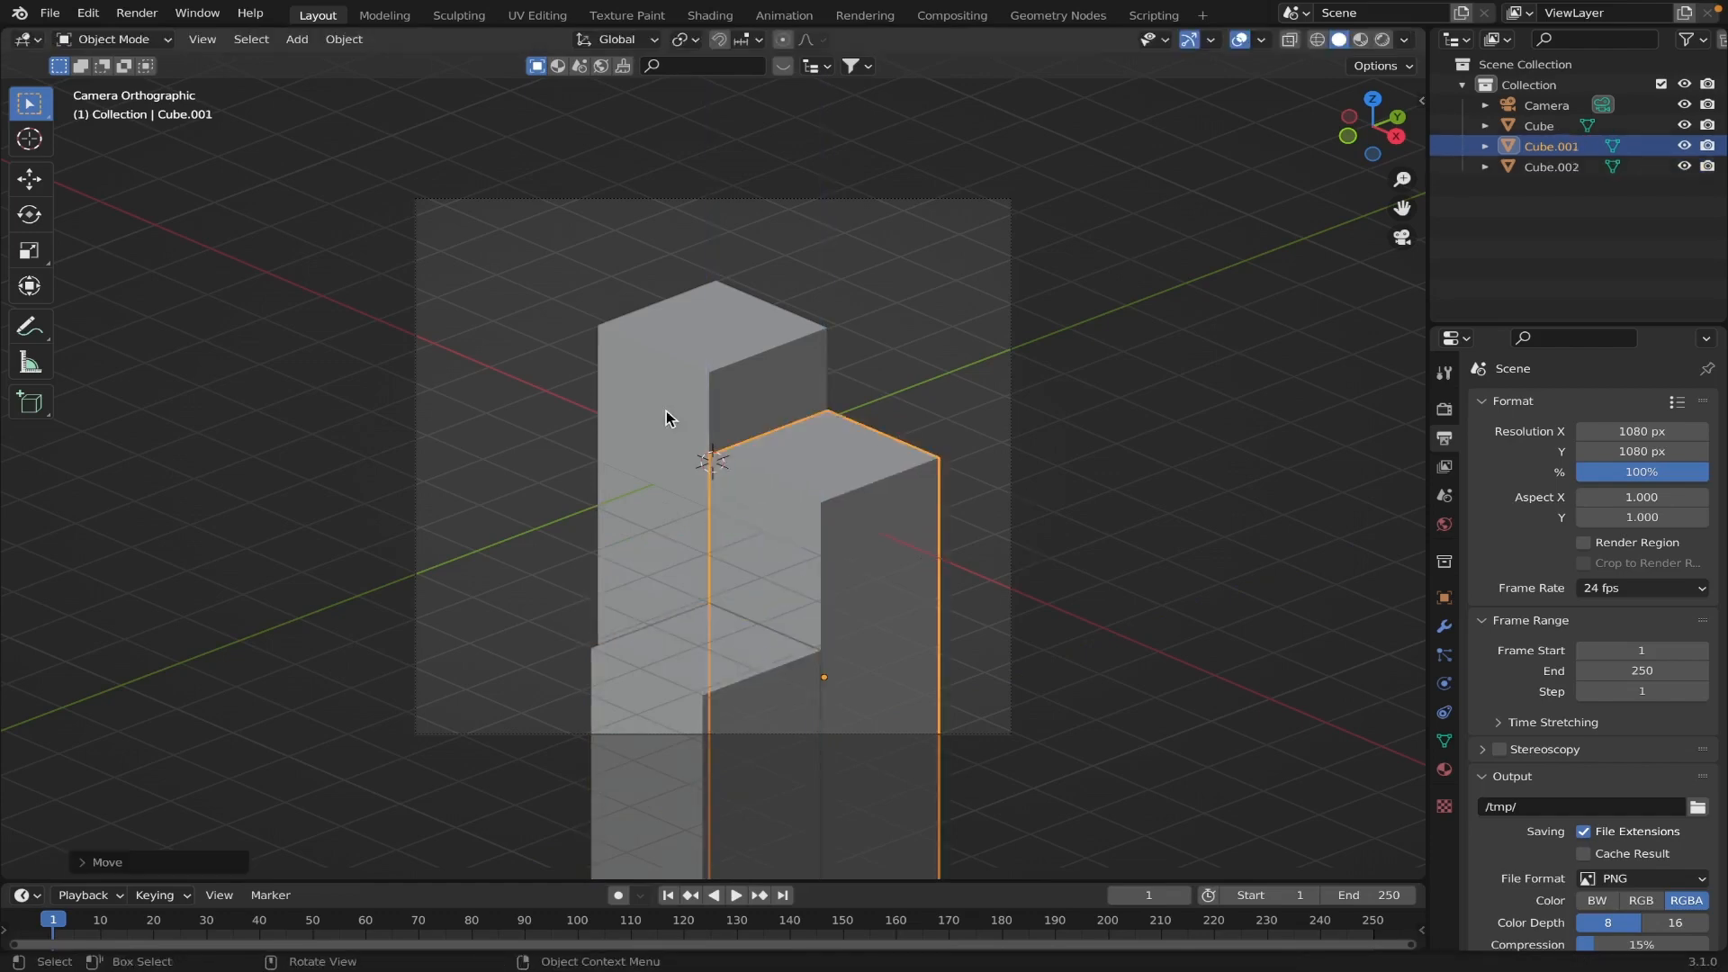
Duplicate the tallest pillar -2 m along Y and lower the copy along Z to a height between its neighbours.
left_click(715, 385)
key("shift+d")
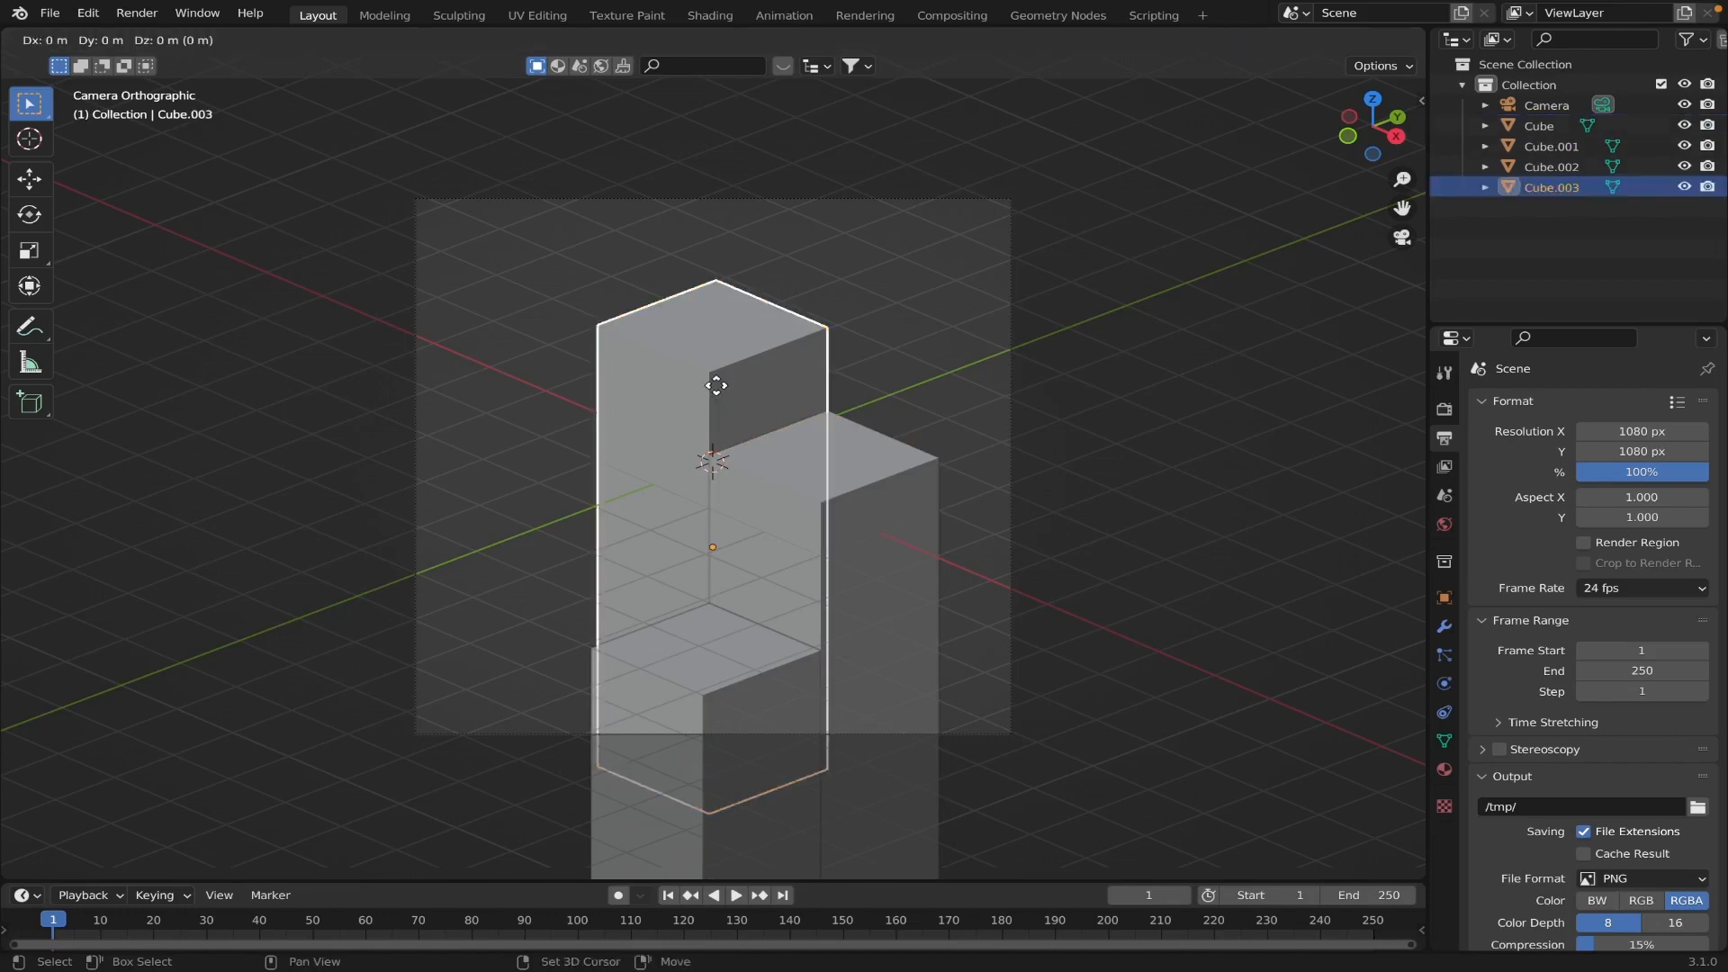
key("x")
key("minus")
key("2")
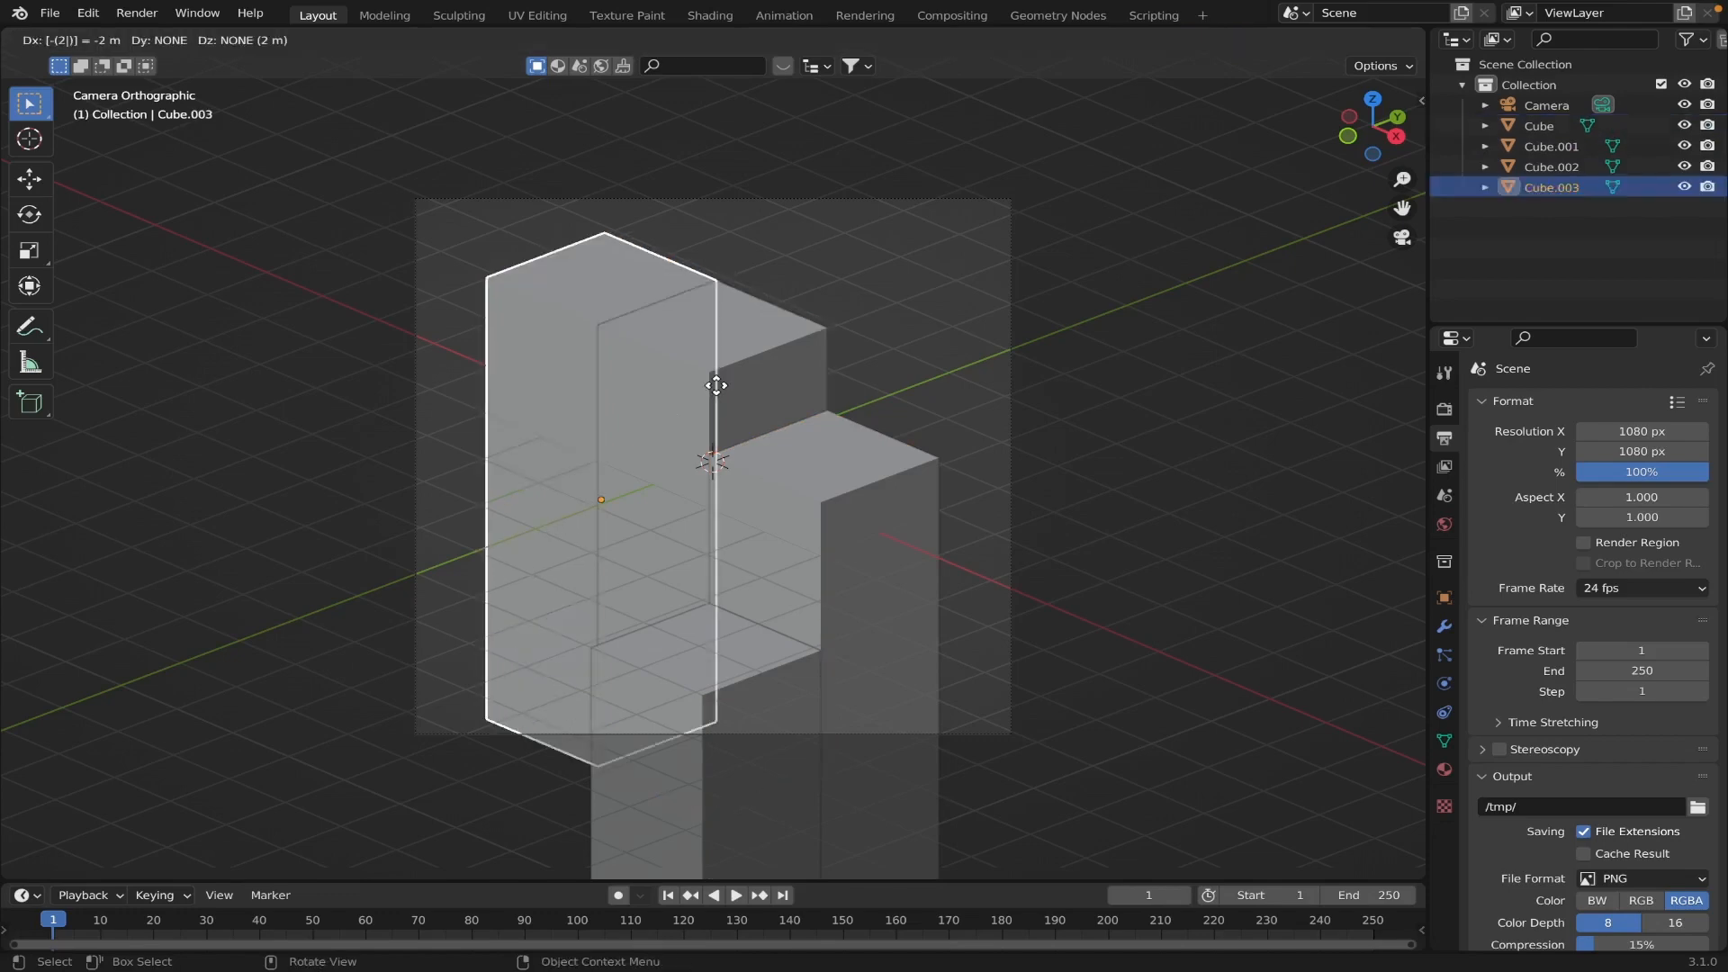
key("Return")
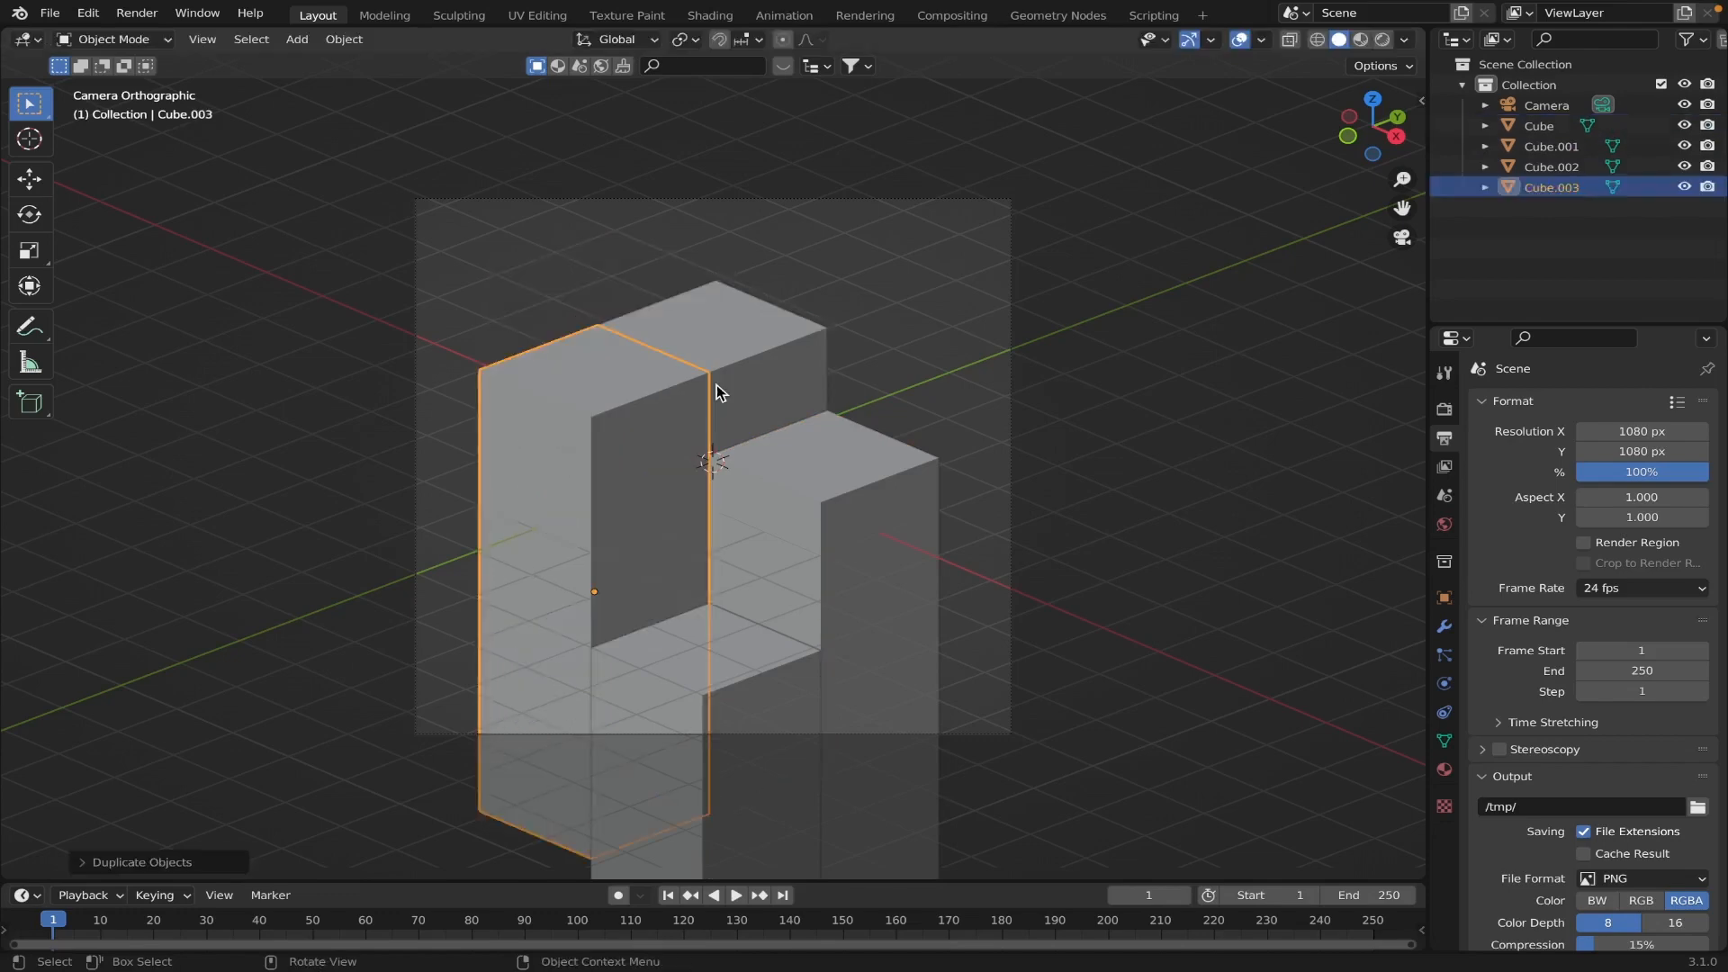
key("g")
key("z")
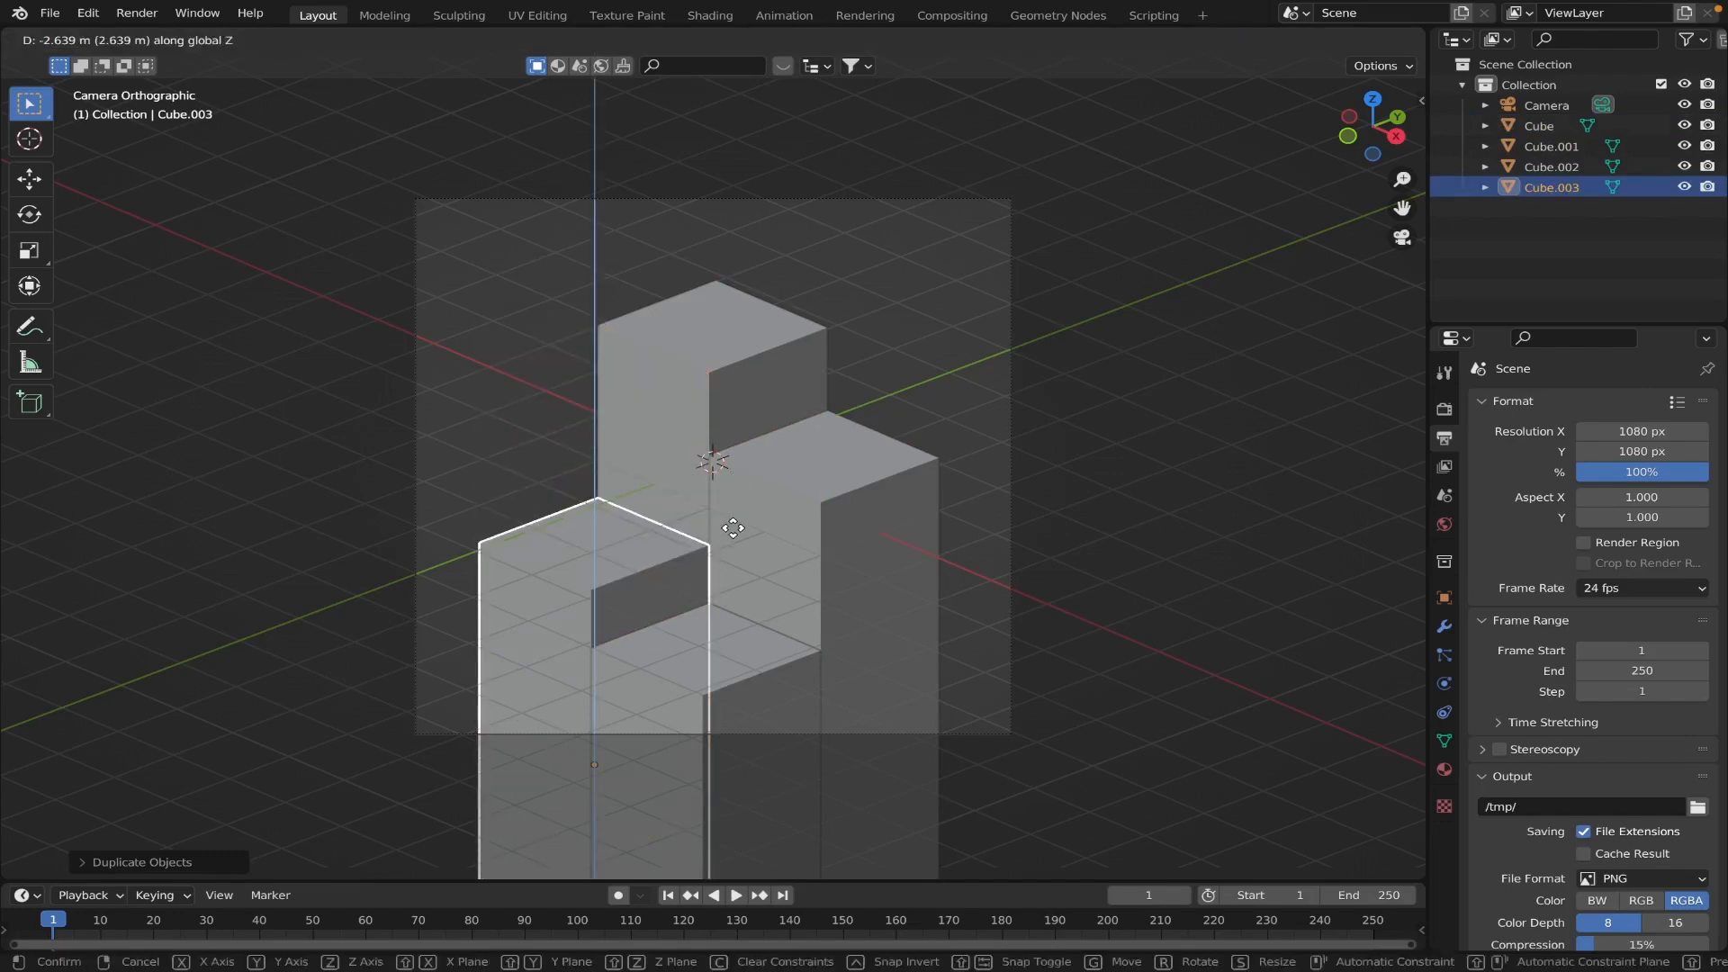
left_click(737, 511)
Raise the first duplicated pillar slightly along Z and deselect it.
left_click(849, 492)
key("g")
key("Escape")
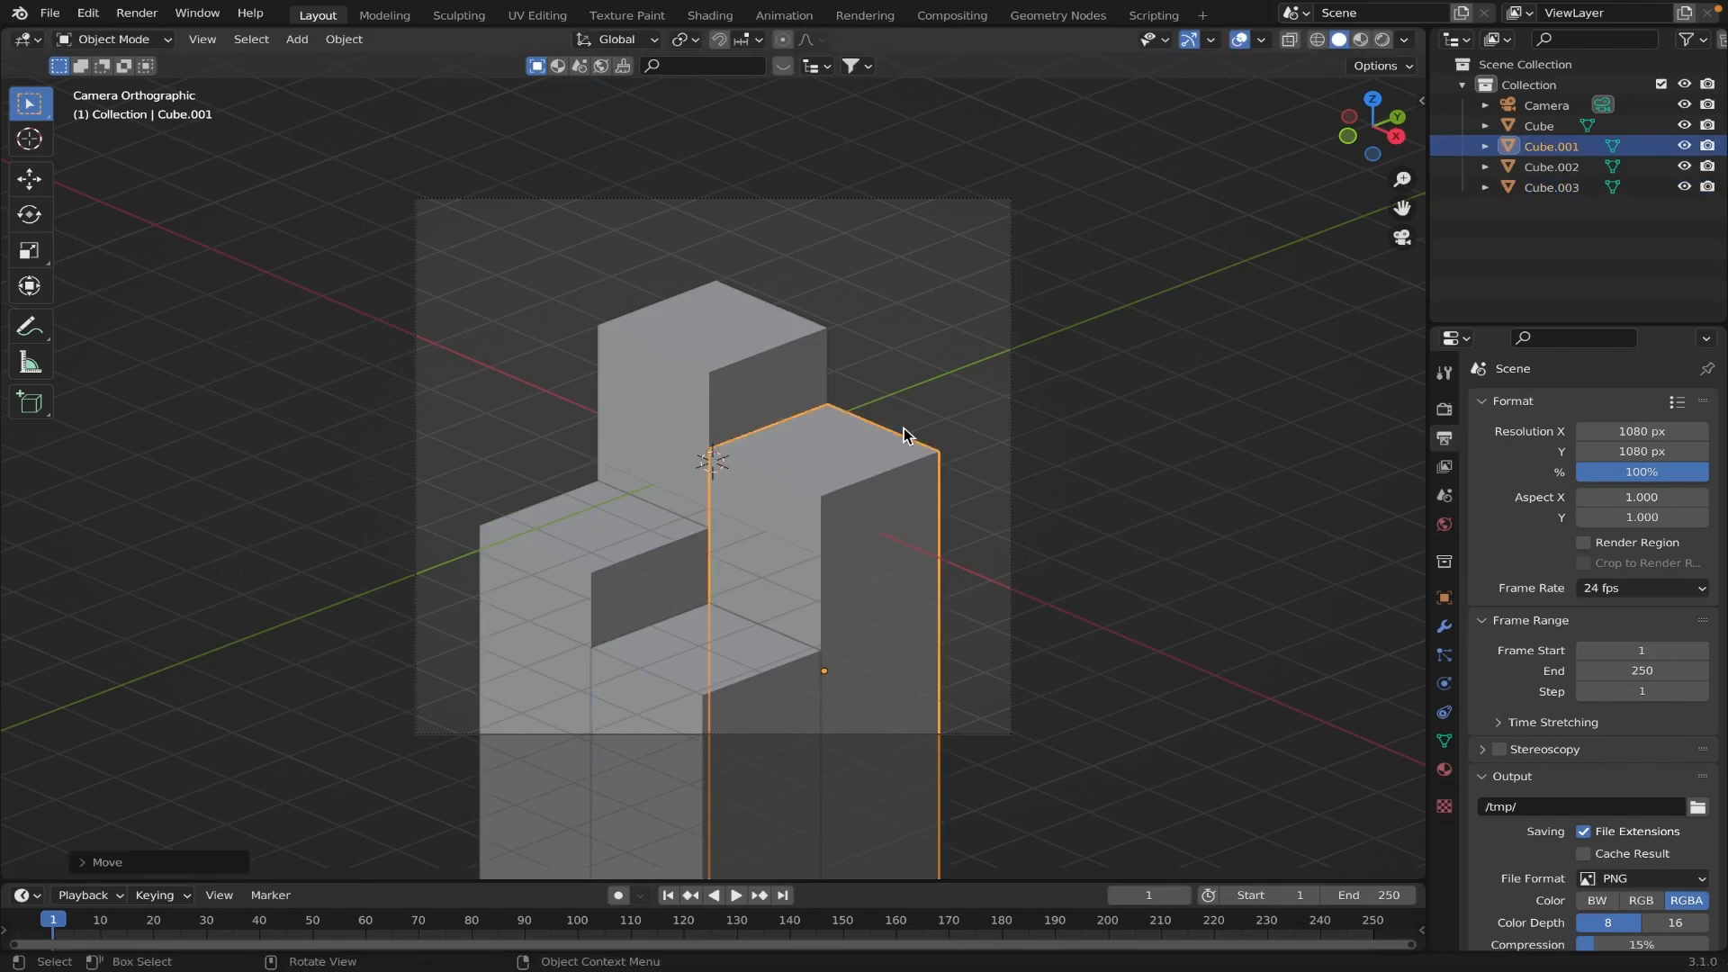
left_click(982, 335)
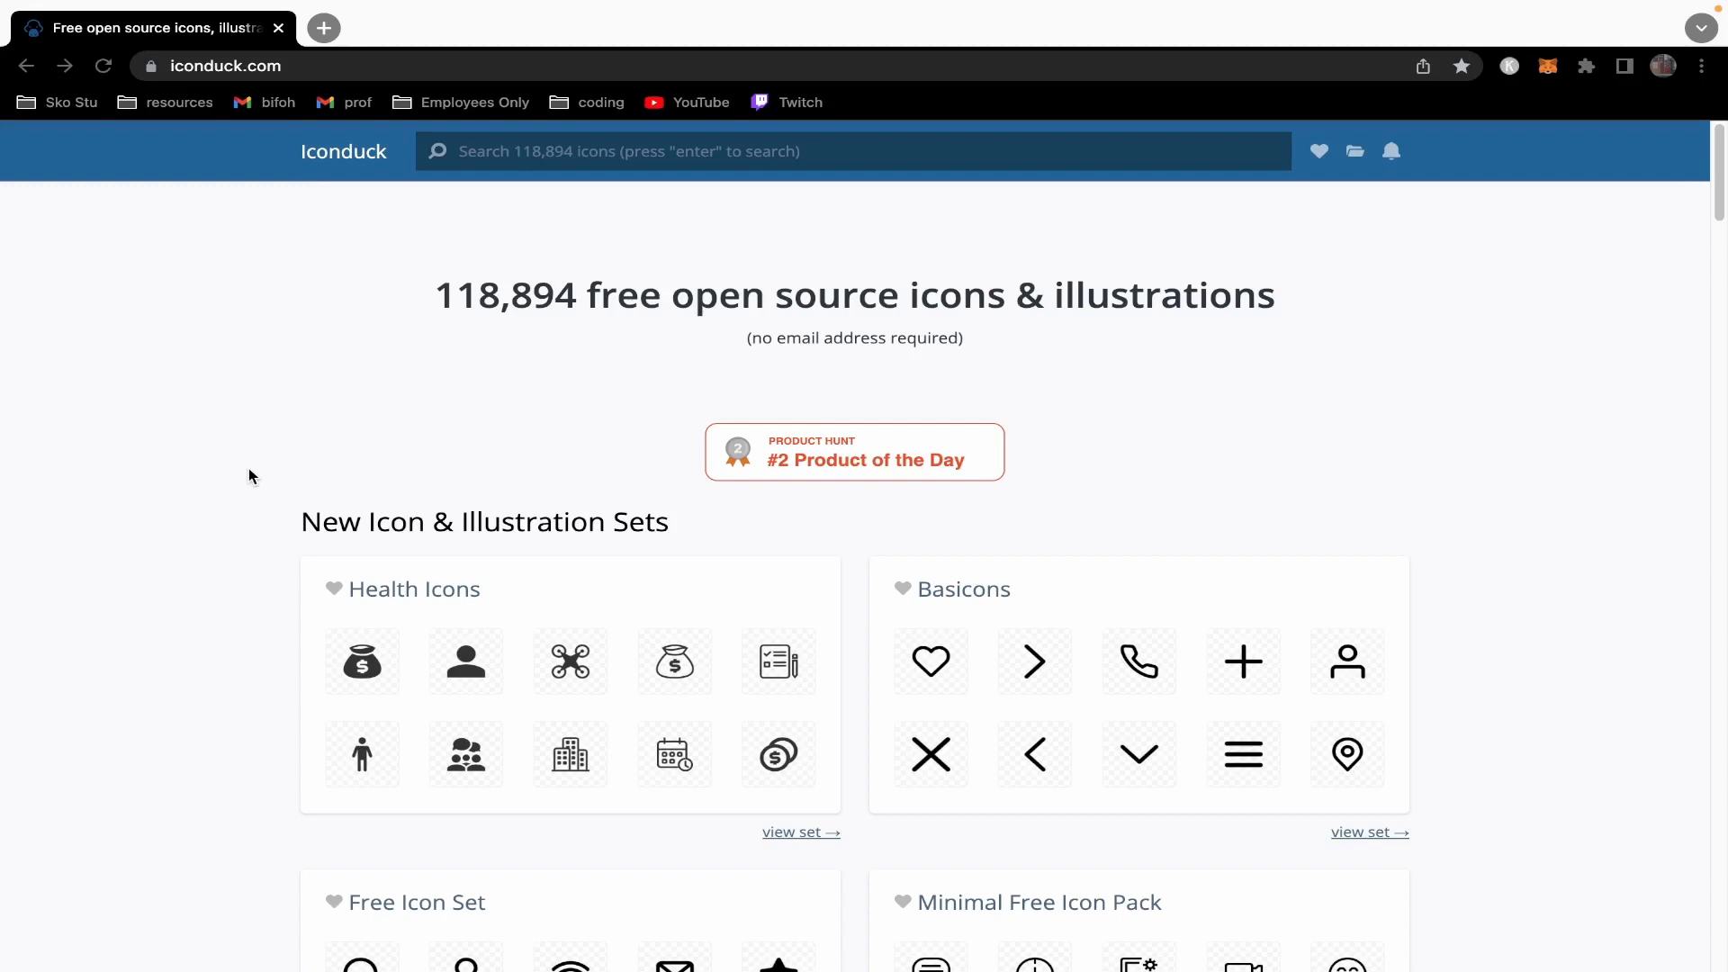
Switch to iconduck.com in the browser, look through the icon sets and open the Flat Color Icons set.
scroll(249, 470, "down", 3)
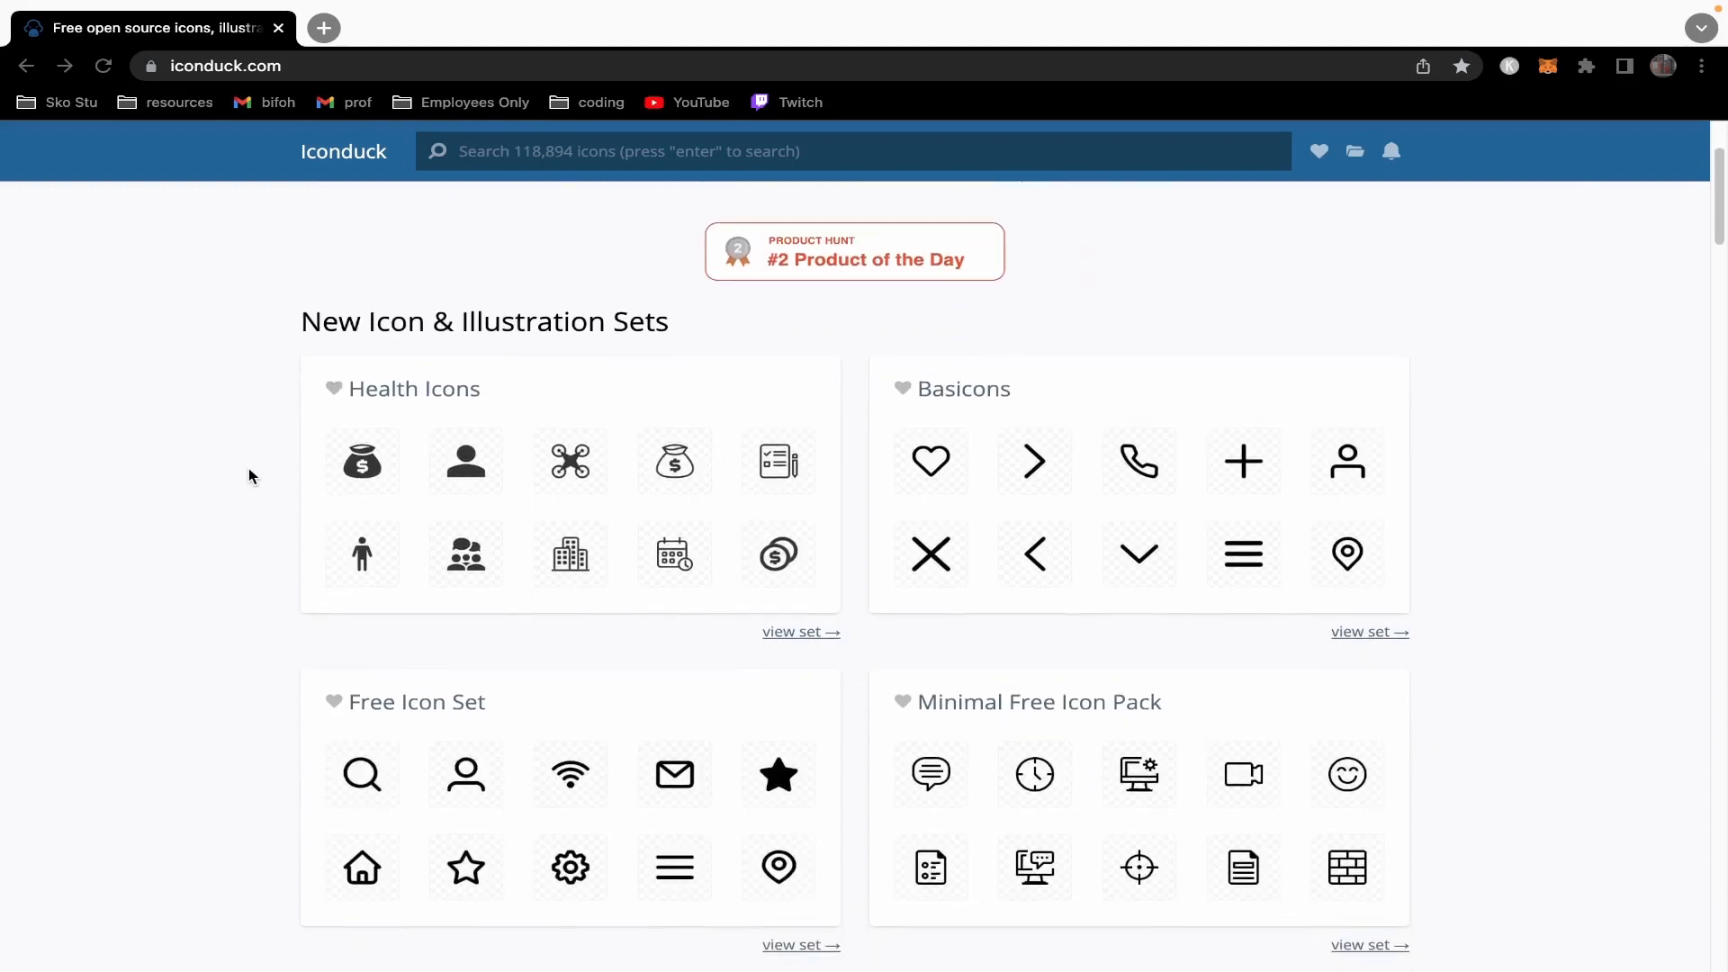
scroll(250, 476, "down", 5)
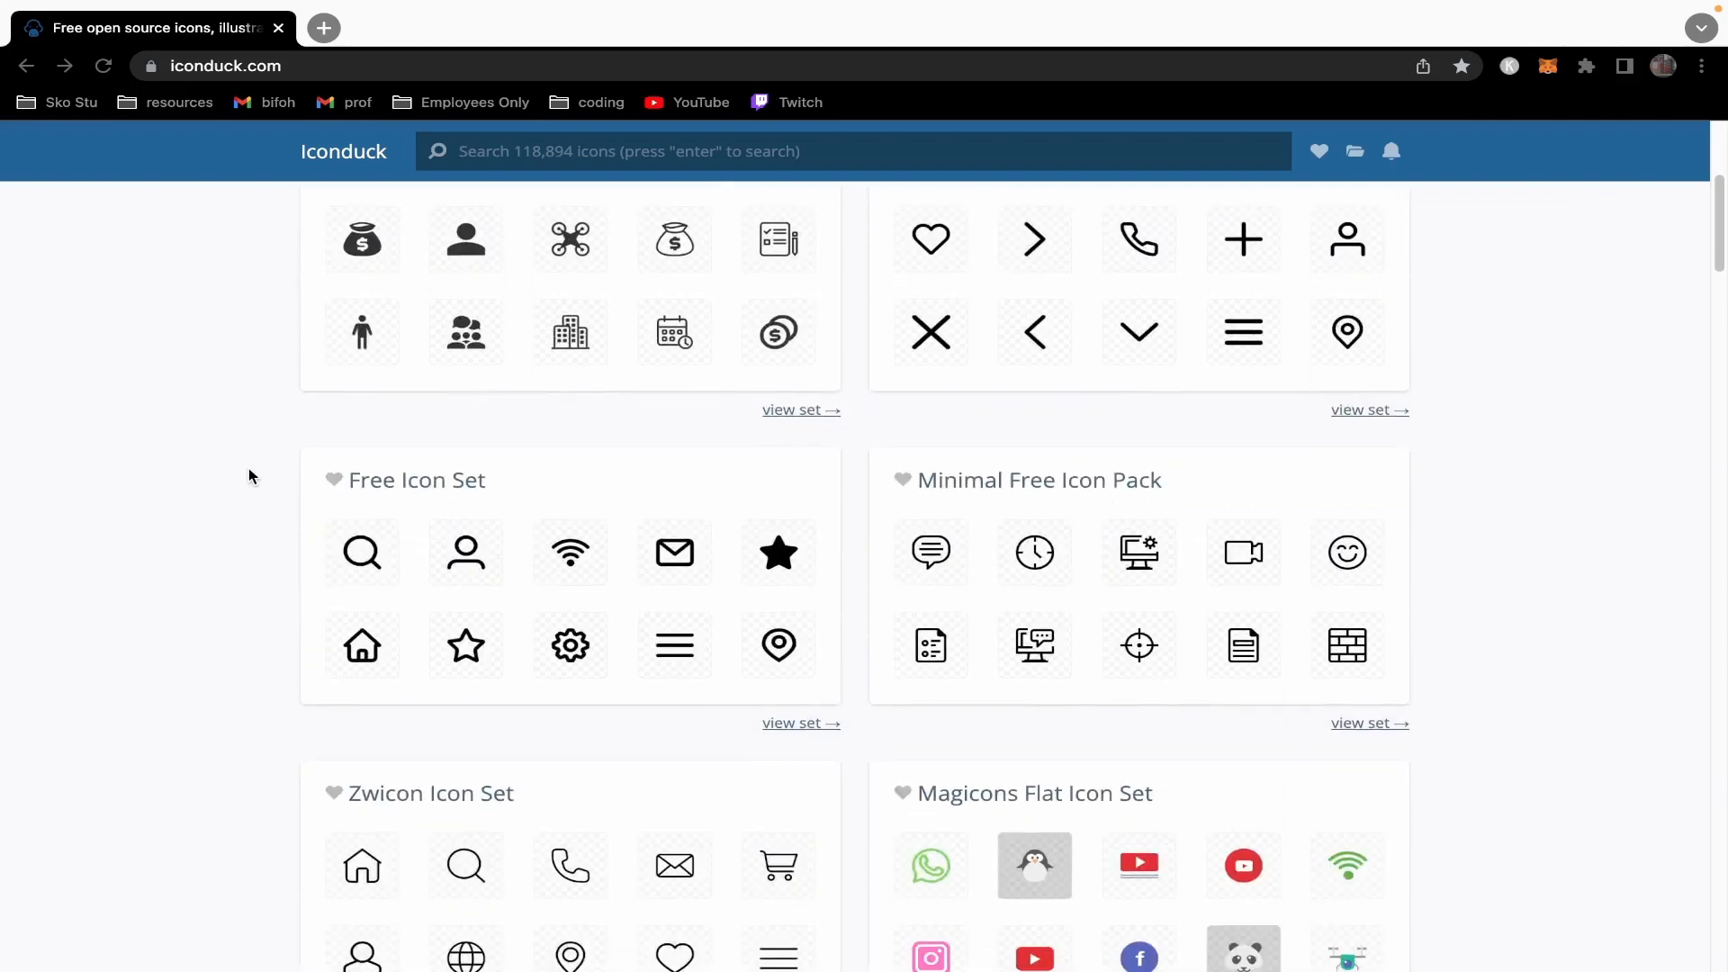
scroll(249, 476, "down", 1)
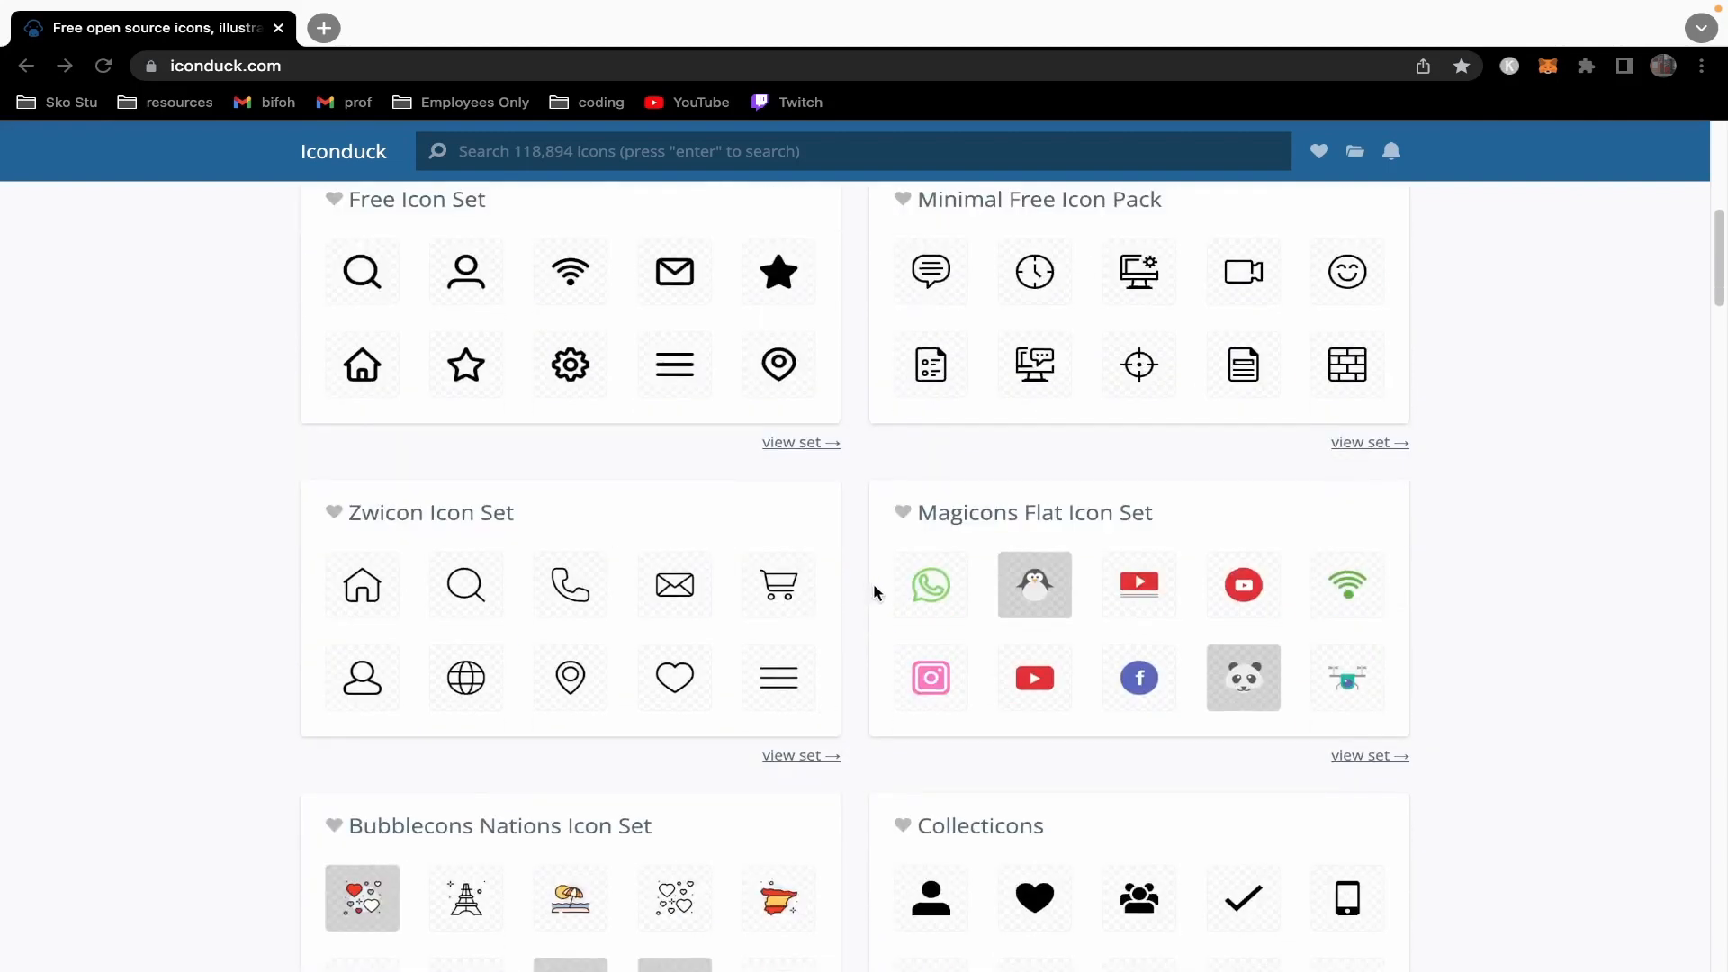
scroll(879, 586, "down", 4)
scroll(1038, 488, "down", 4)
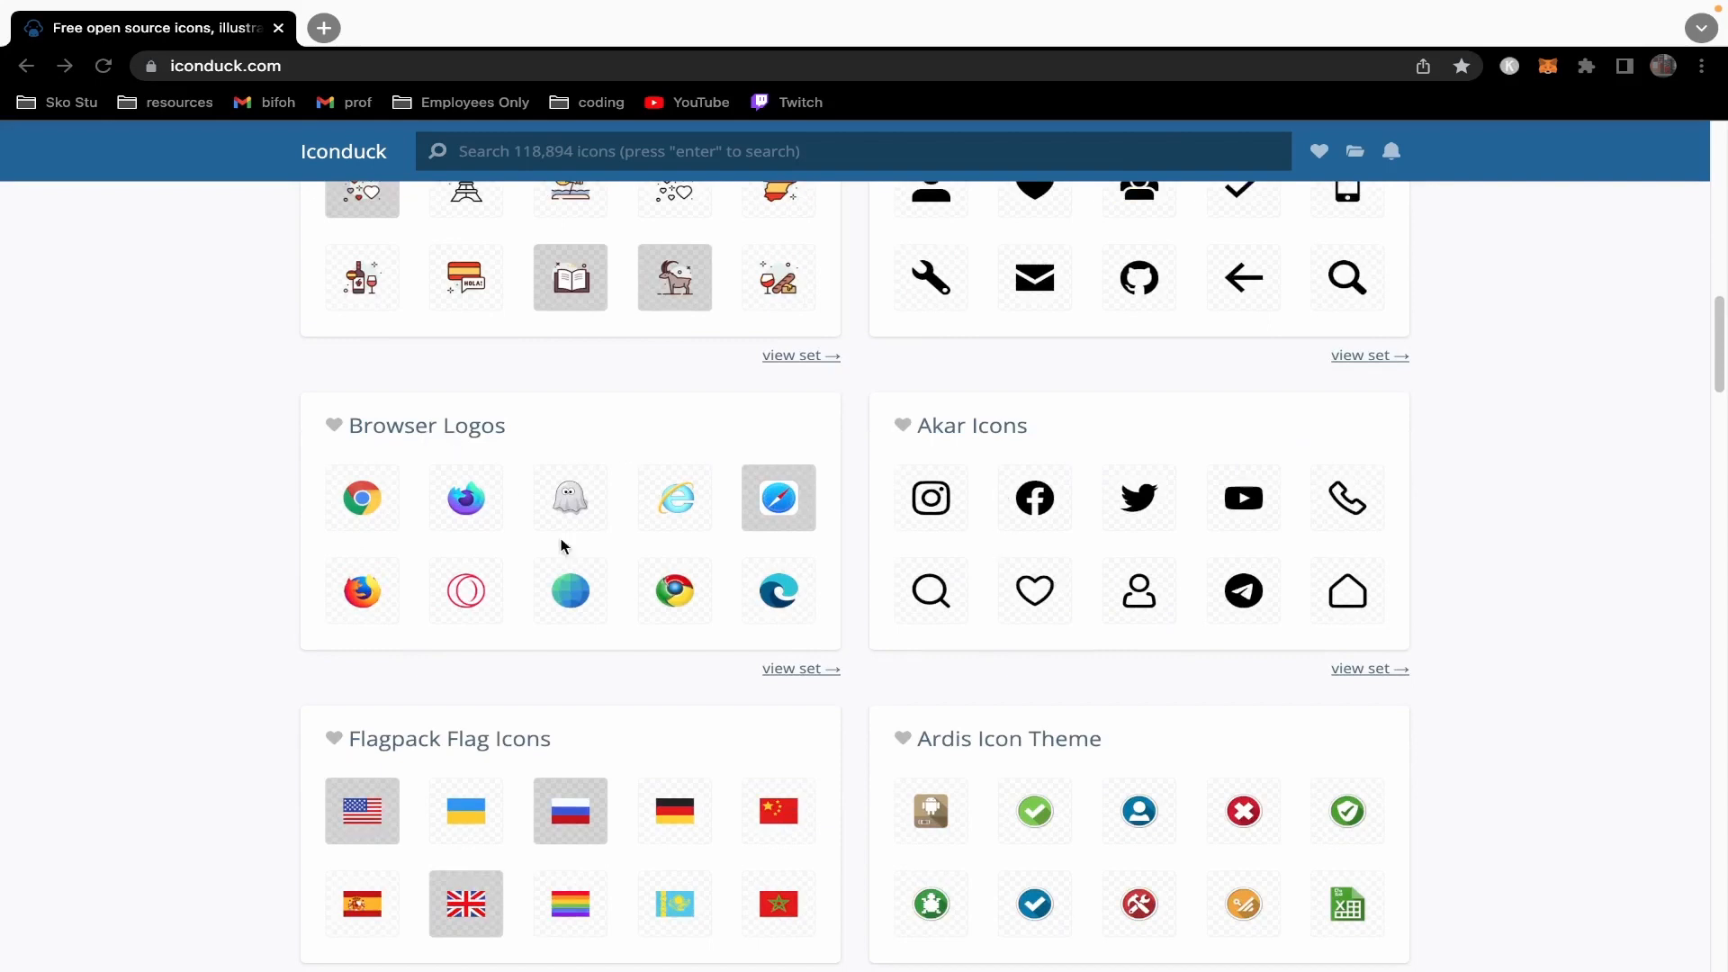
scroll(869, 668, "down", 10)
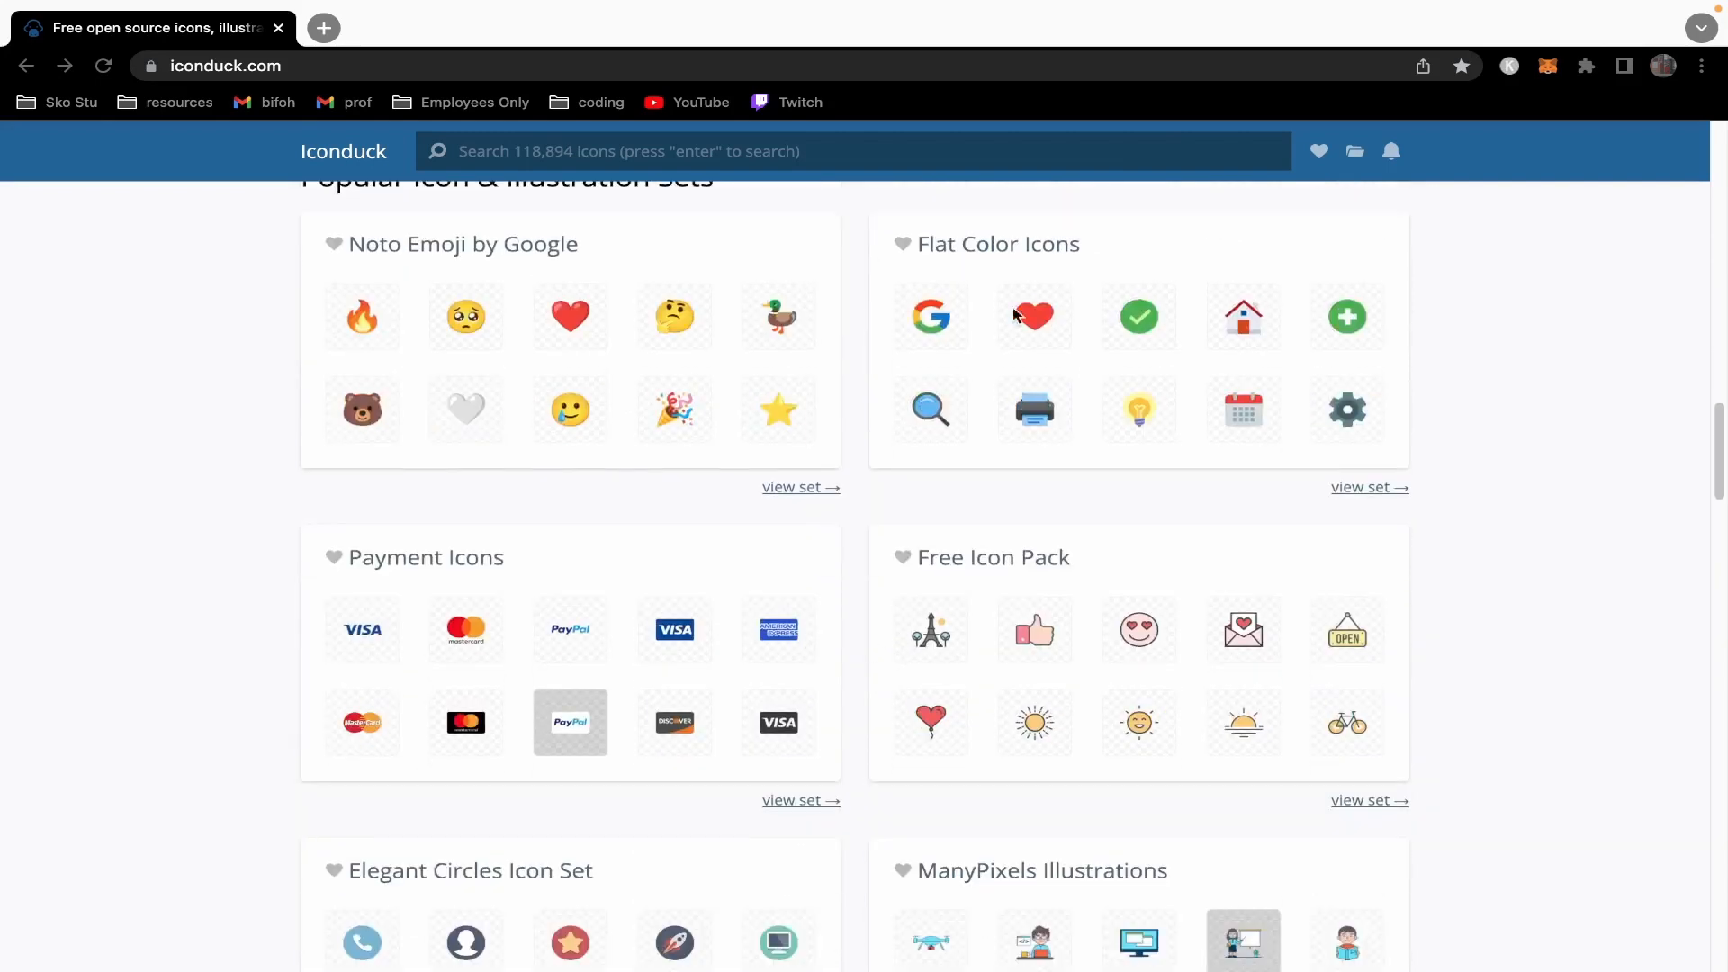
left_click(998, 252)
left_click(999, 250)
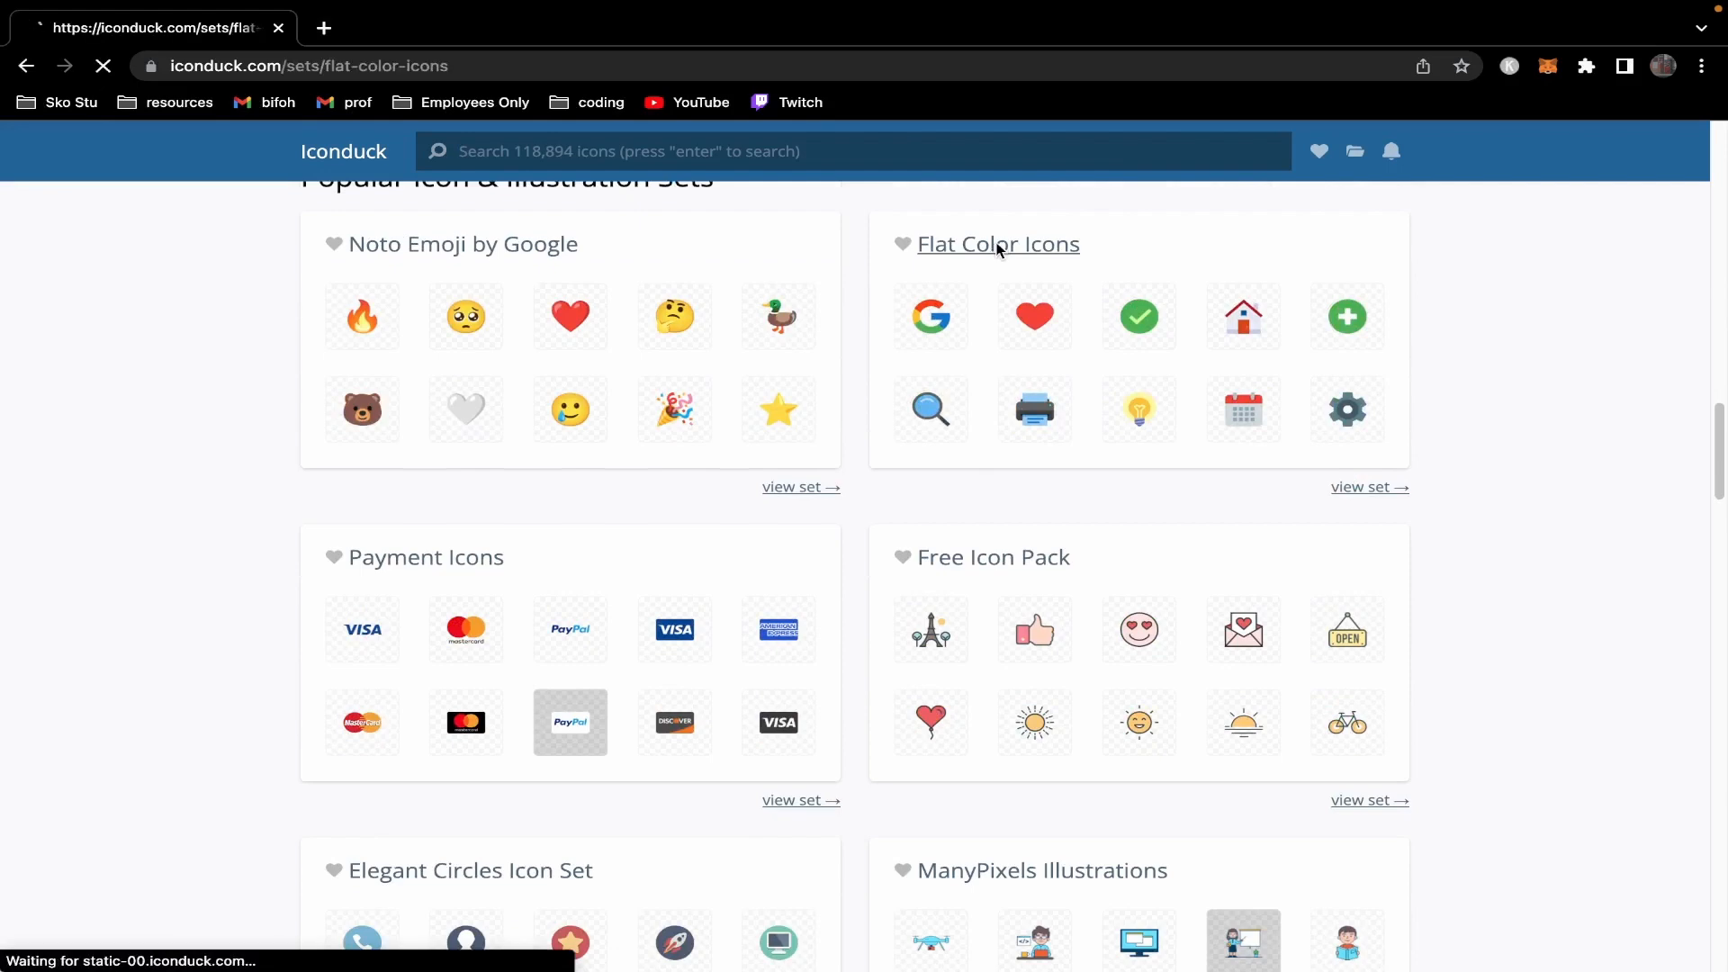
View the download details of the heart icon in the Flat Color Icons set and close them.
scroll(821, 432, "down", 3)
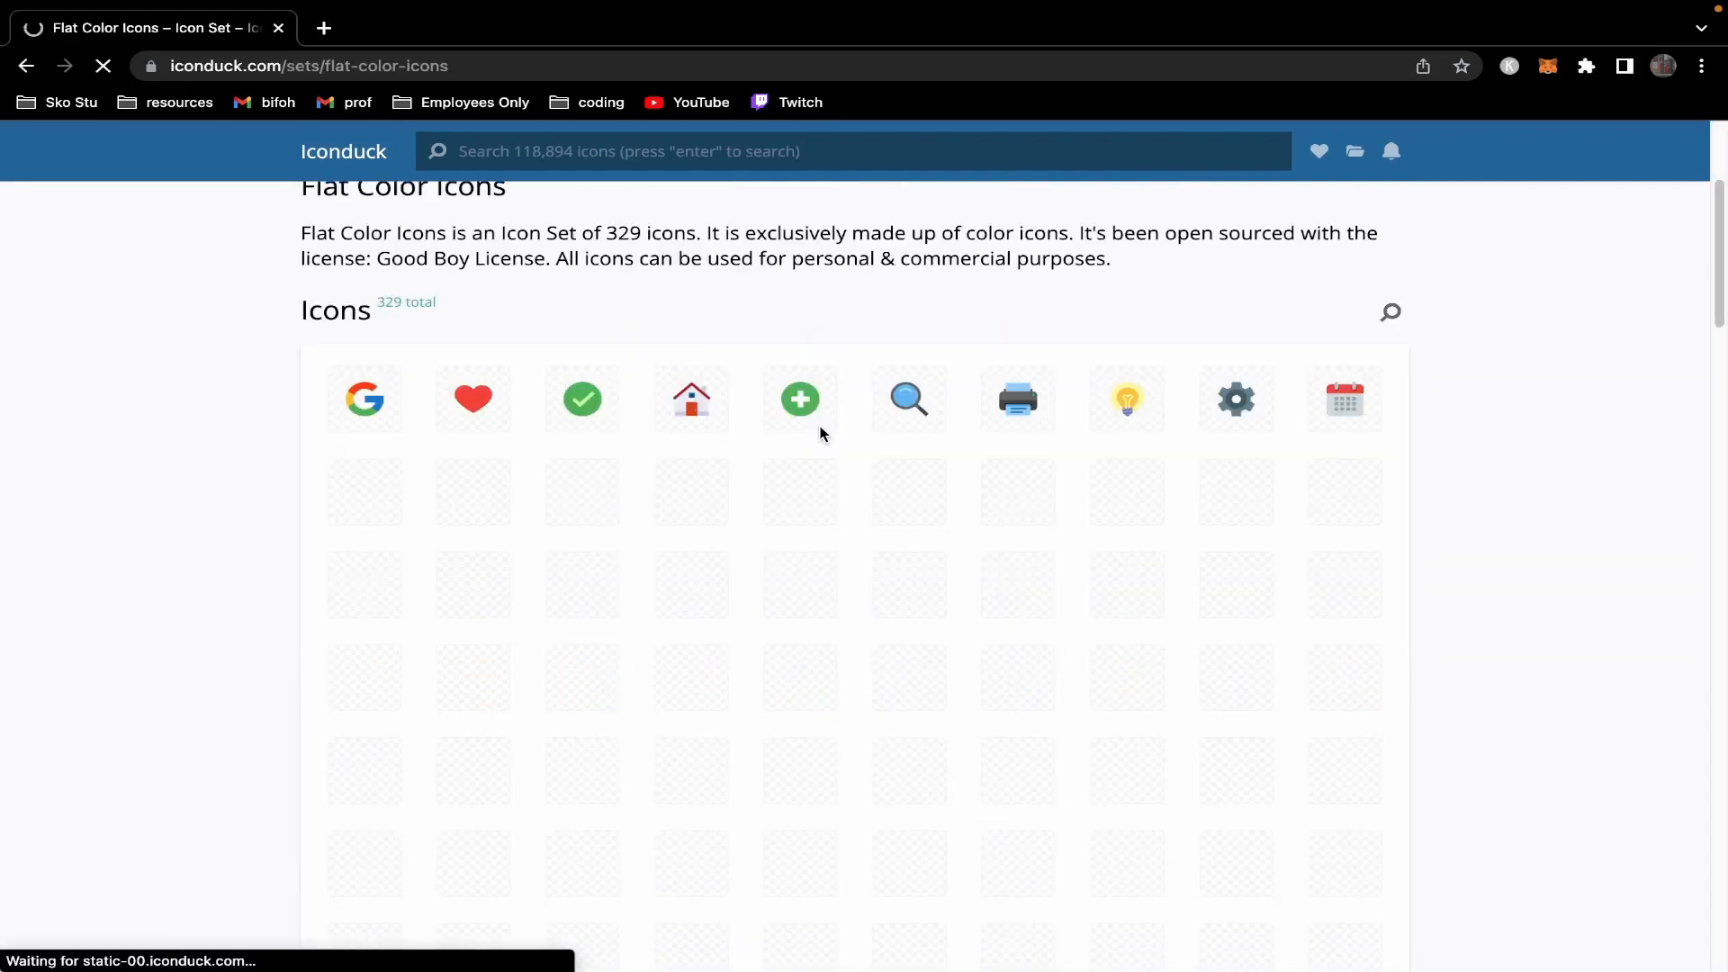
left_click(487, 410)
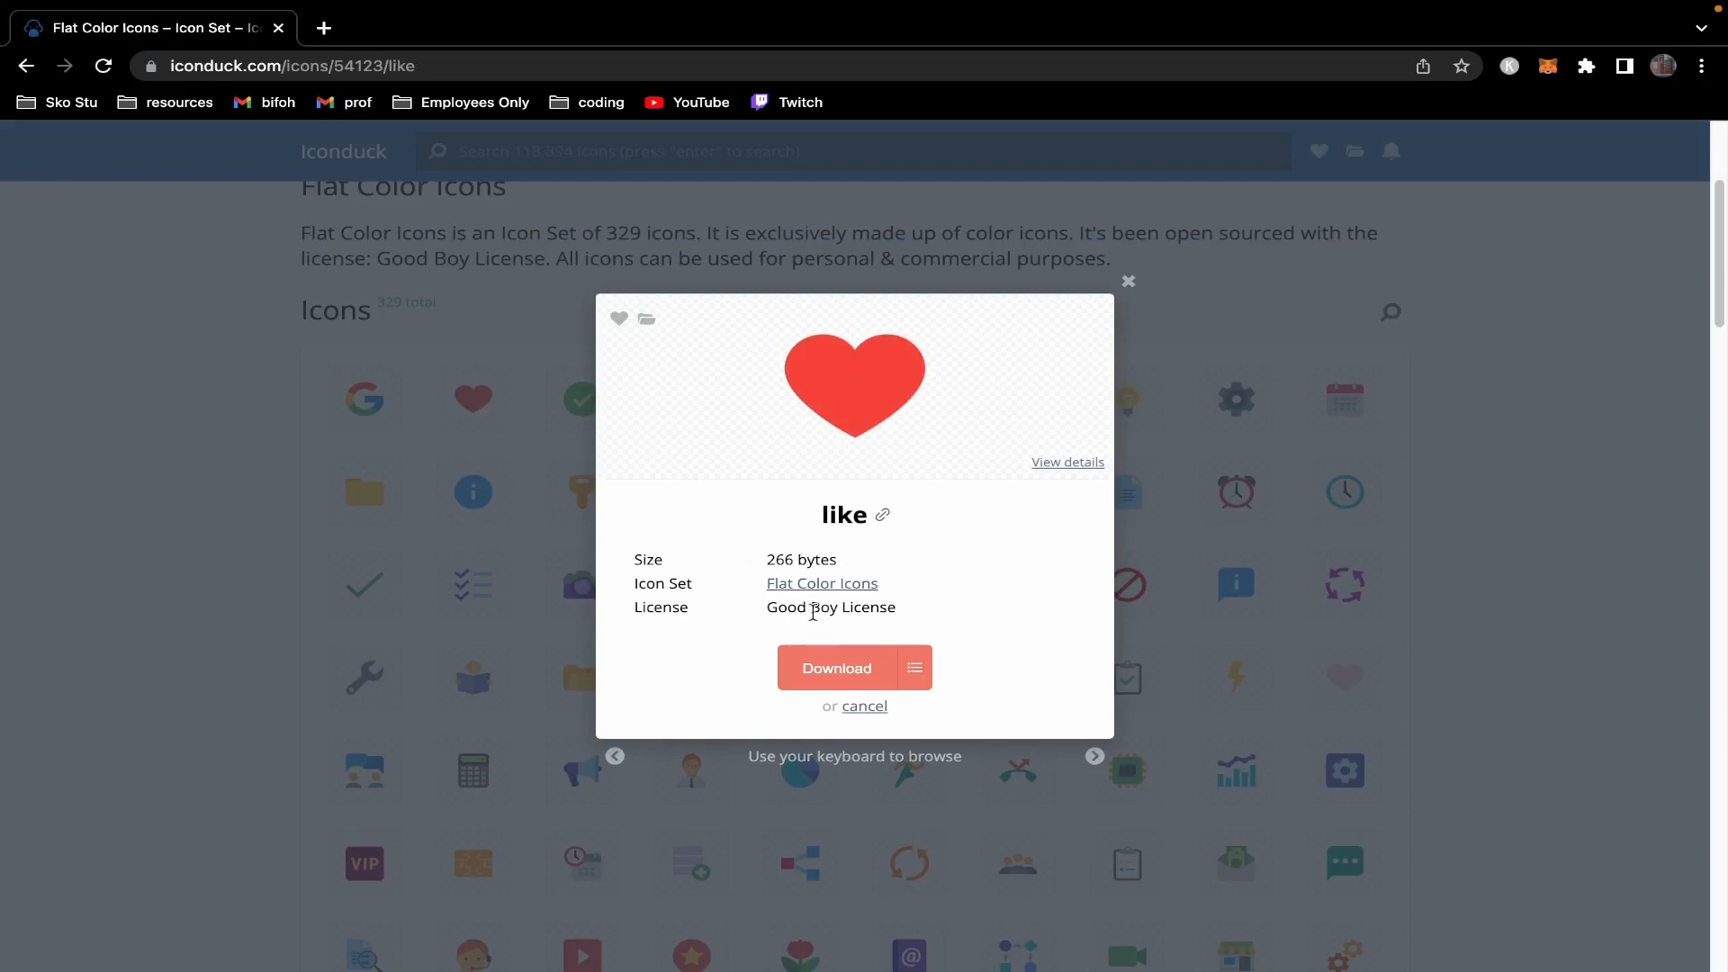
left_click(1129, 282)
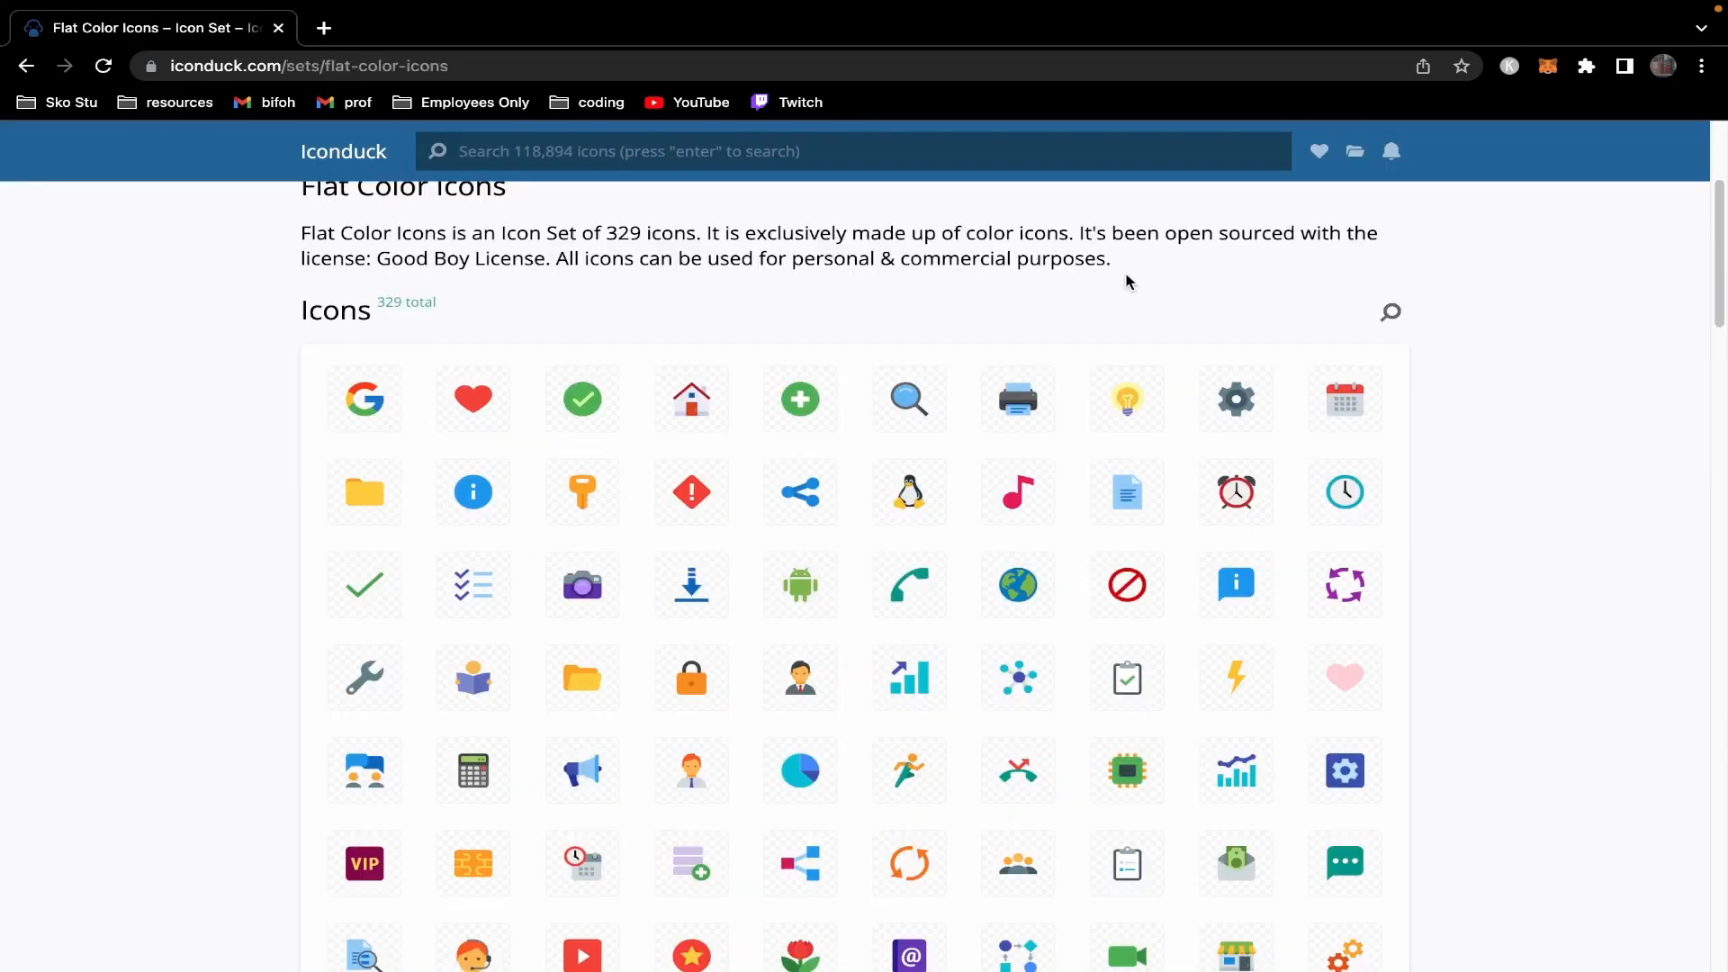
Leave the Flat Color Icons set, view the Money Bag icon's download details in the Health Icons set and close them.
left_click(351, 160)
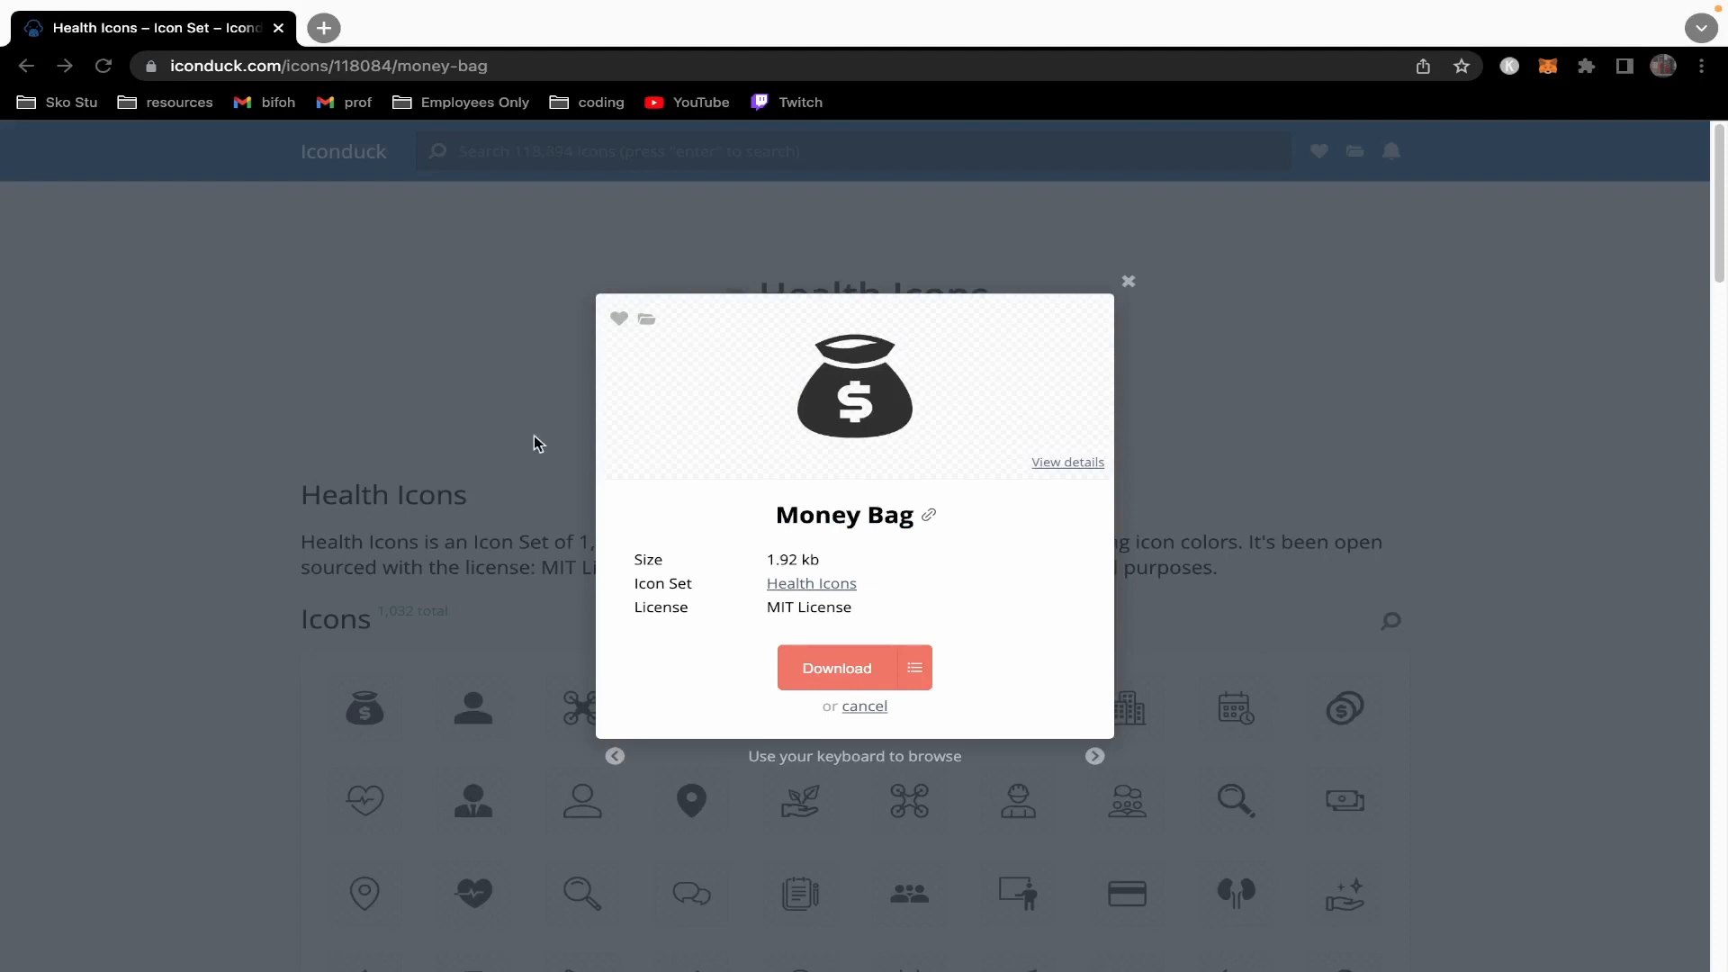
left_click(750, 599)
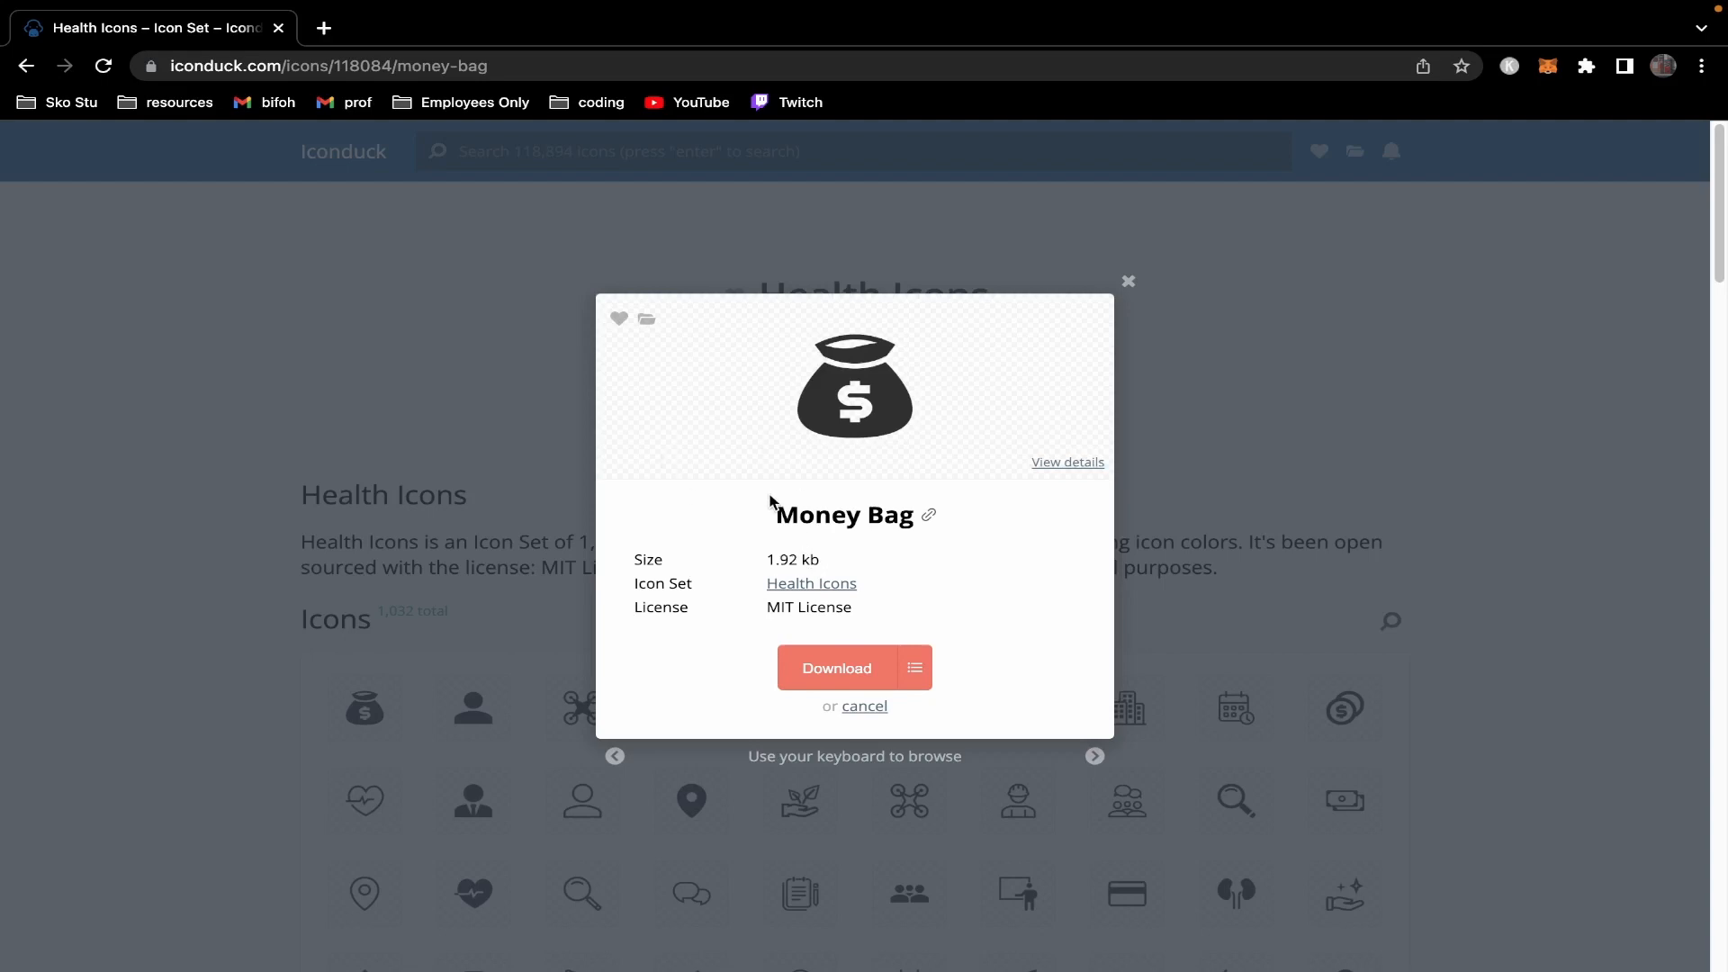
left_click(1128, 282)
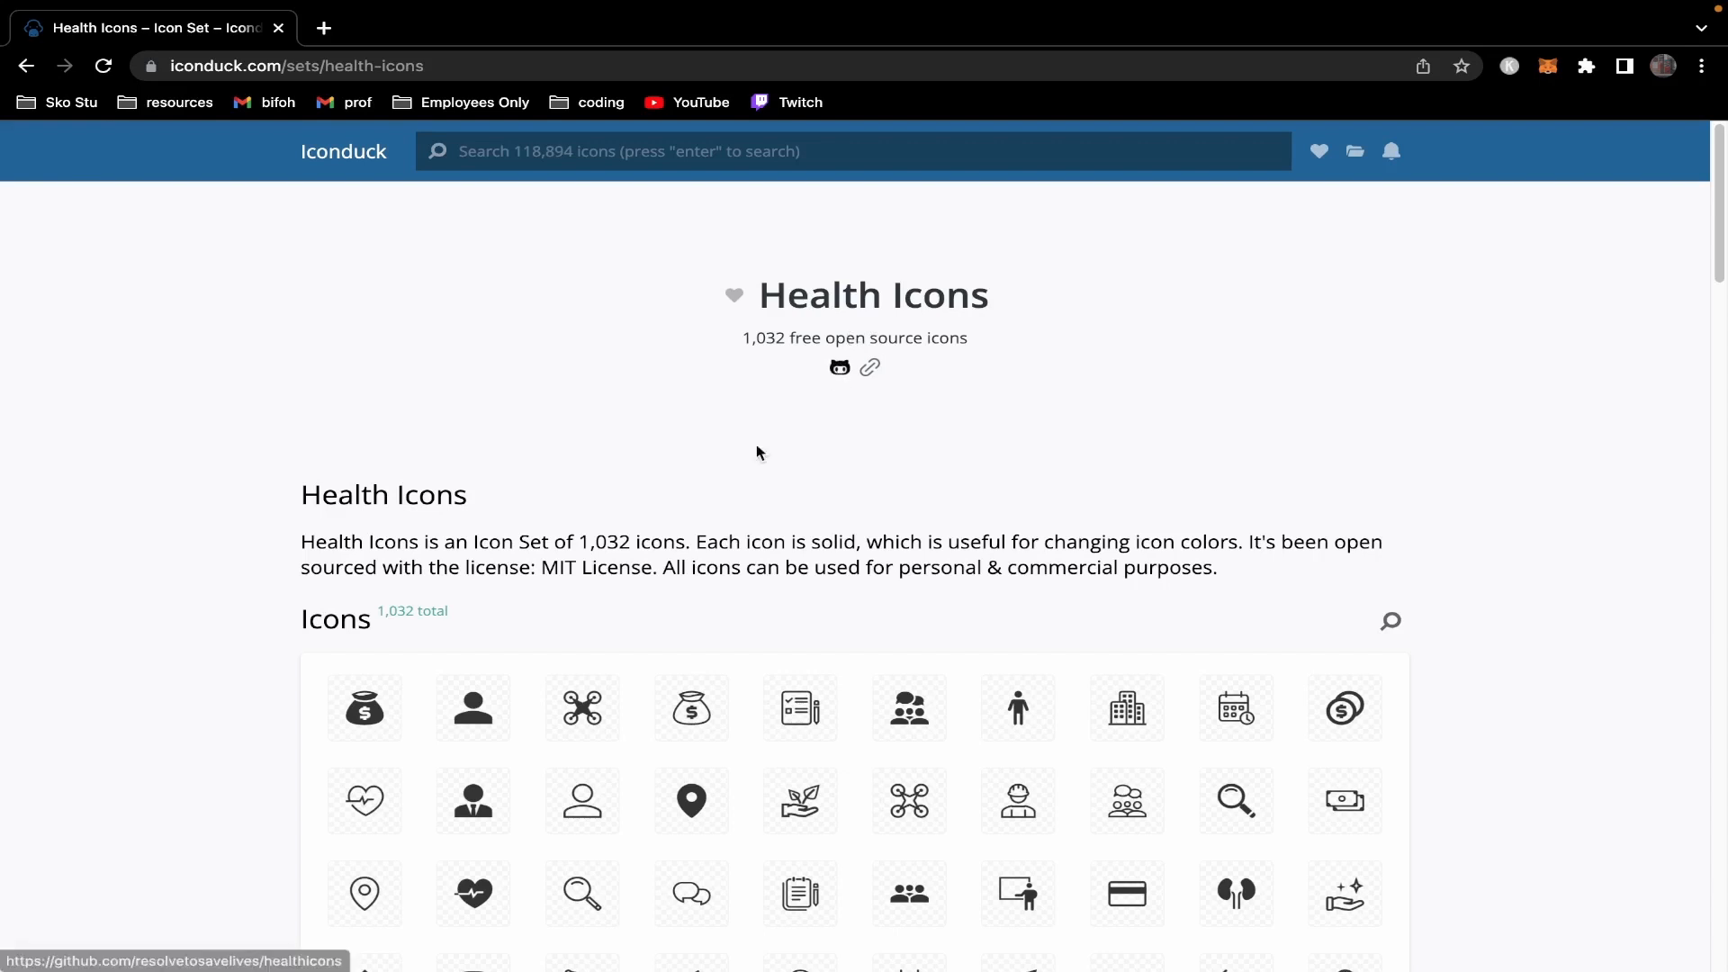
left_click(364, 709)
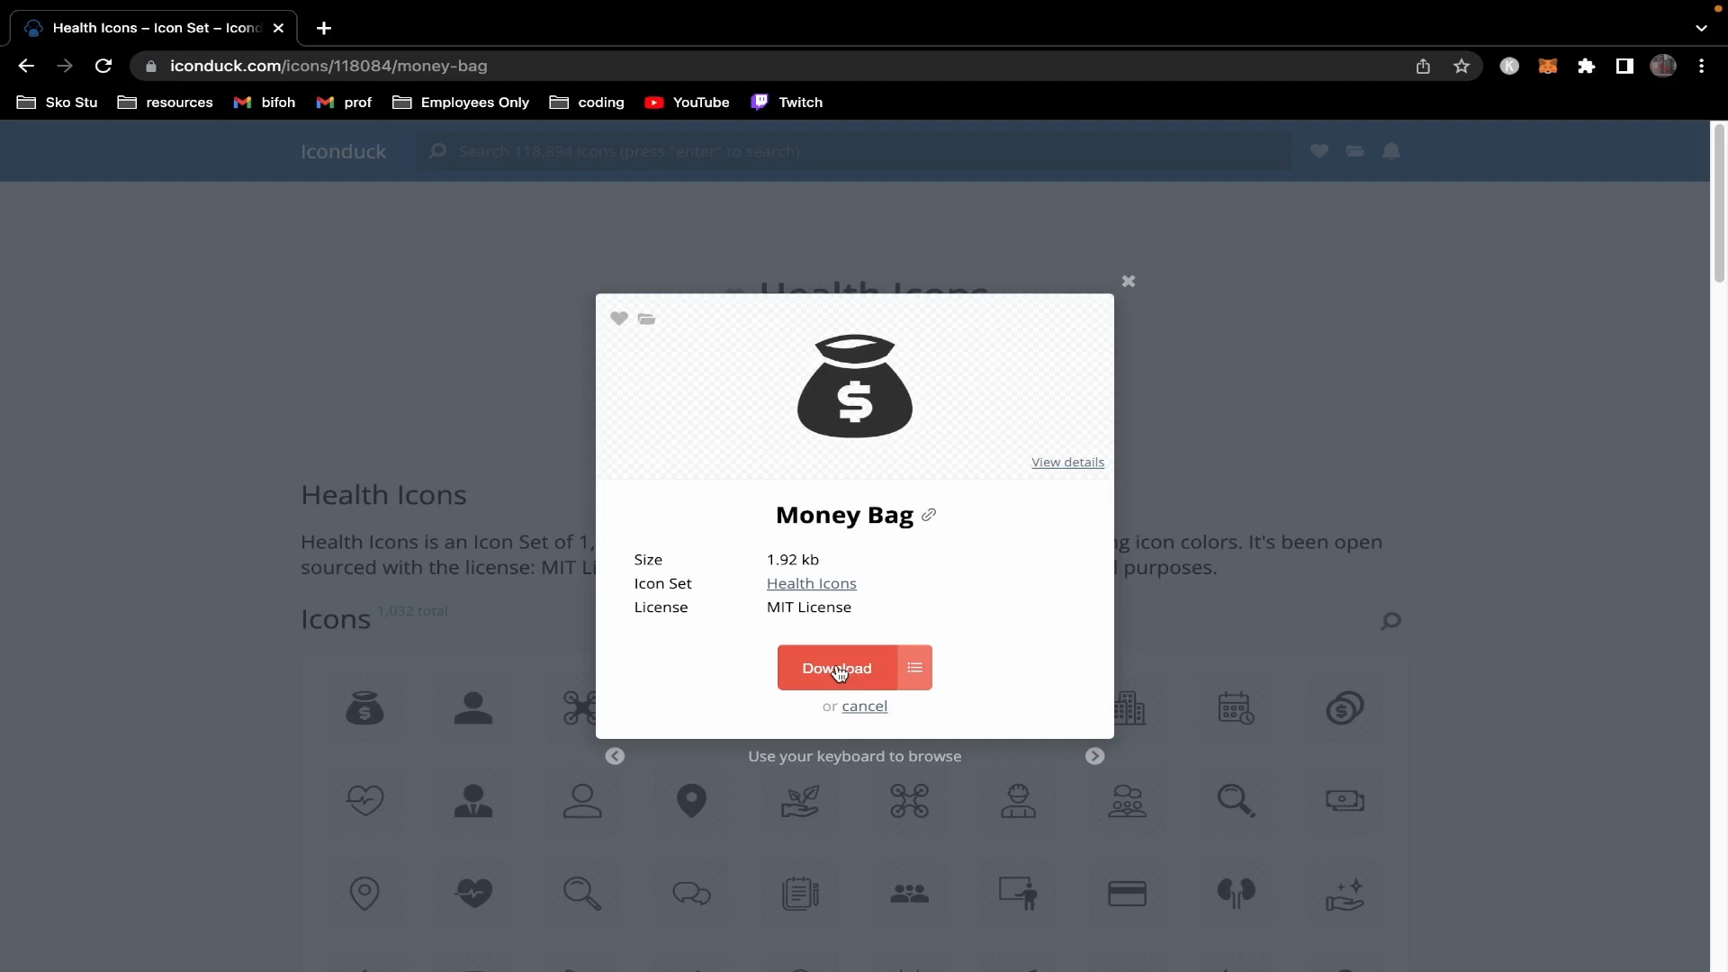
left_click(1127, 283)
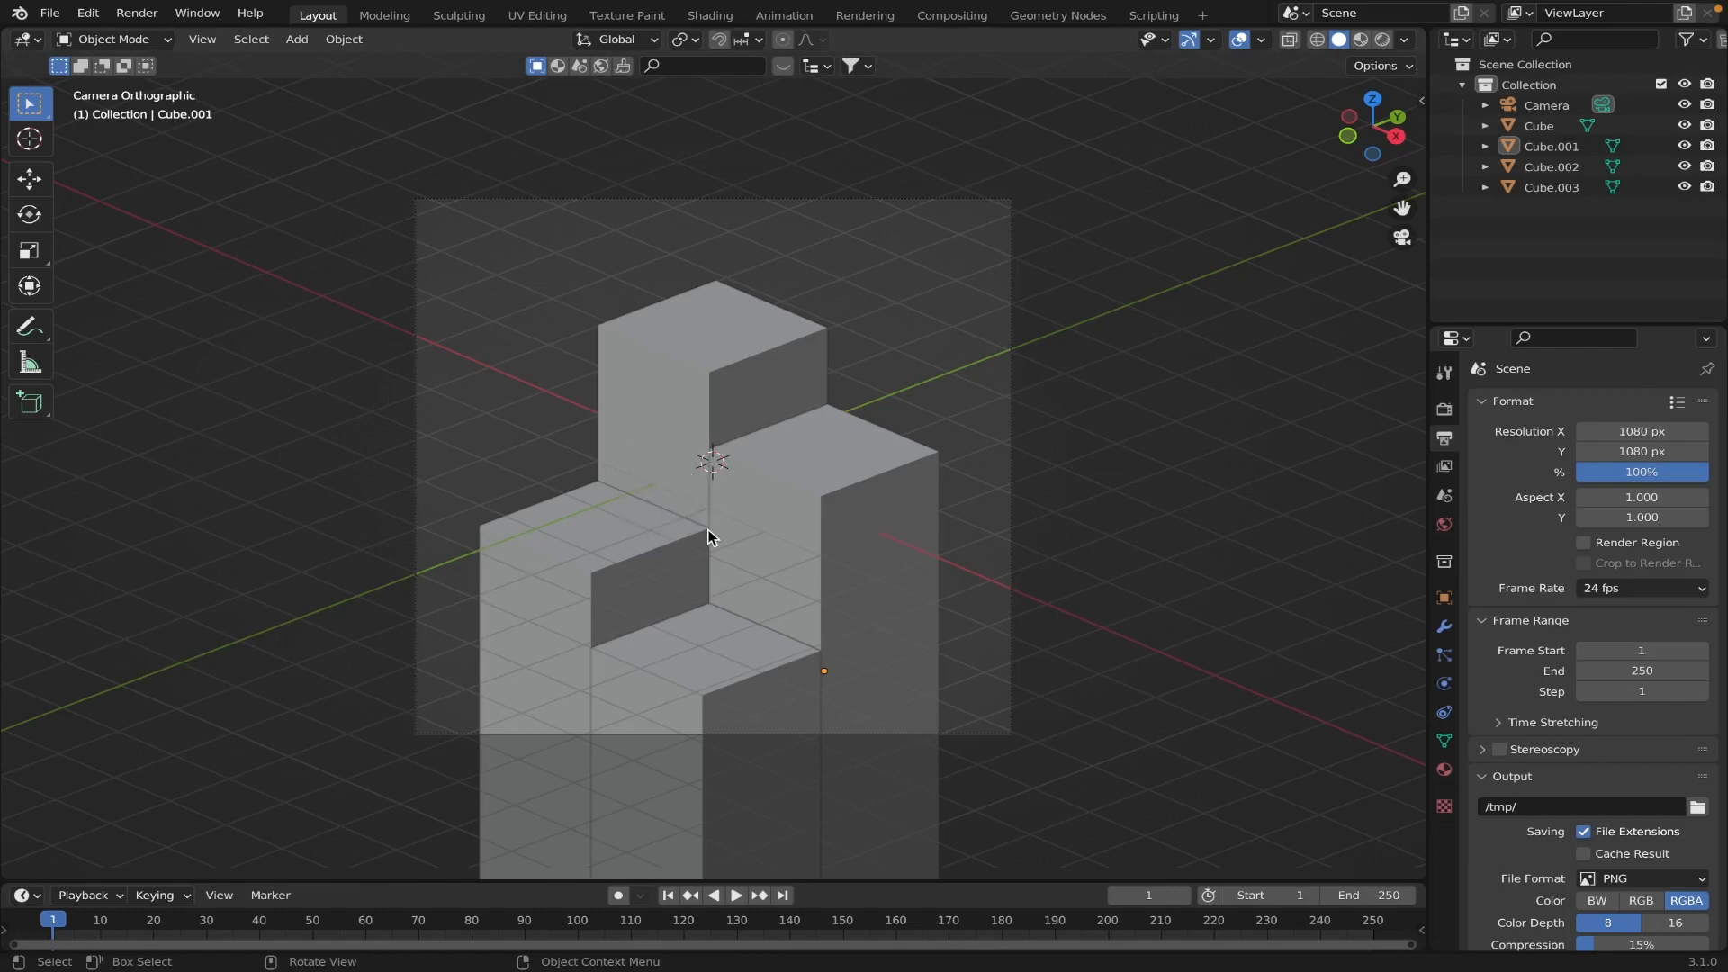
Switch back to Blender, check the pillar arrangement with the viewport overlays hidden, and show the overlays again.
left_click(1241, 39)
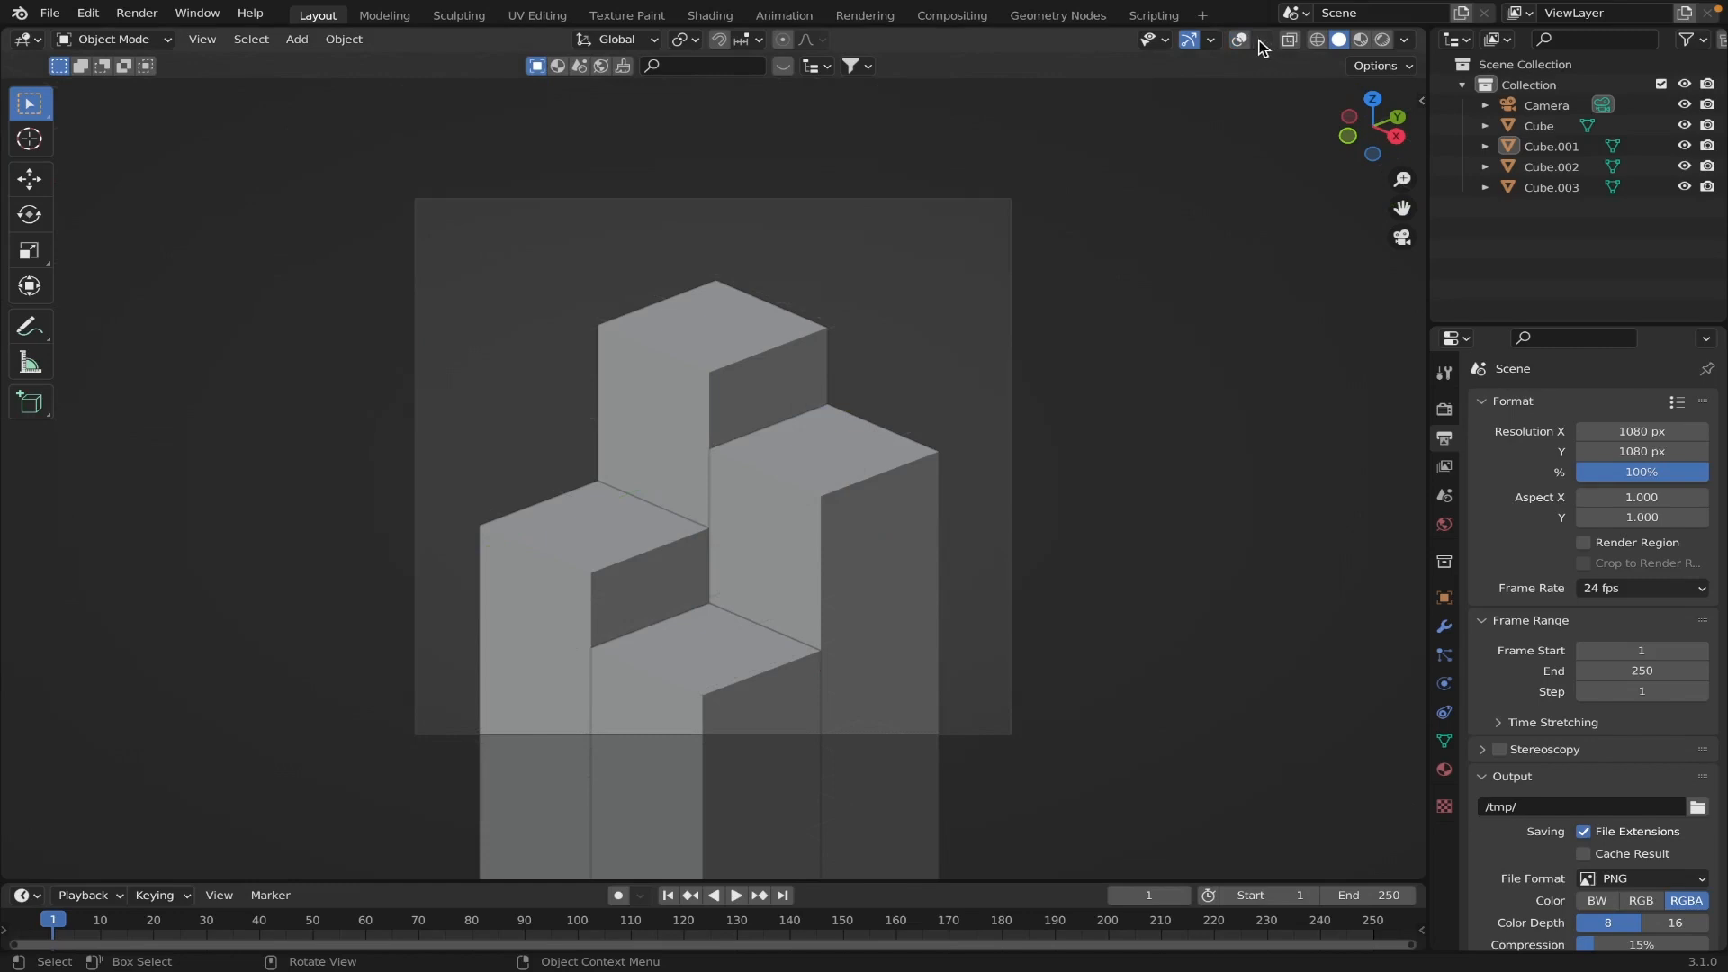
left_click(1247, 42)
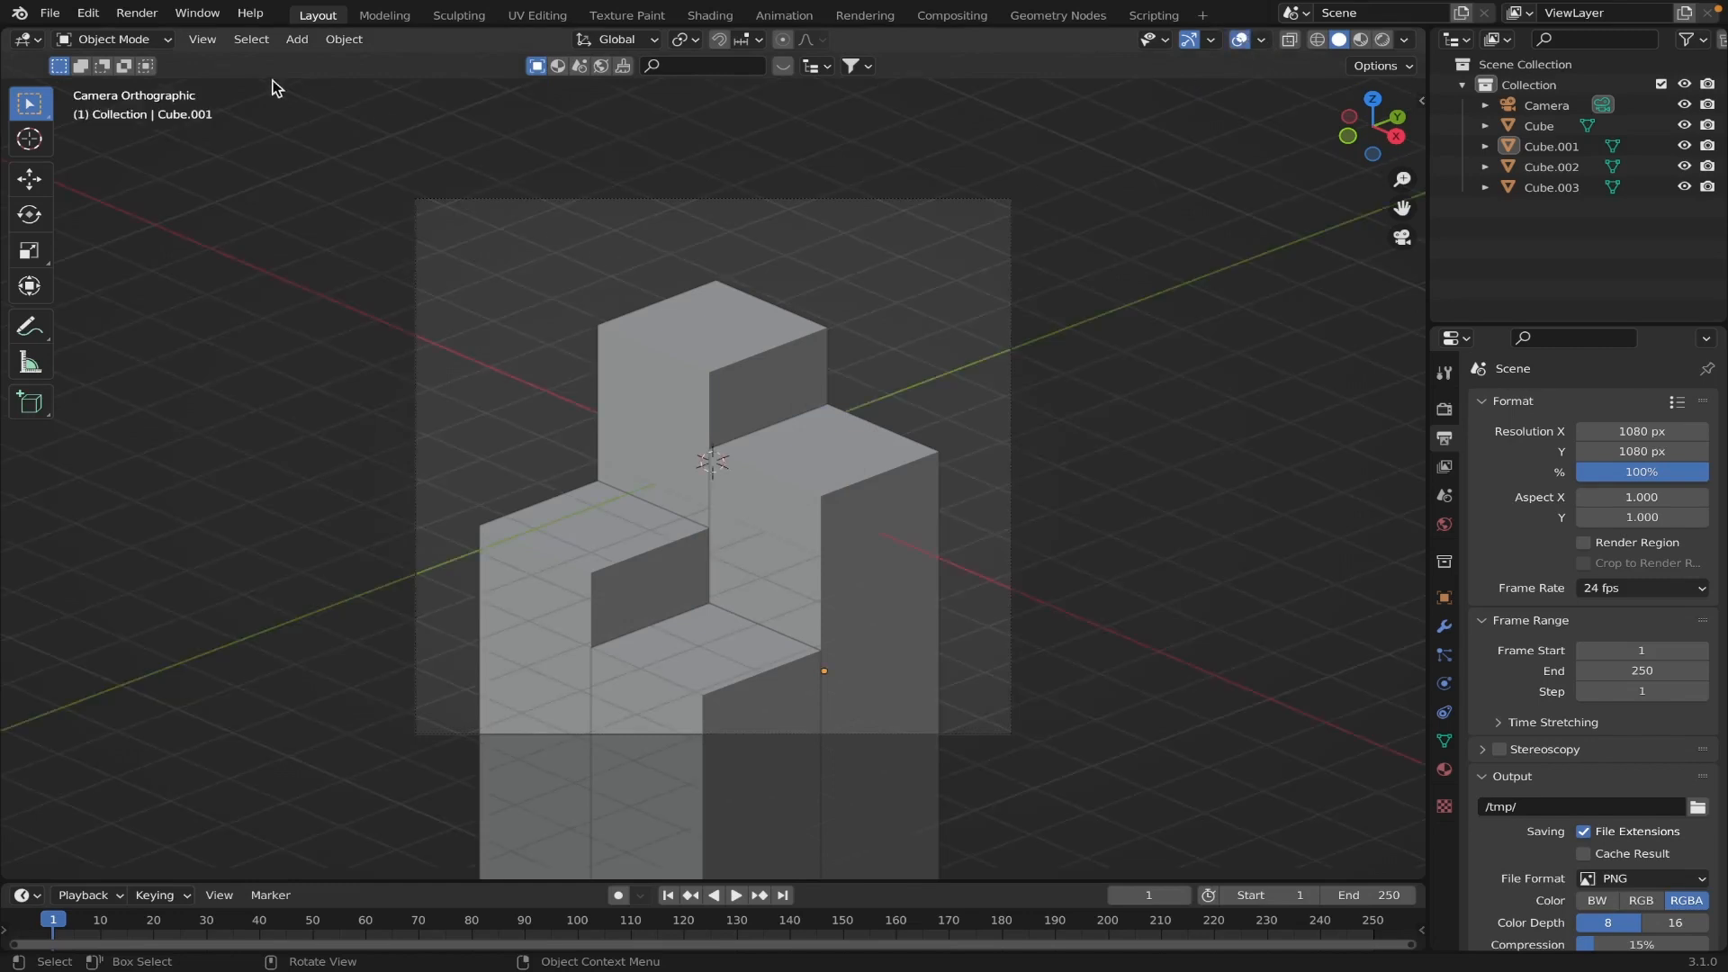
Import currency-dollar.svg from the Downloads folder as scalable vector graphics, filtering the files by "svg".
left_click(56, 20)
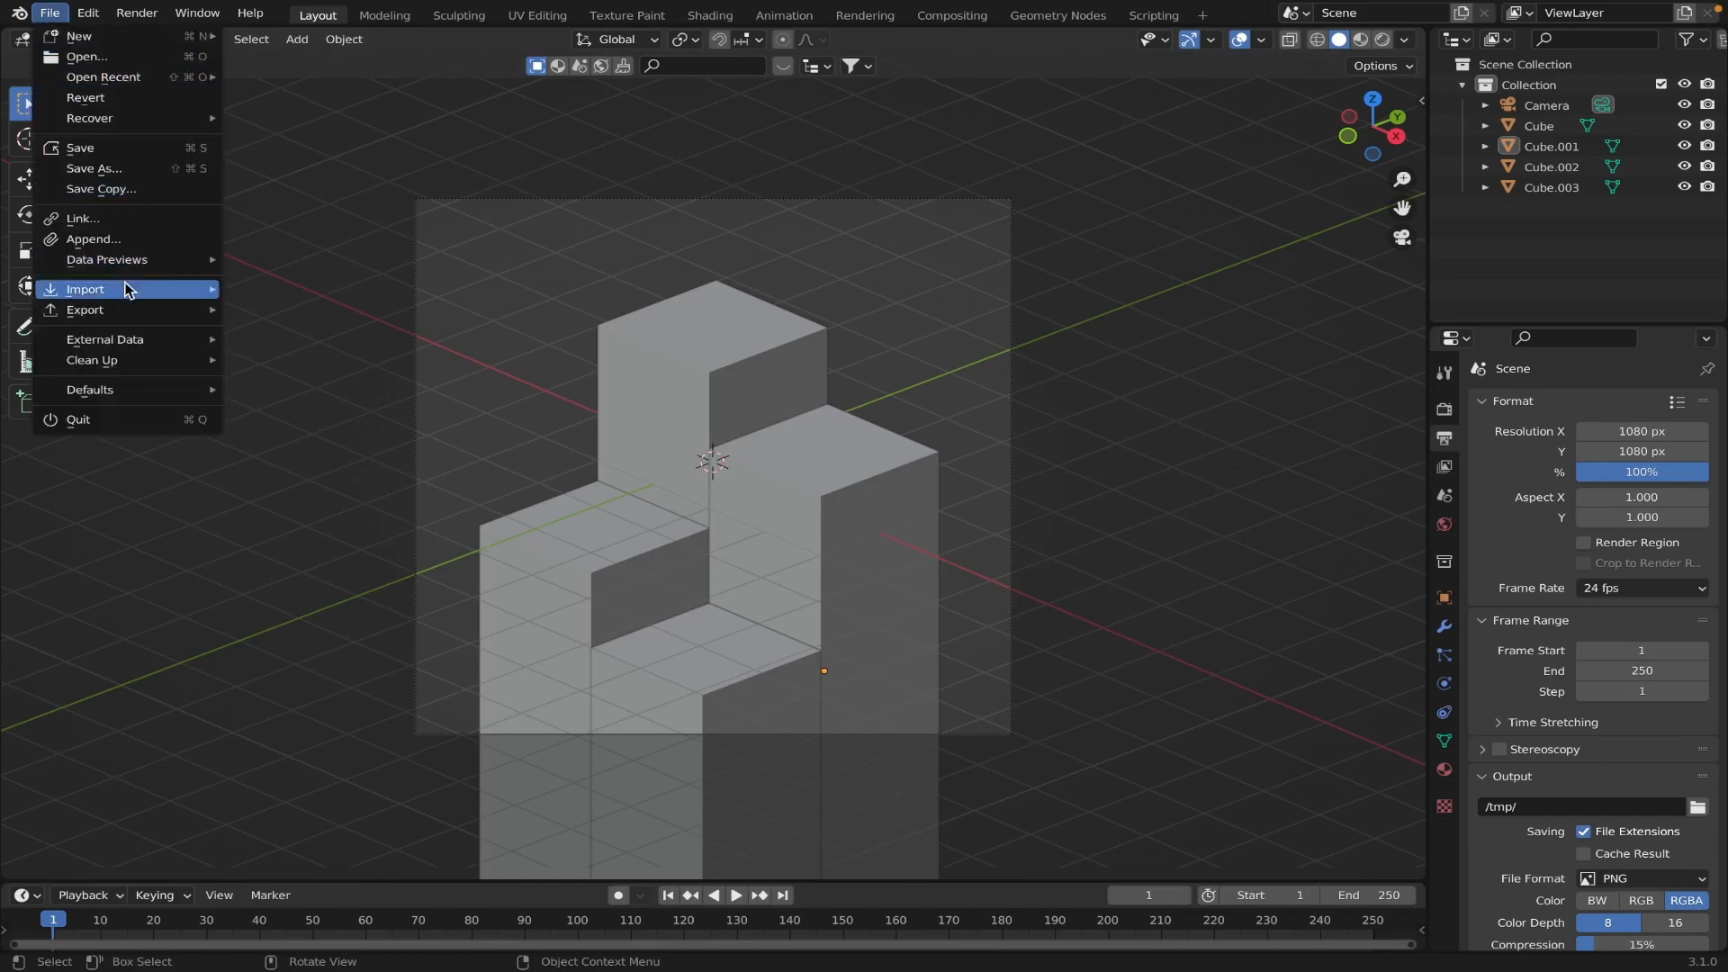
mouse_move(181, 293)
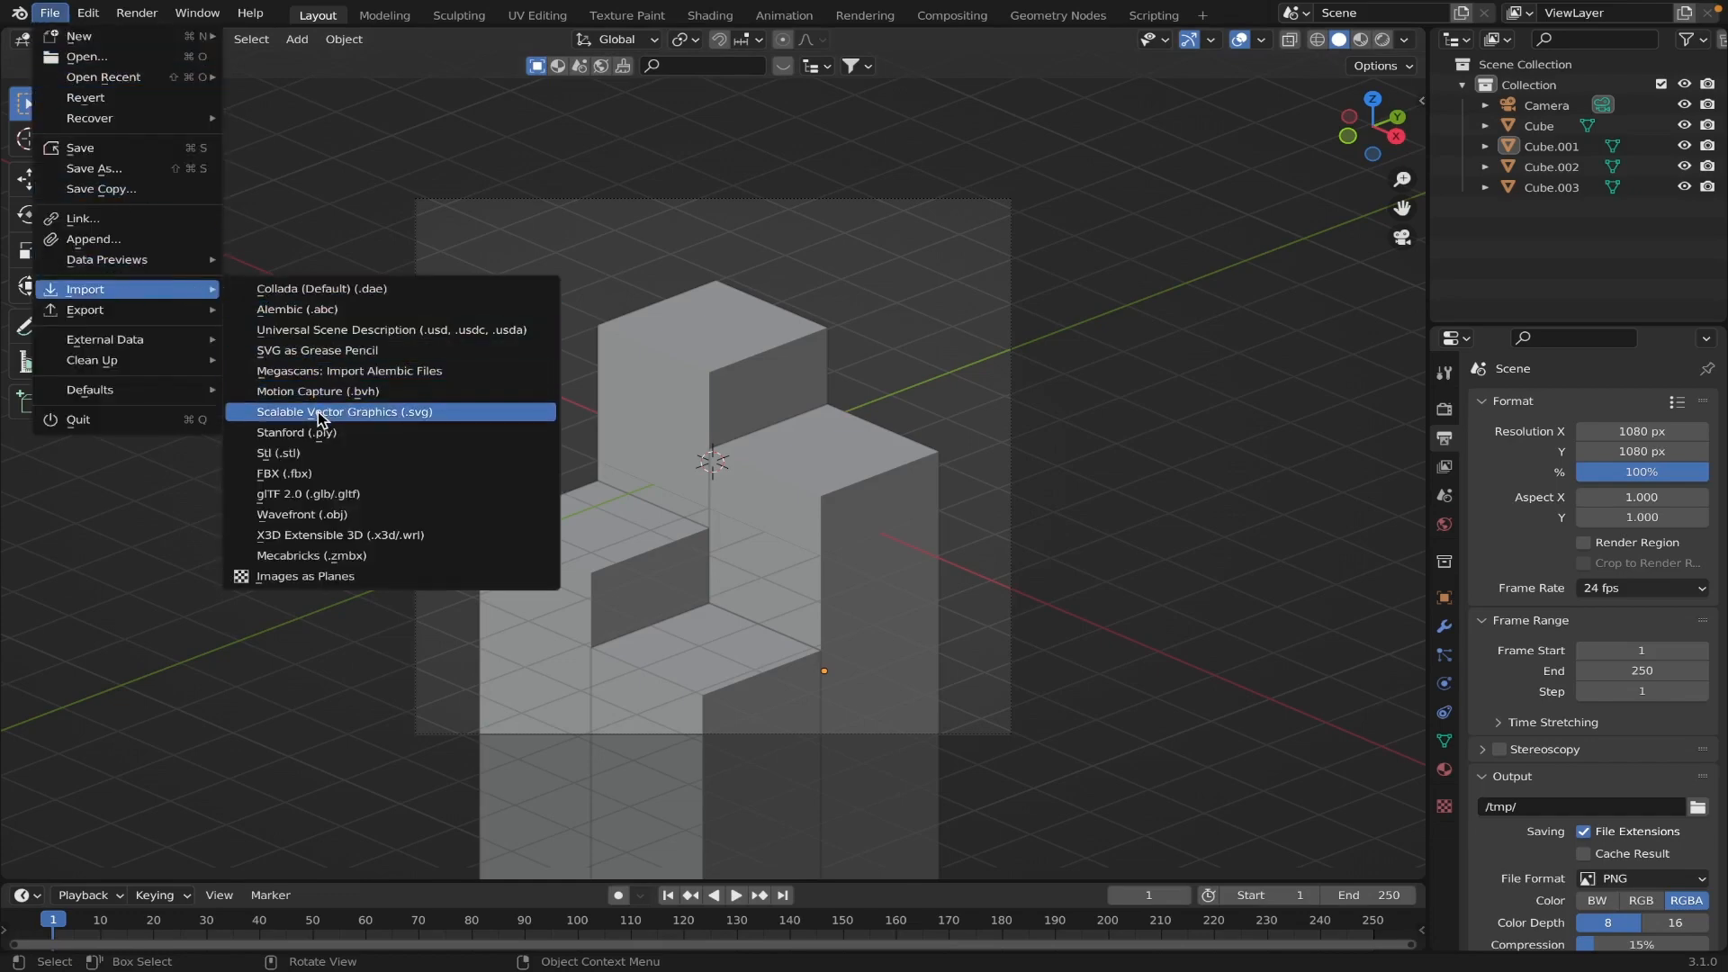
left_click(402, 412)
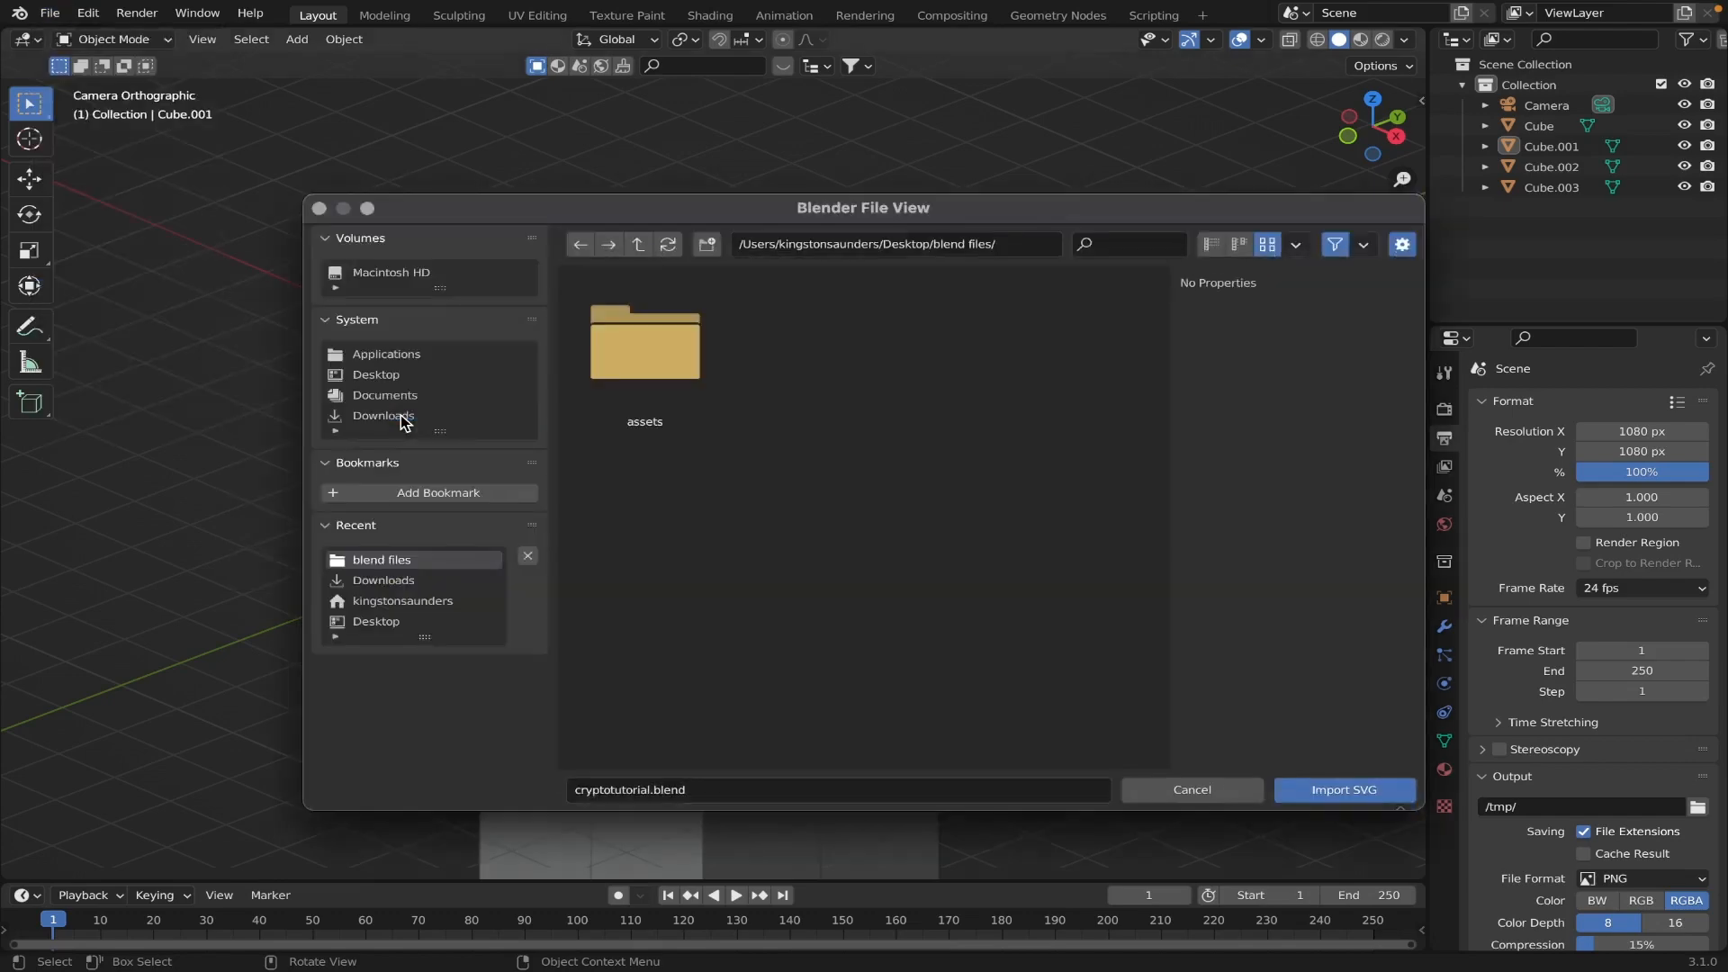
left_click(637, 387)
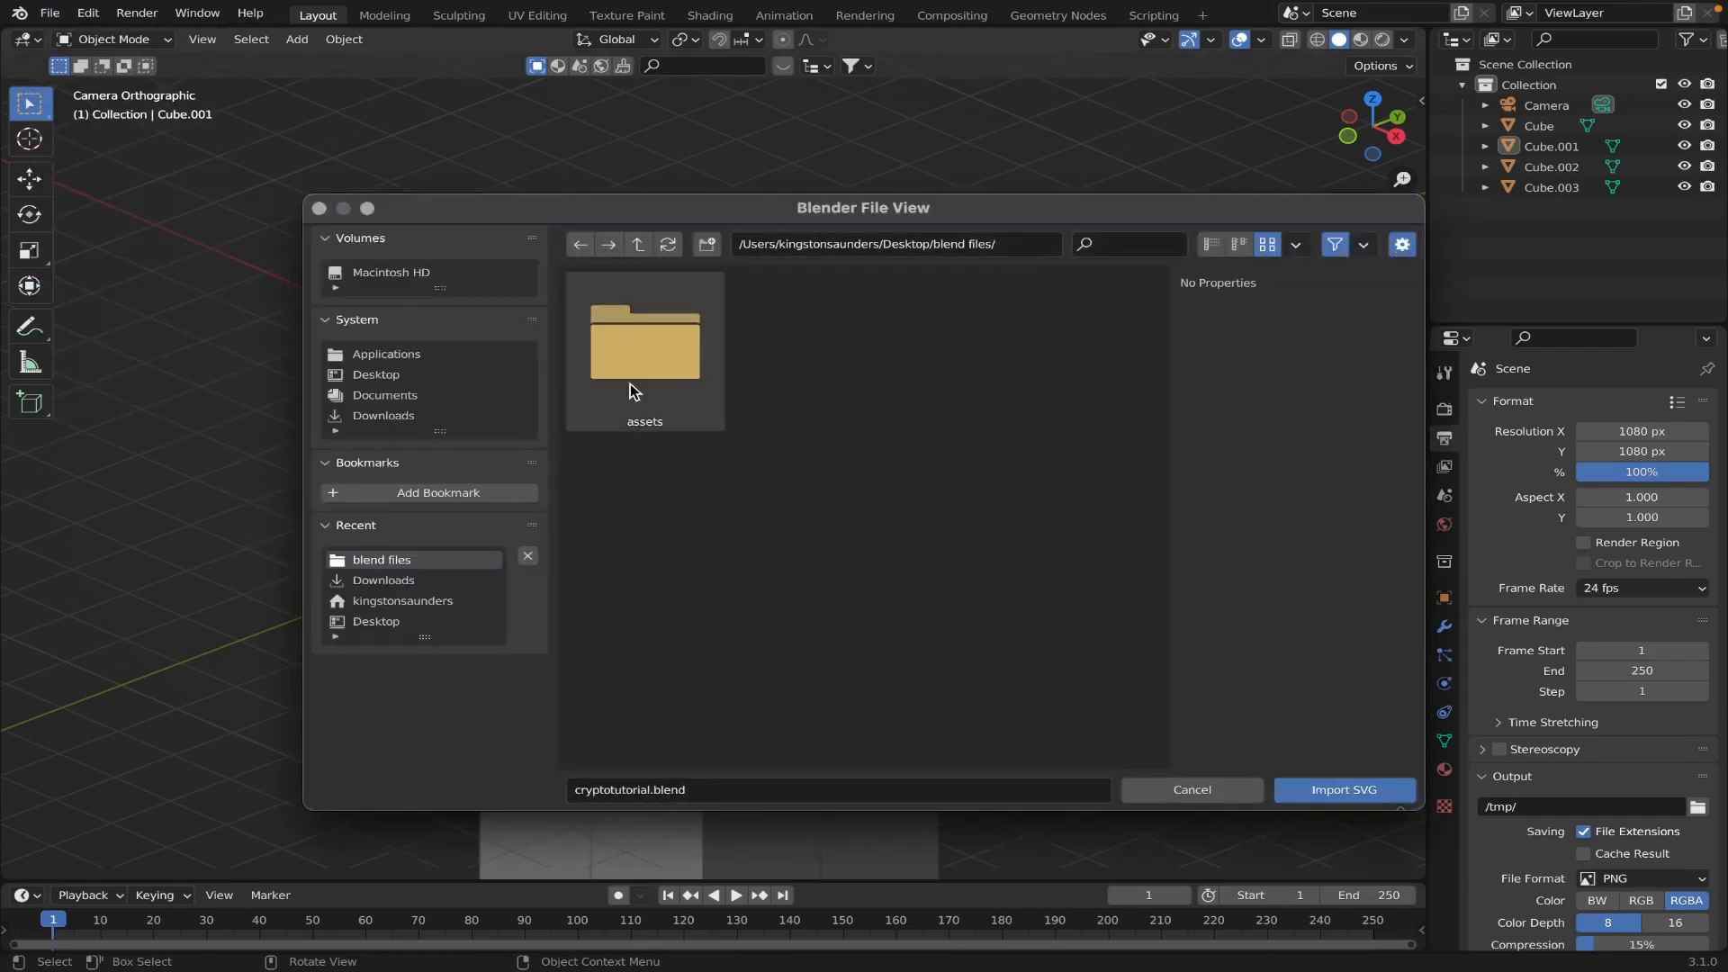
left_click(438, 419)
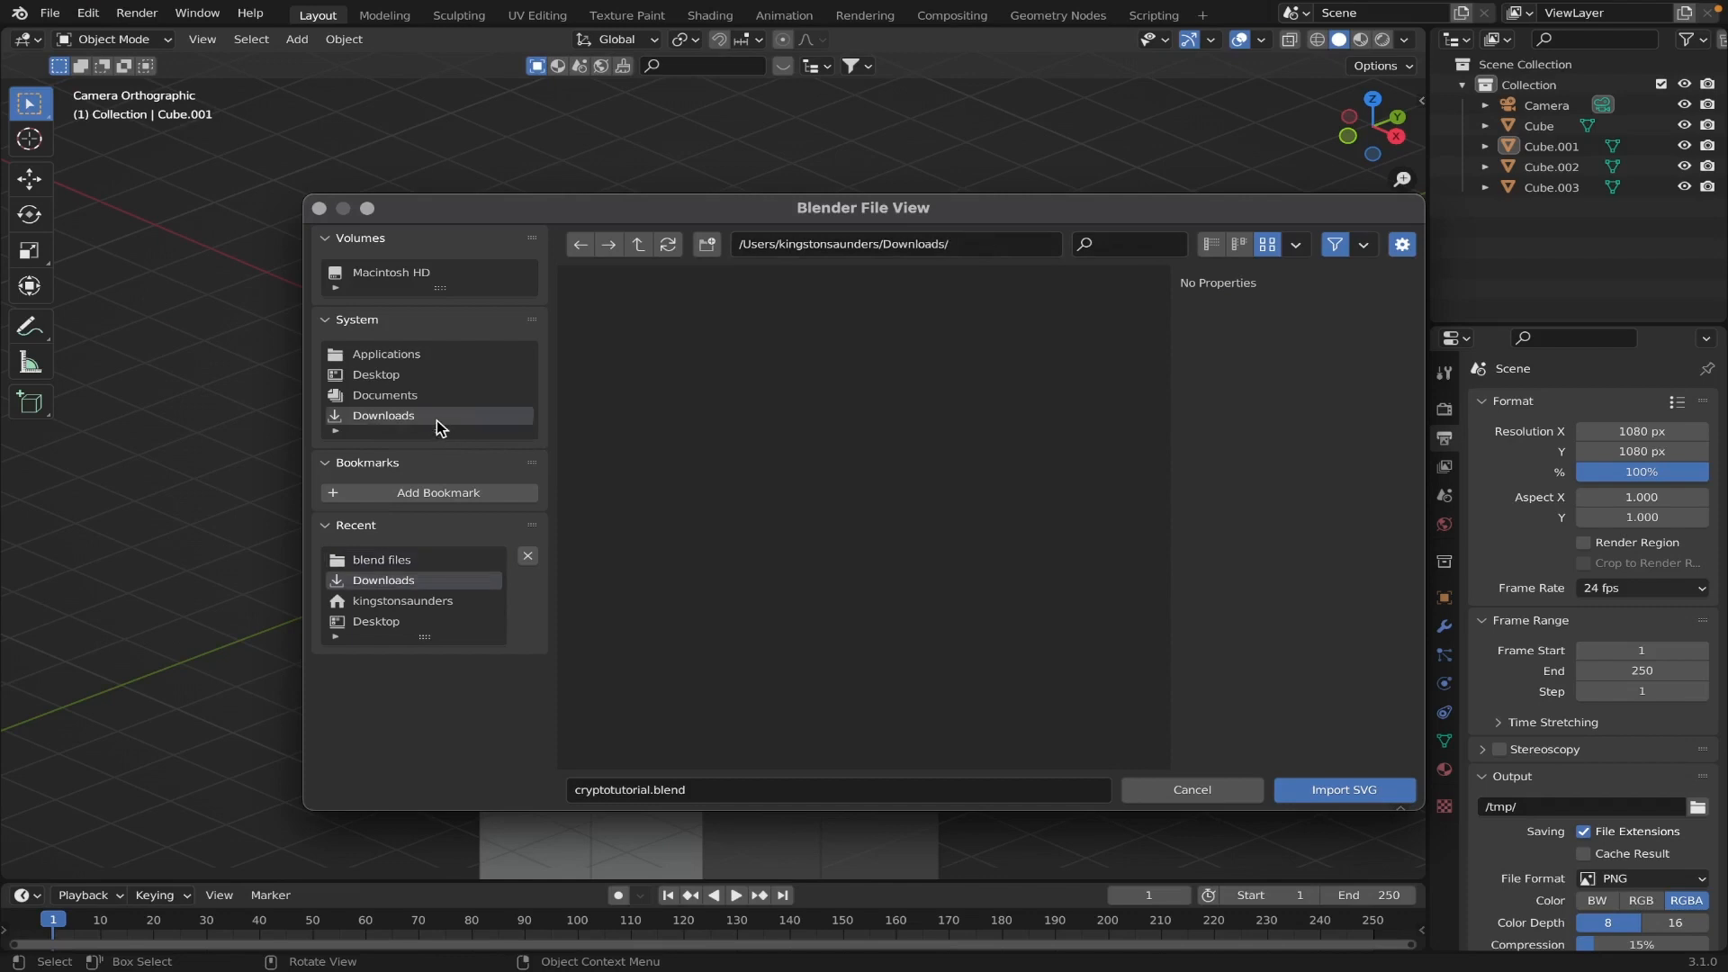
left_click(1110, 241)
type("svg")
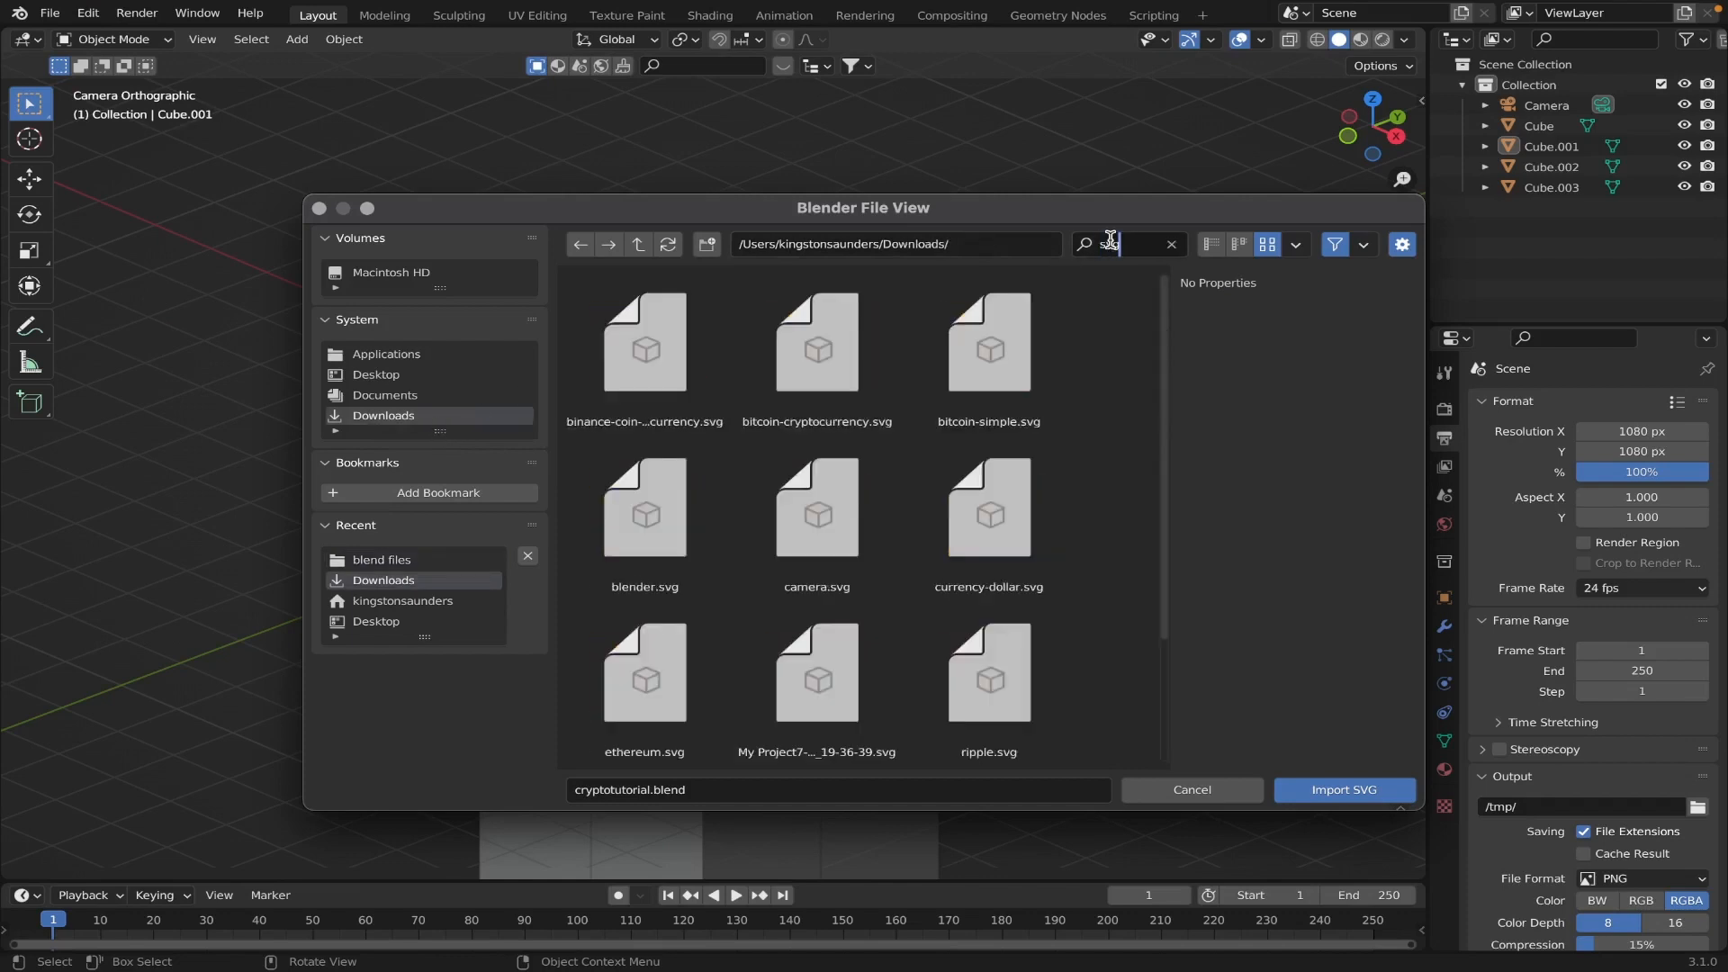
left_click(1091, 439)
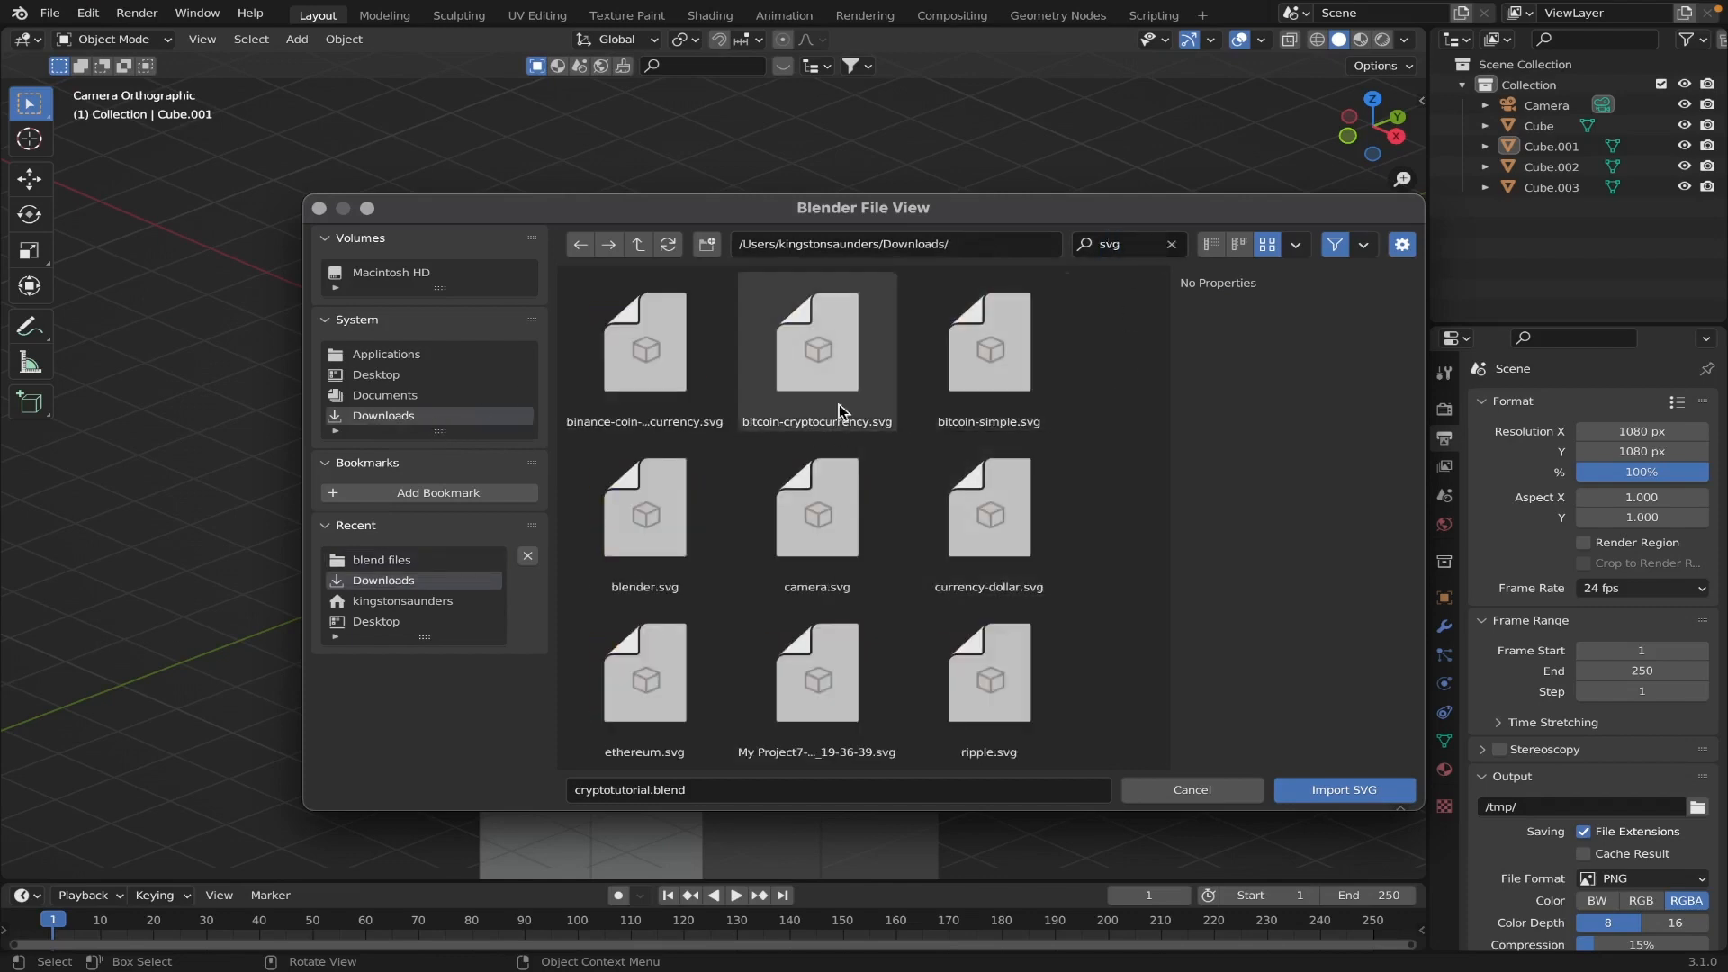
scroll(1013, 389, "down", 2)
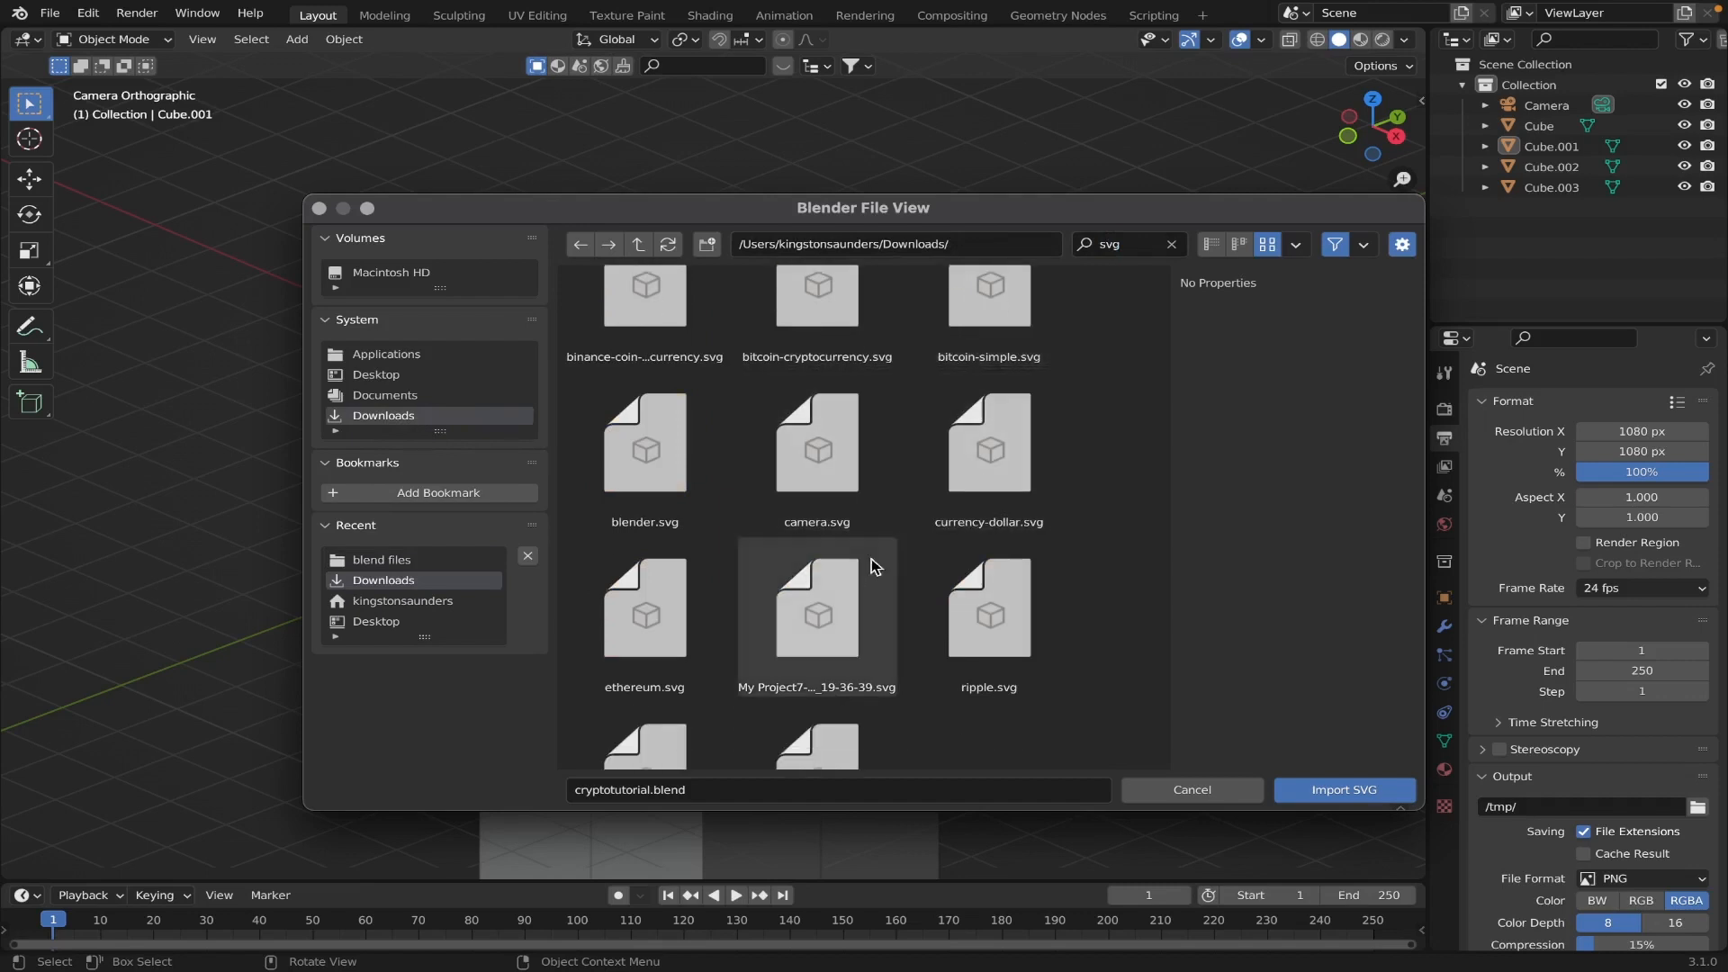
left_click(986, 491)
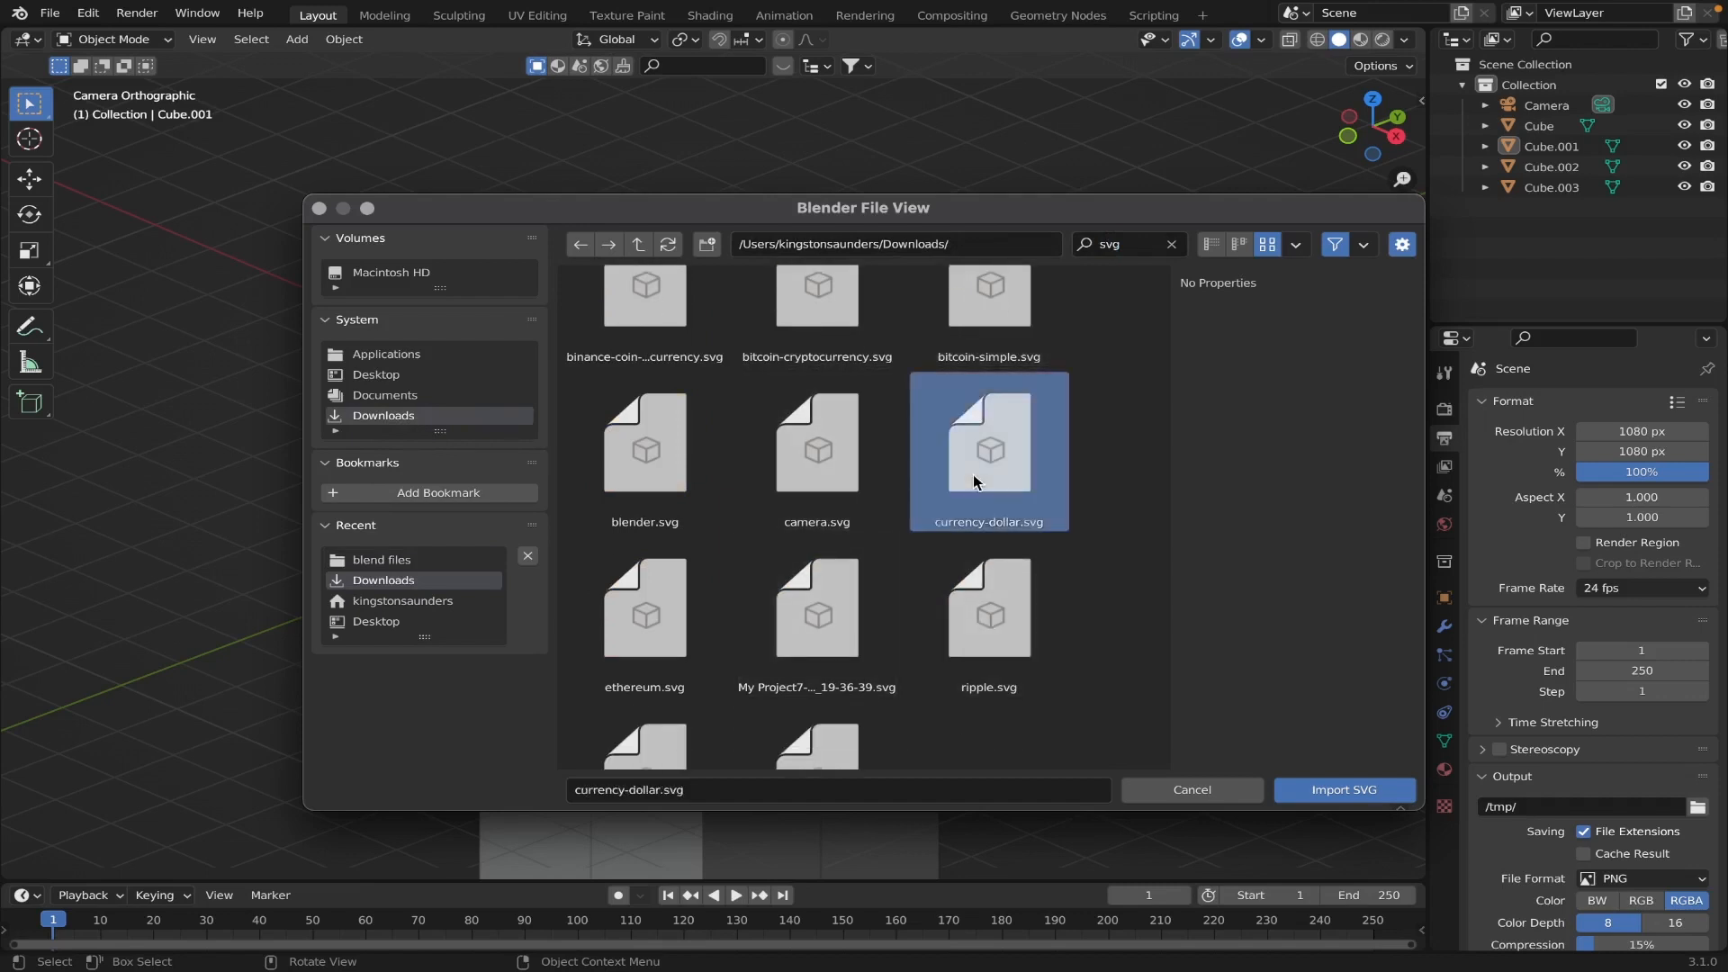
left_click(1371, 801)
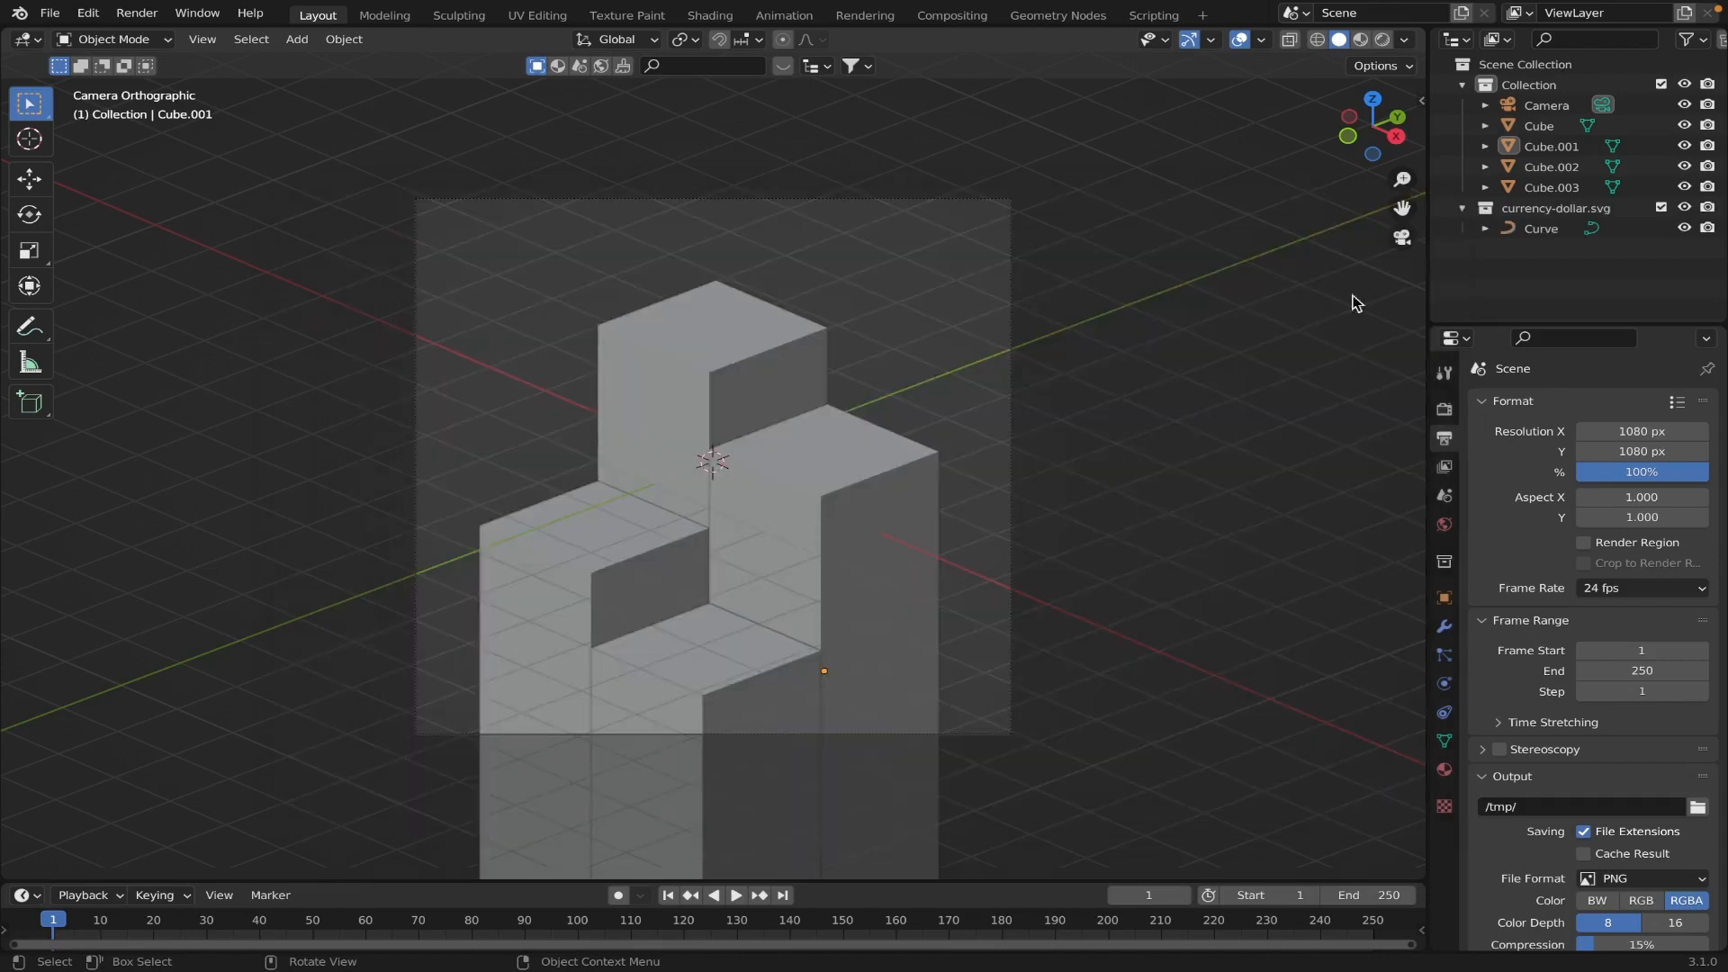
Move the imported dollar curve up along Z to above the tallest pillar and scale it up to nearly the pillar's width.
left_click(1541, 230)
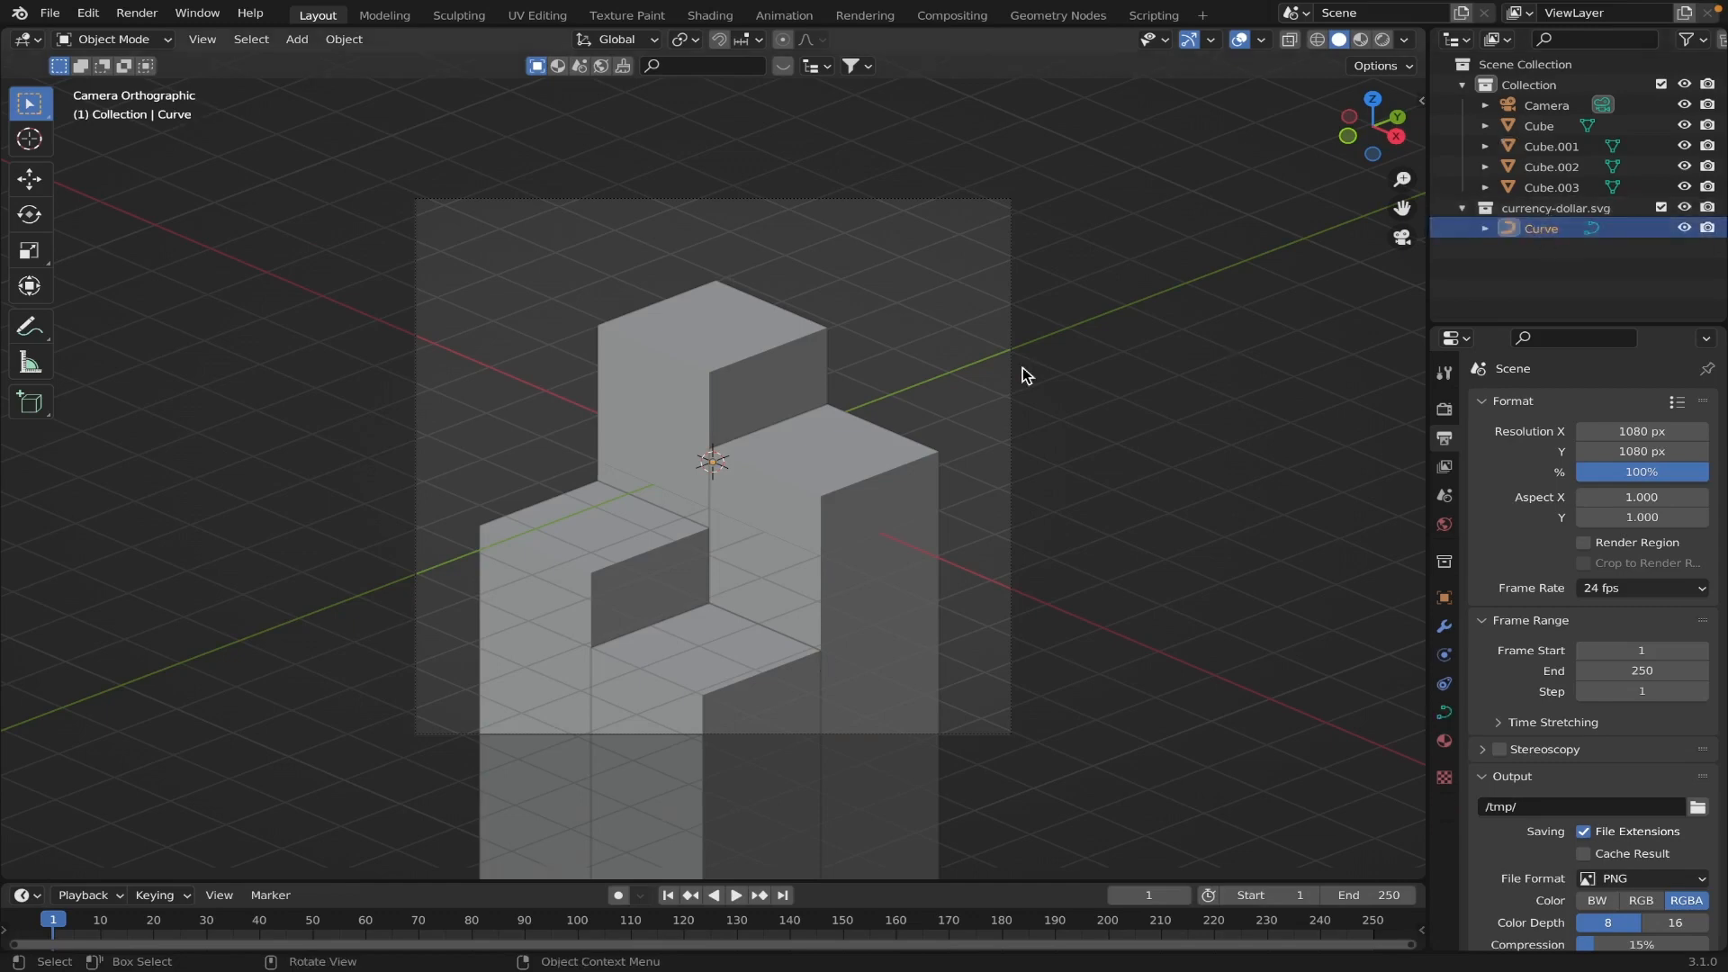
key("g")
key("z")
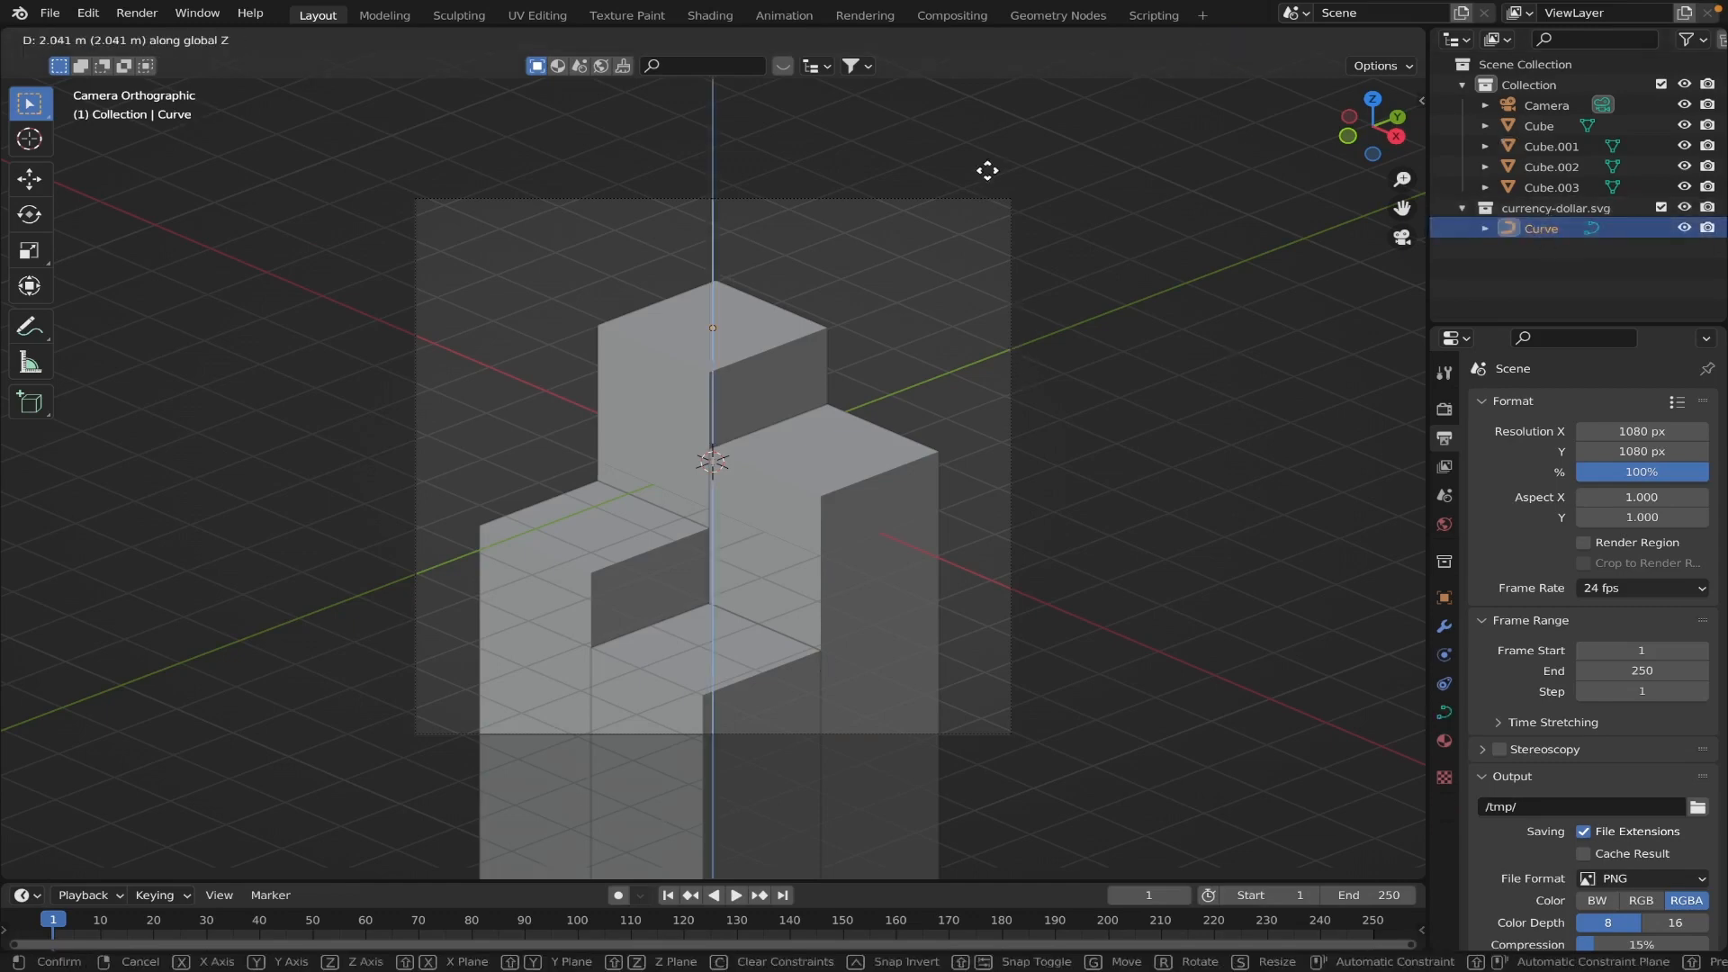
left_click(975, 160)
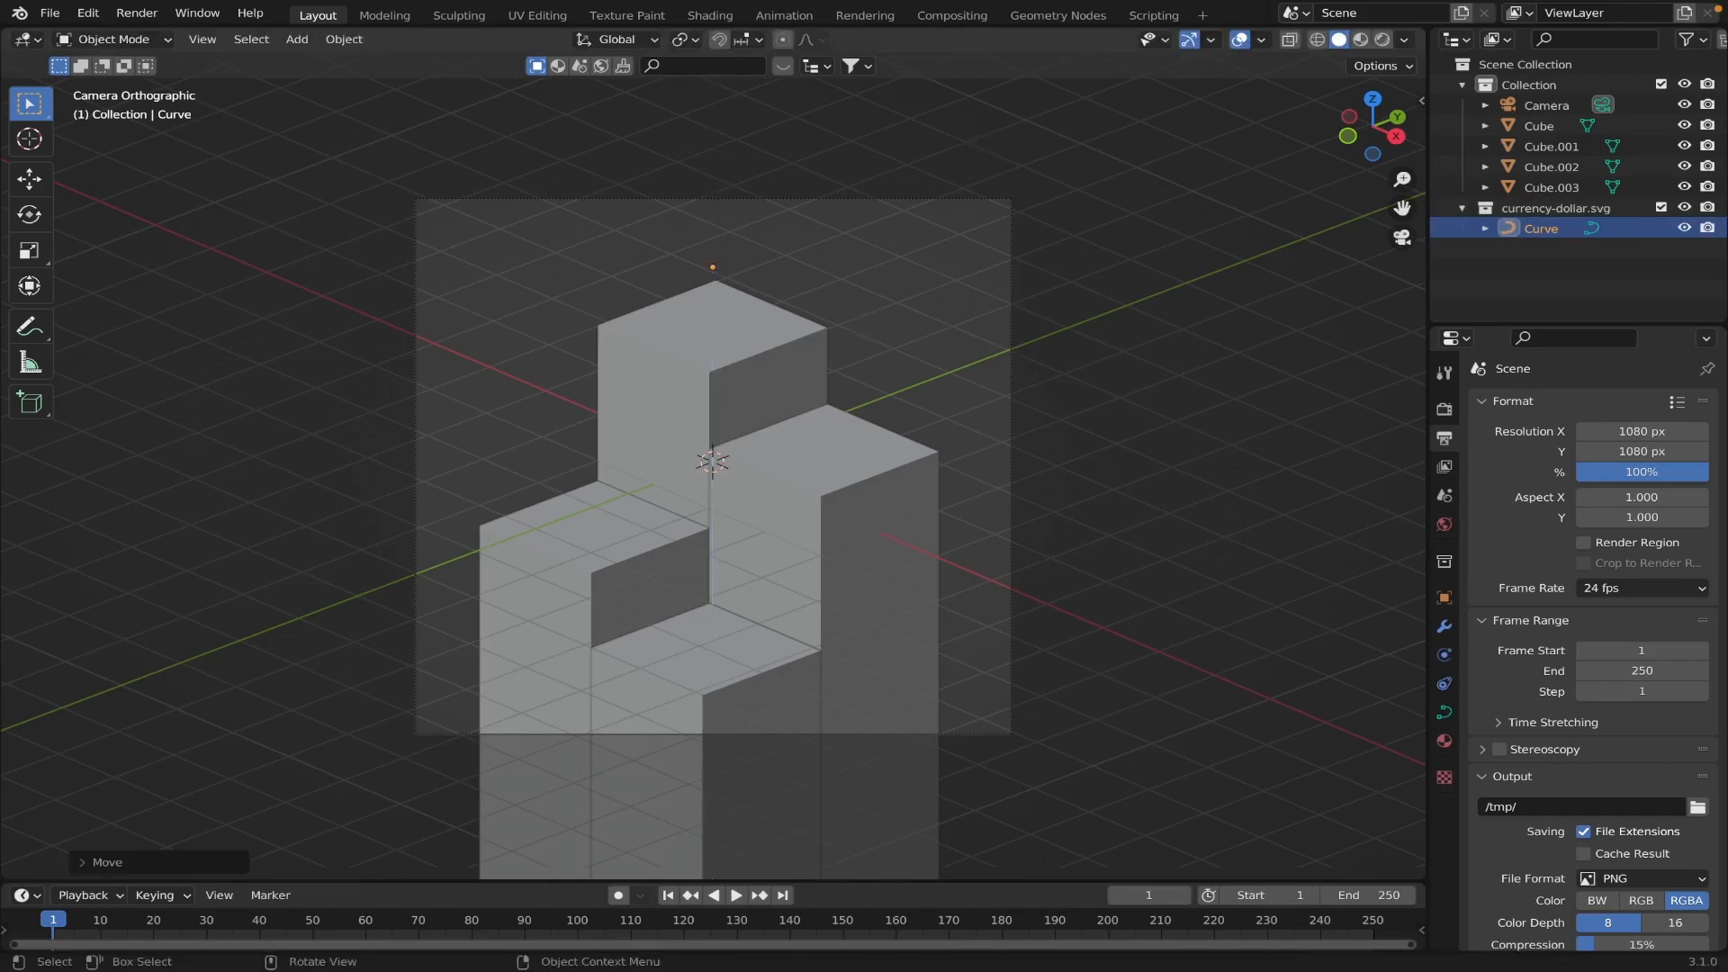
key("s")
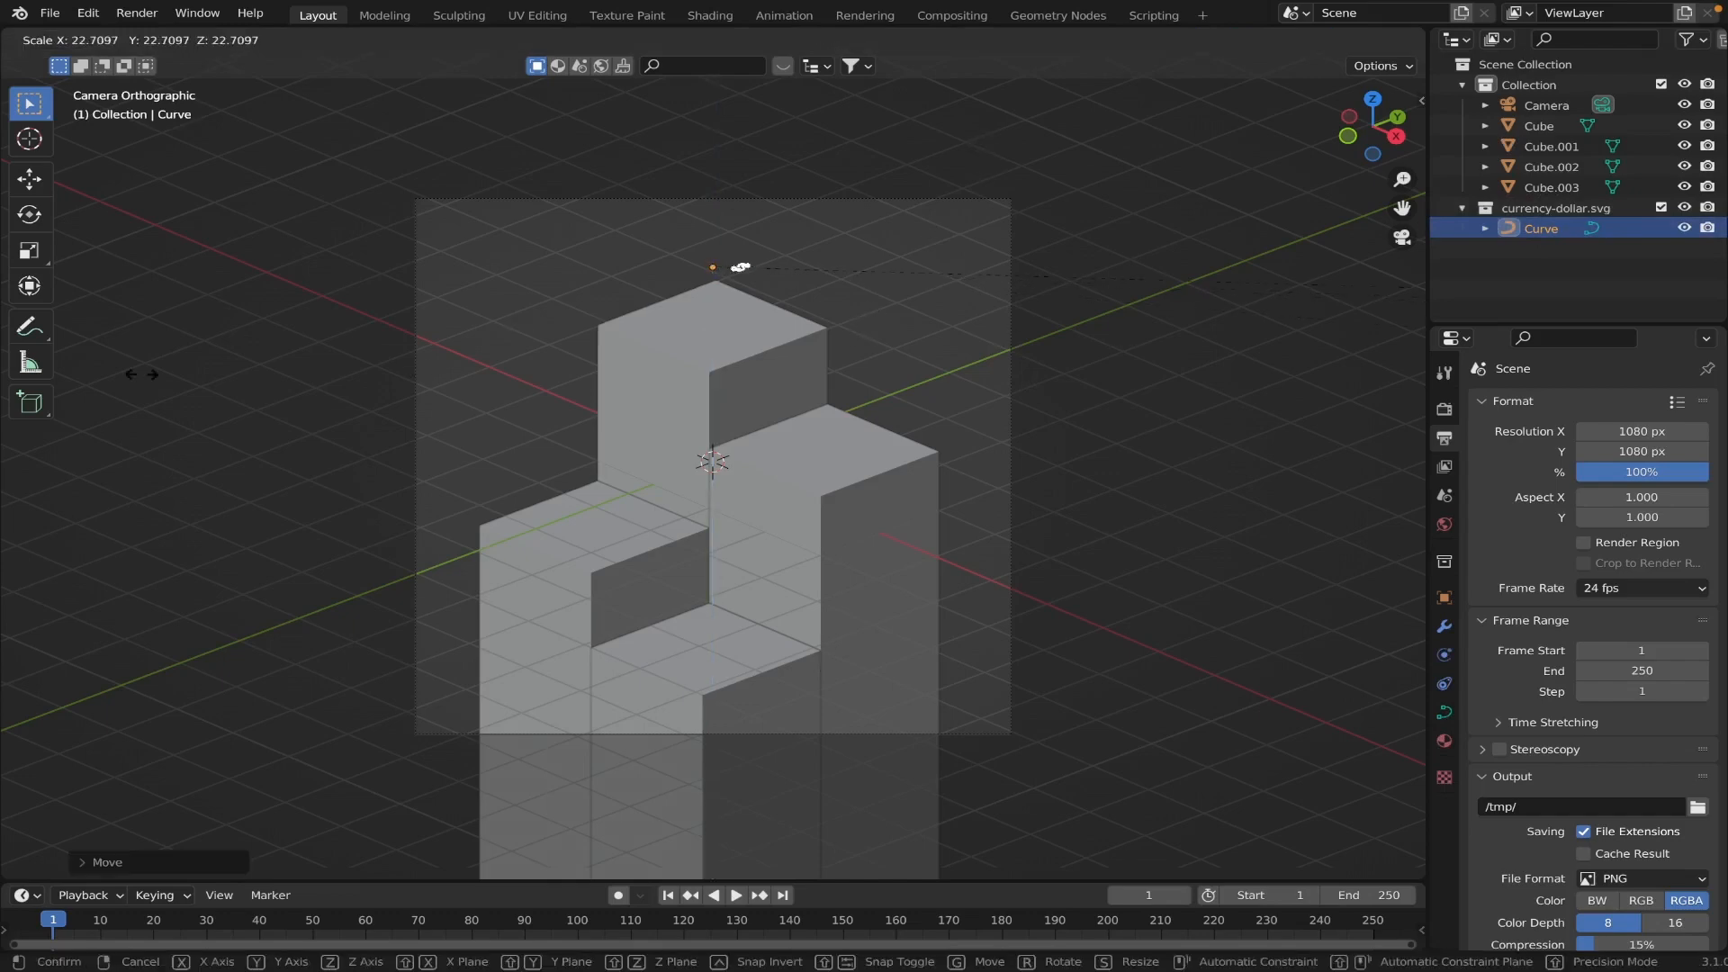
left_click(396, 377)
key("s")
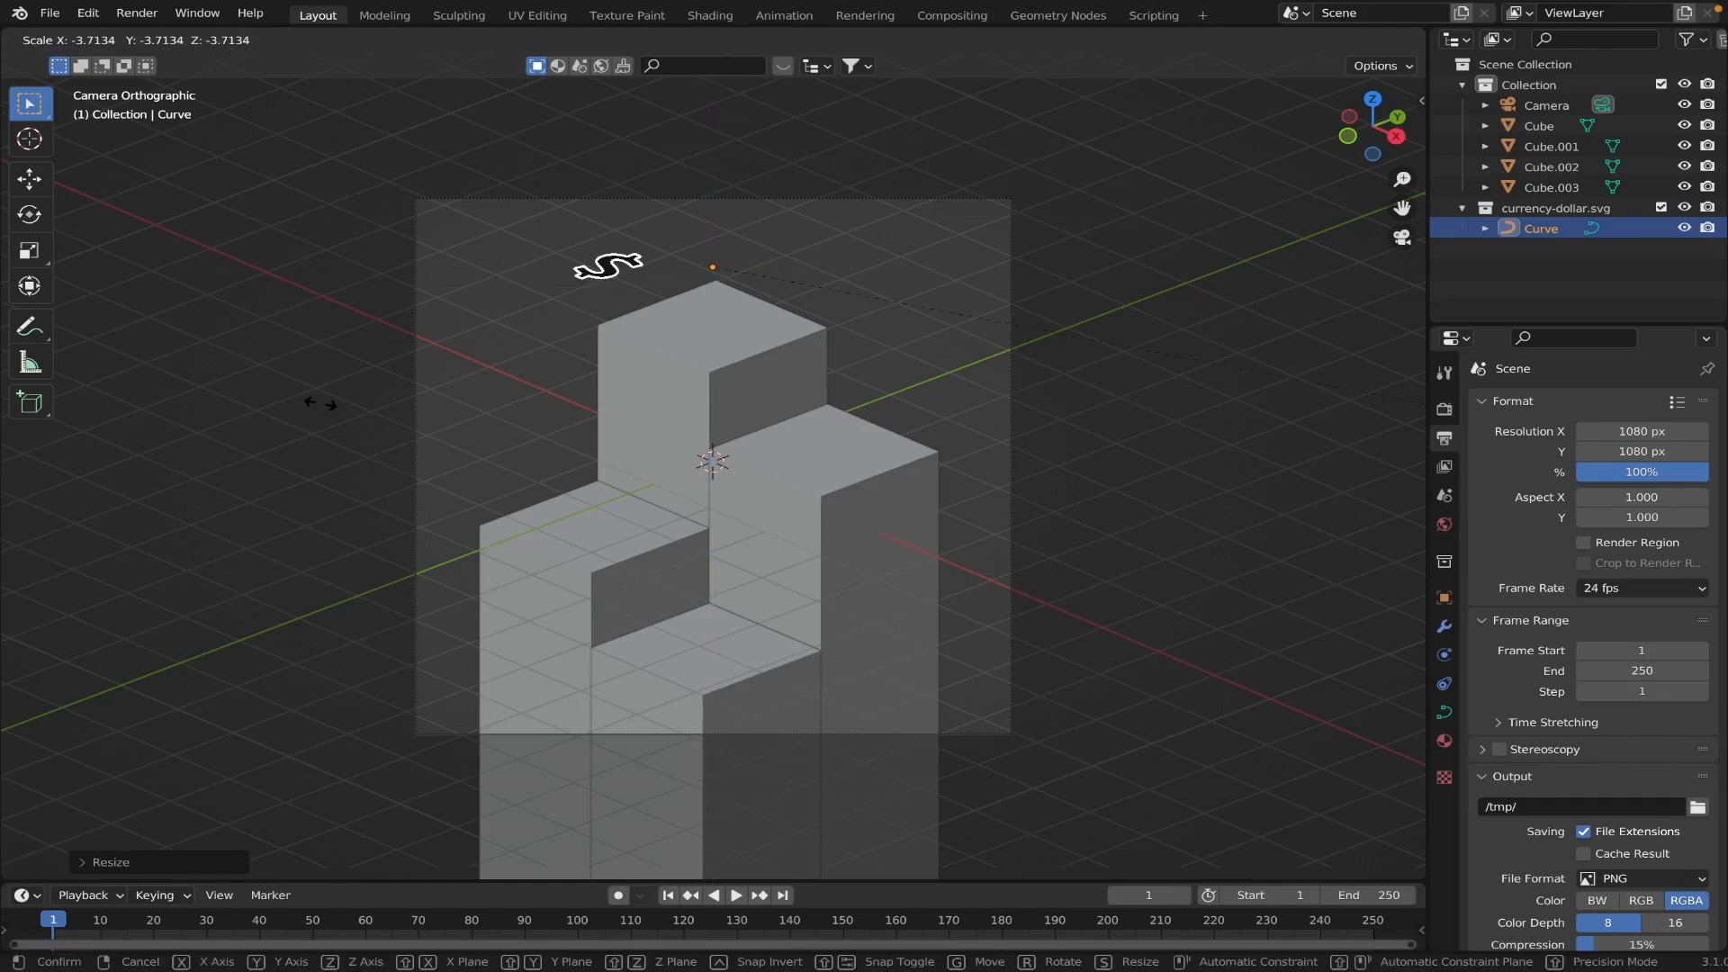
left_click(1110, 386)
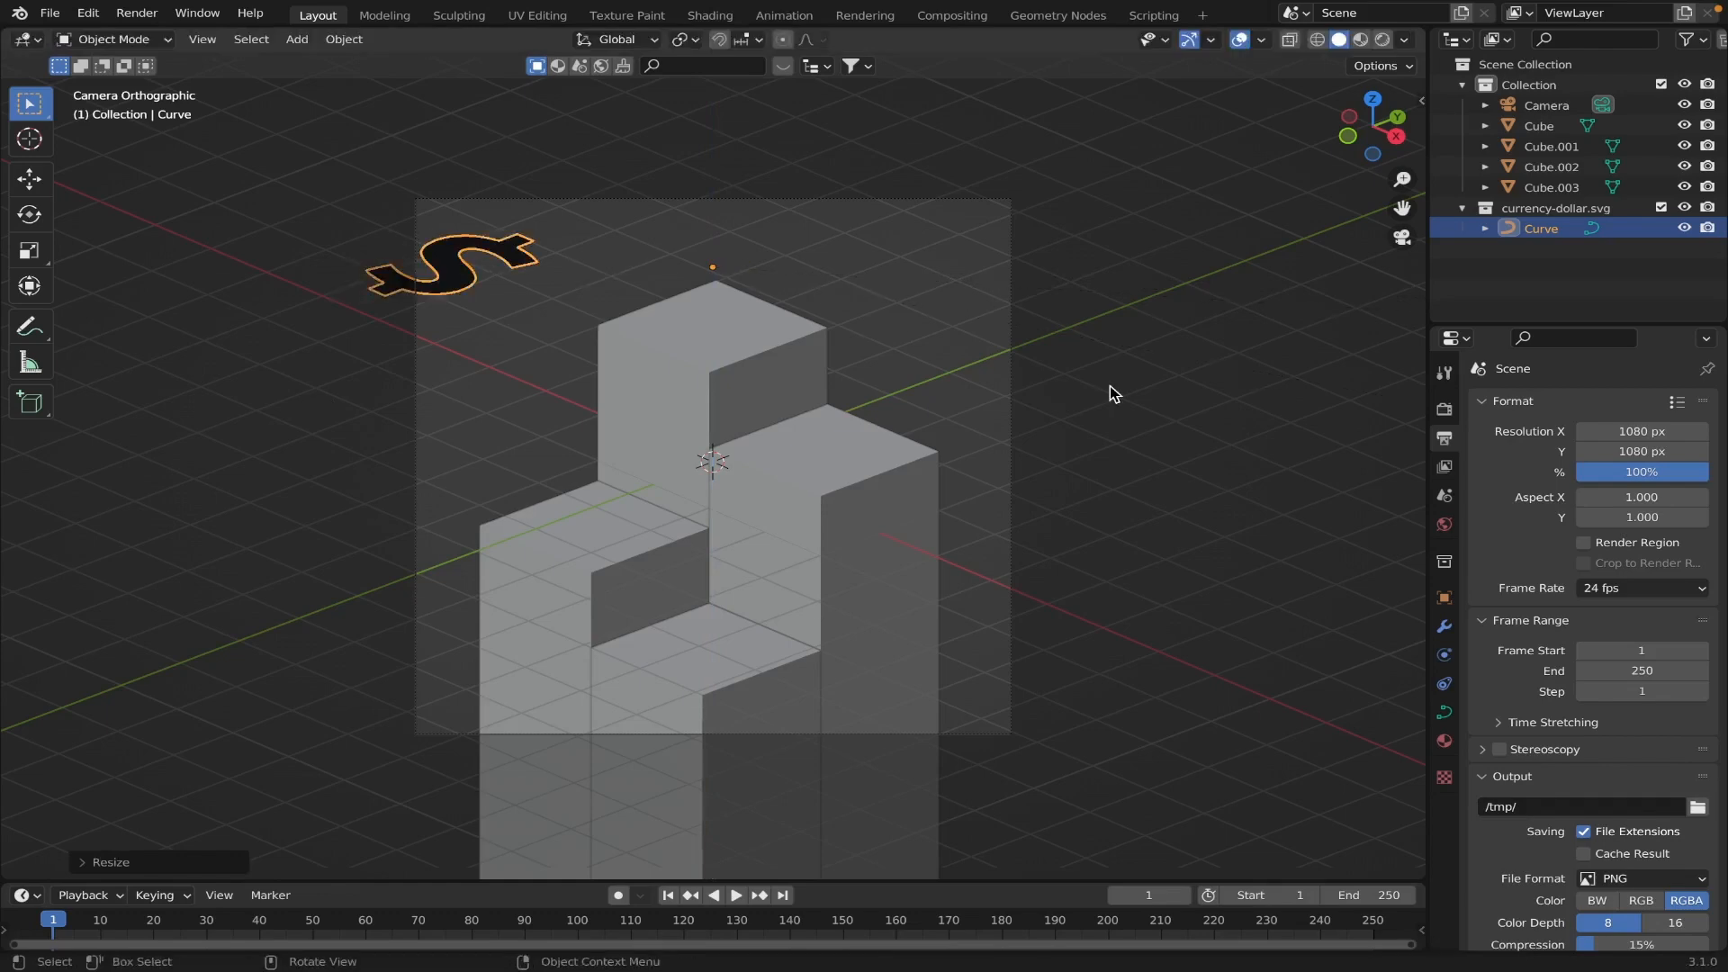
Move the dollar symbol's geometry to its origin and rotate it 90° about the X axis to stand upright.
right_click(510, 274)
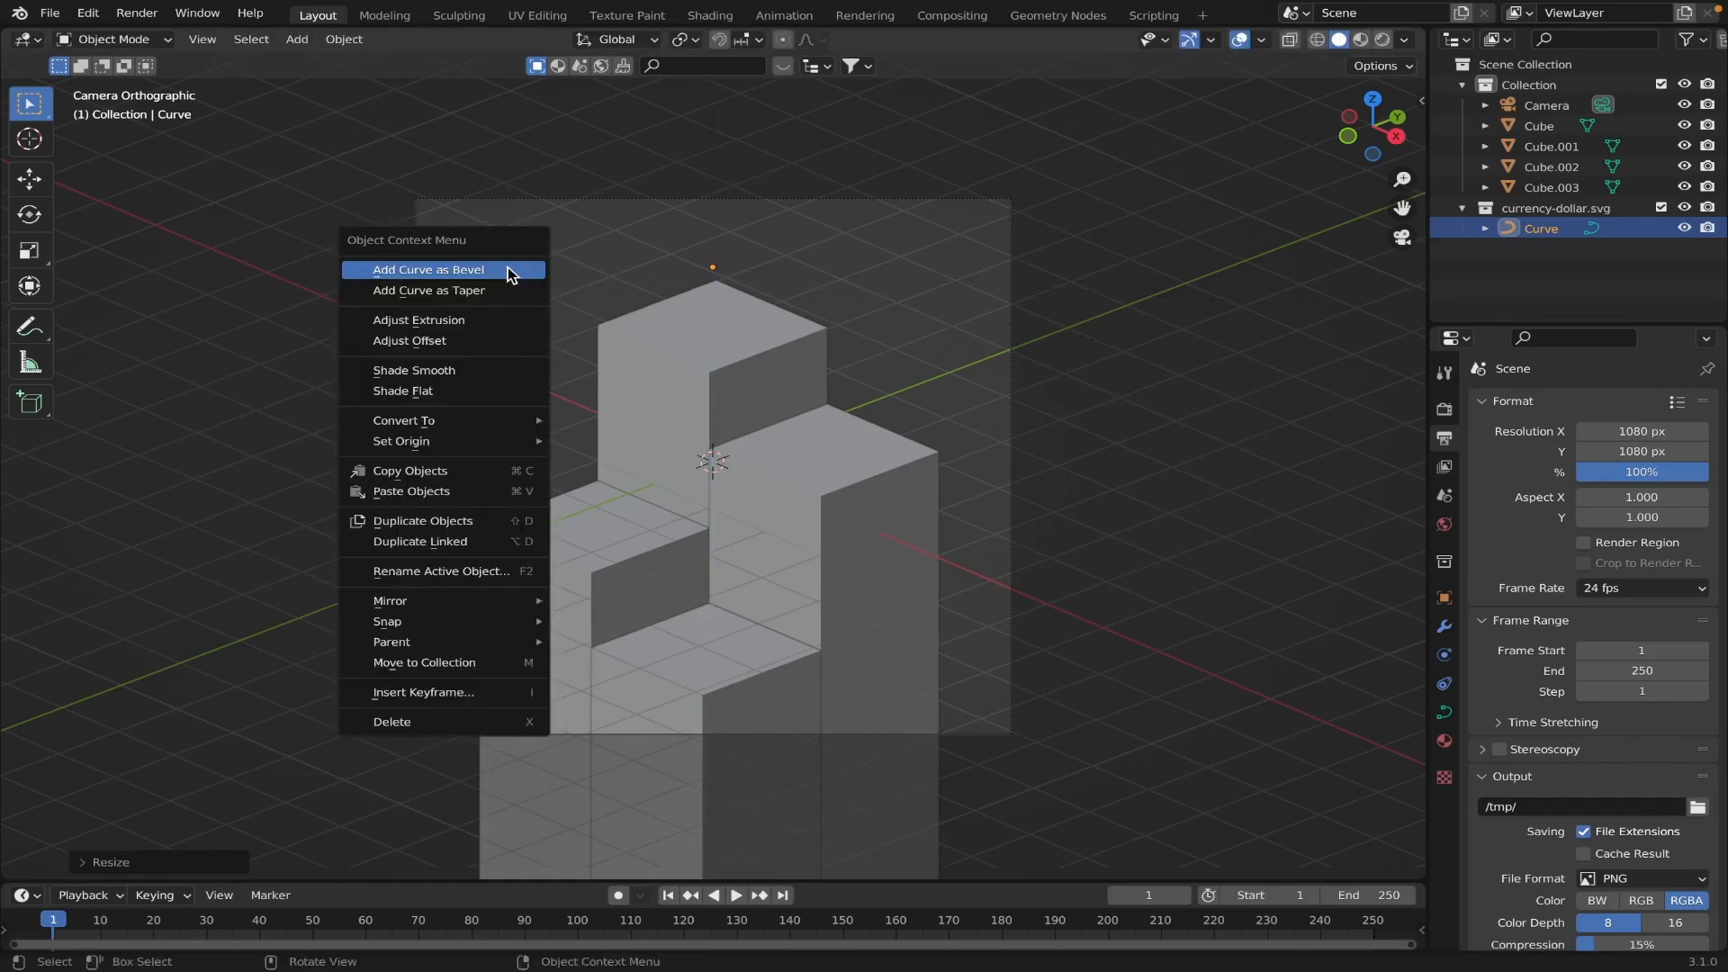
mouse_move(477, 443)
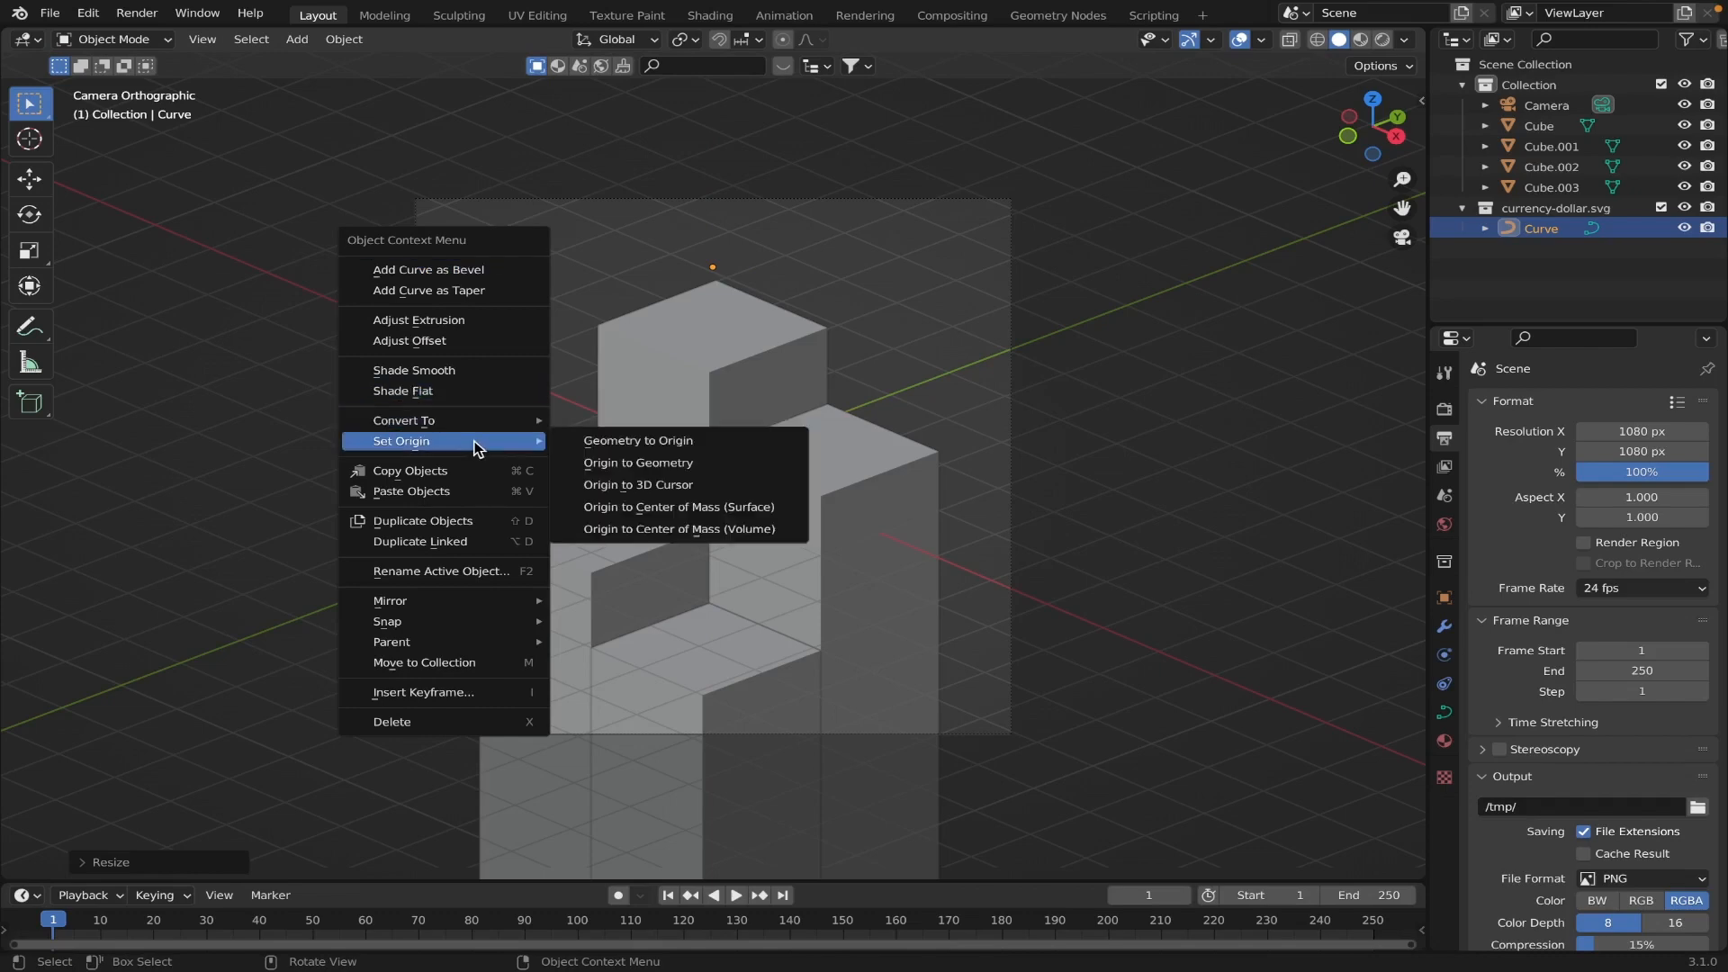
left_click(597, 439)
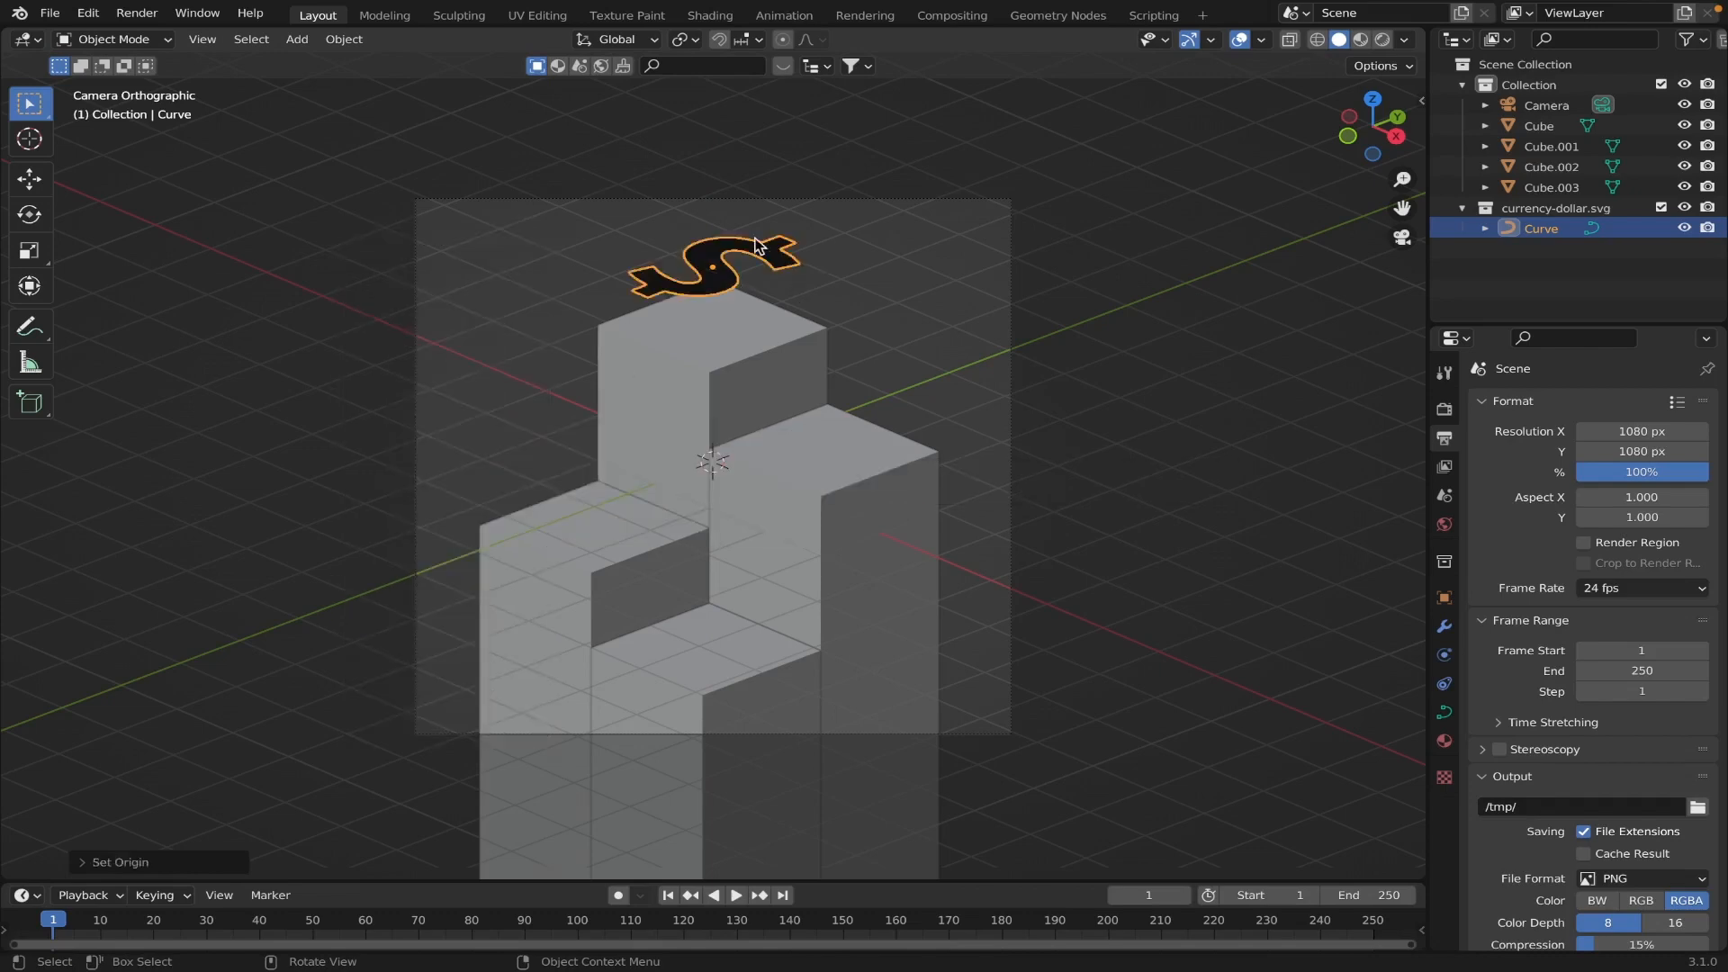
type("r")
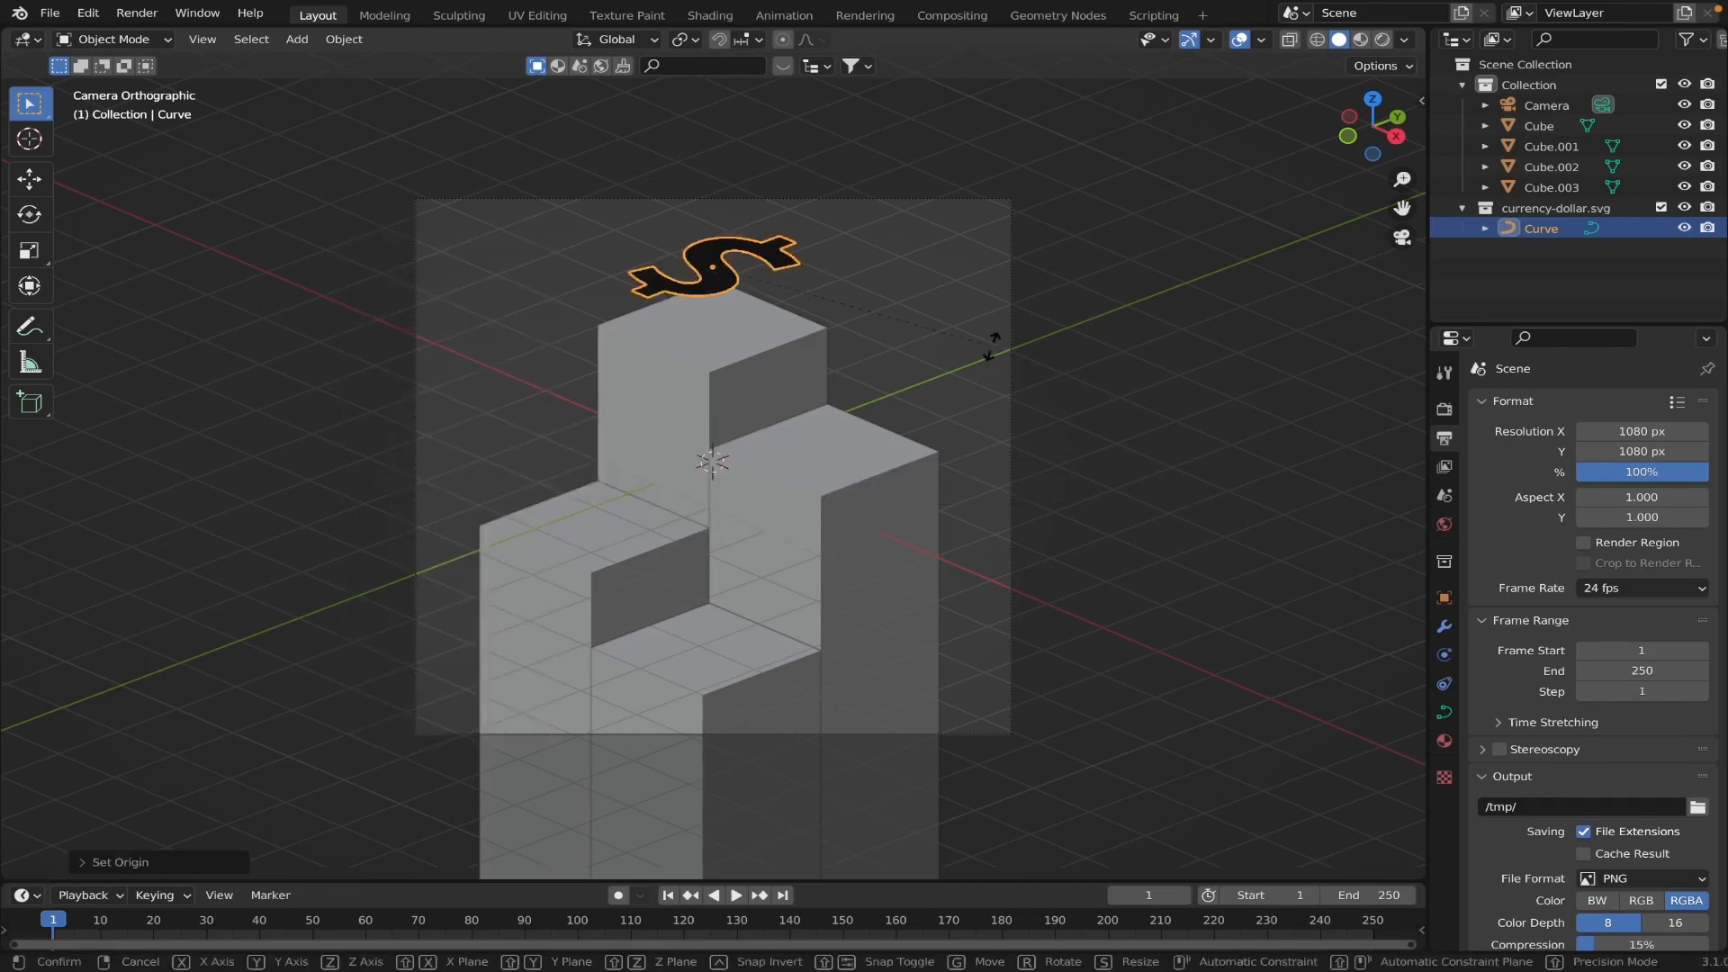
type("x90")
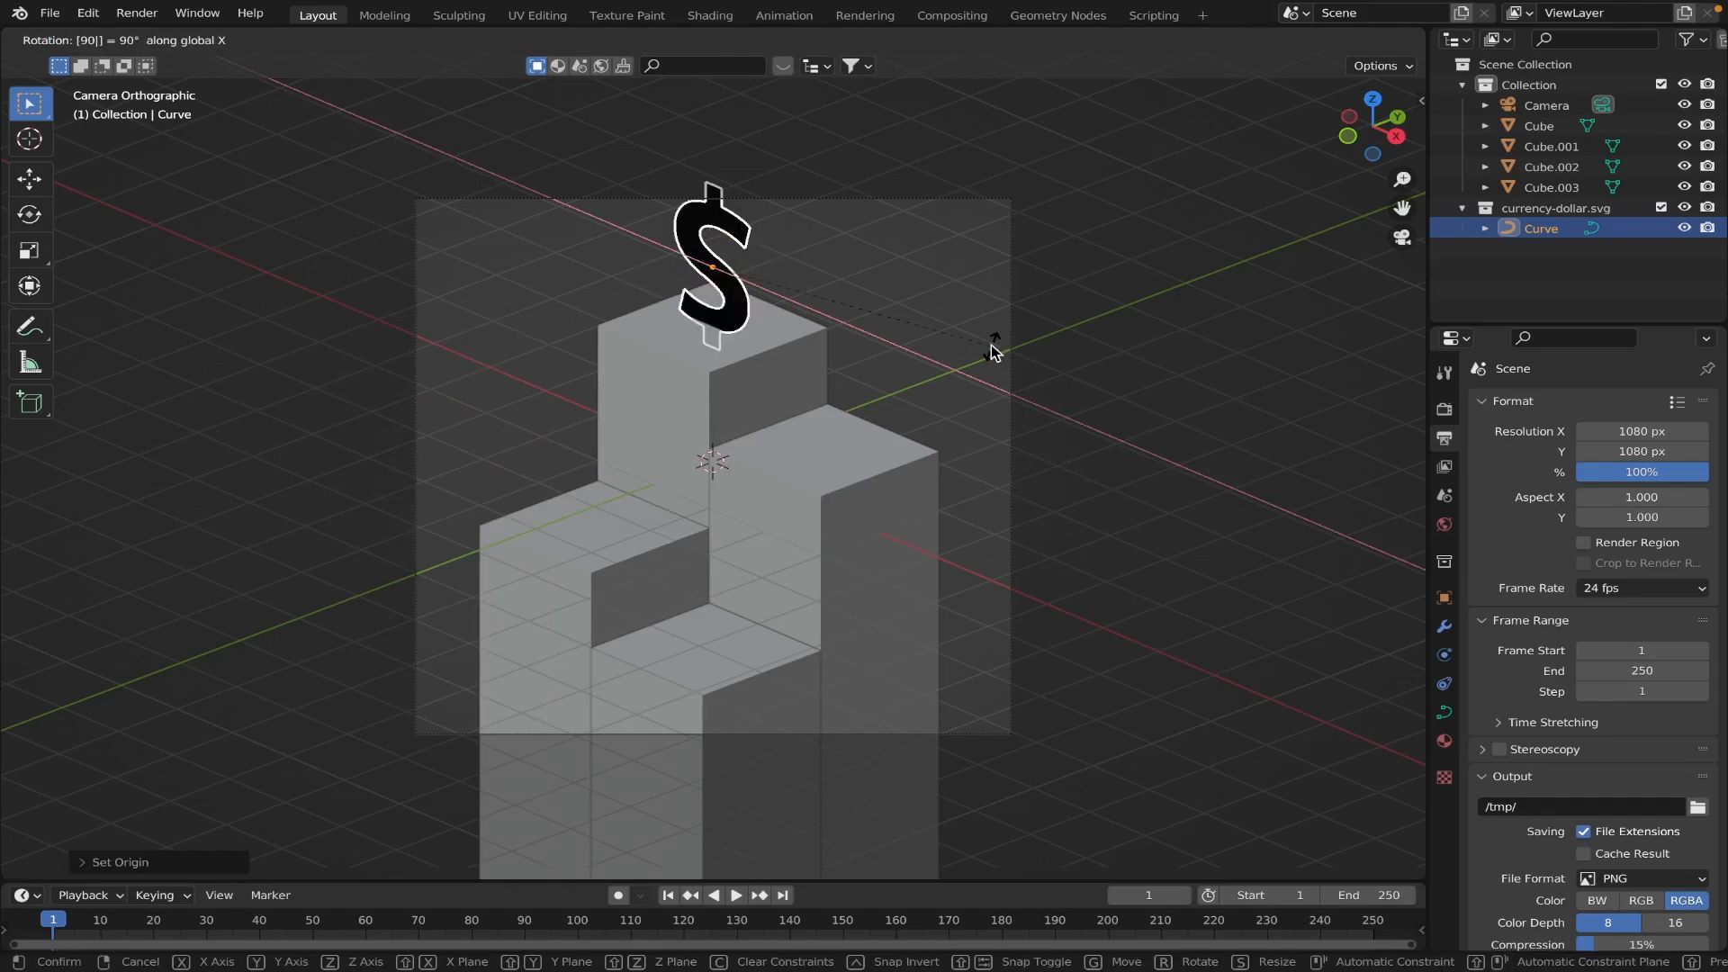
key("Return")
Raise the upright dollar symbol along Z above the tallest pillar and scale it down slightly.
key("g")
key("z")
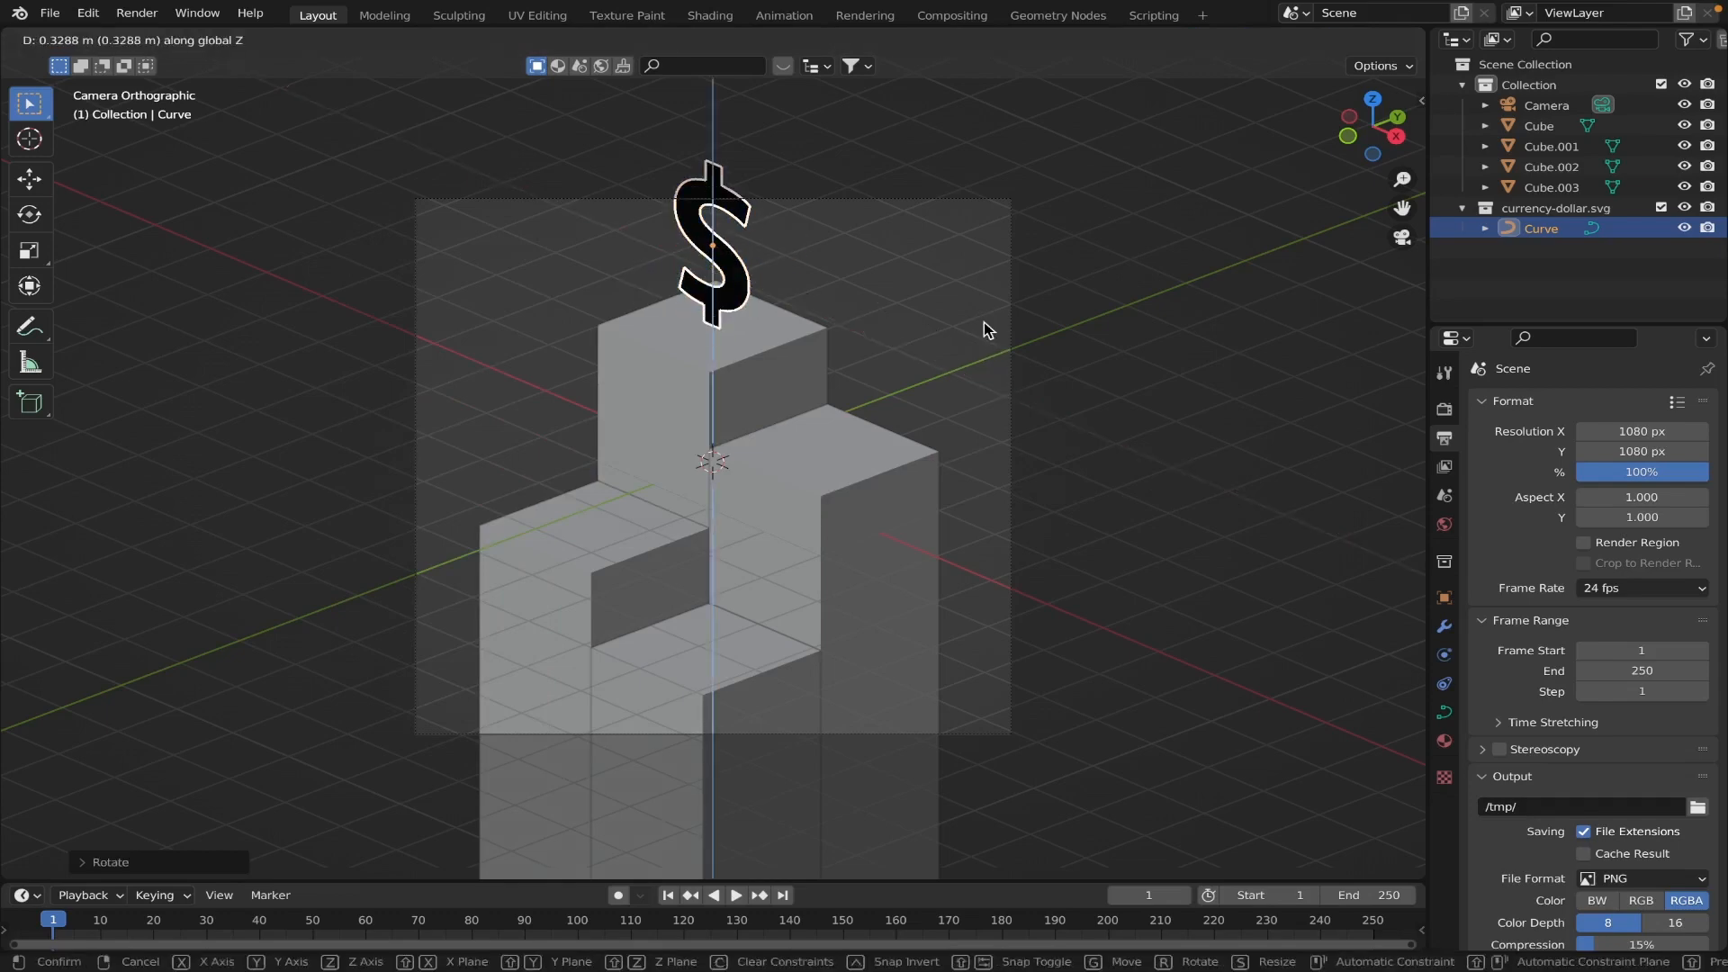
left_click(990, 320)
key("g")
left_click(1022, 317)
Rotate the dollar symbol 180° about the global X axis, working from the front orthographic view.
middle_click_drag(1008, 320, 1075, 277)
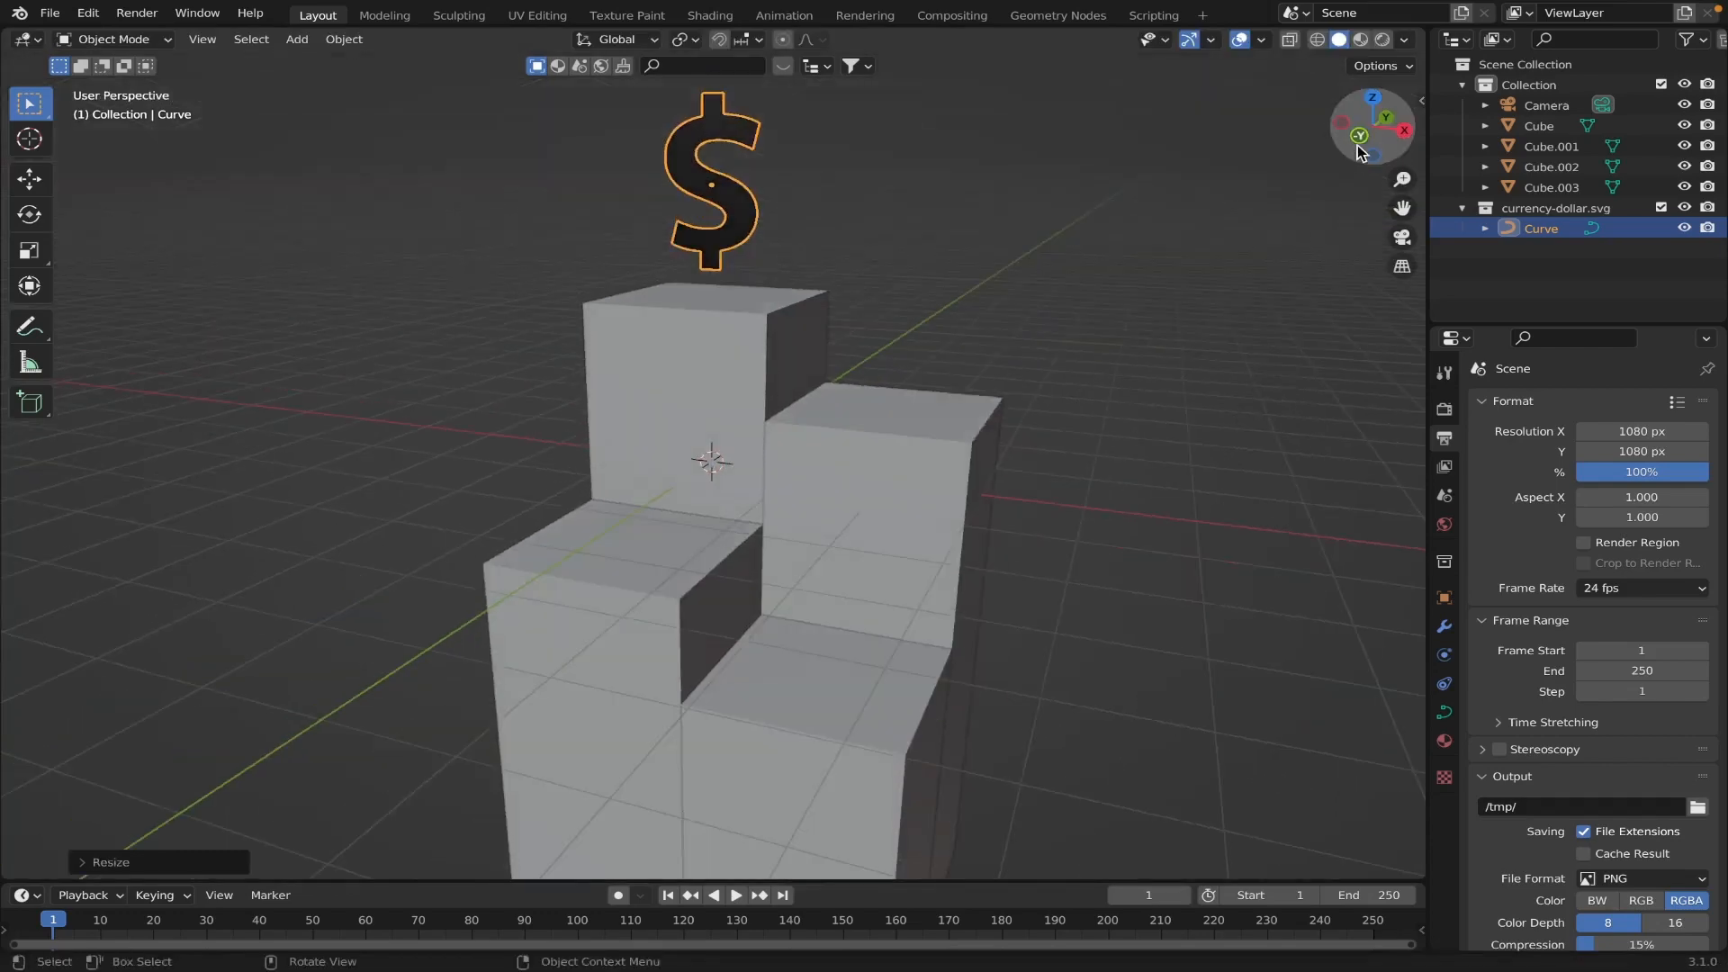
left_click(1360, 139)
scroll(835, 376, "down", 1)
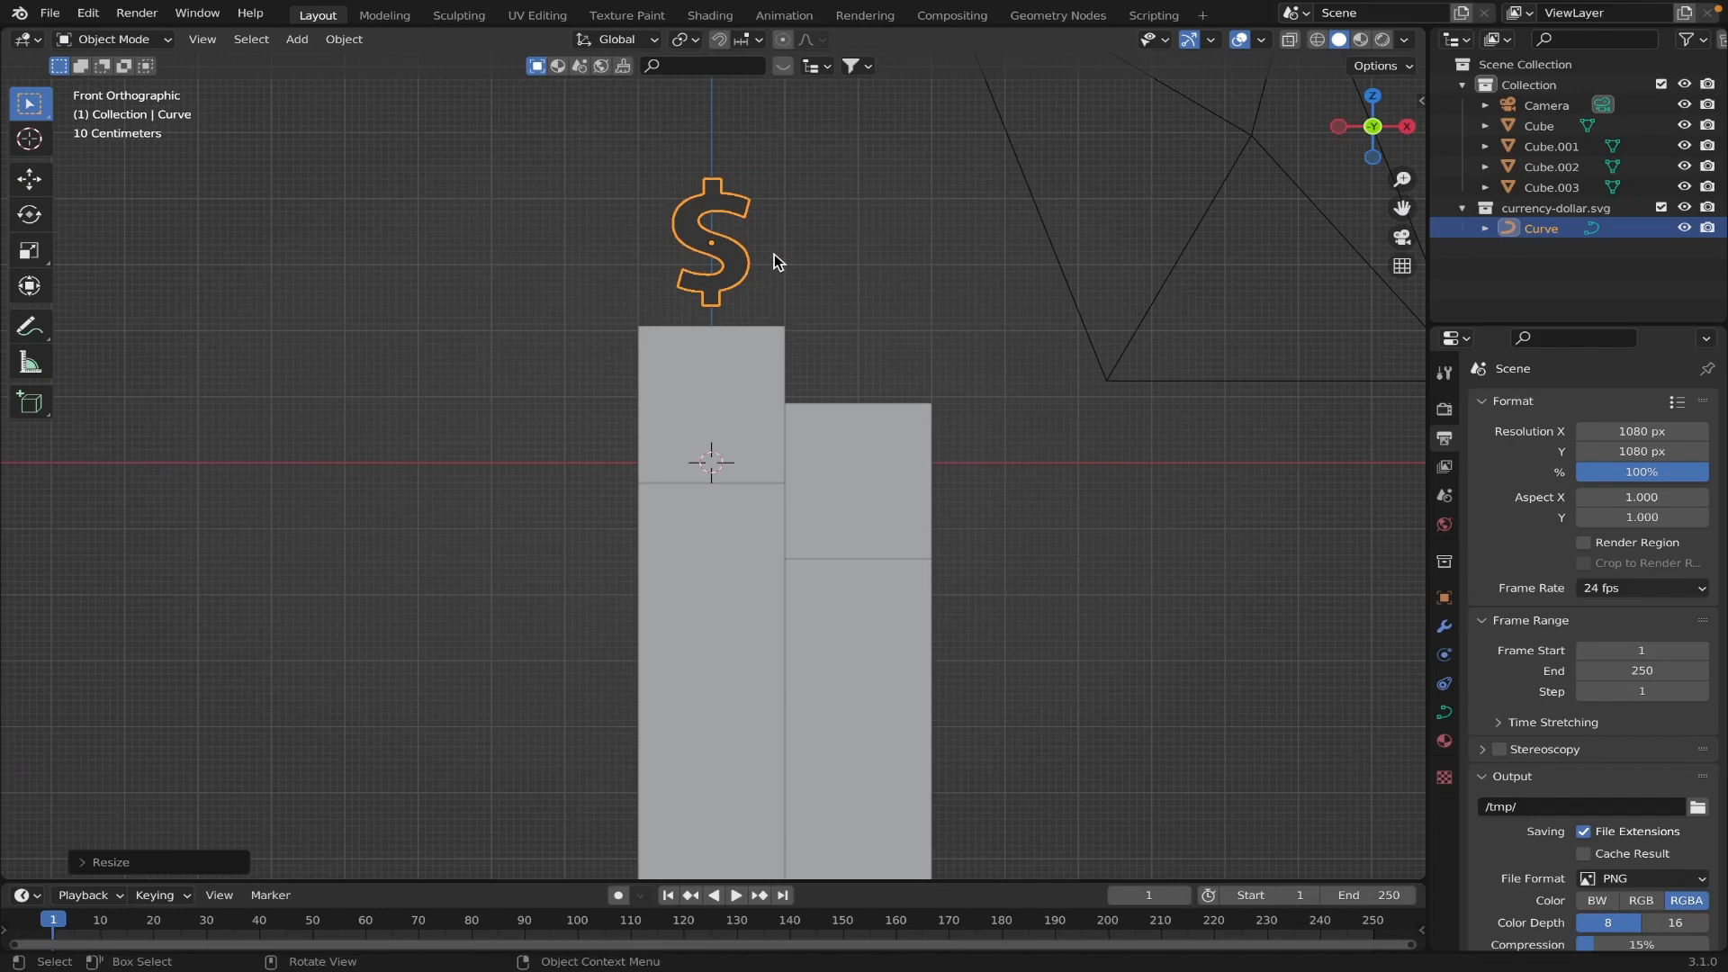
type("rx180")
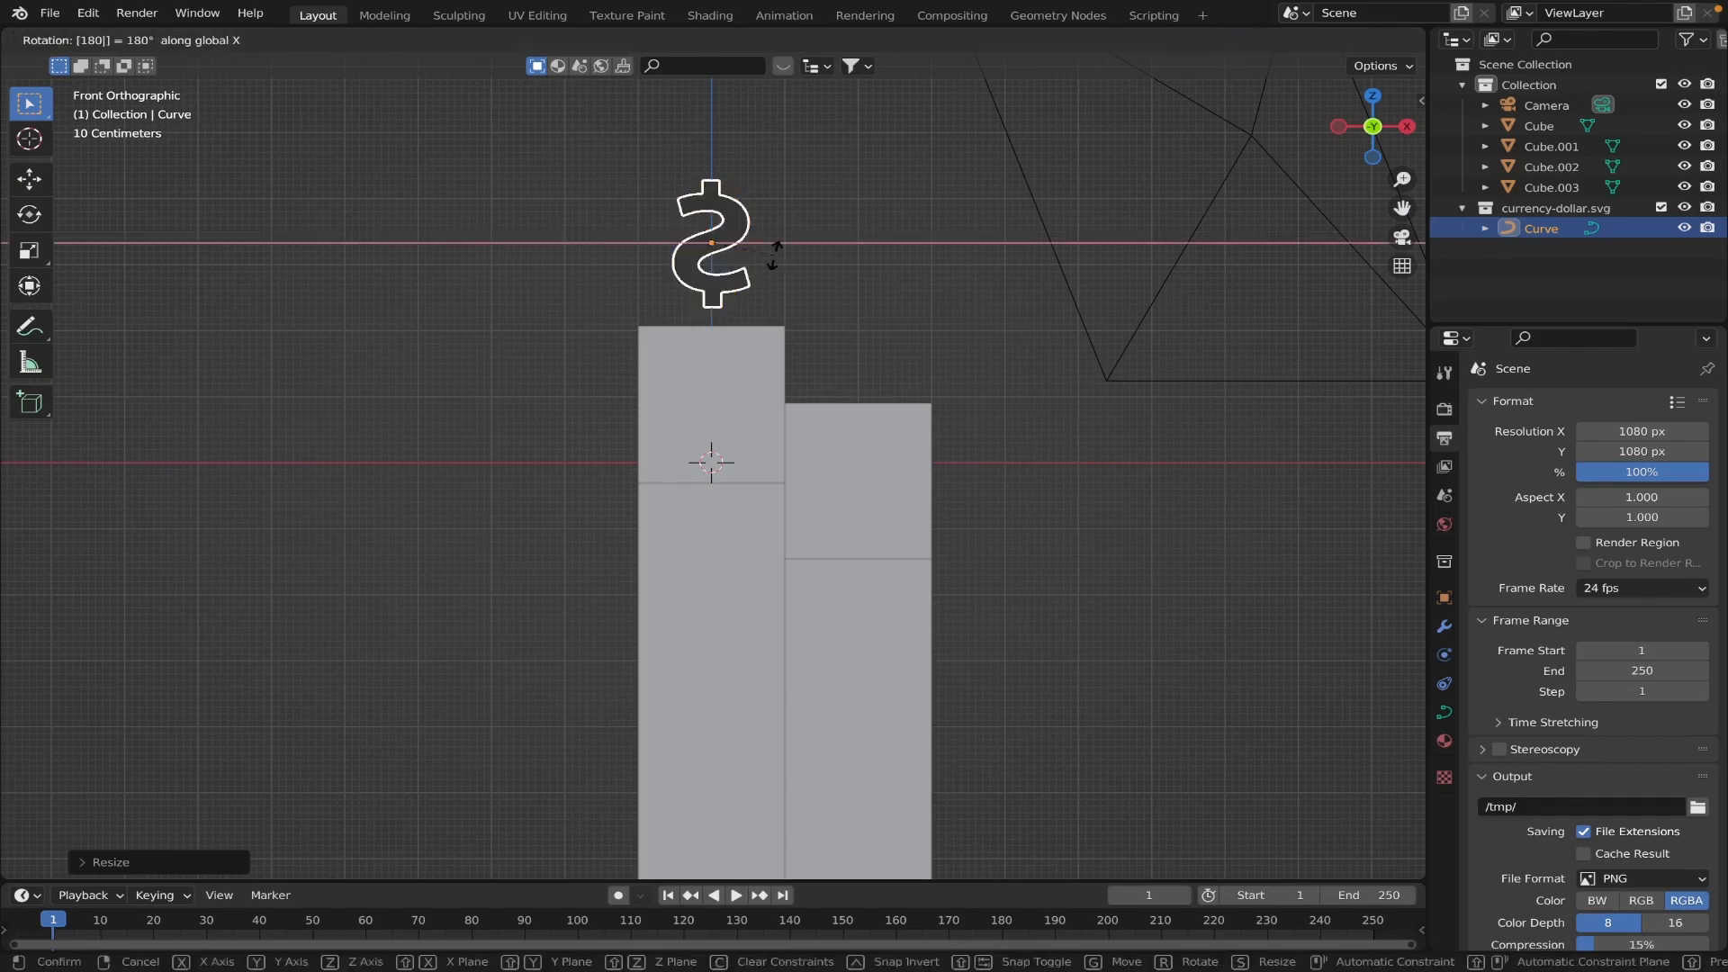
key("Return")
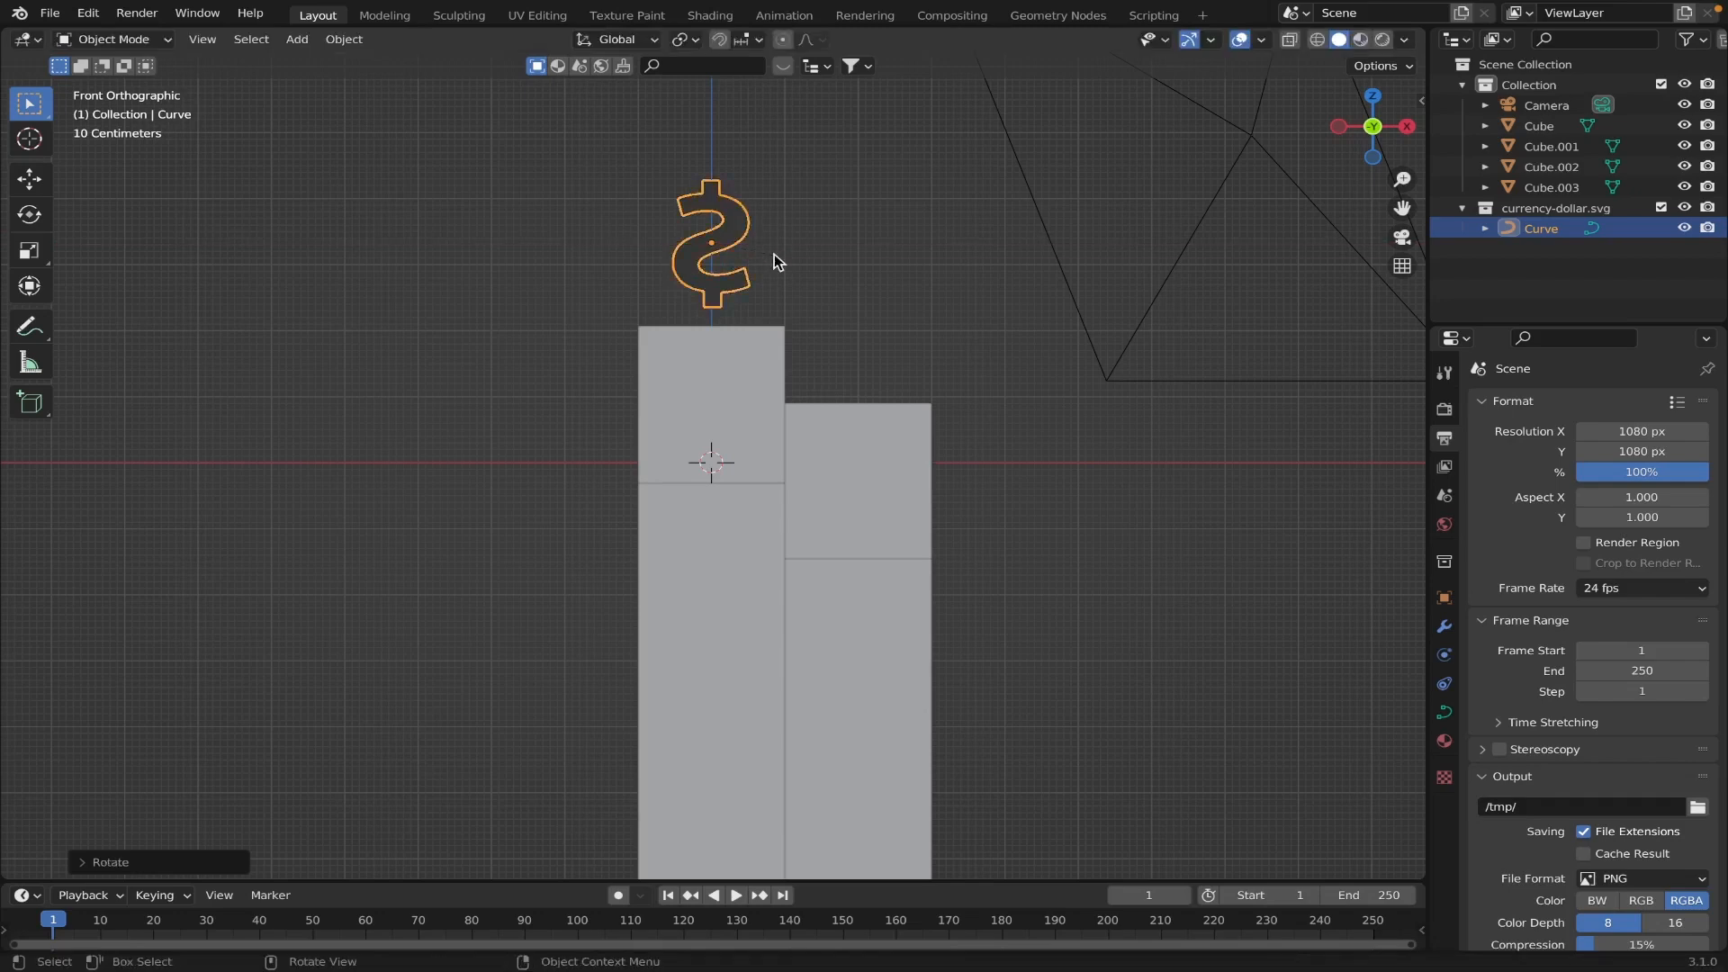
Rotate the dollar symbol 90° and a further 180° about the Z axis so it faces the scene's other side and reads correctly.
middle_click_drag(774, 254, 609, 317)
type("r")
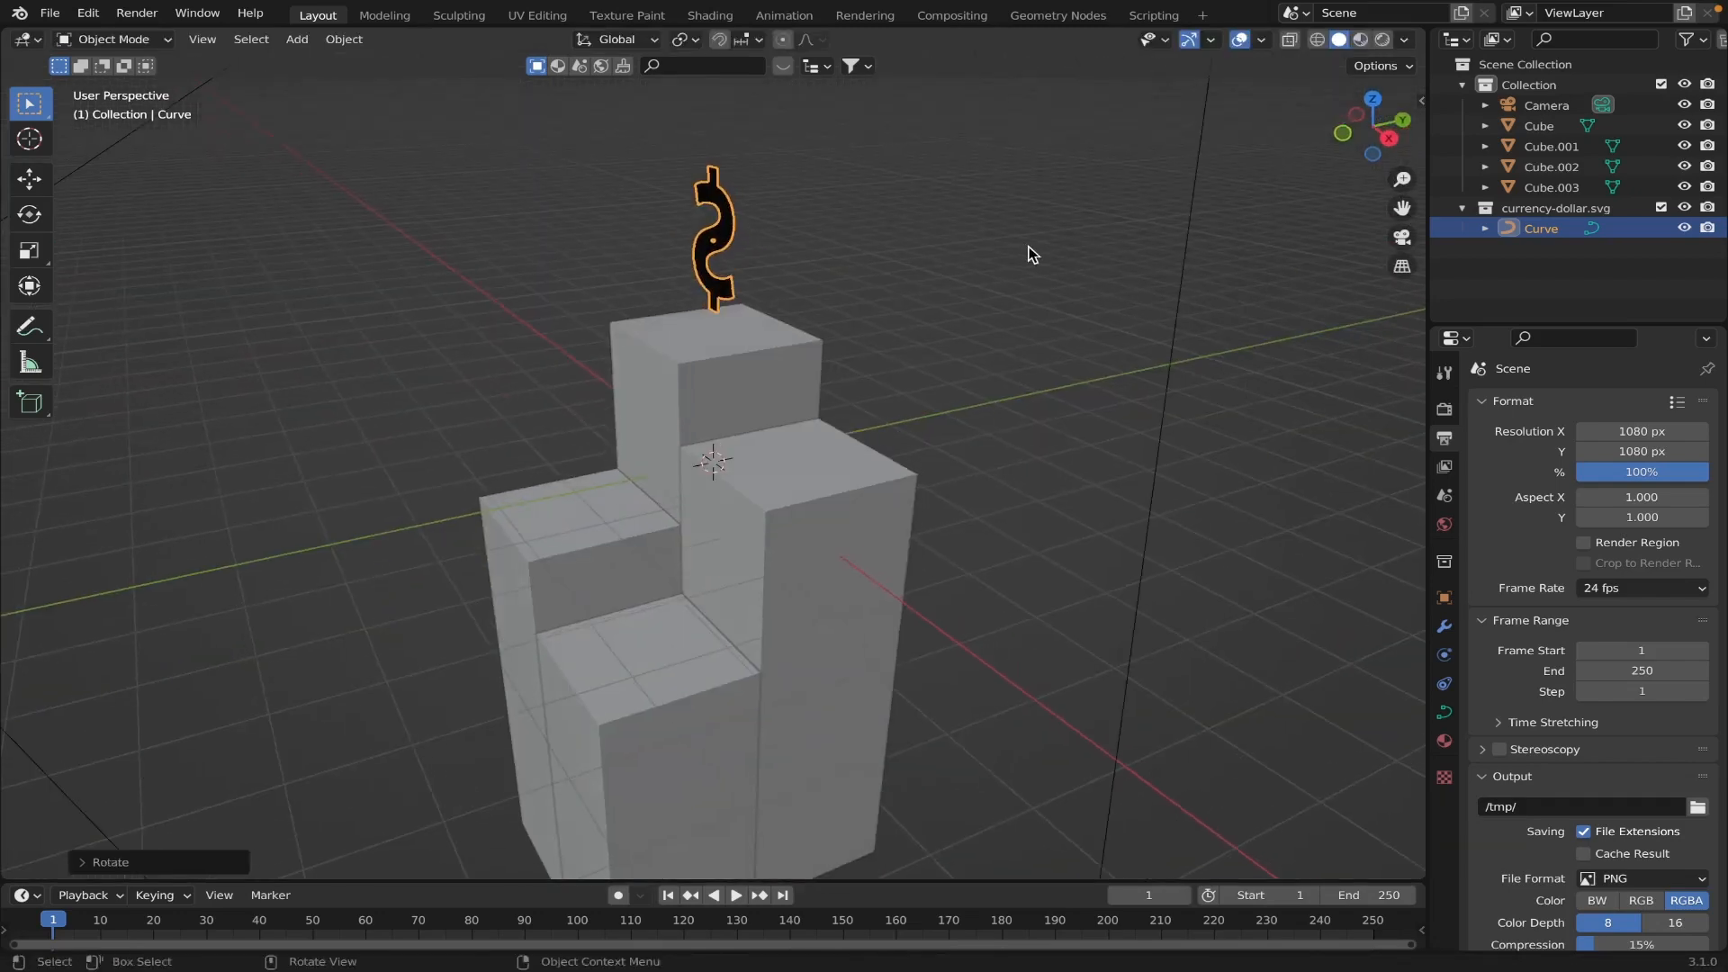
type("z")
type("90")
key("Return")
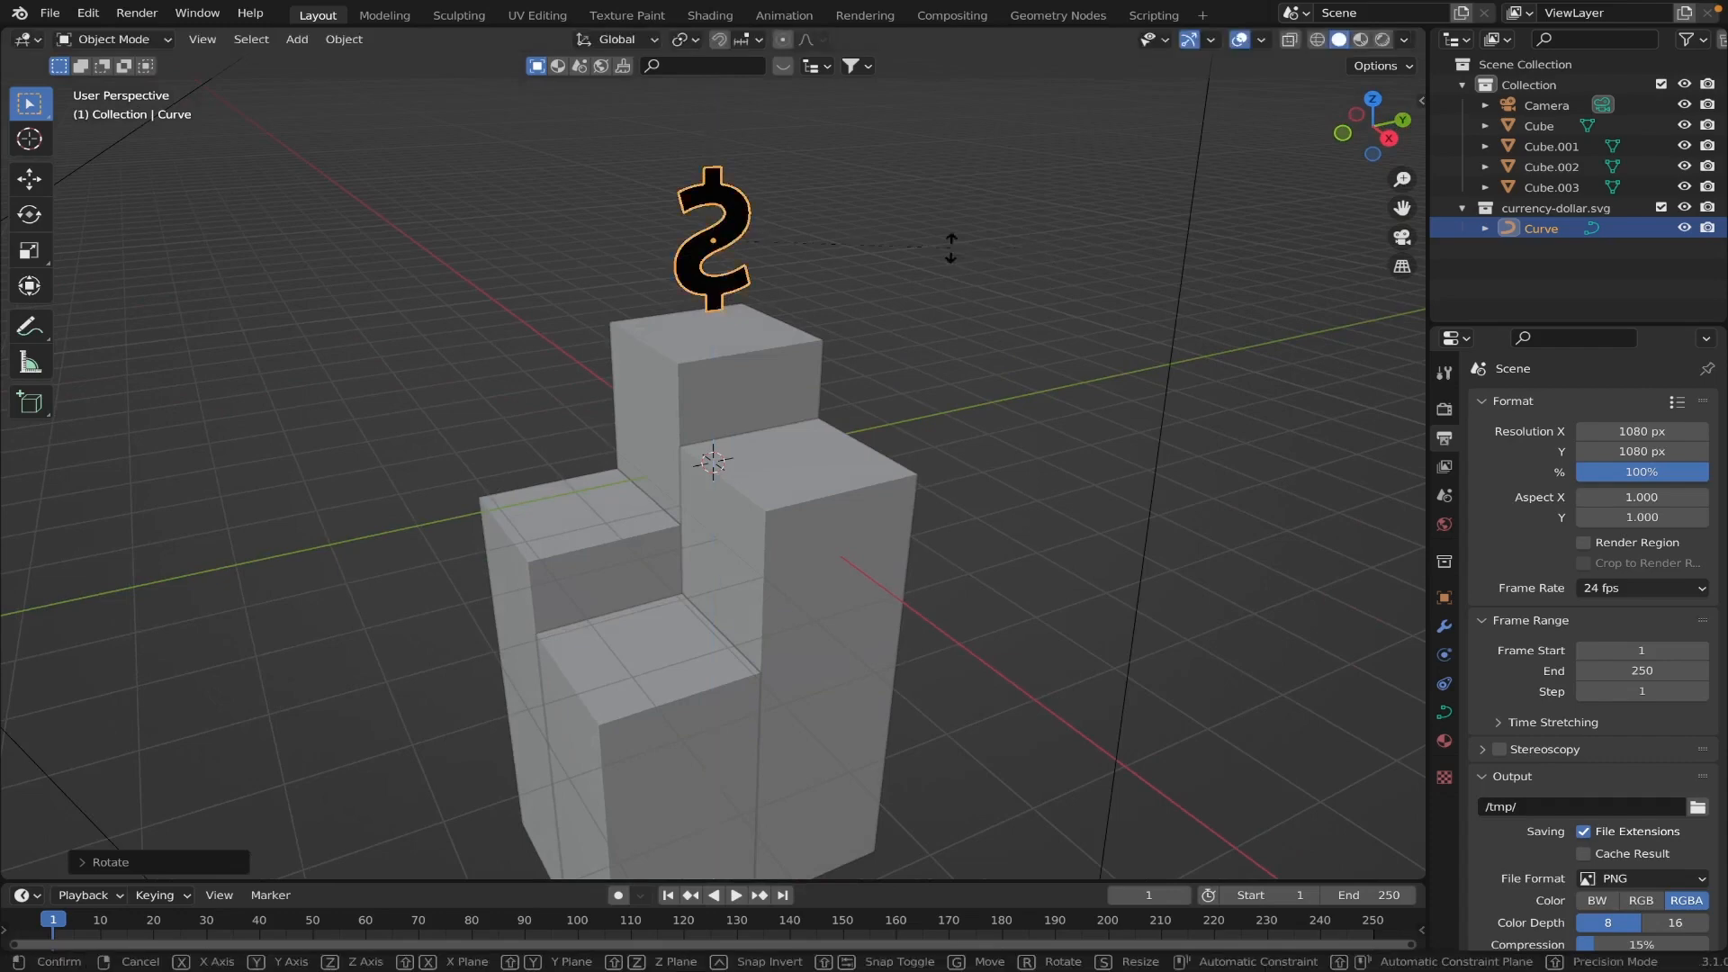
type("rz180")
key("Return")
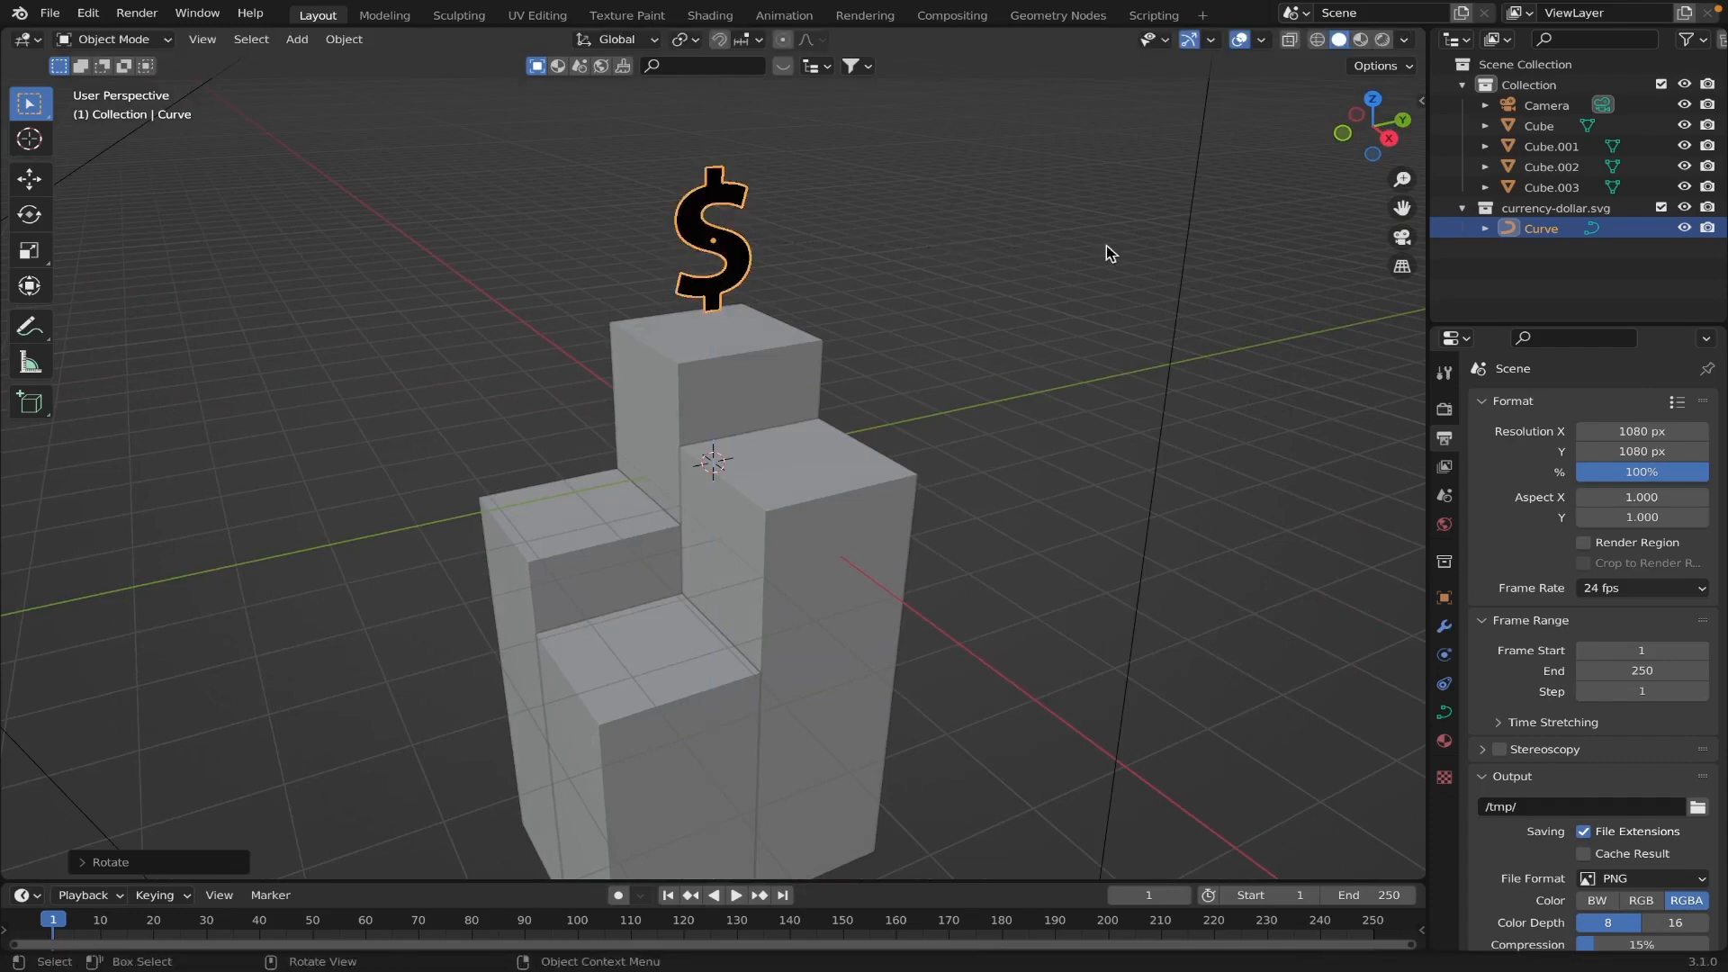
In the camera view, scale the dollar symbol down to fit the frame and lower it along Z toward the tallest pillar.
left_click(1403, 238)
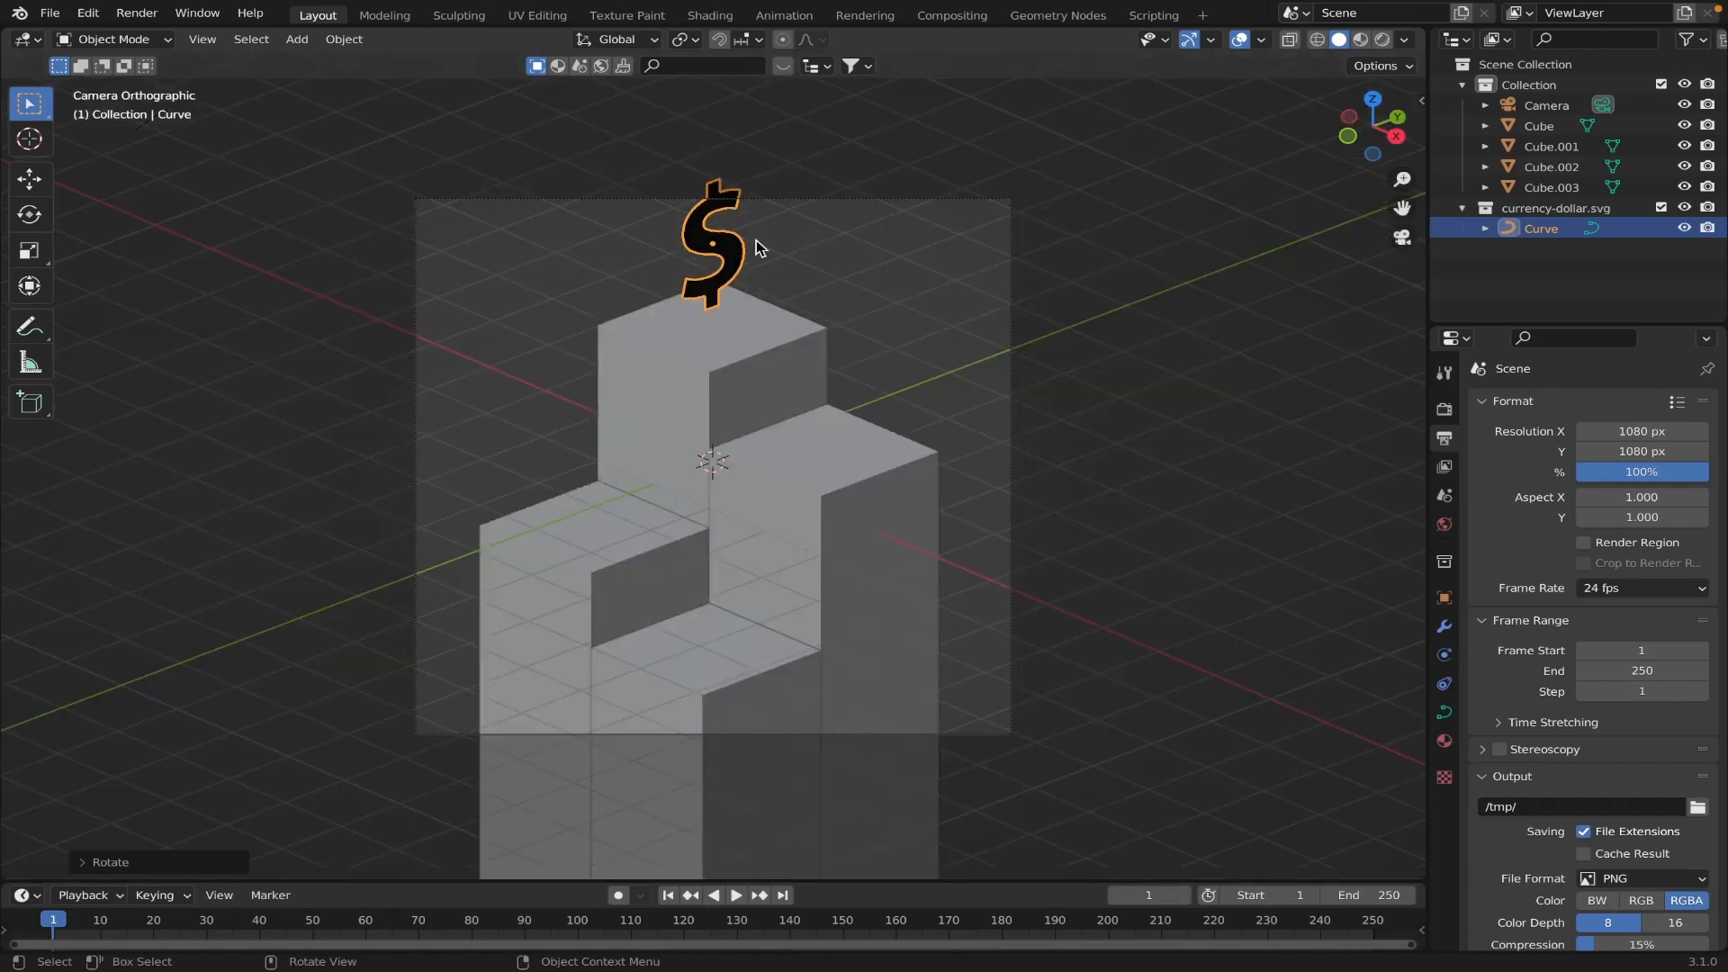
key("s")
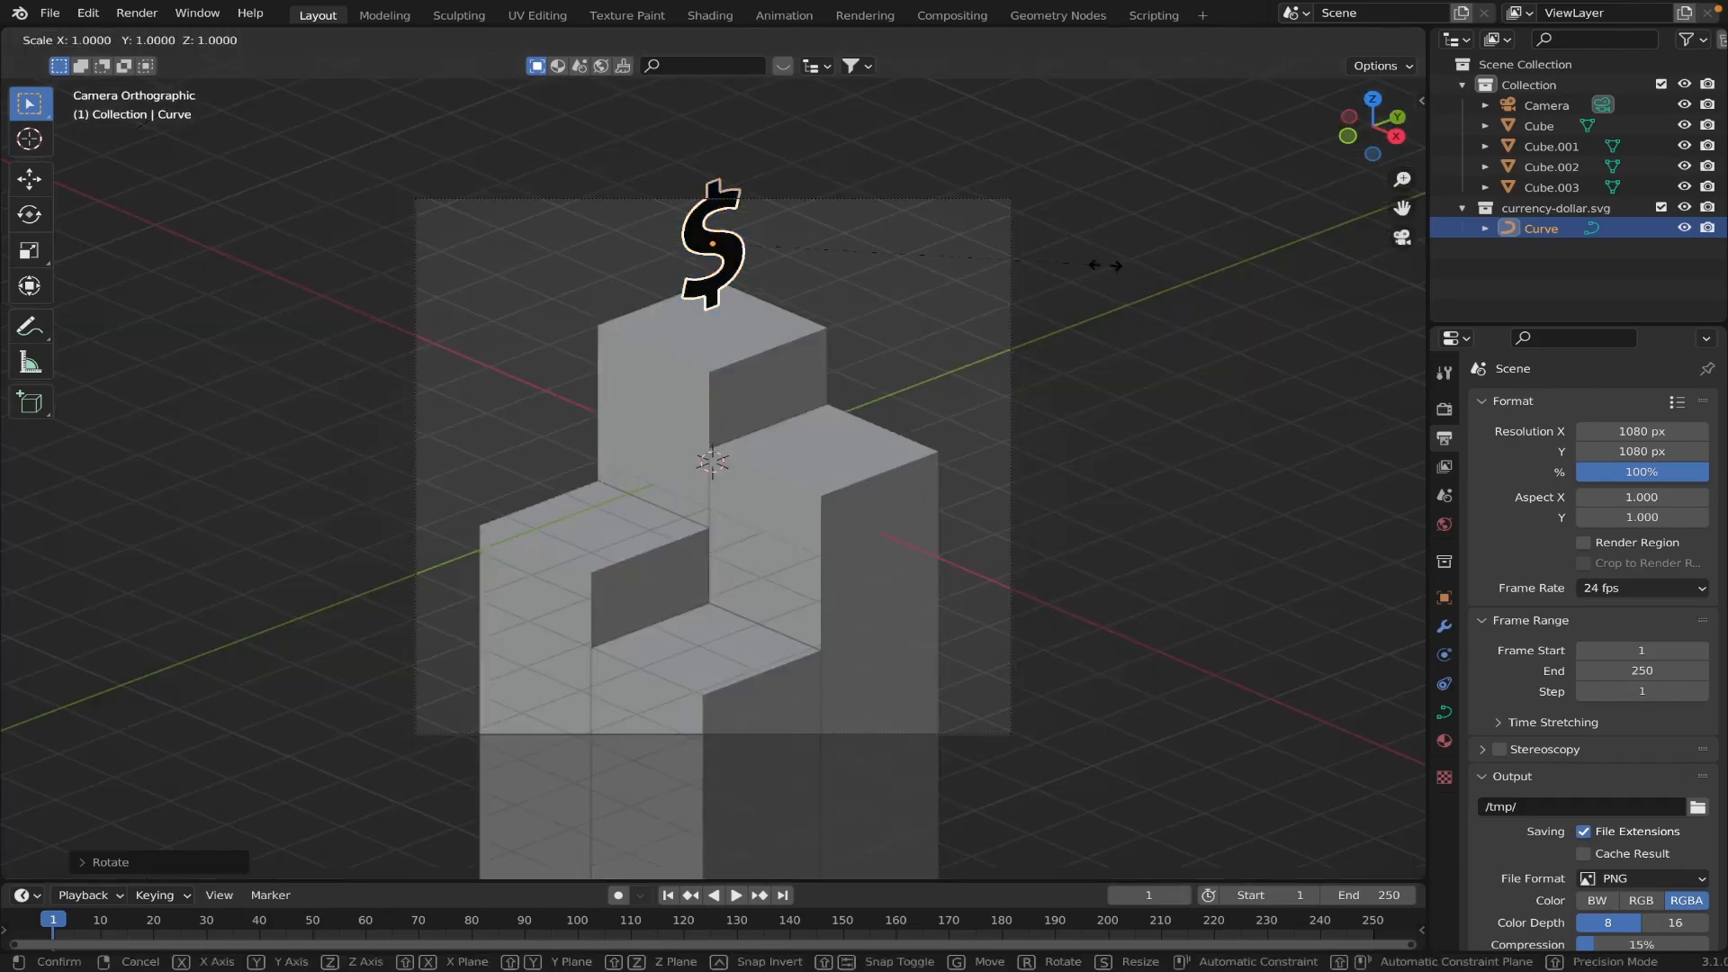
left_click(1007, 281)
key("z")
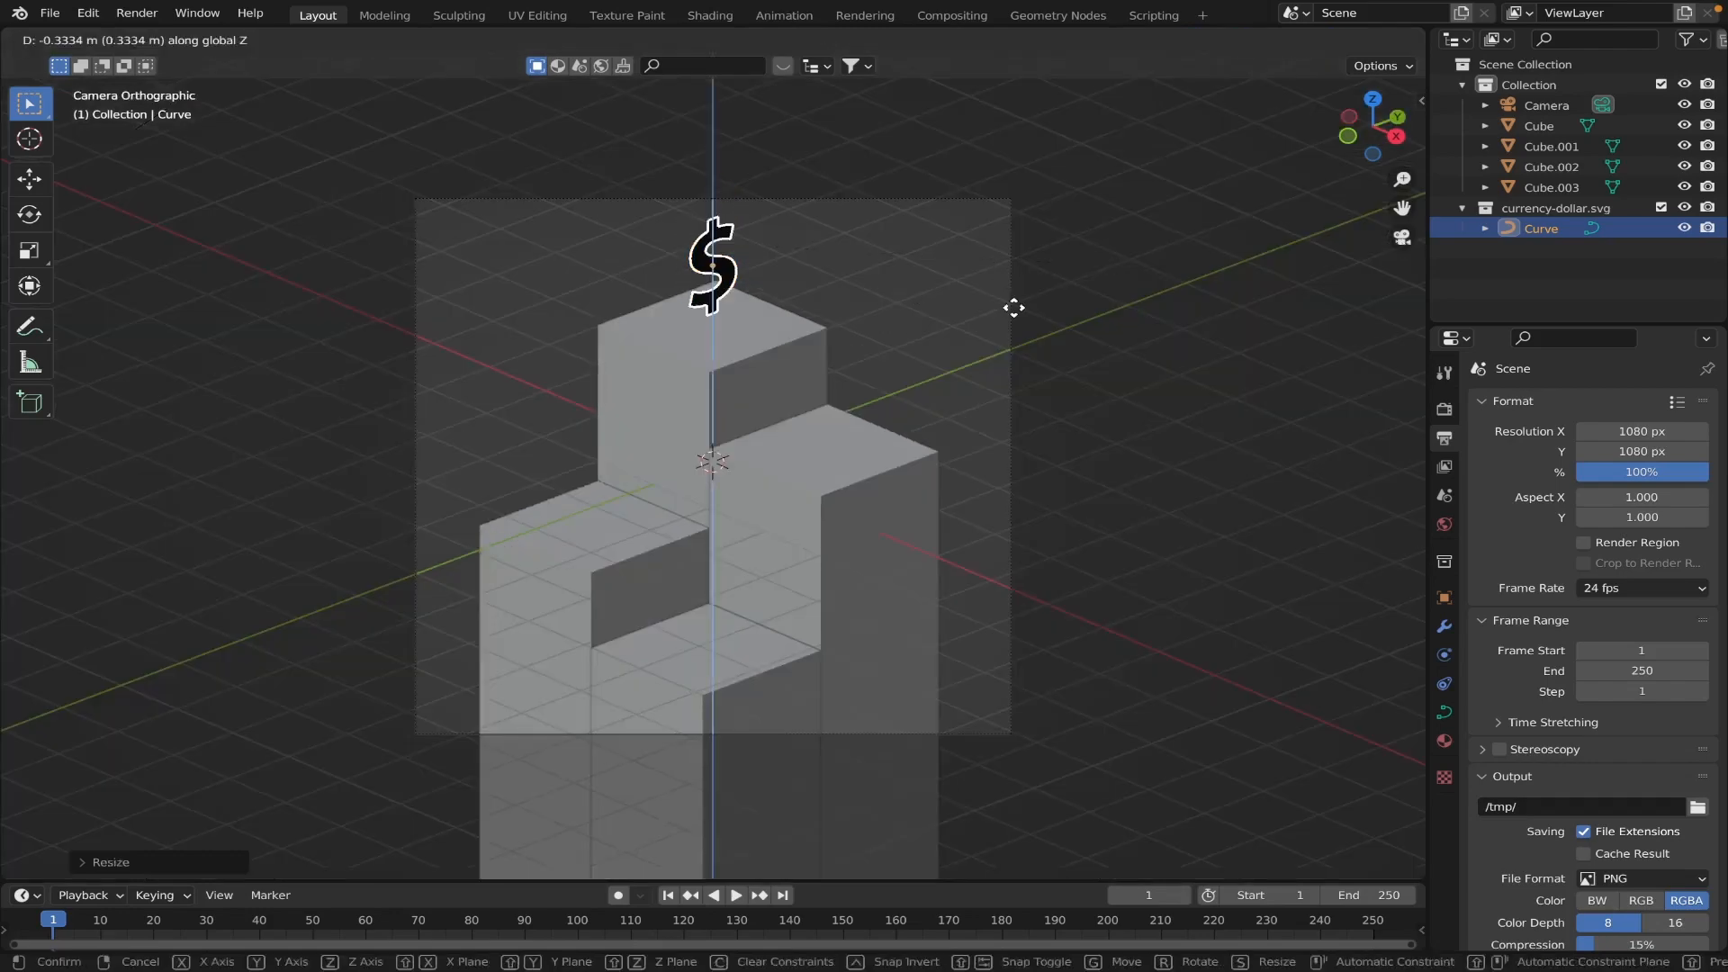
left_click(922, 310)
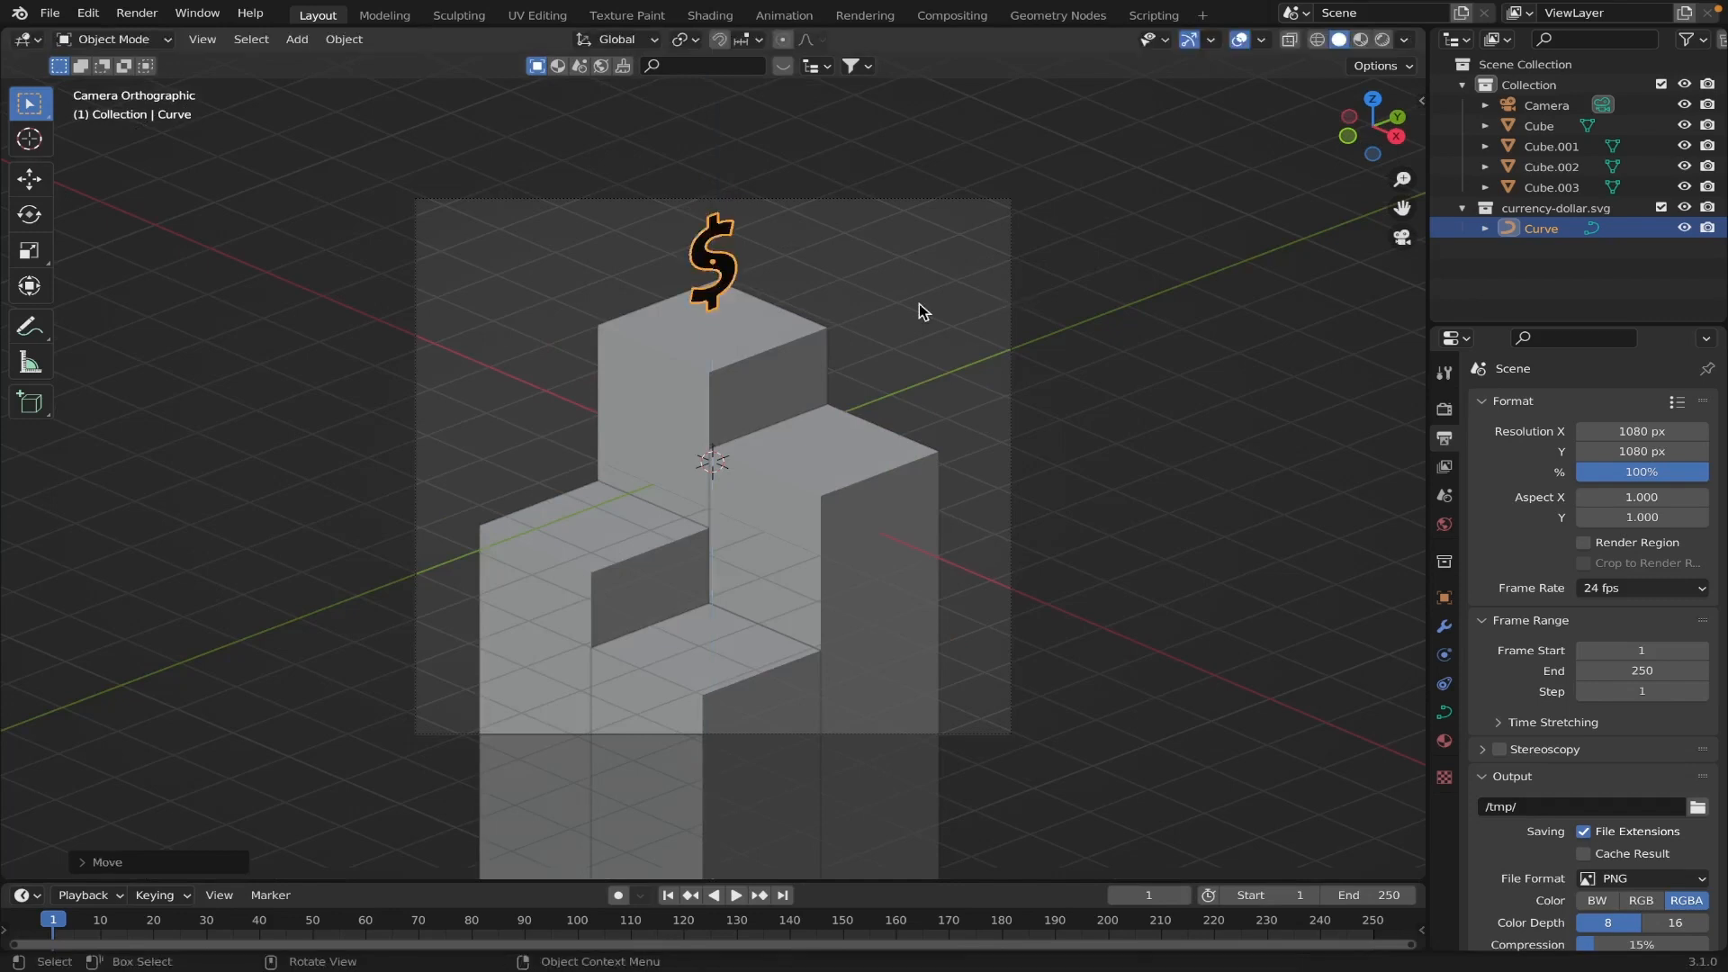
Deselect the dollar symbol and check its placement above the tallest pillar from the front view.
left_click(849, 297)
middle_click_drag(850, 296, 878, 289)
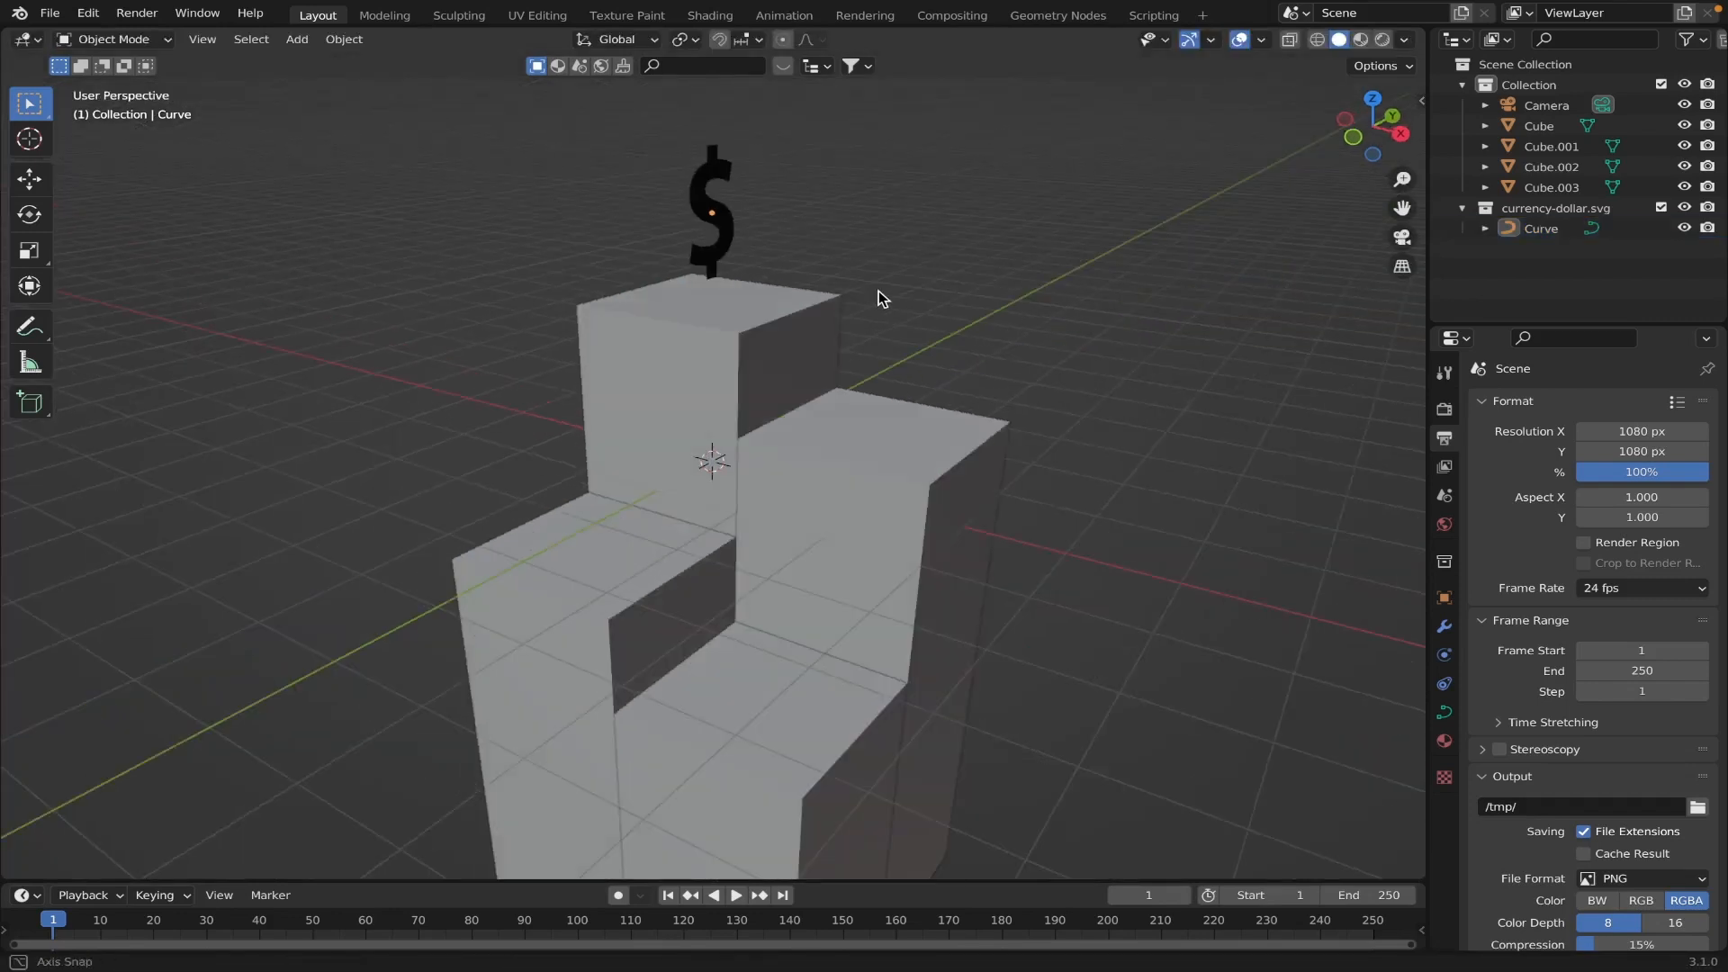
left_click(1352, 140)
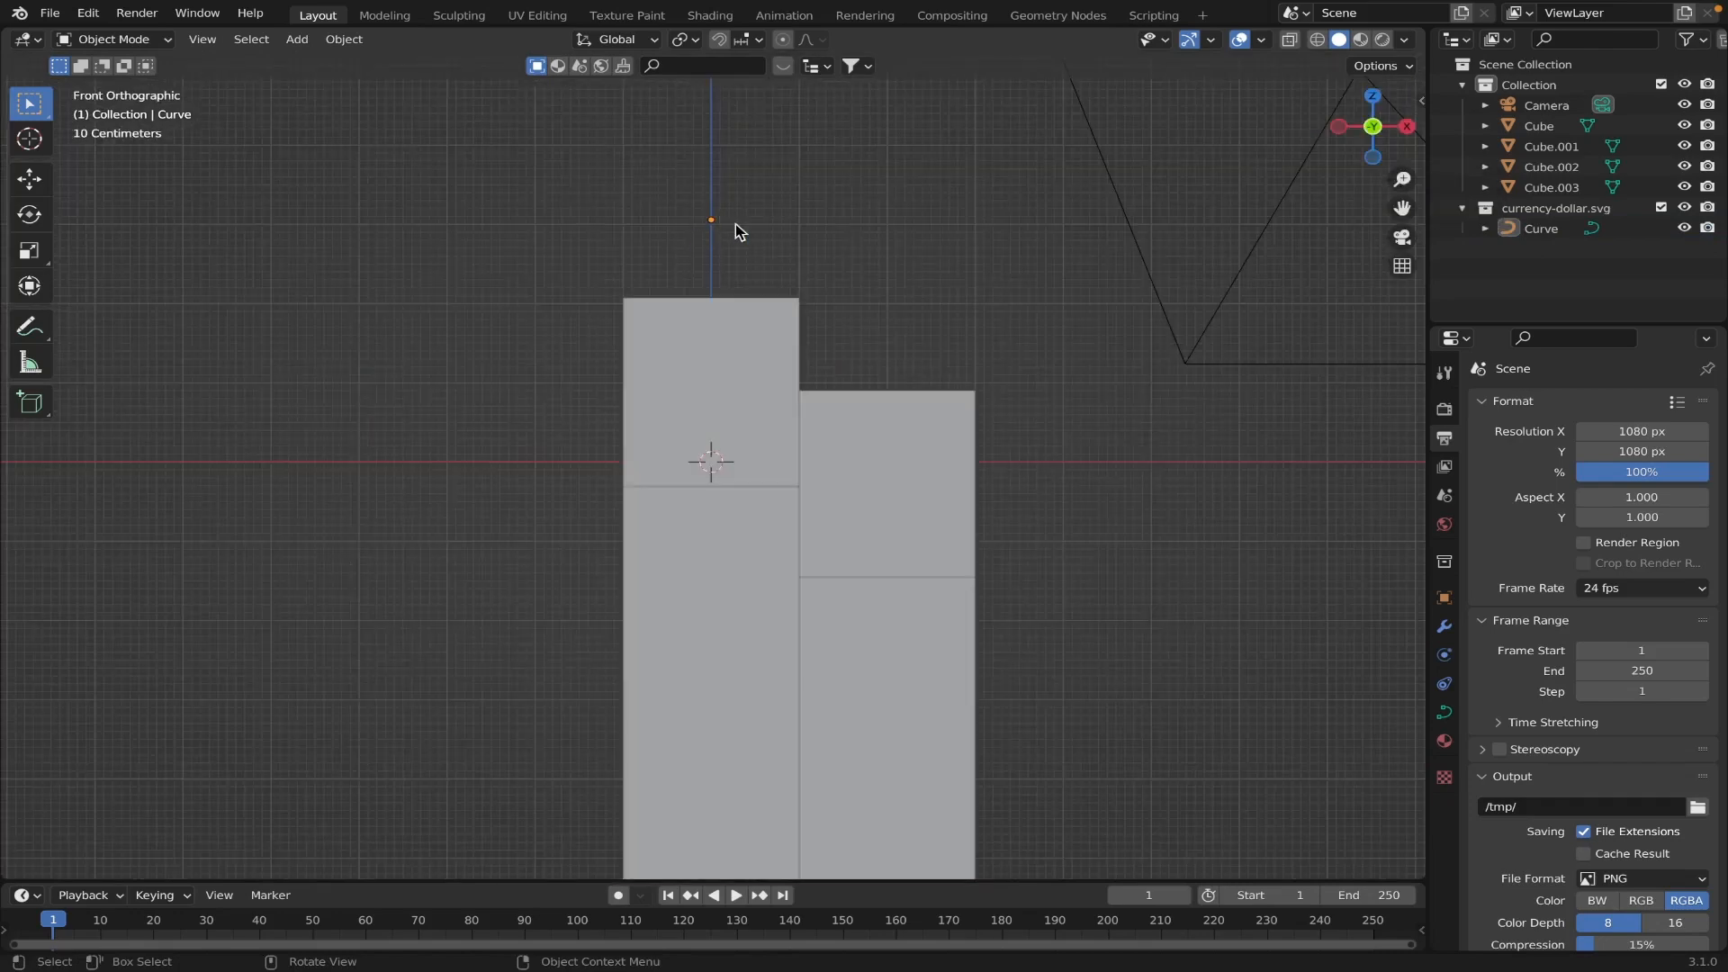
Extrude the dollar symbol curve into a solid shape using Adjust Extrusion.
middle_click_drag(736, 231, 660, 270)
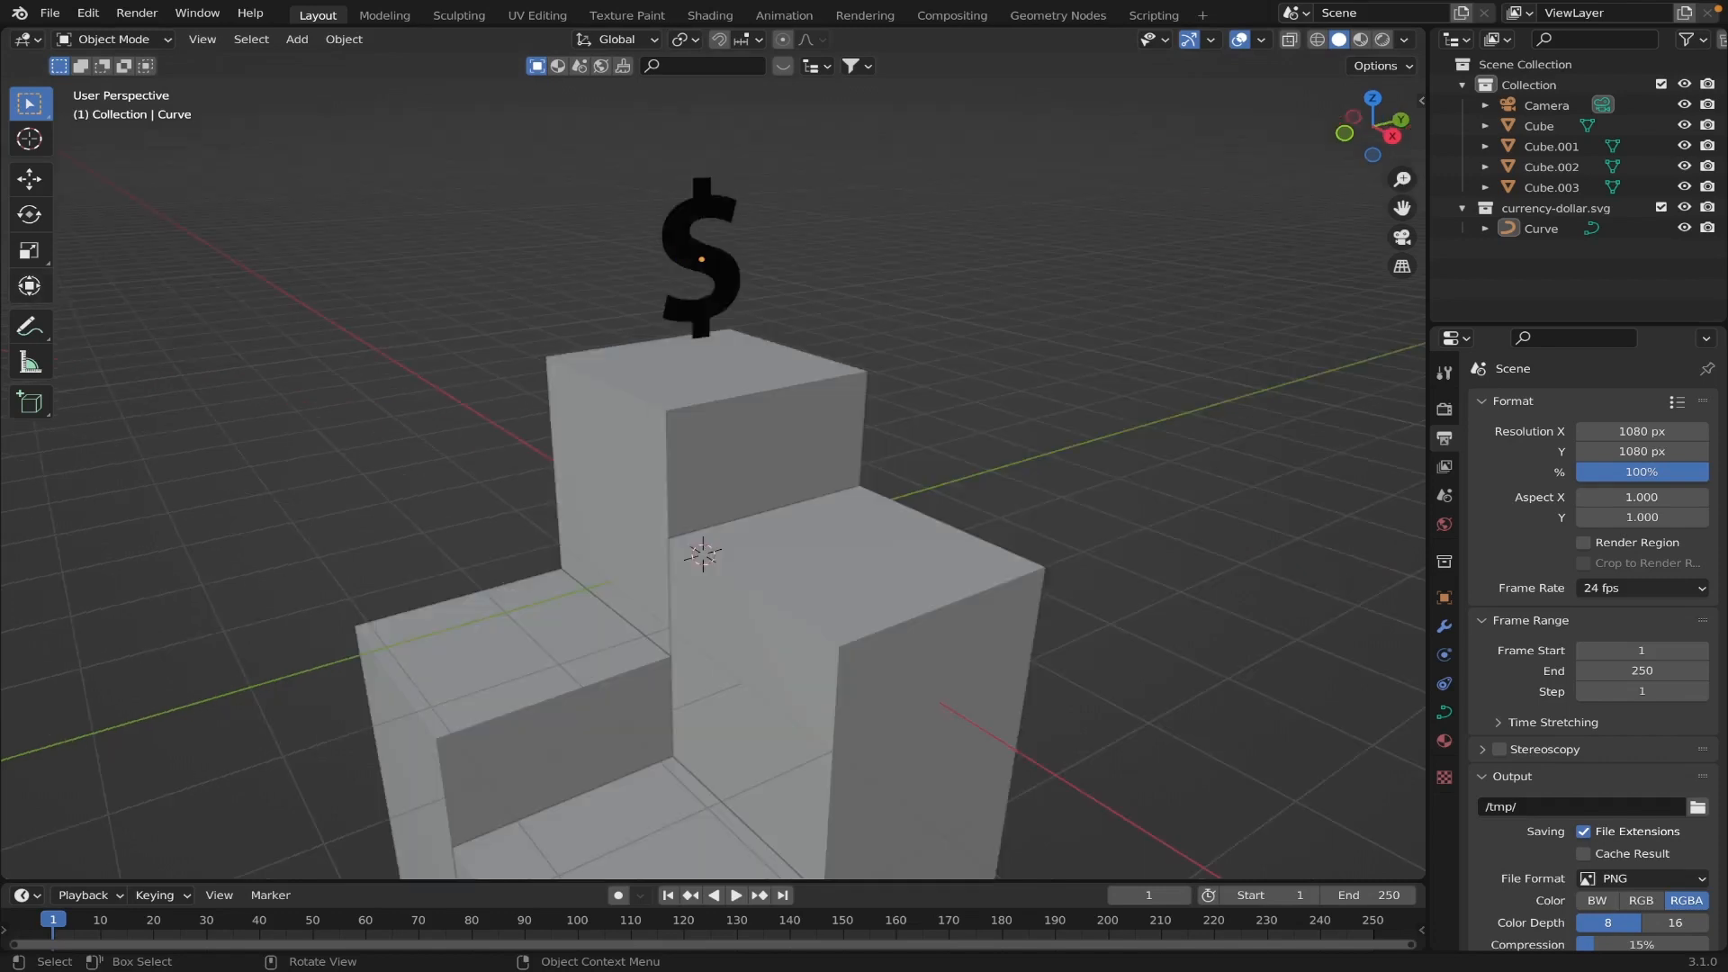
left_click(721, 284)
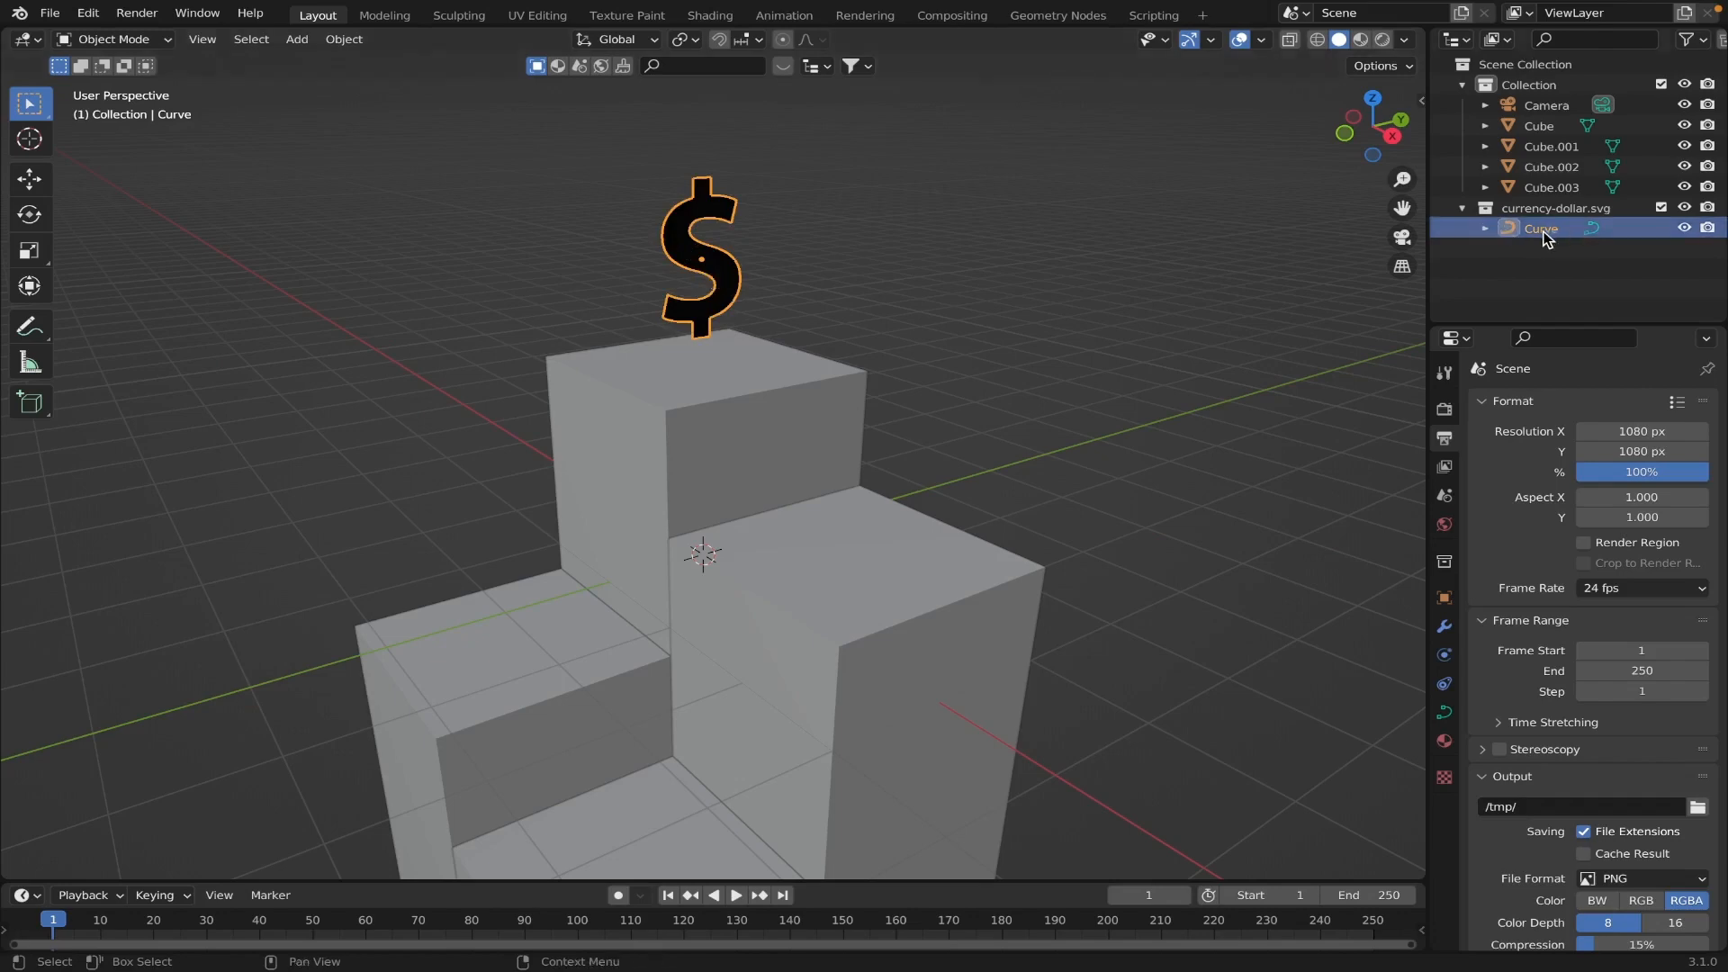
right_click(734, 283)
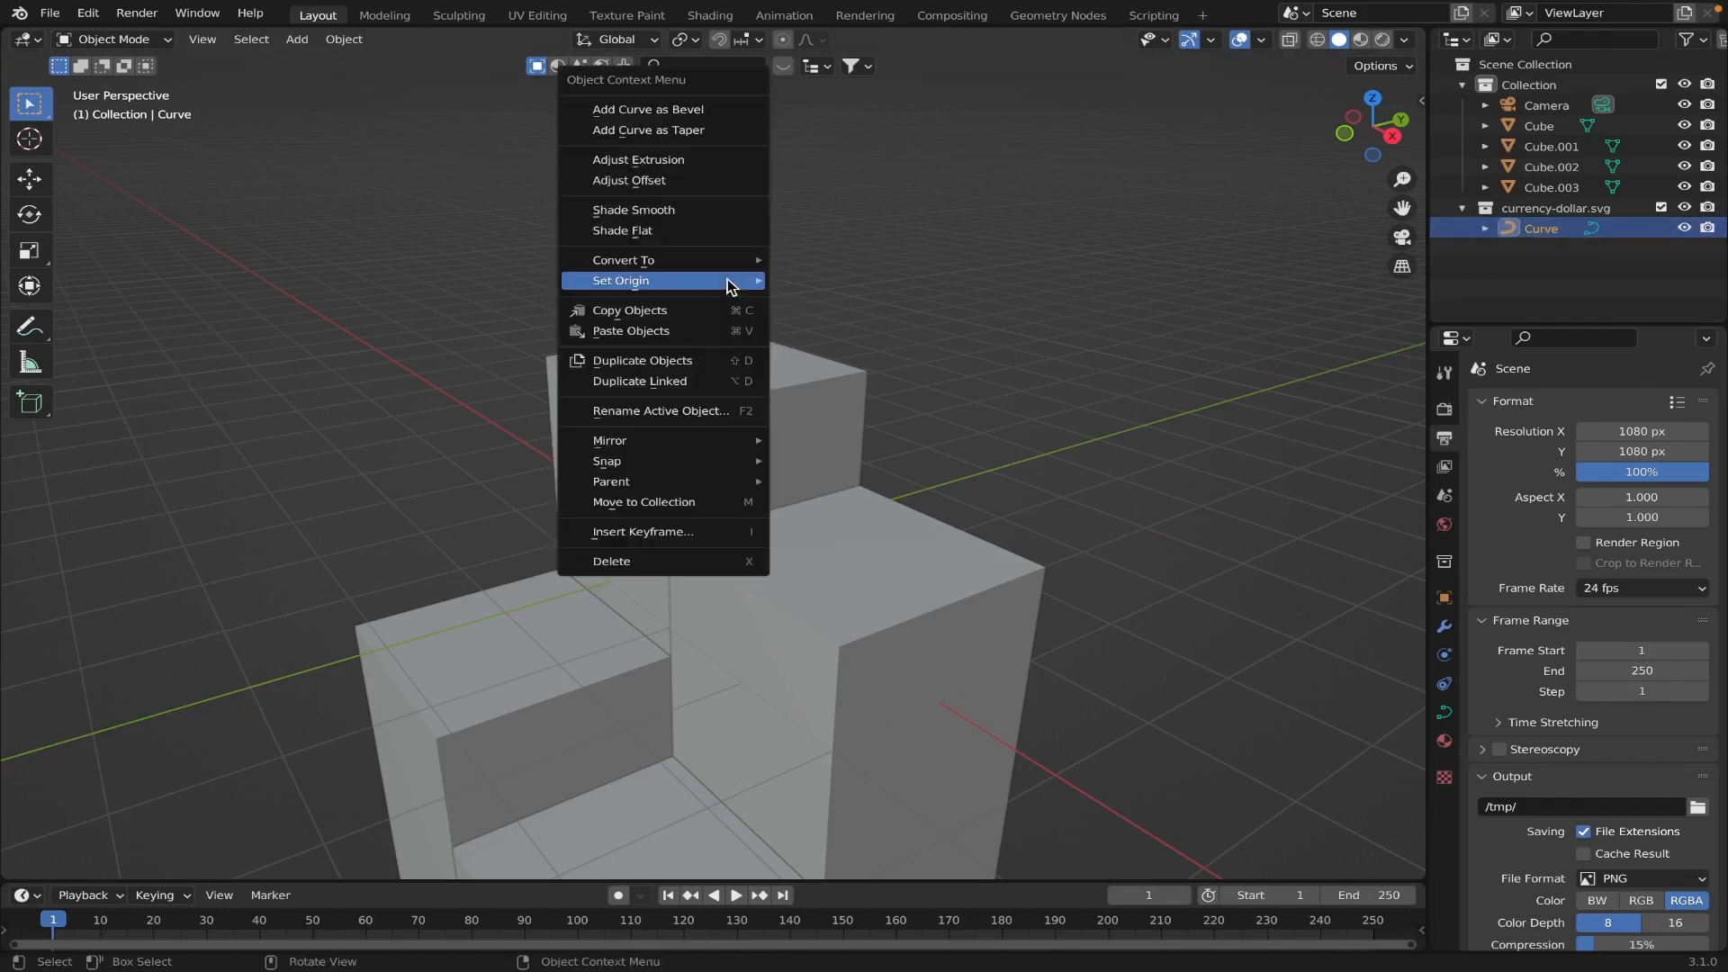
left_click(650, 161)
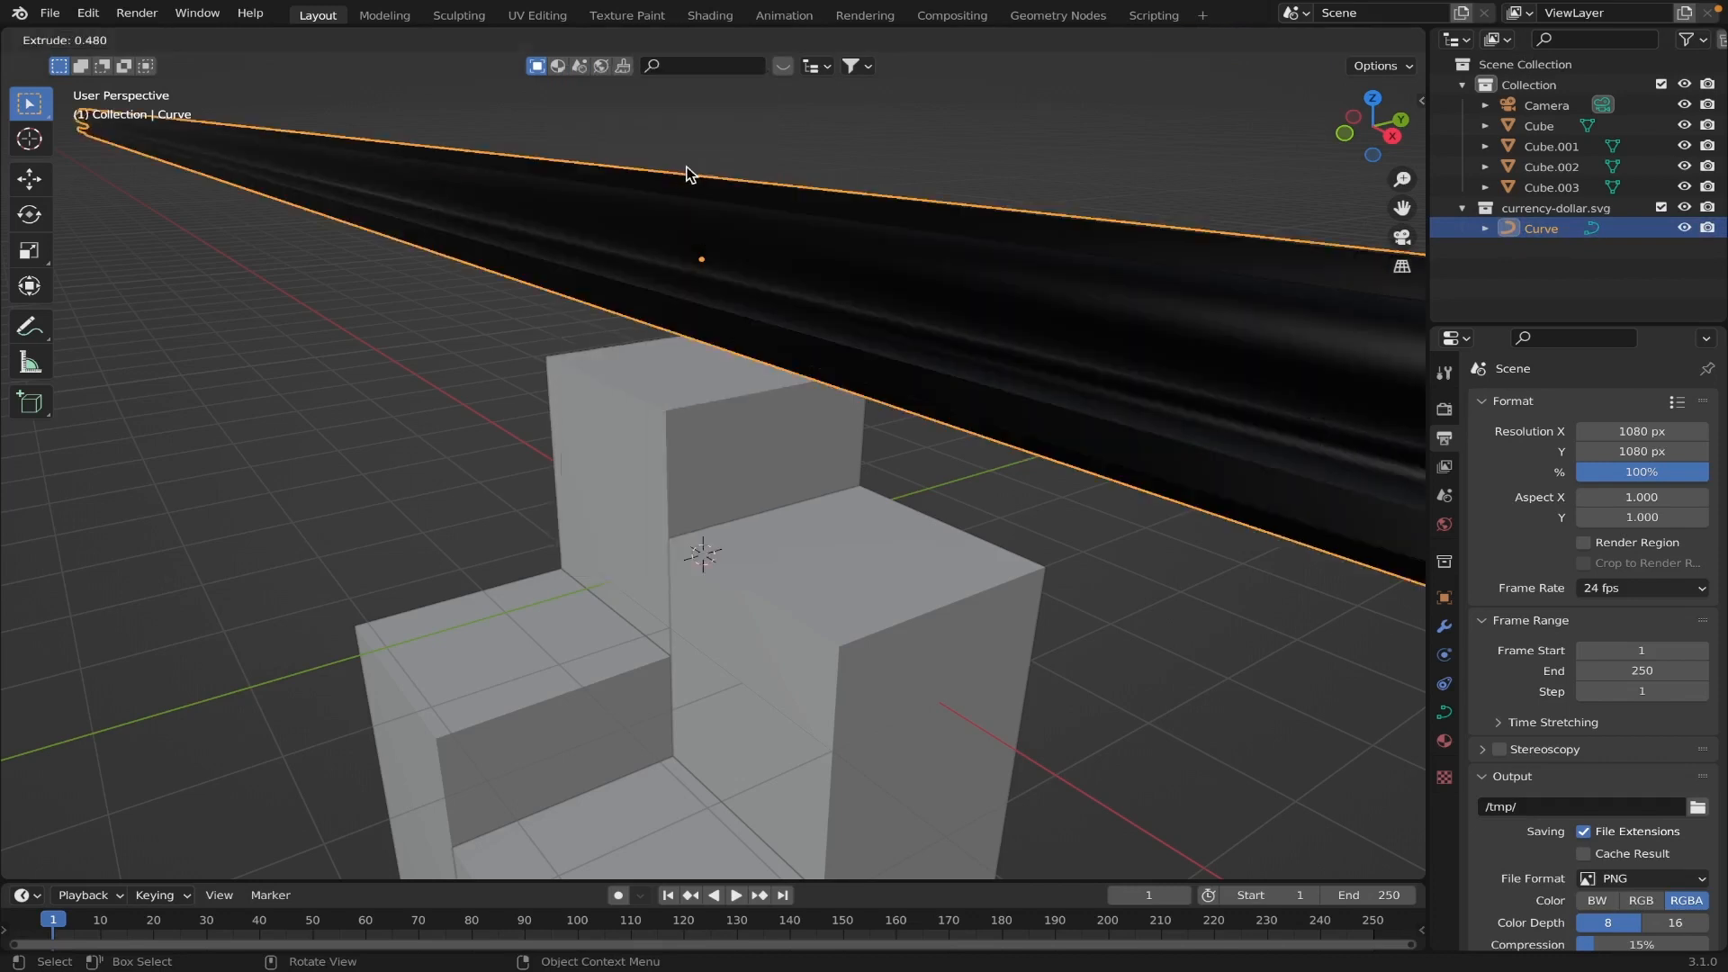
left_click(664, 174)
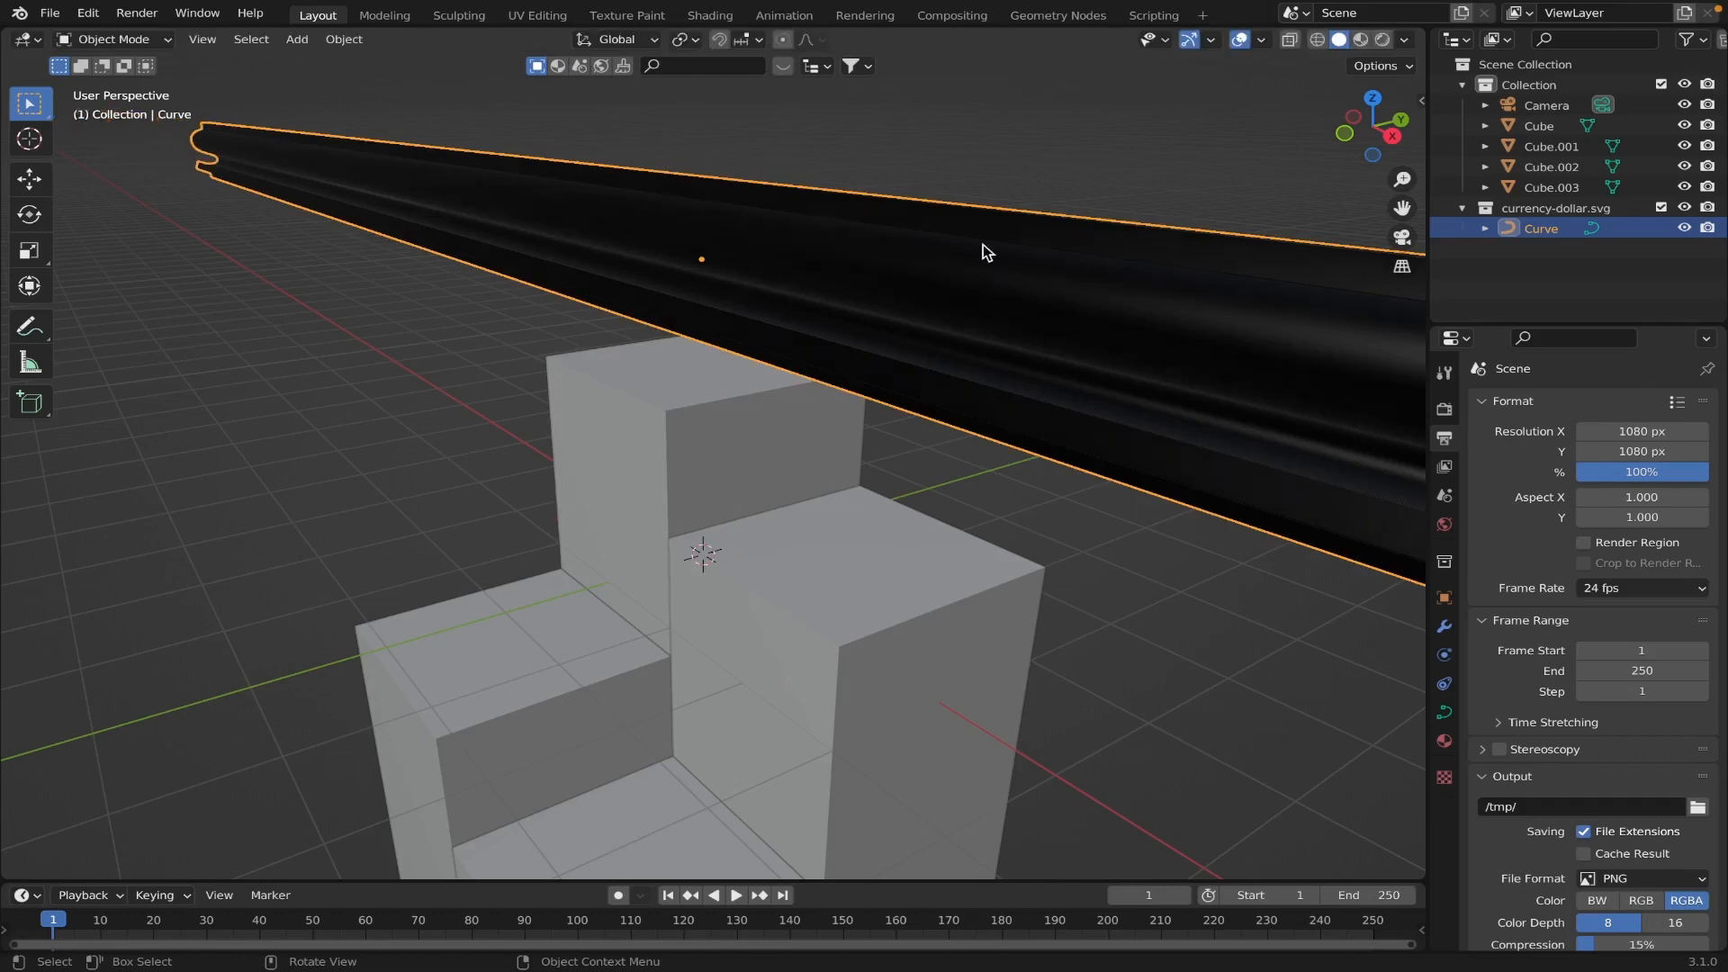
Scale the extruded dollar symbol down along the global X axis to a thin slab, and deselect it.
key("g")
key("s")
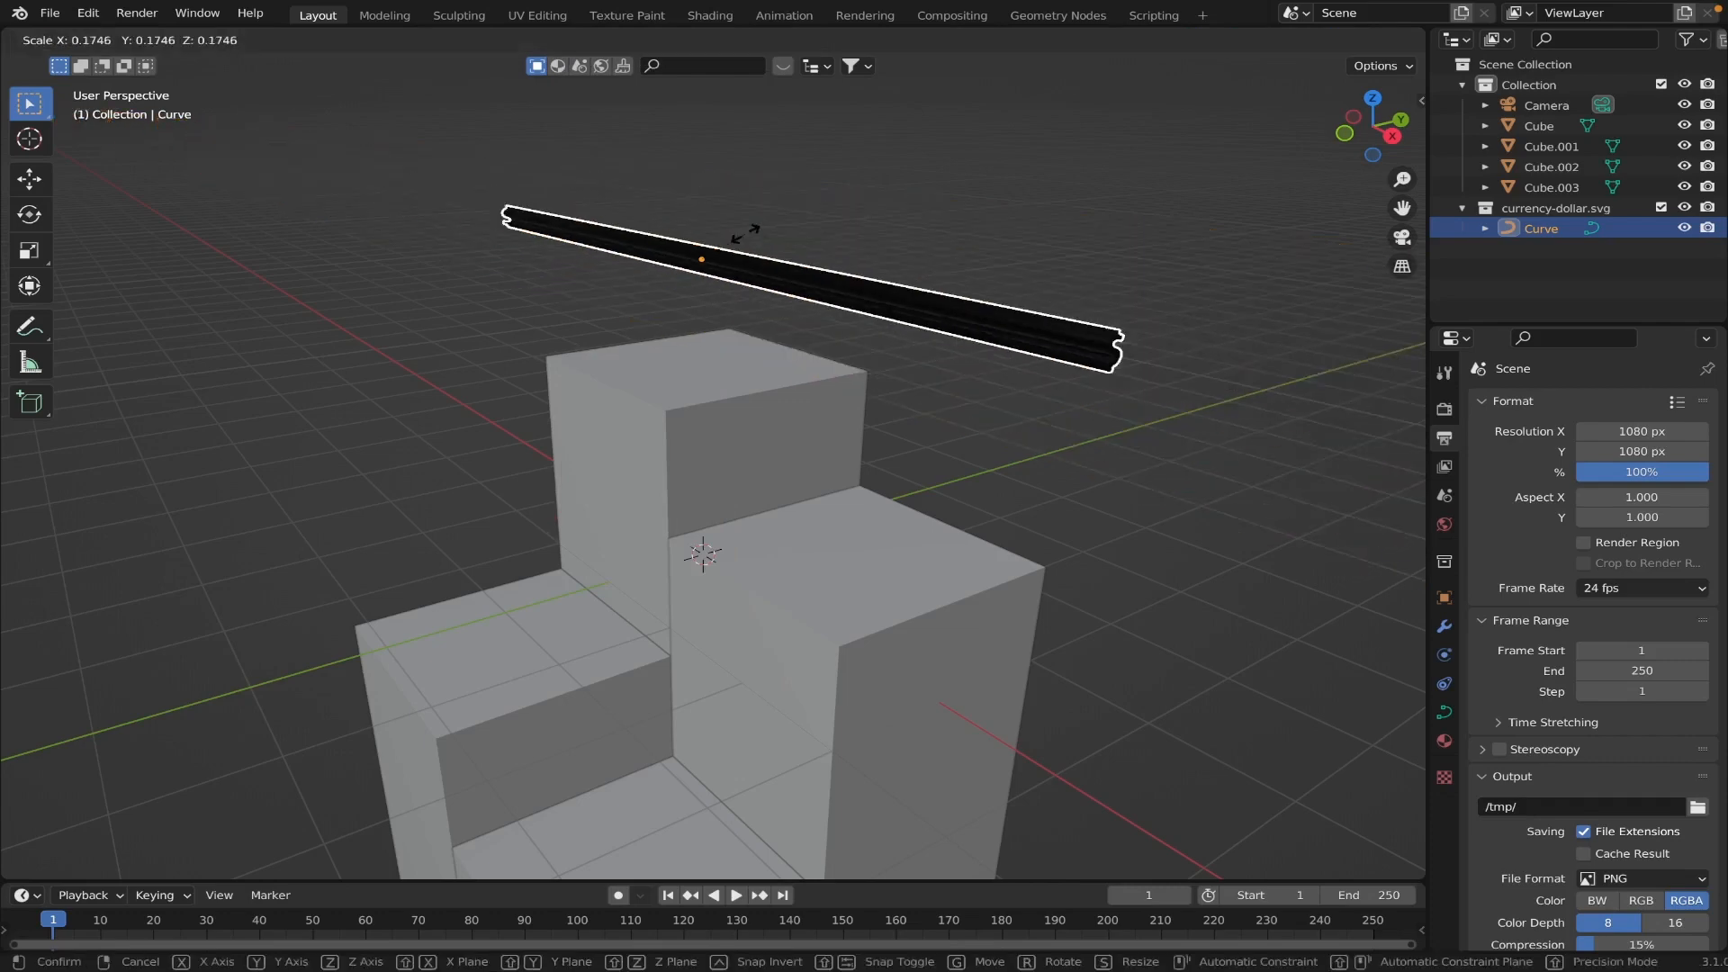
key("x")
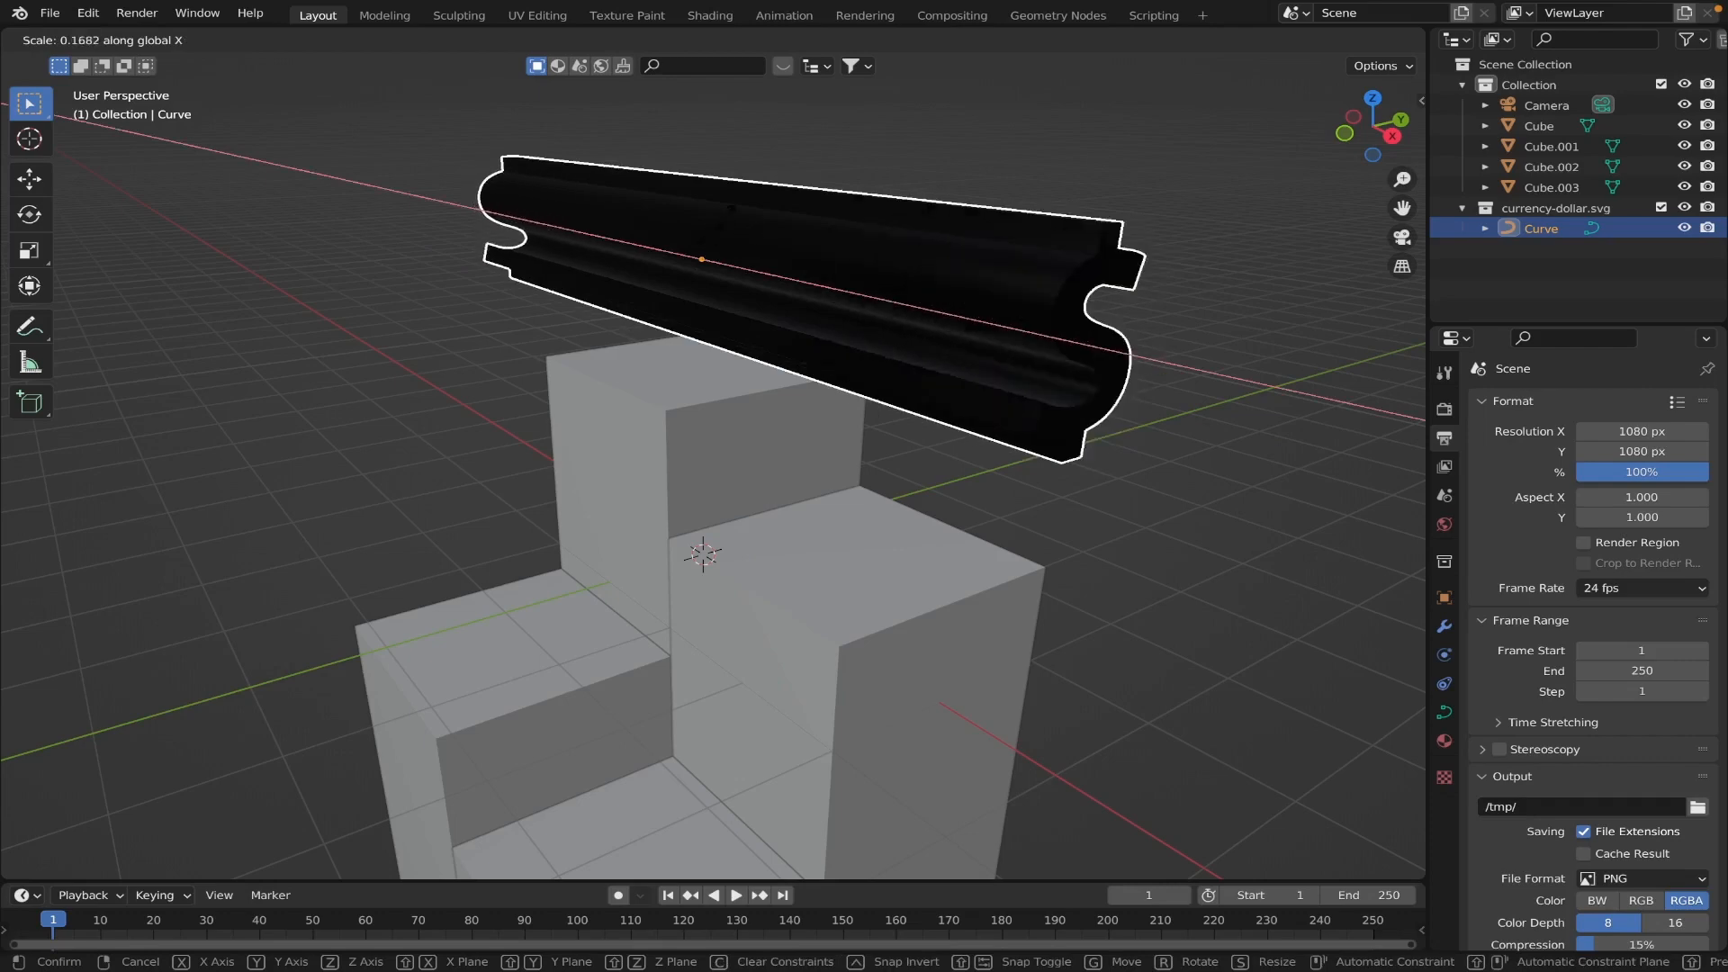
left_click(758, 234)
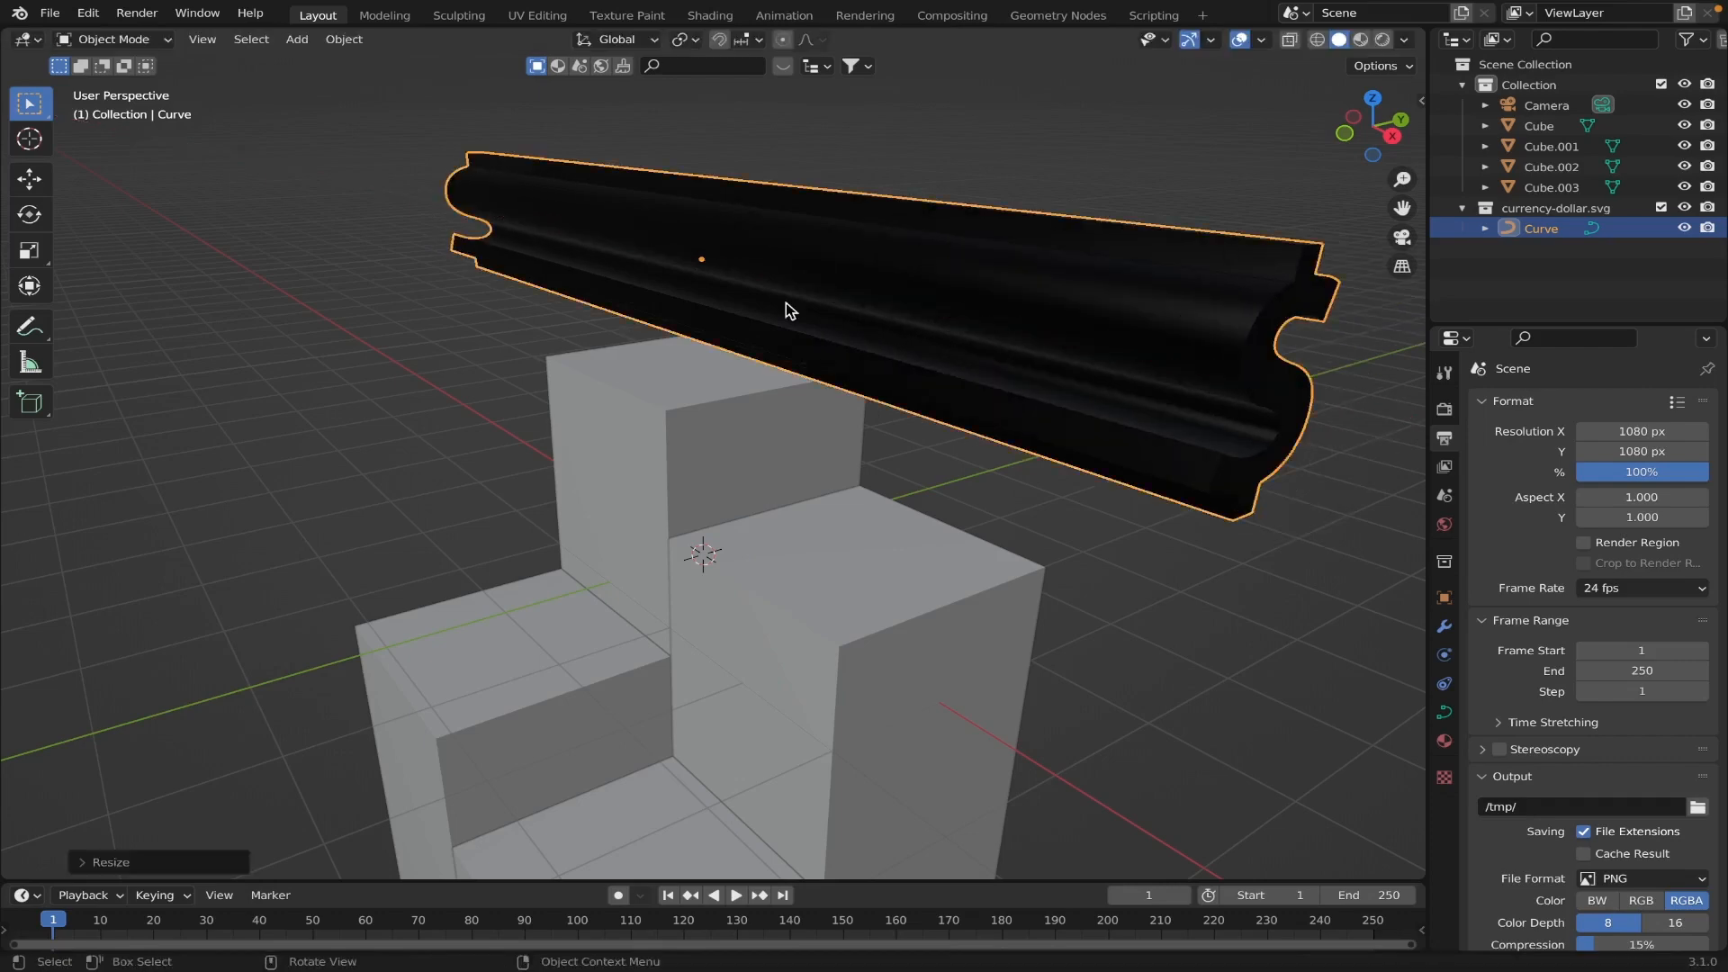
key("s")
key("x")
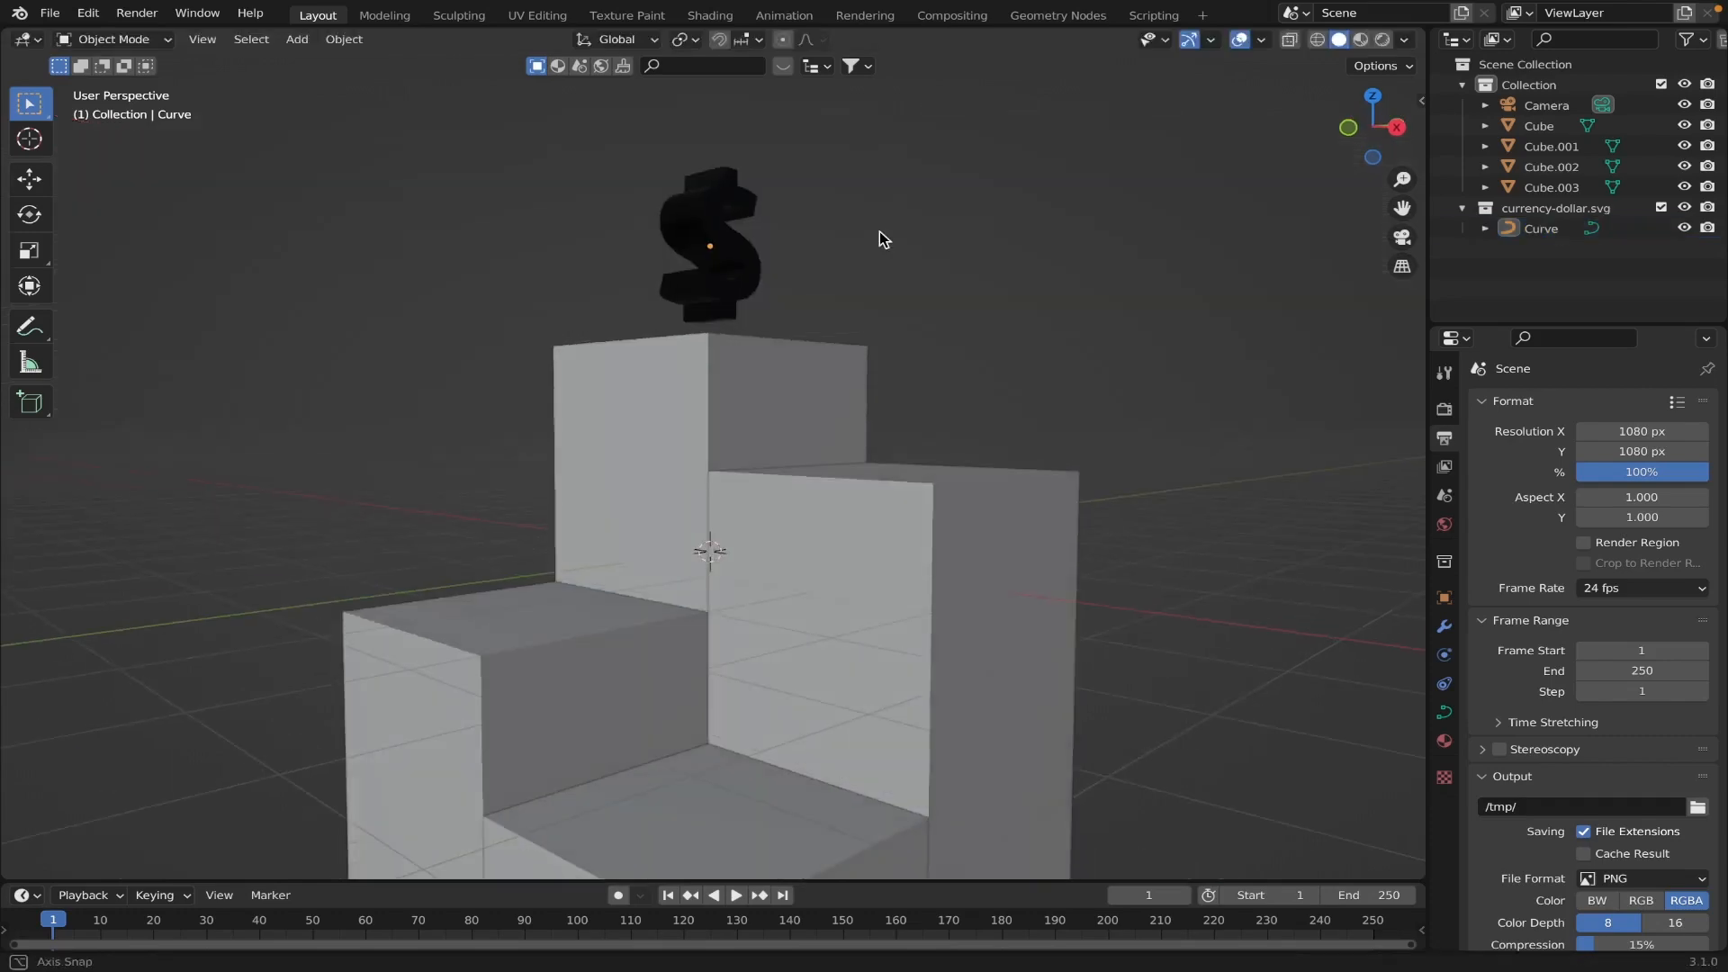
middle_click_drag(882, 238, 734, 296)
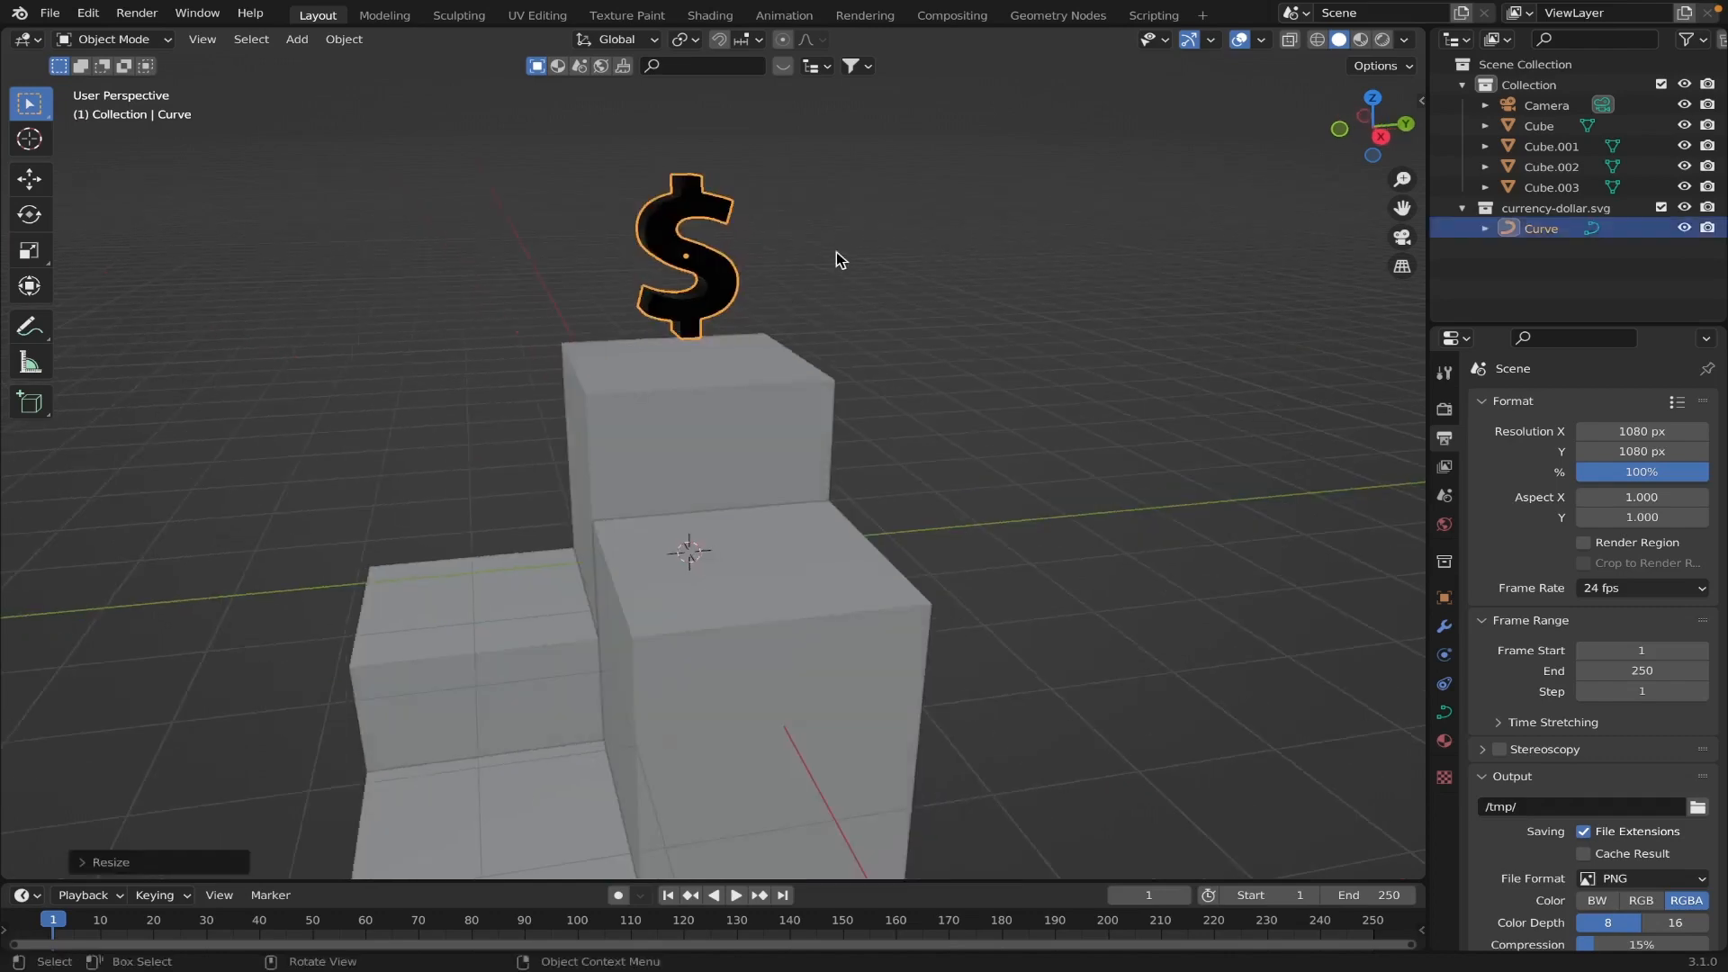
left_click(836, 255)
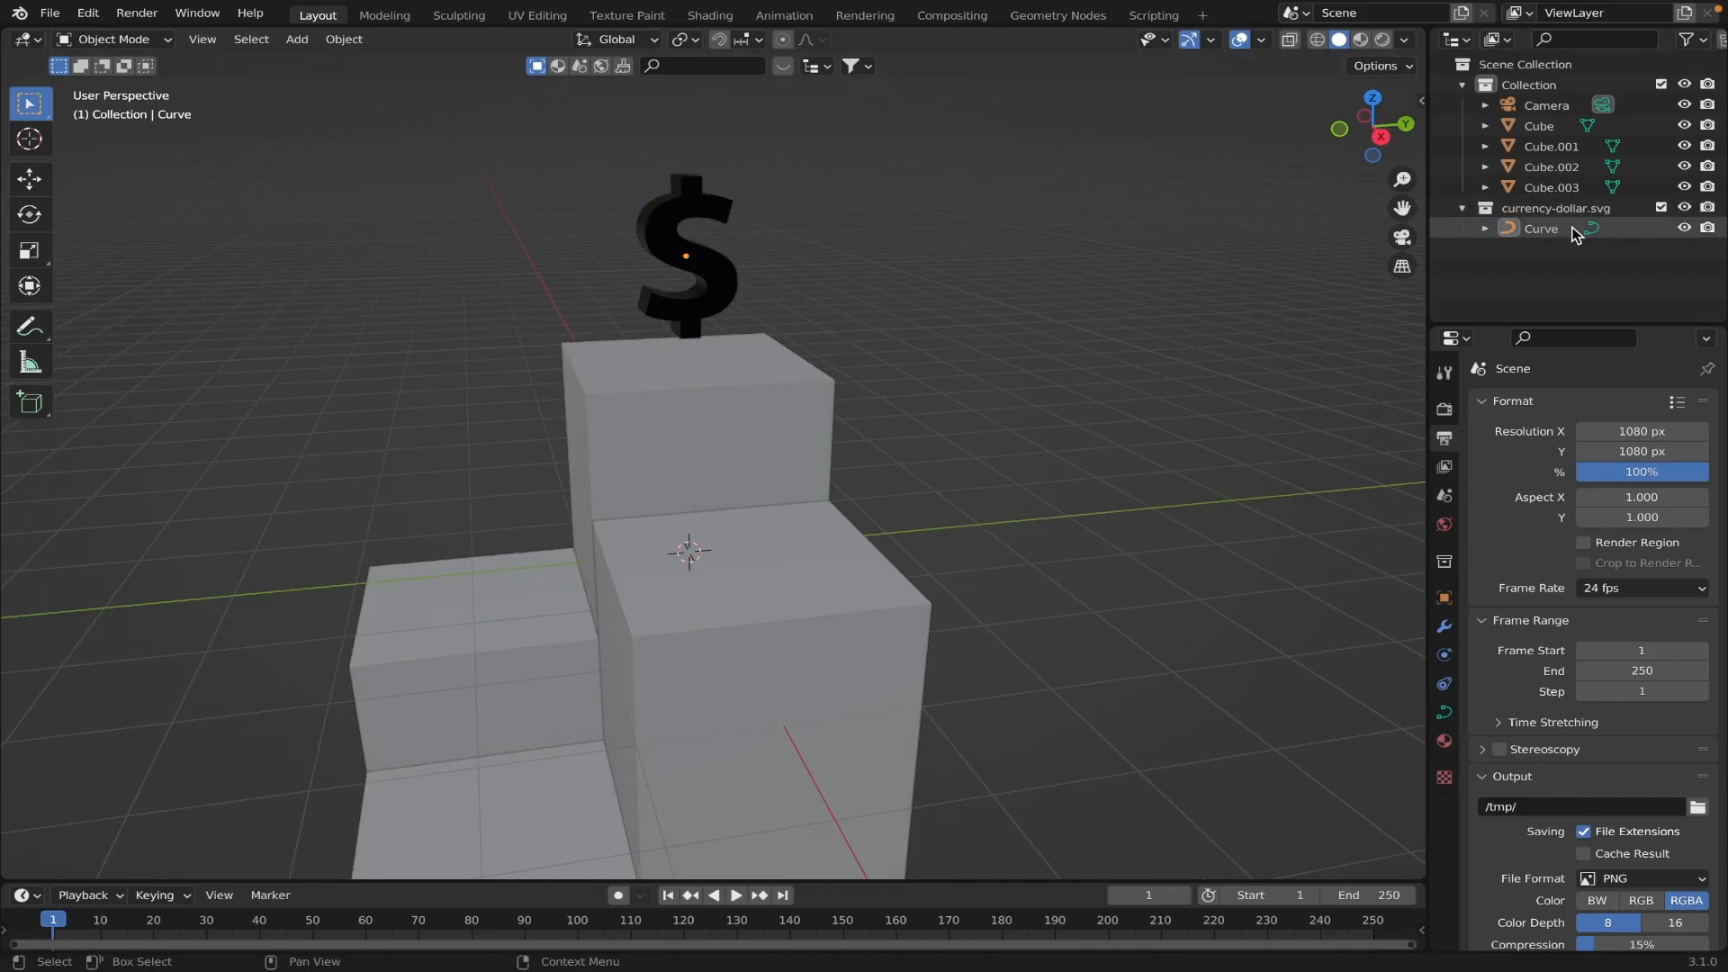
Convert the dollar symbol curve to a mesh and check its geometry in Edit Mode.
right_click(729, 296)
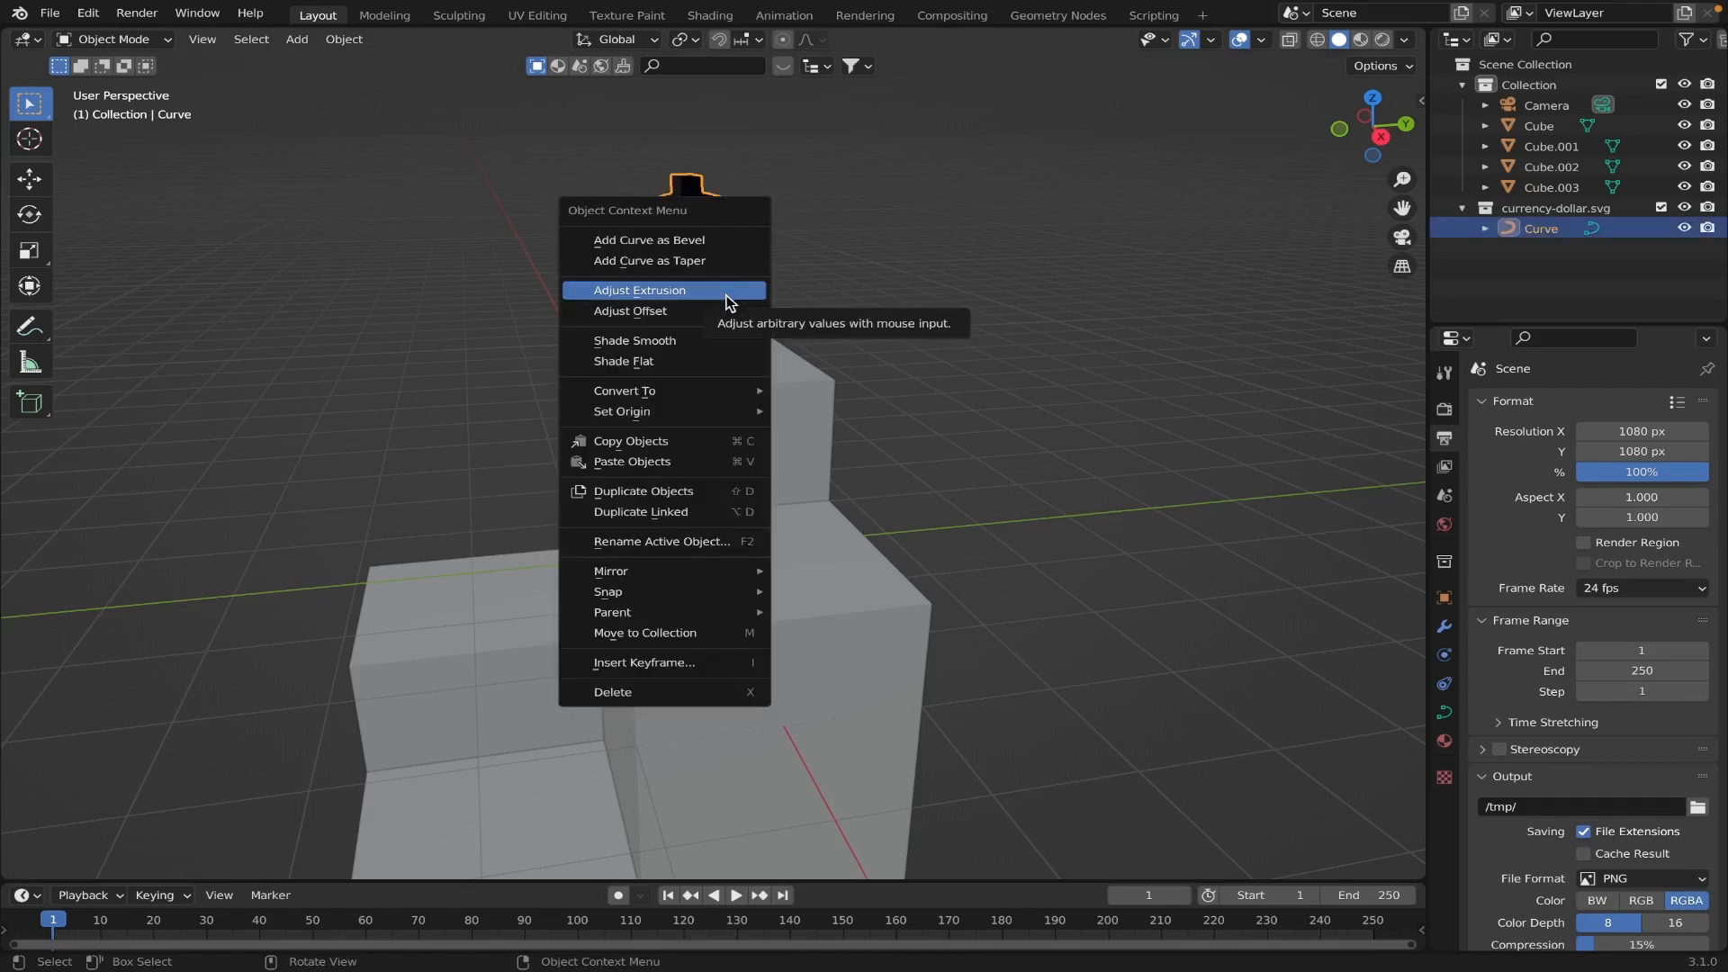
mouse_move(732, 390)
left_click(796, 414)
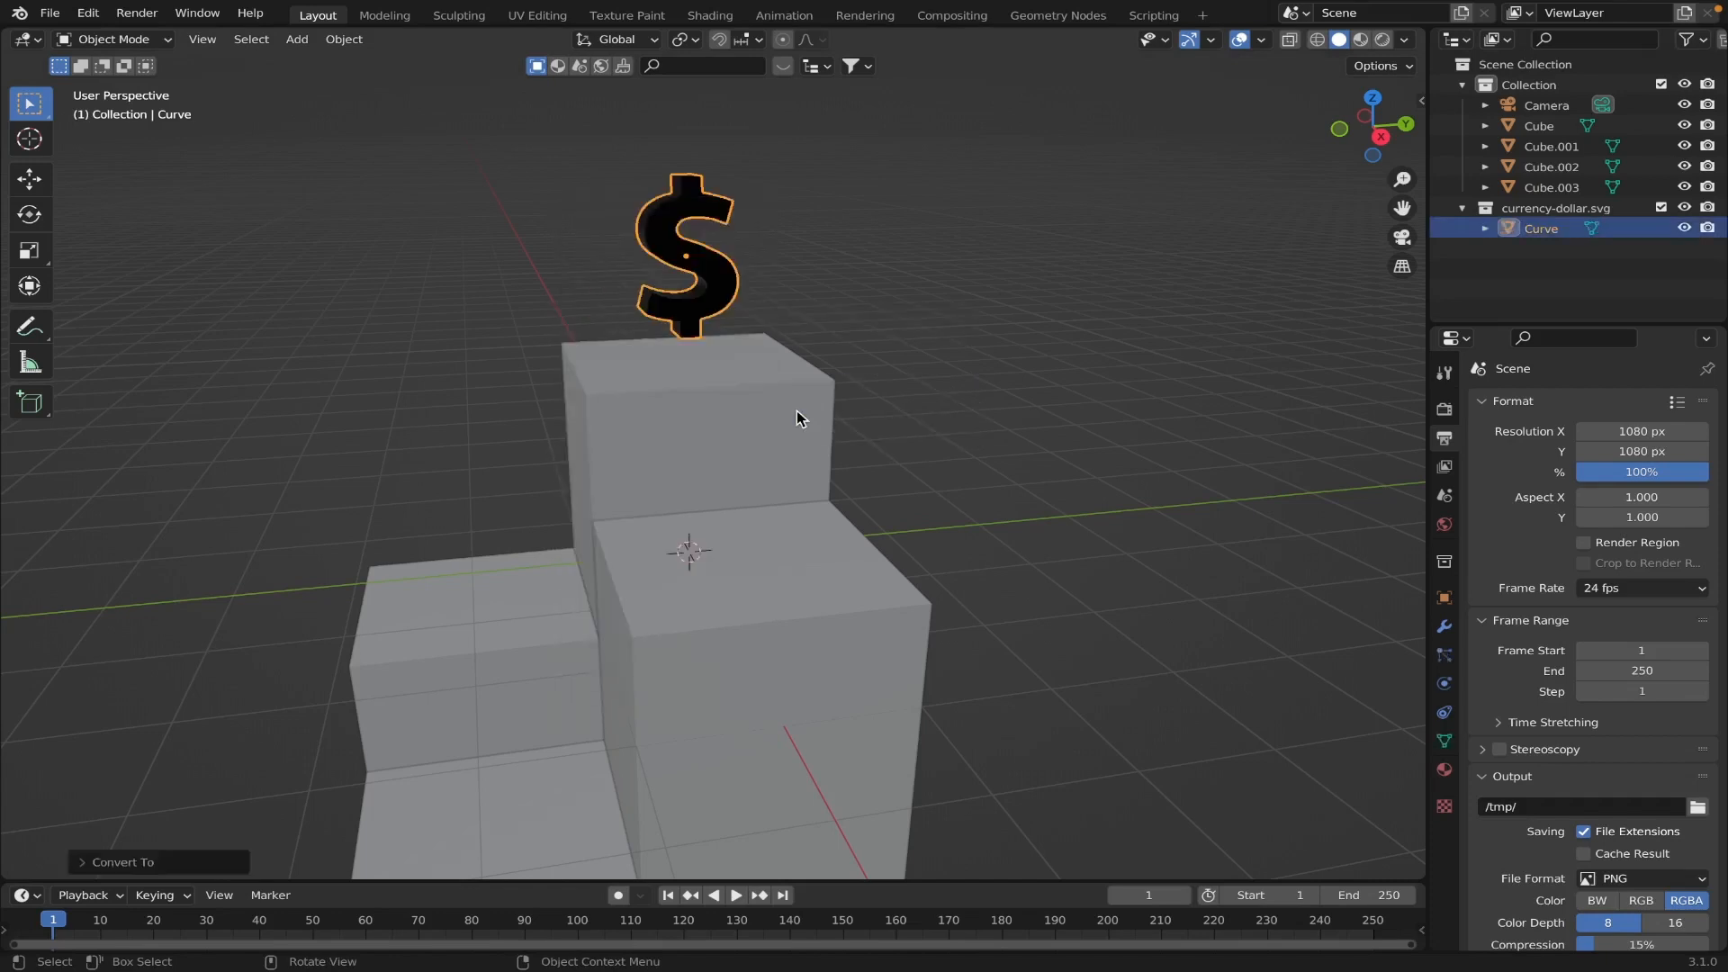
left_click(1571, 233, "ctrl")
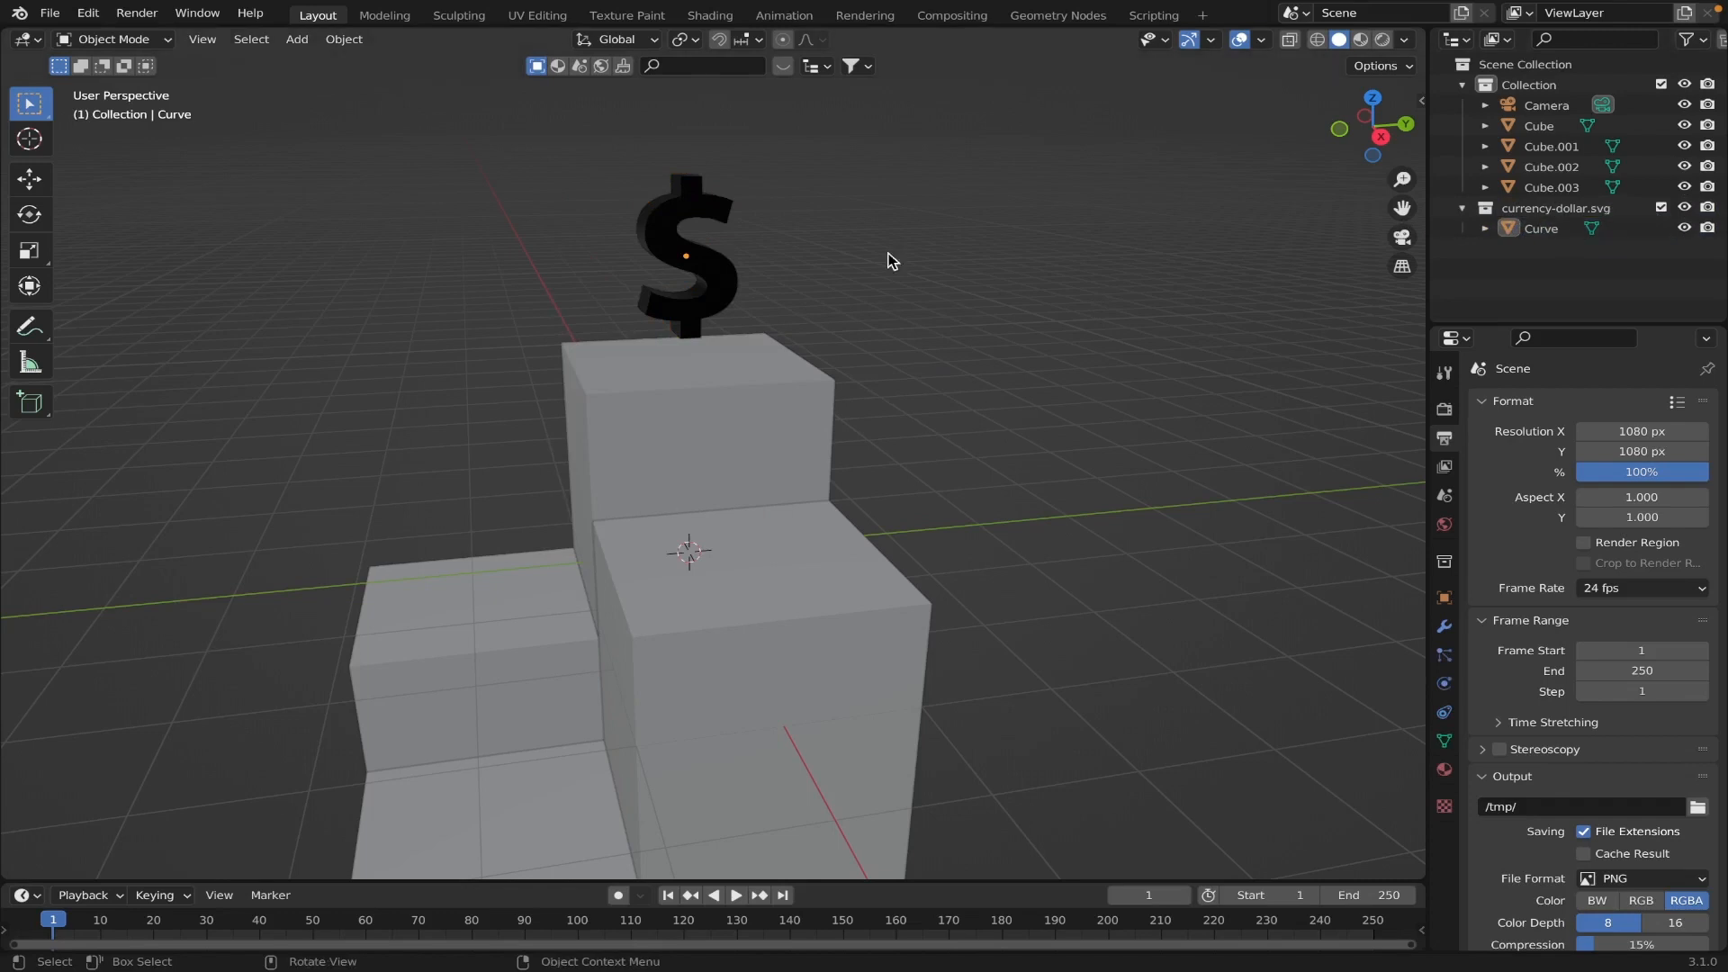
left_click(725, 275)
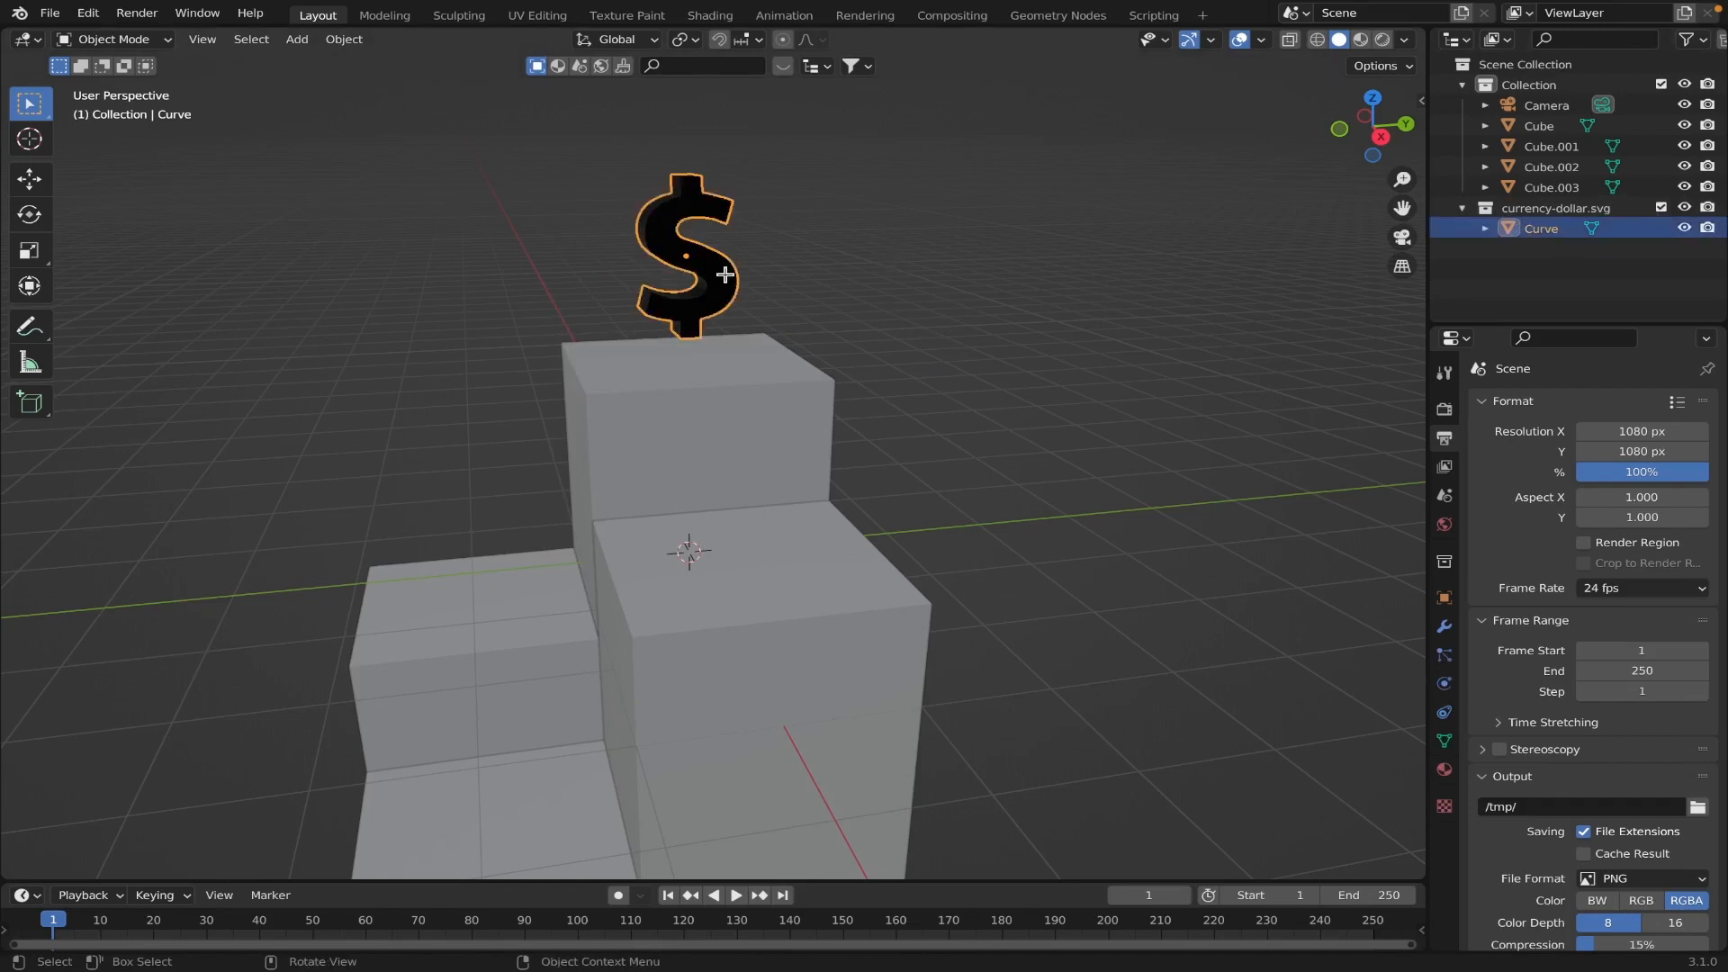
key("Tab")
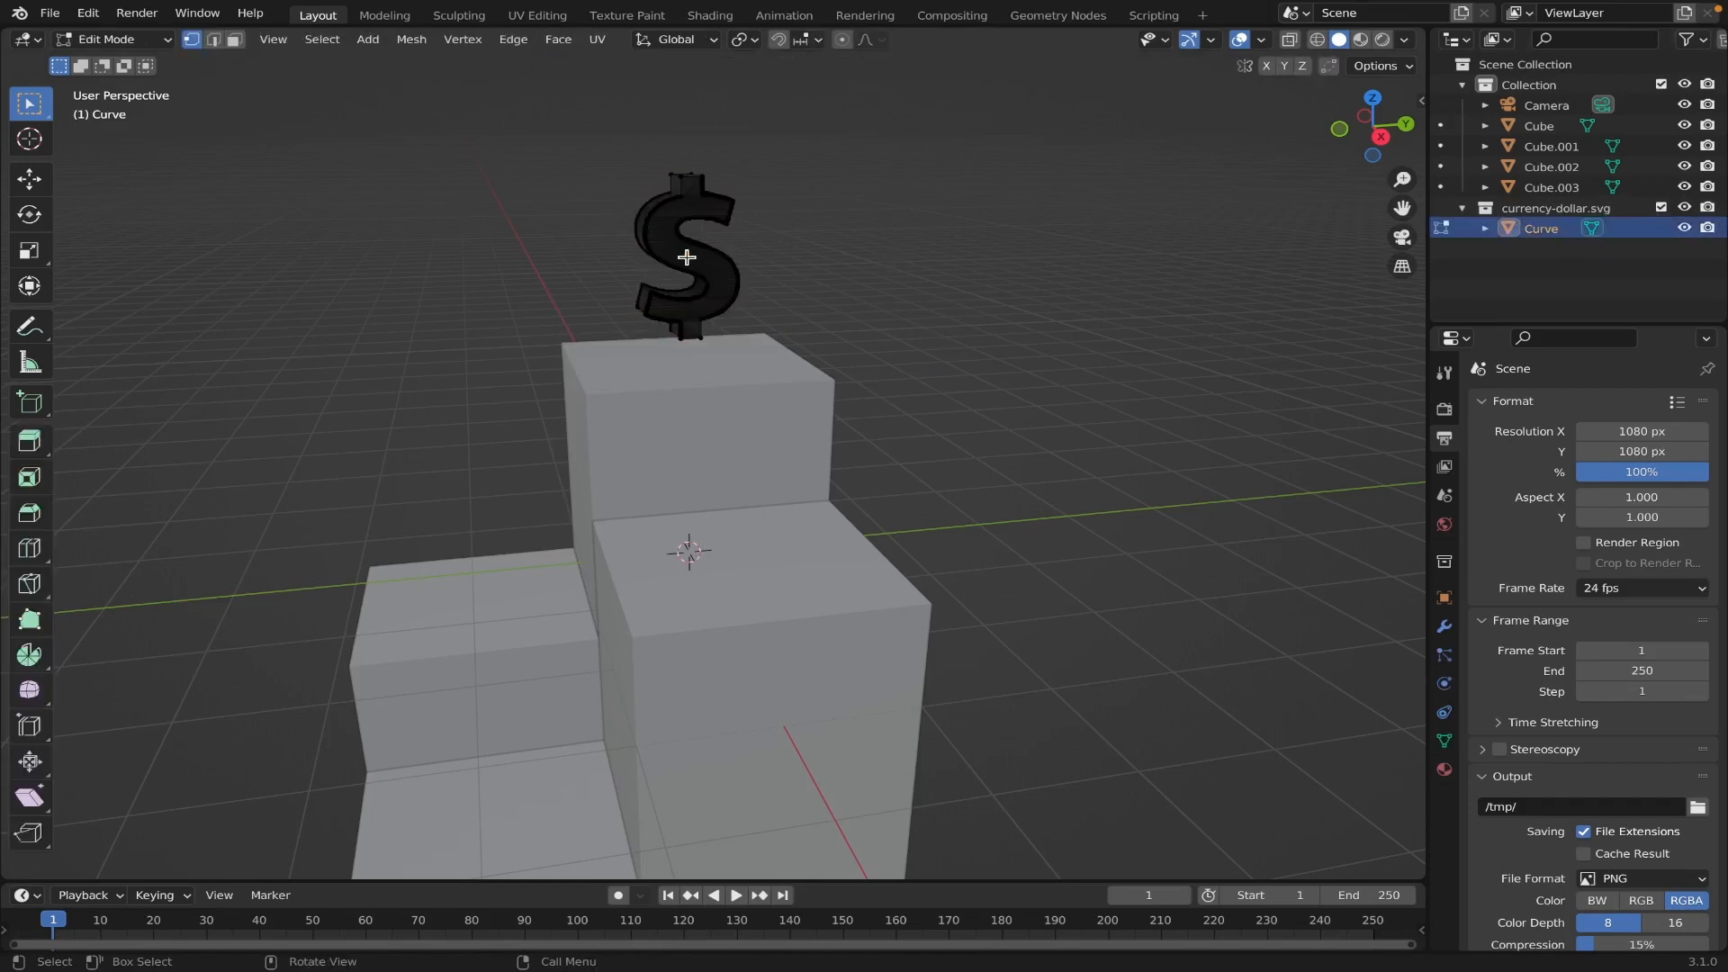
key("Tab")
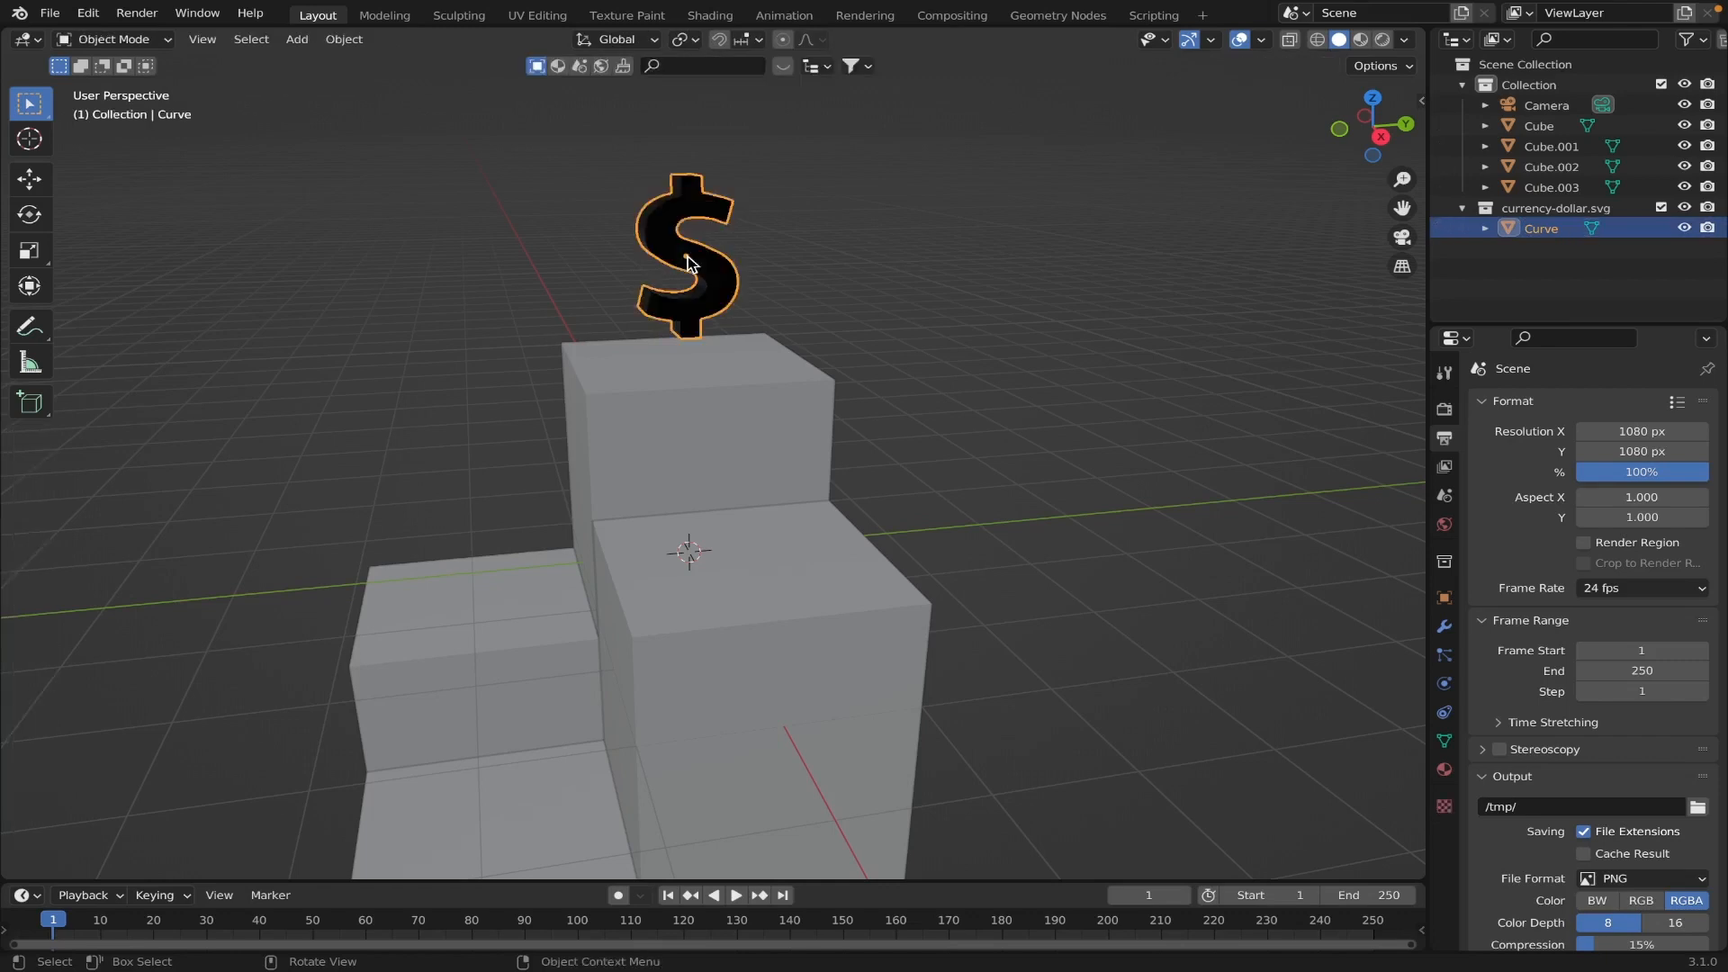
left_click(861, 254)
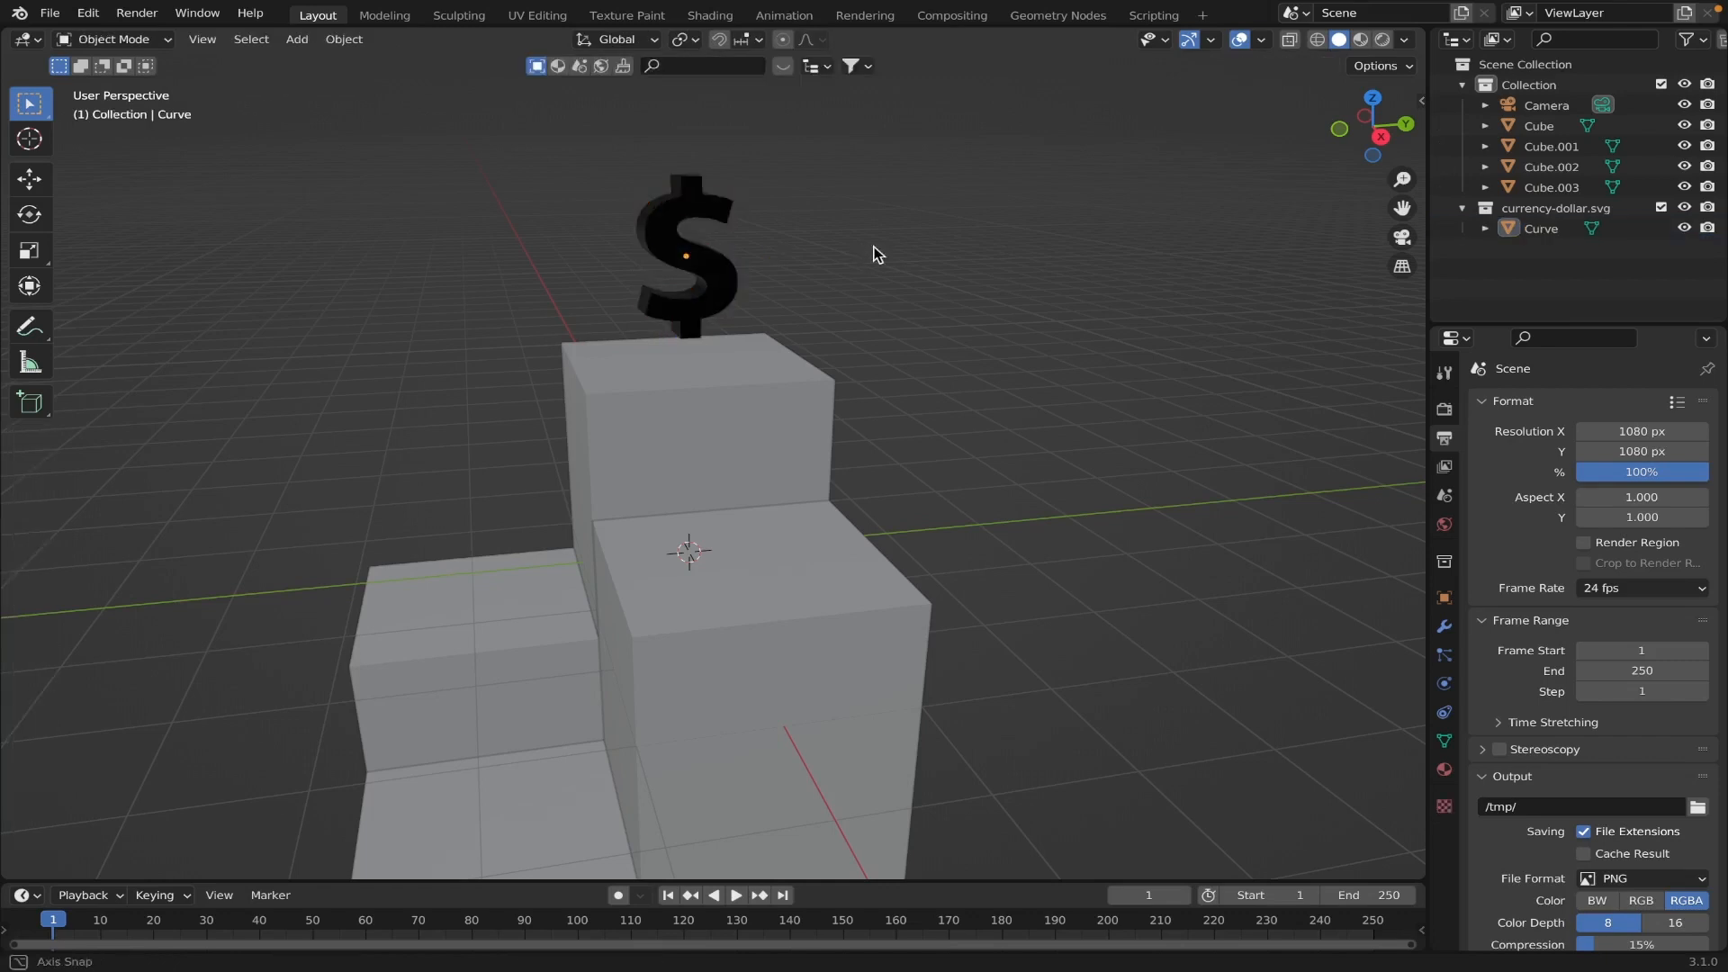
middle_click_drag(872, 255, 1066, 254)
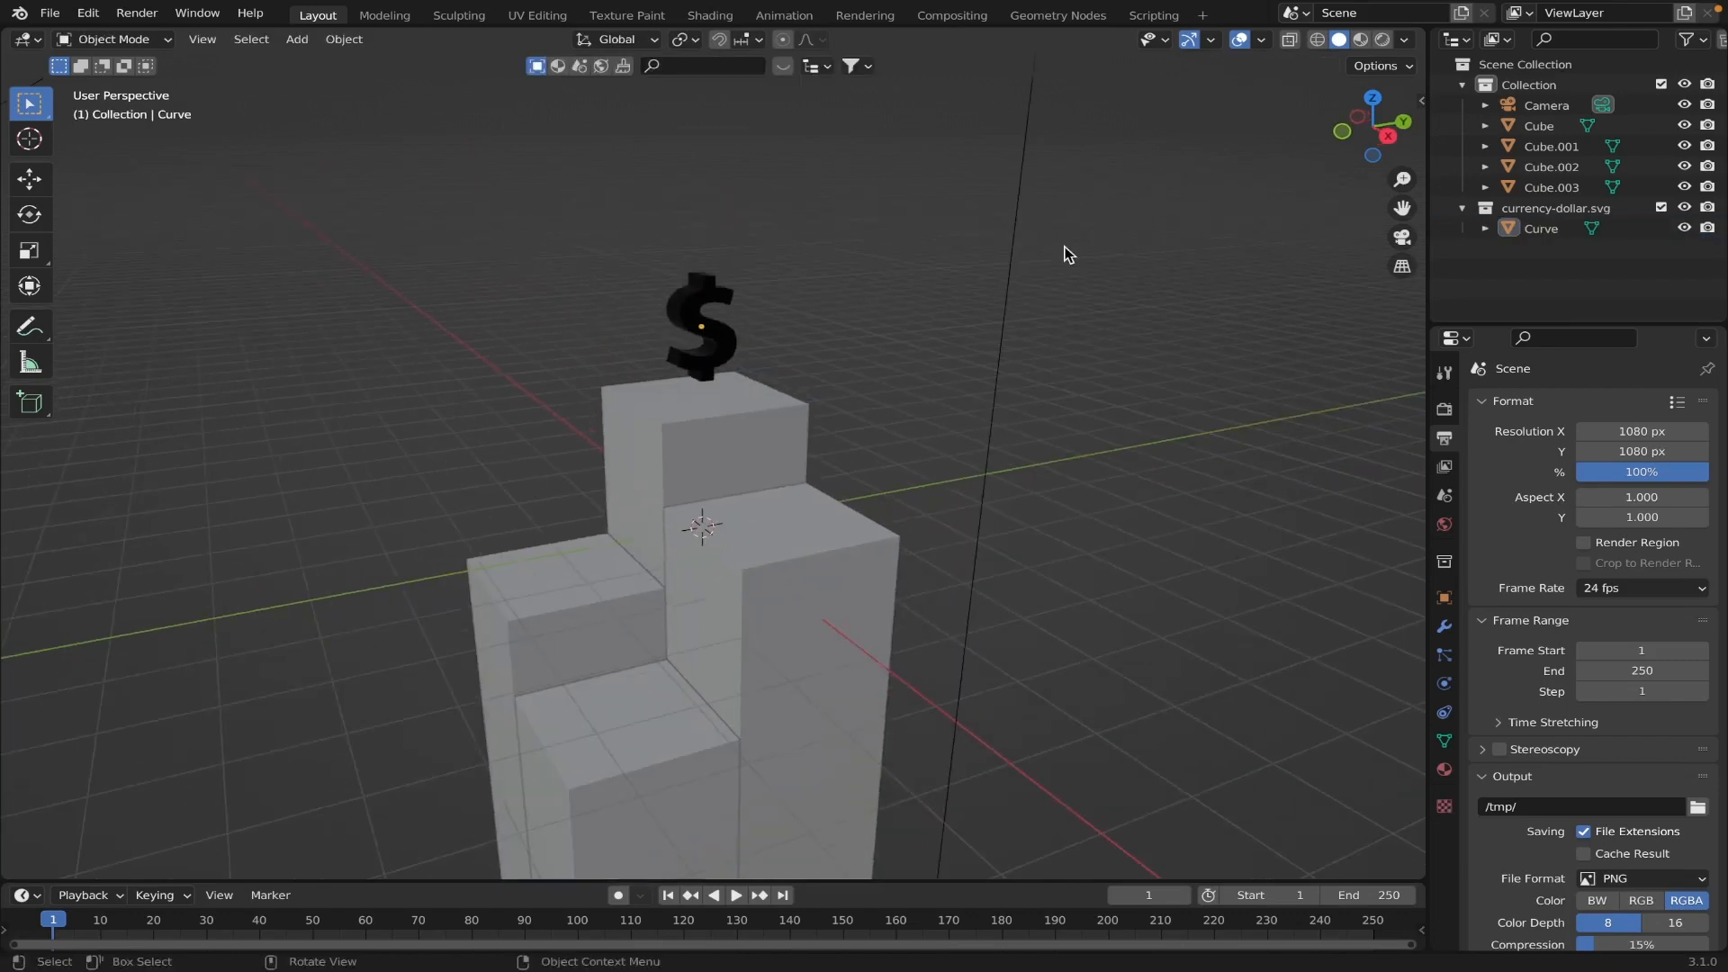
From the camera view, select all four pillars and join them into one object.
left_click(1402, 241)
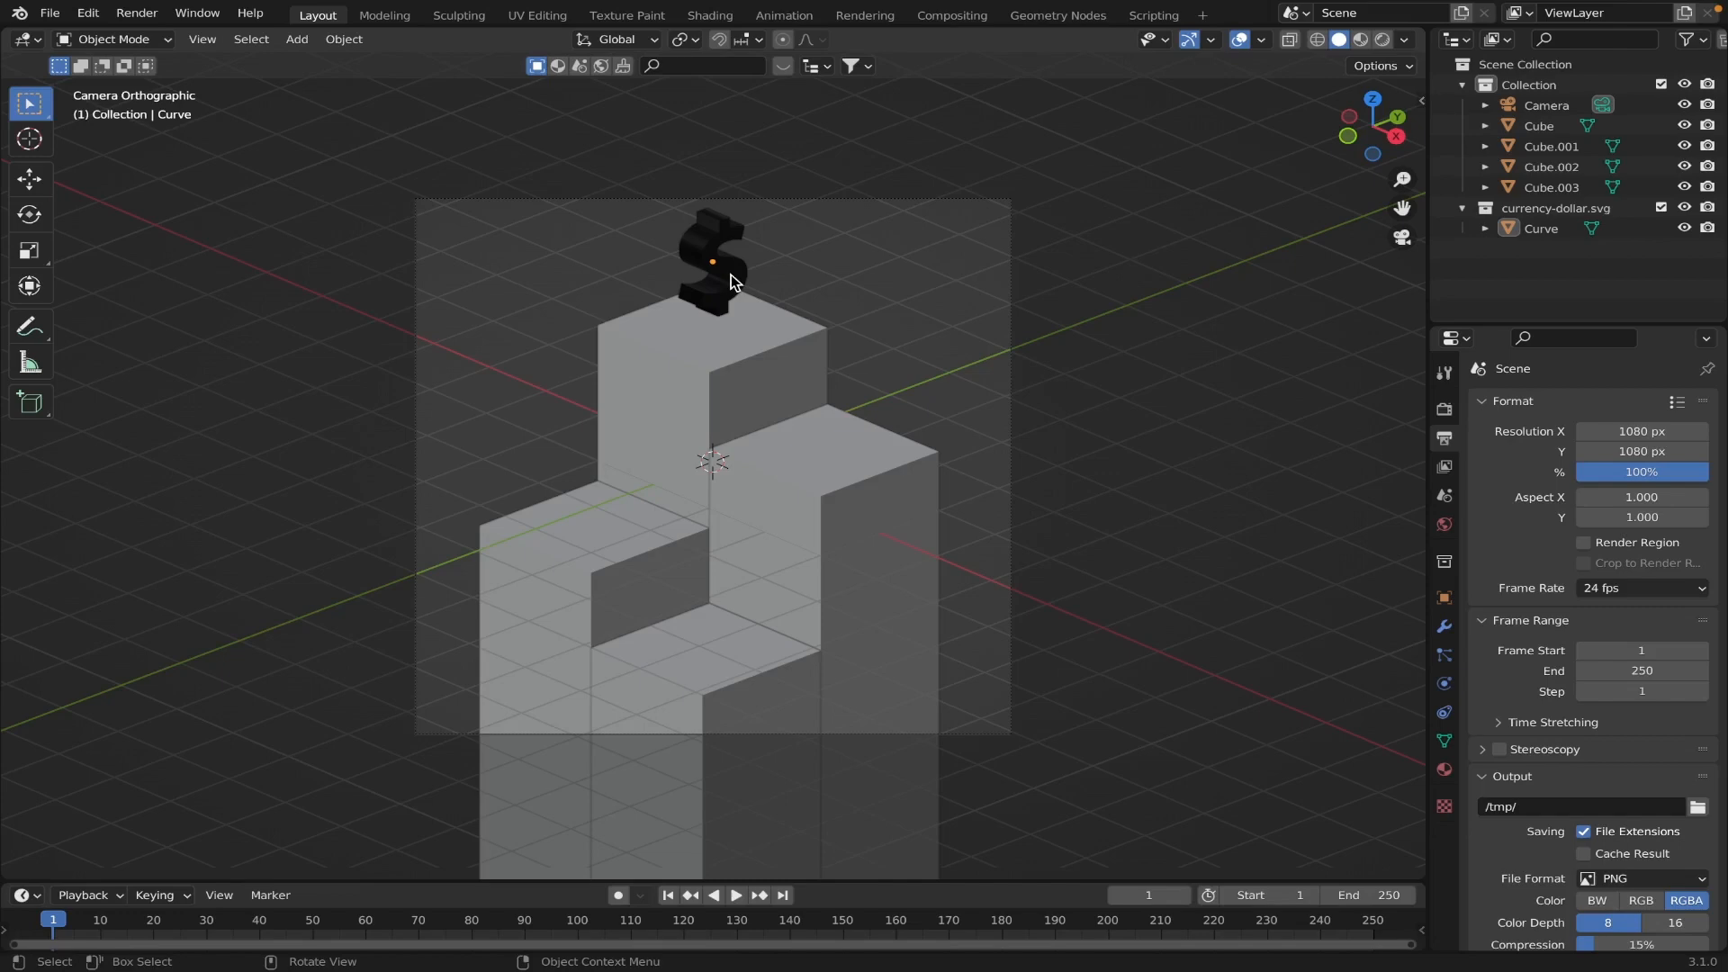
left_click(869, 491)
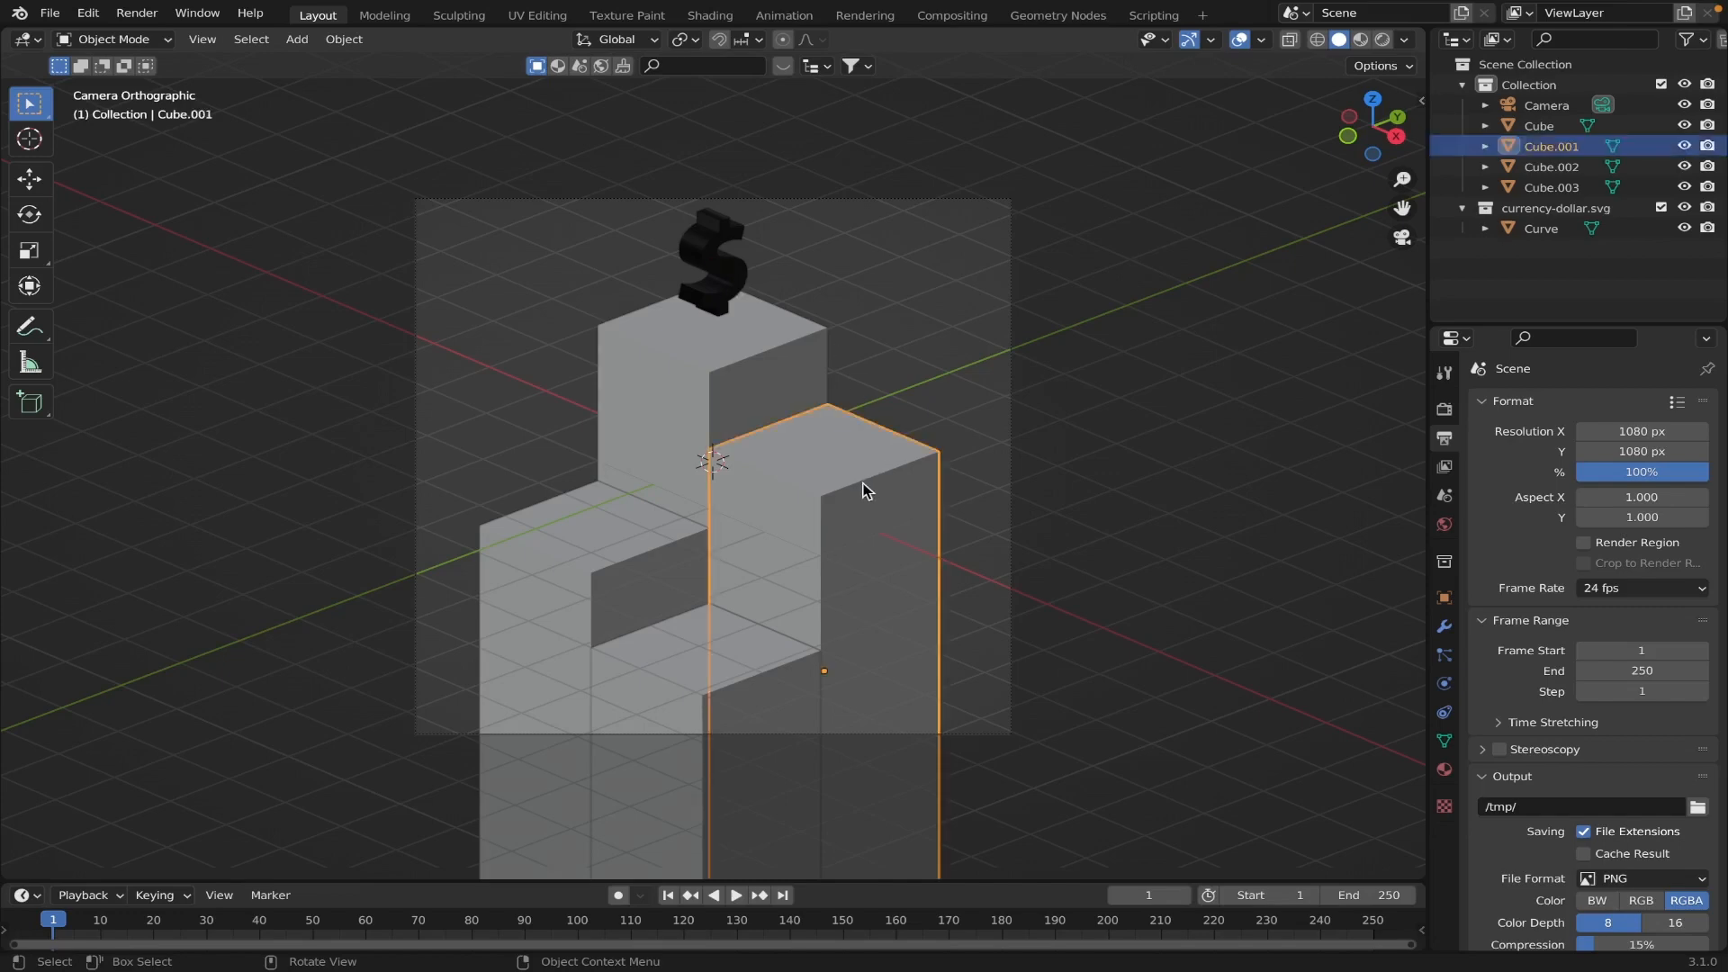
left_click(634, 459, "shift")
left_click(625, 616, "shift")
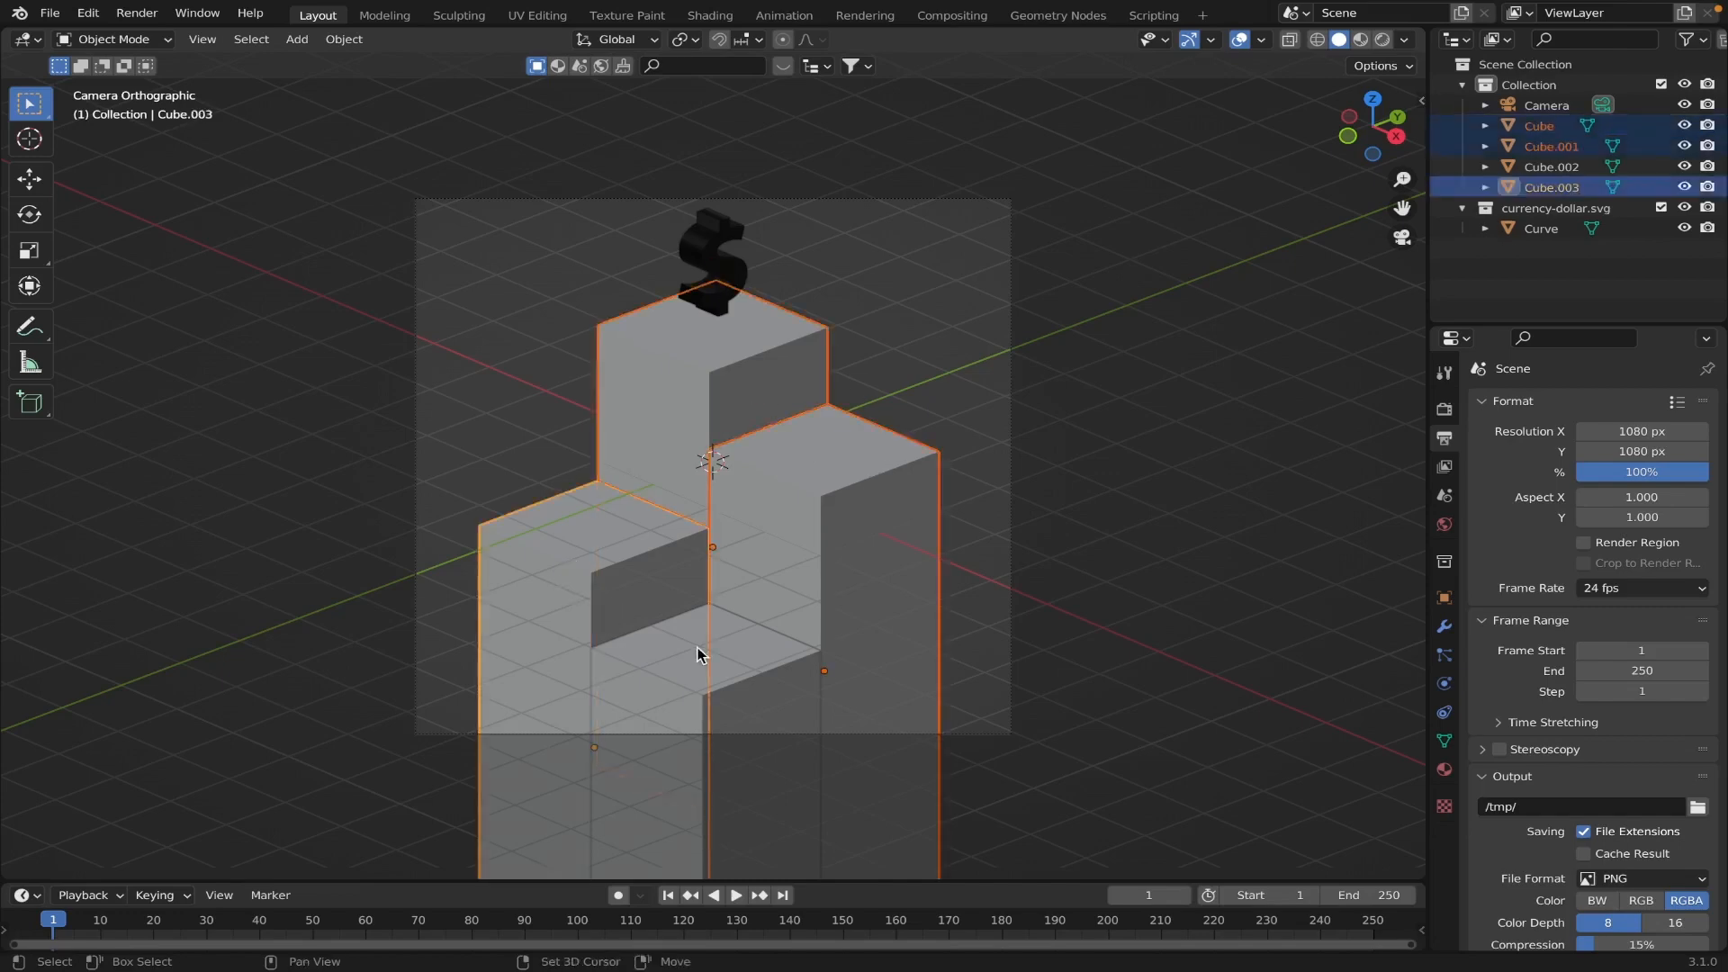
left_click(702, 656, "shift")
right_click(702, 656)
mouse_move(702, 655)
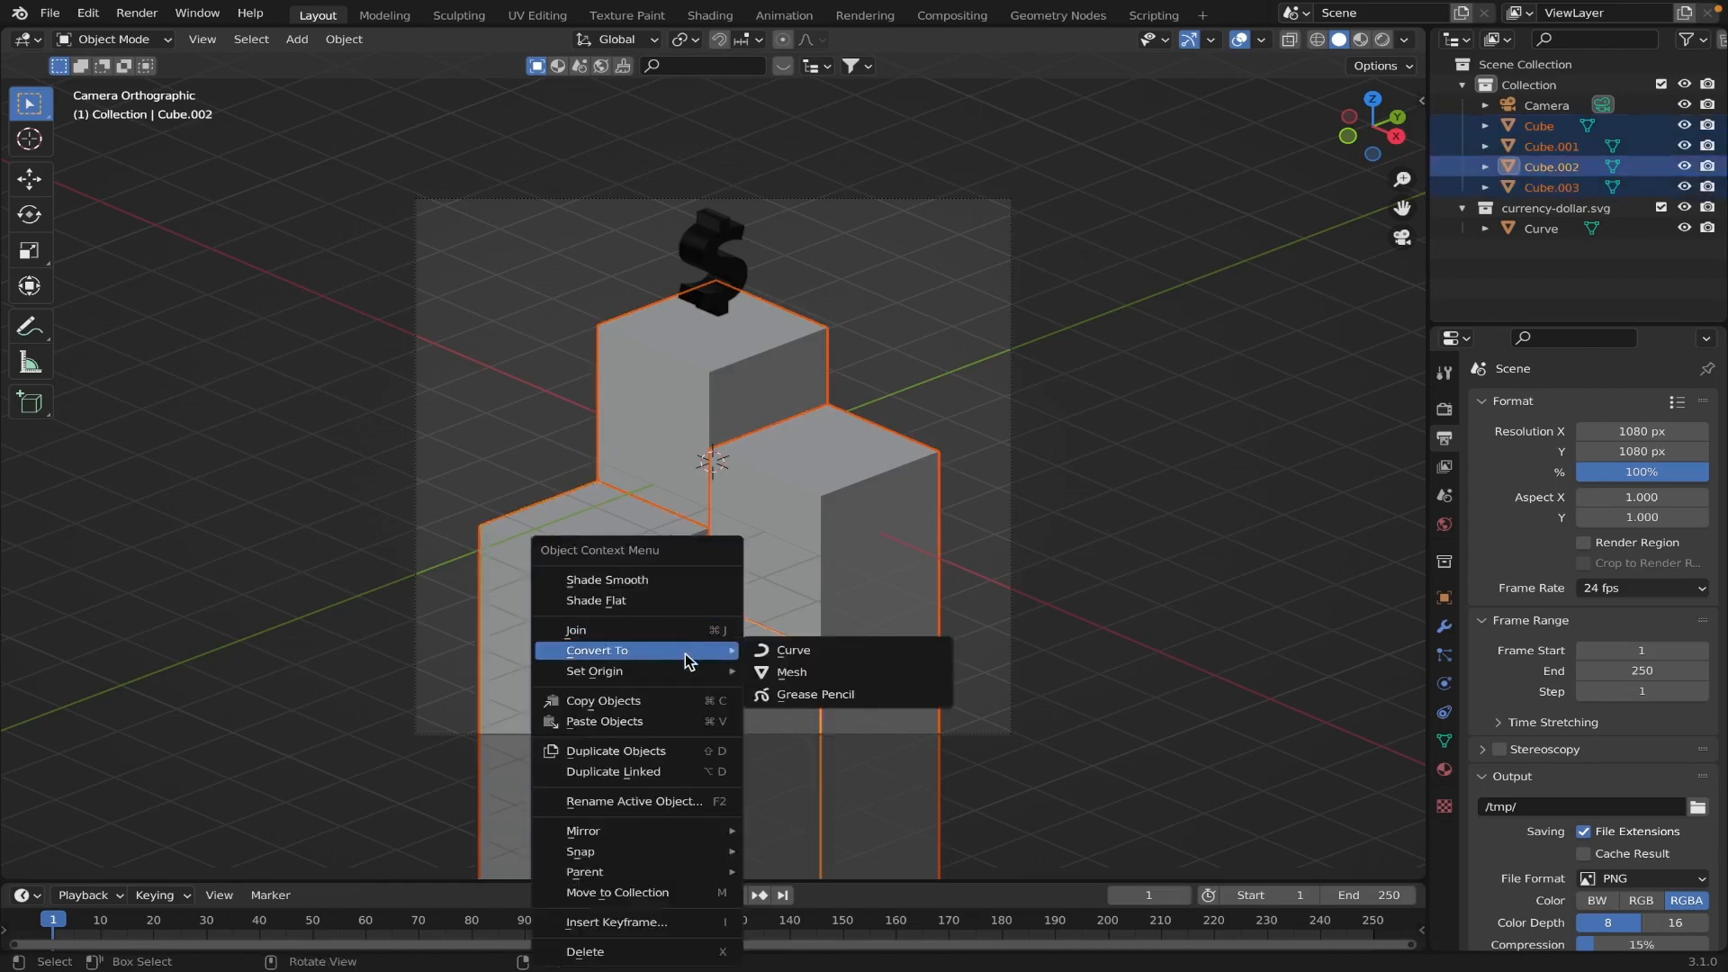
left_click(666, 632)
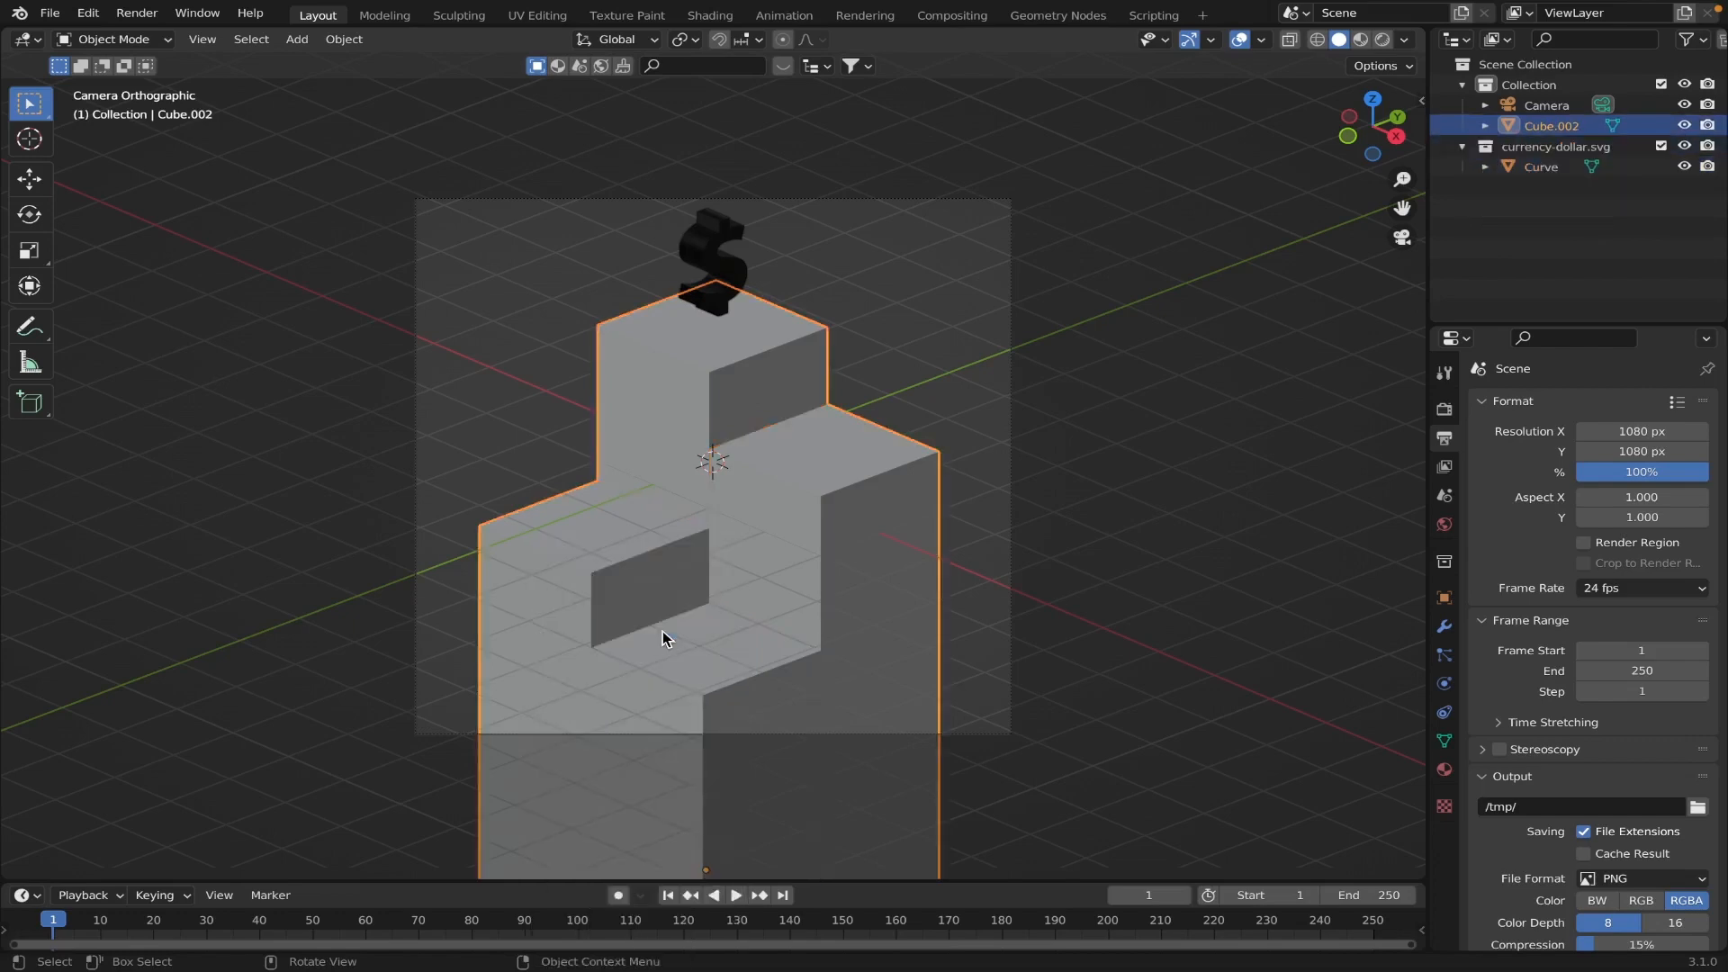
left_click(1132, 398)
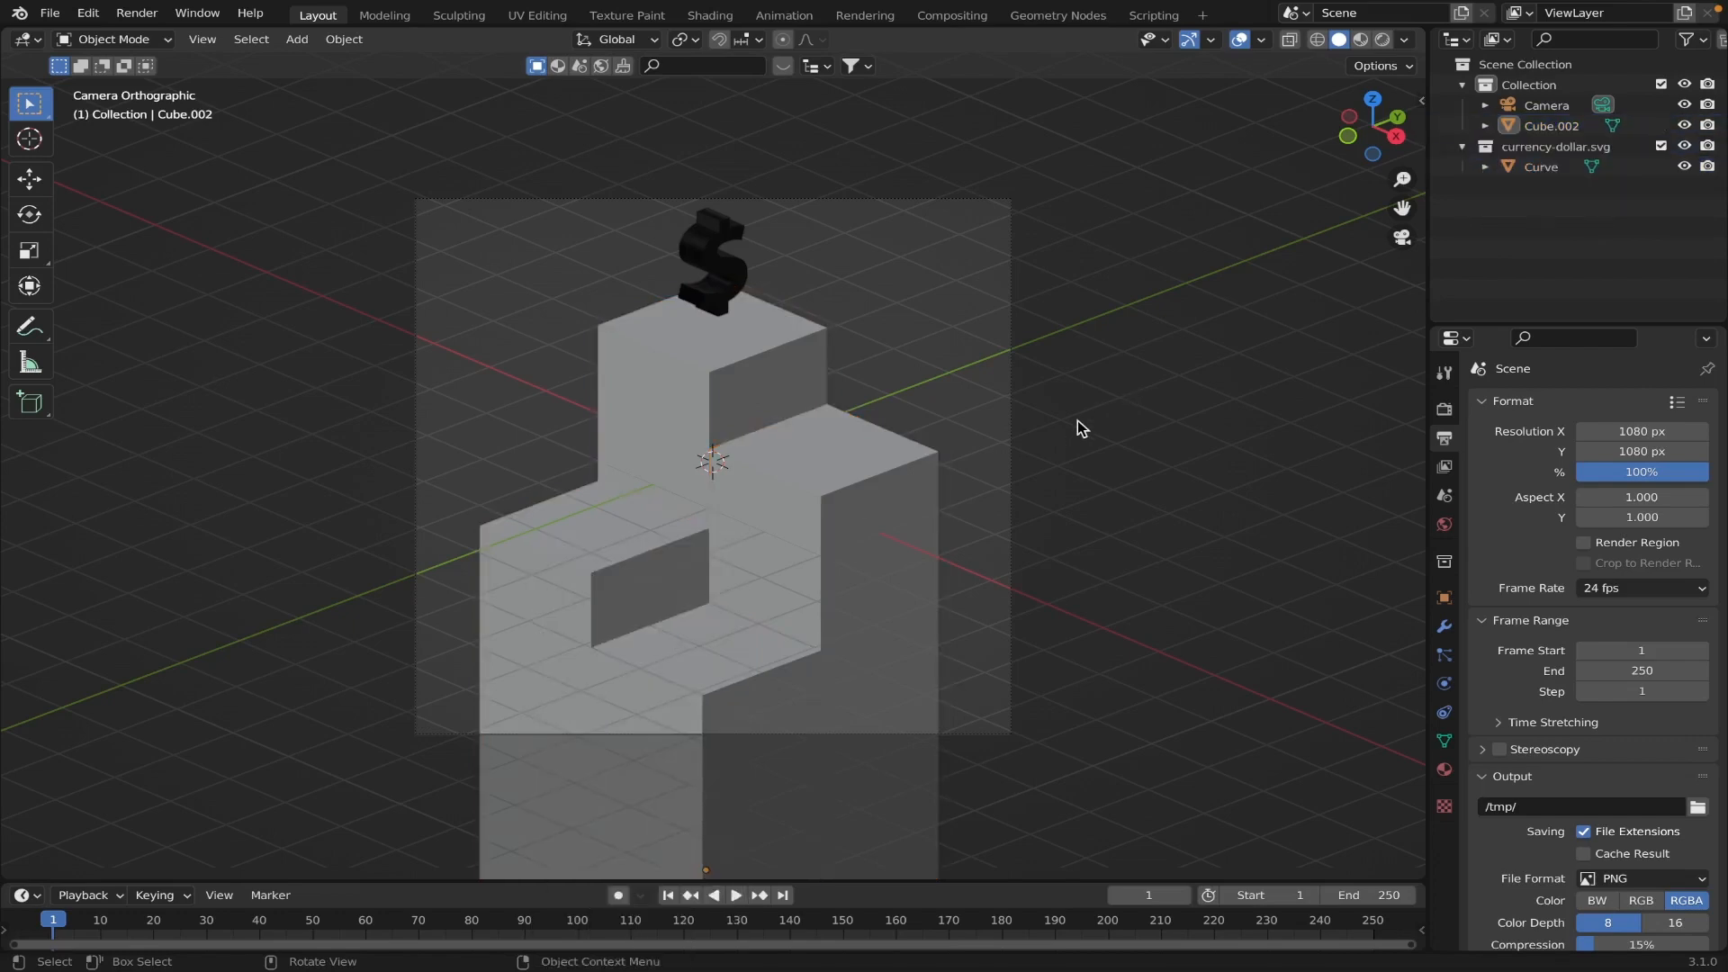
Add a Bevel modifier to the joined pillars.
left_click(865, 537)
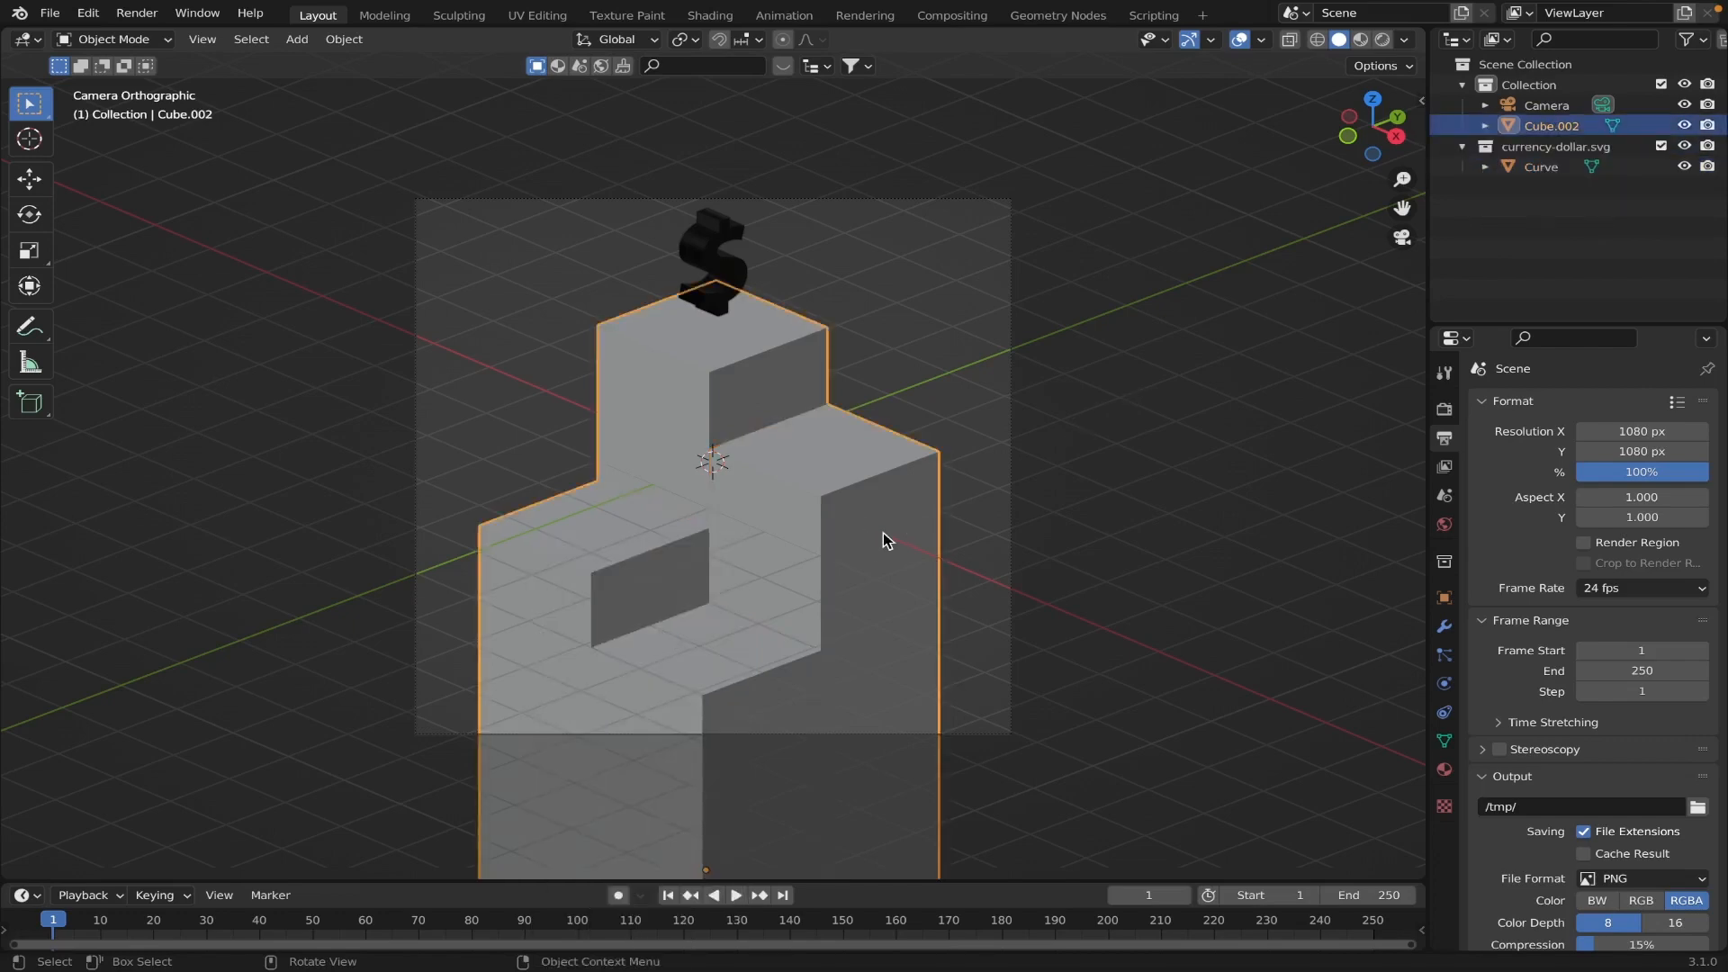
left_click(1444, 633)
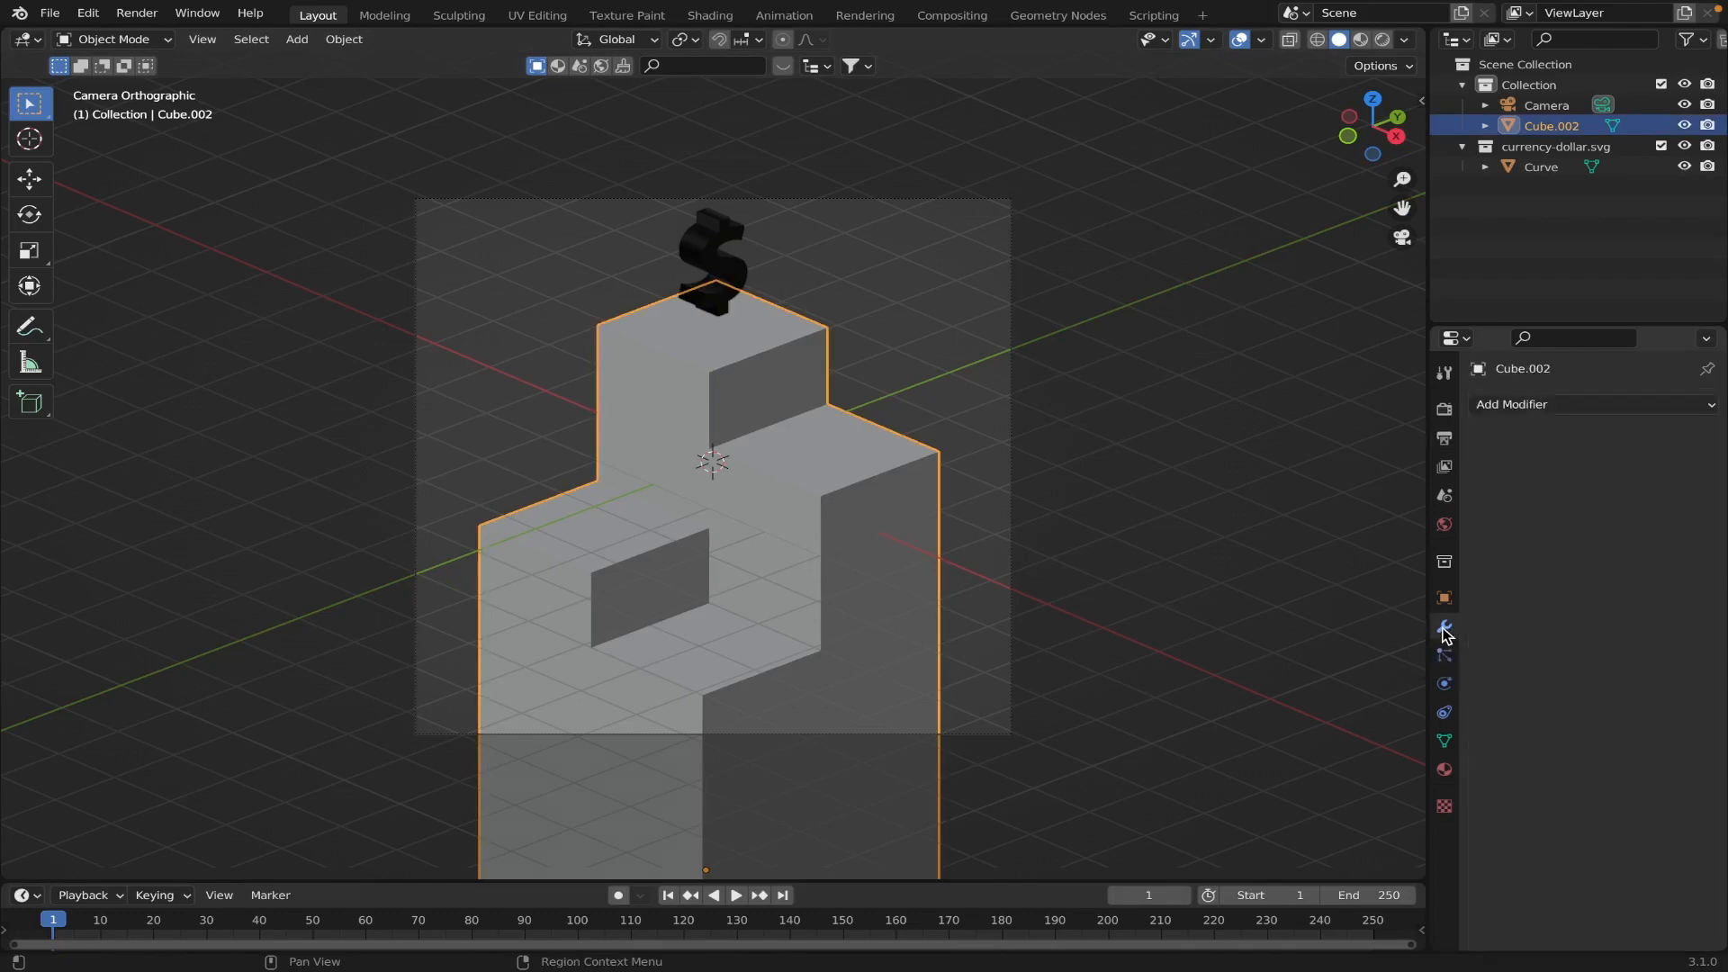
left_click(1564, 410)
left_click(1271, 485)
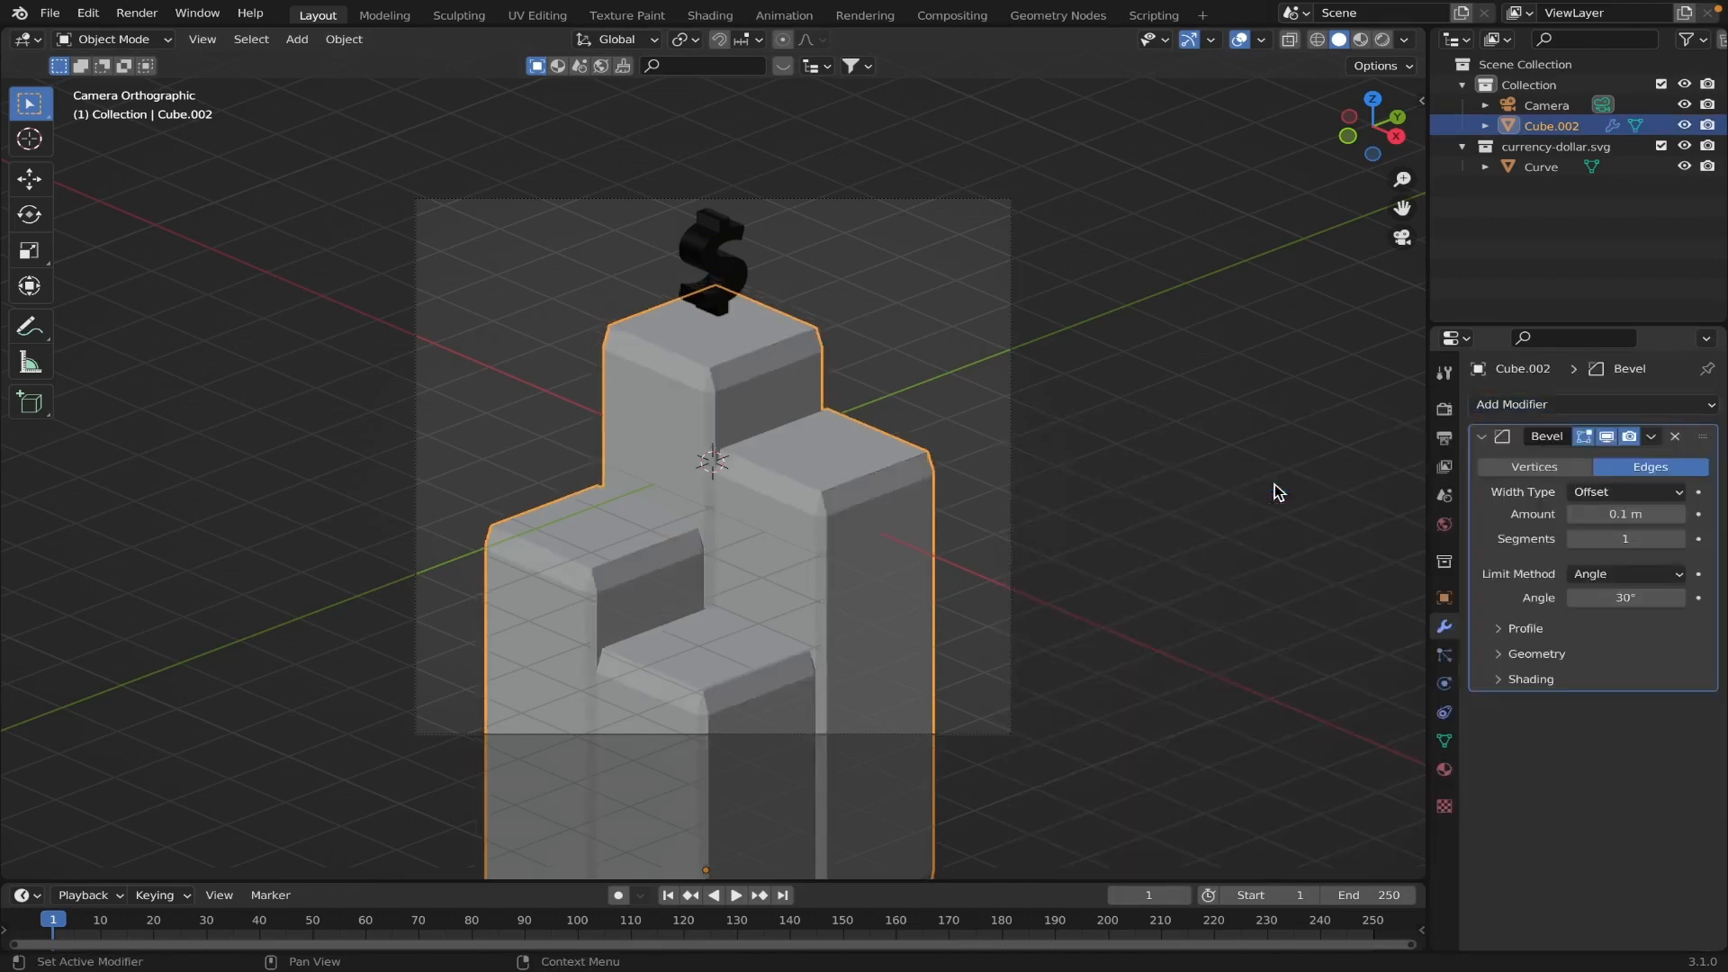
Set the bevel amount on the joined pillars to 0.02 m.
left_click(1620, 516)
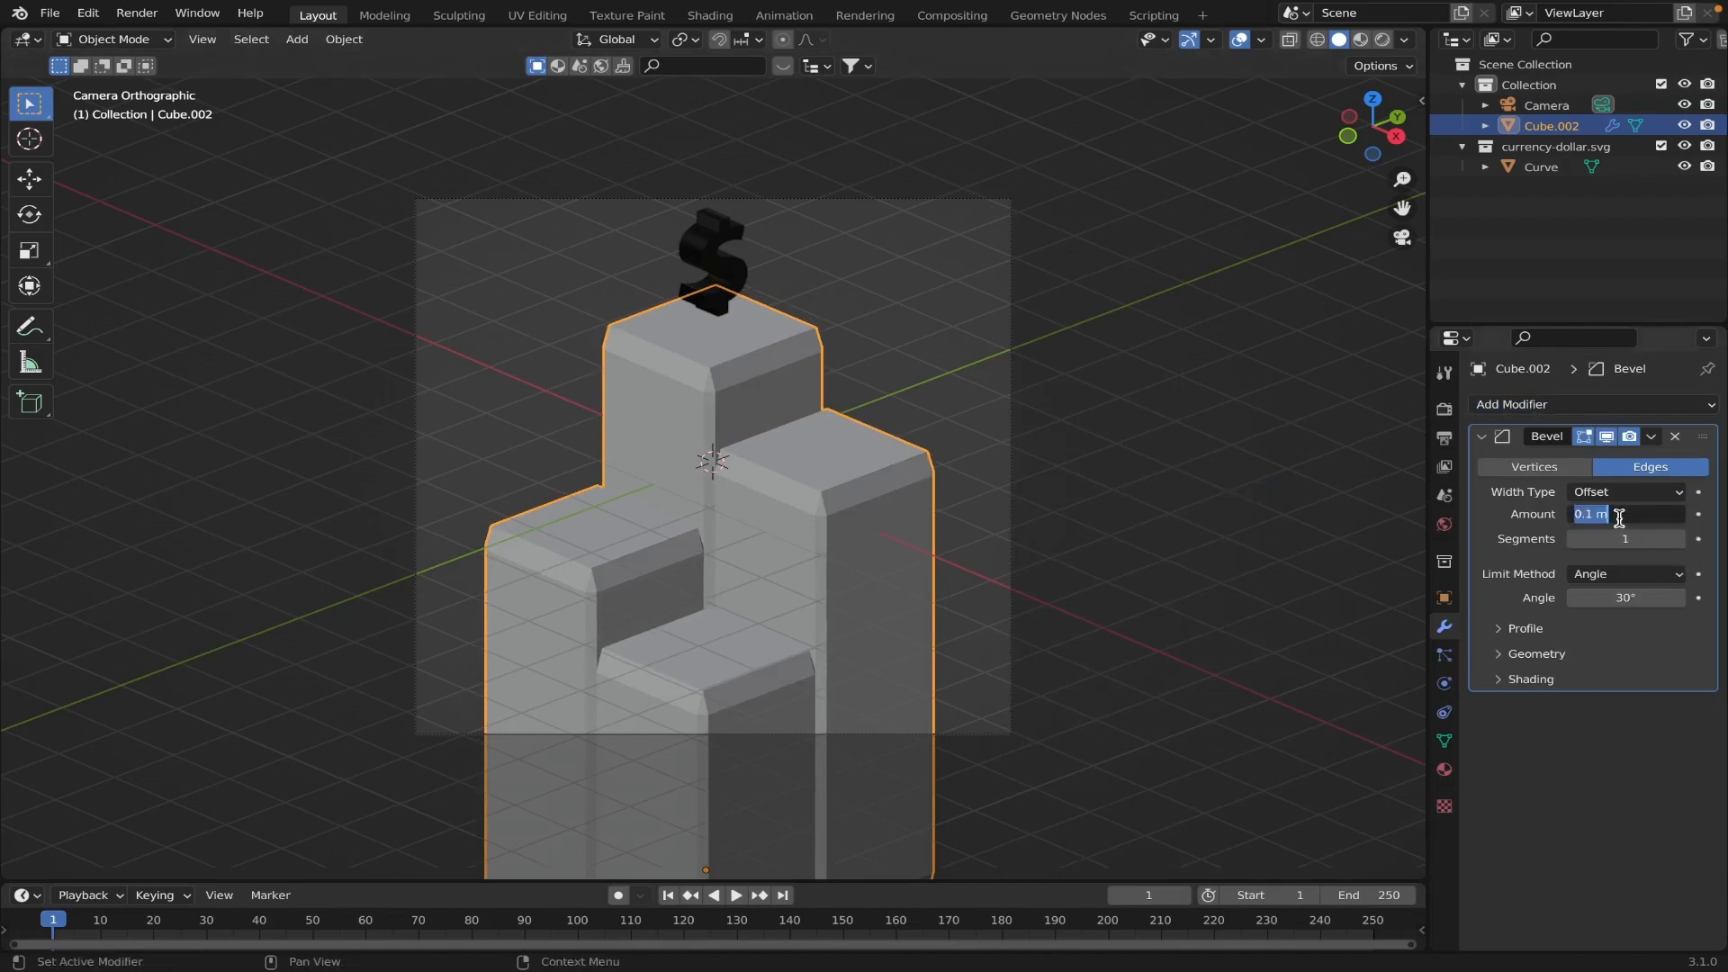
type("0.0")
type("2")
key("Return")
left_click(1619, 518)
left_click(1618, 516)
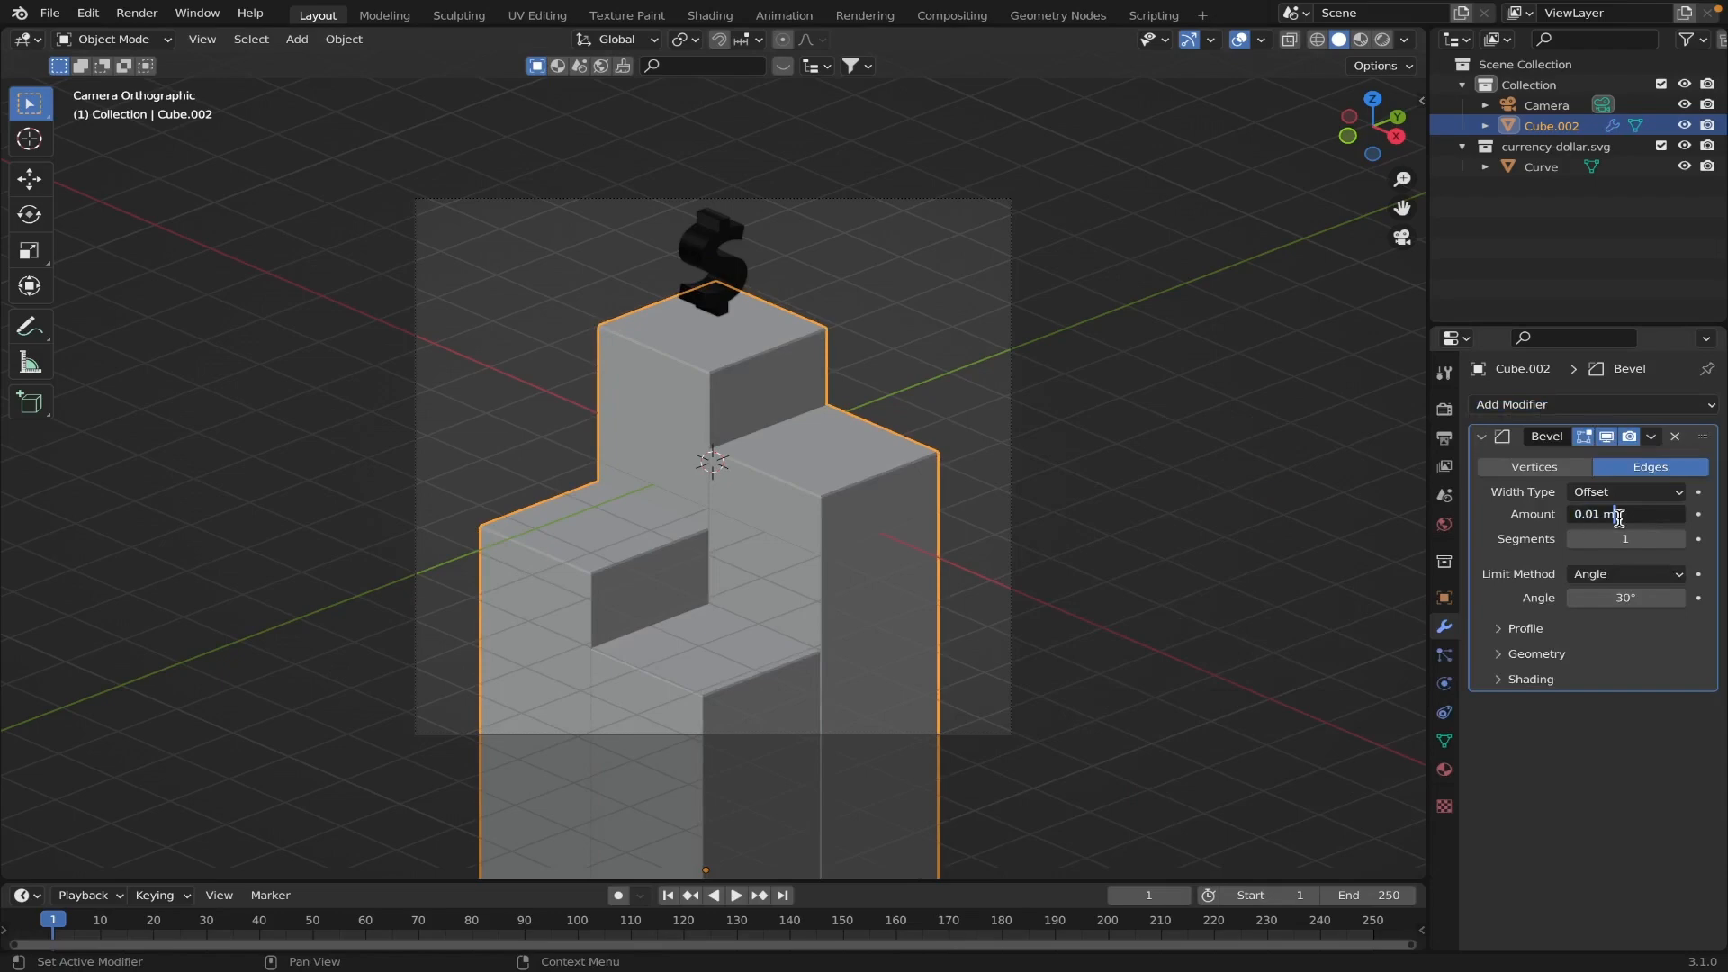
key("BackSpace")
key("BackSpace")
key("BackSpace")
type("2")
key("Return")
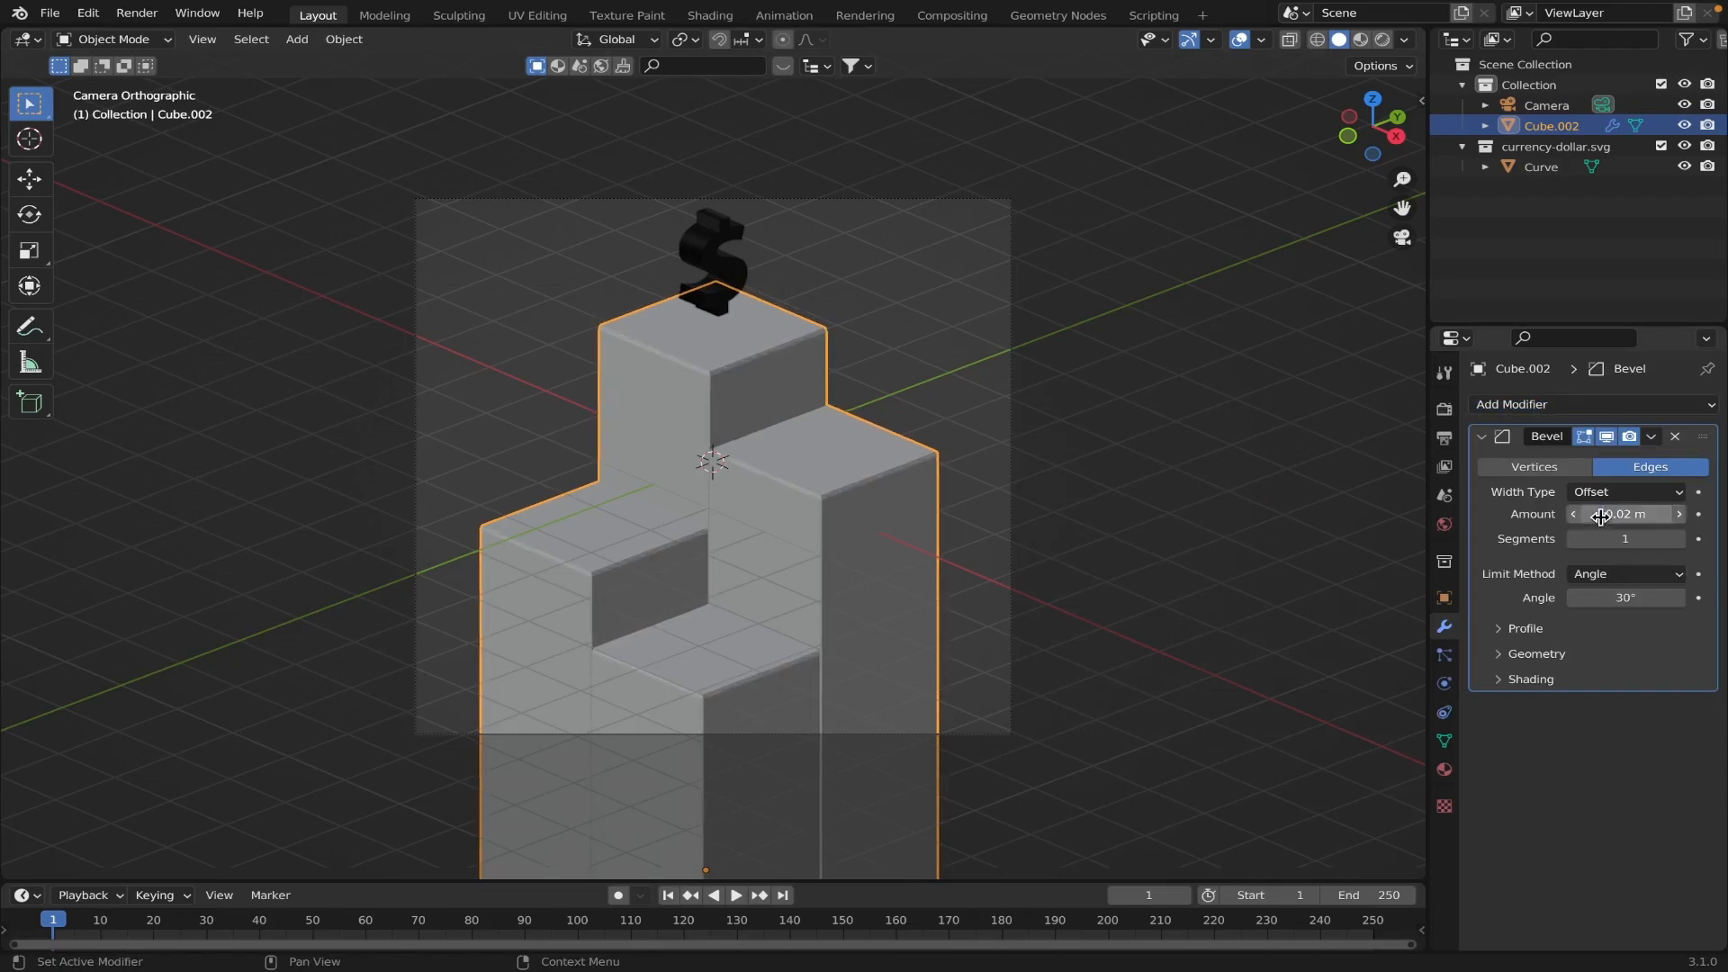
Set the pillars' bevel to 5 segments, deselect them and save the file.
left_click(1619, 540)
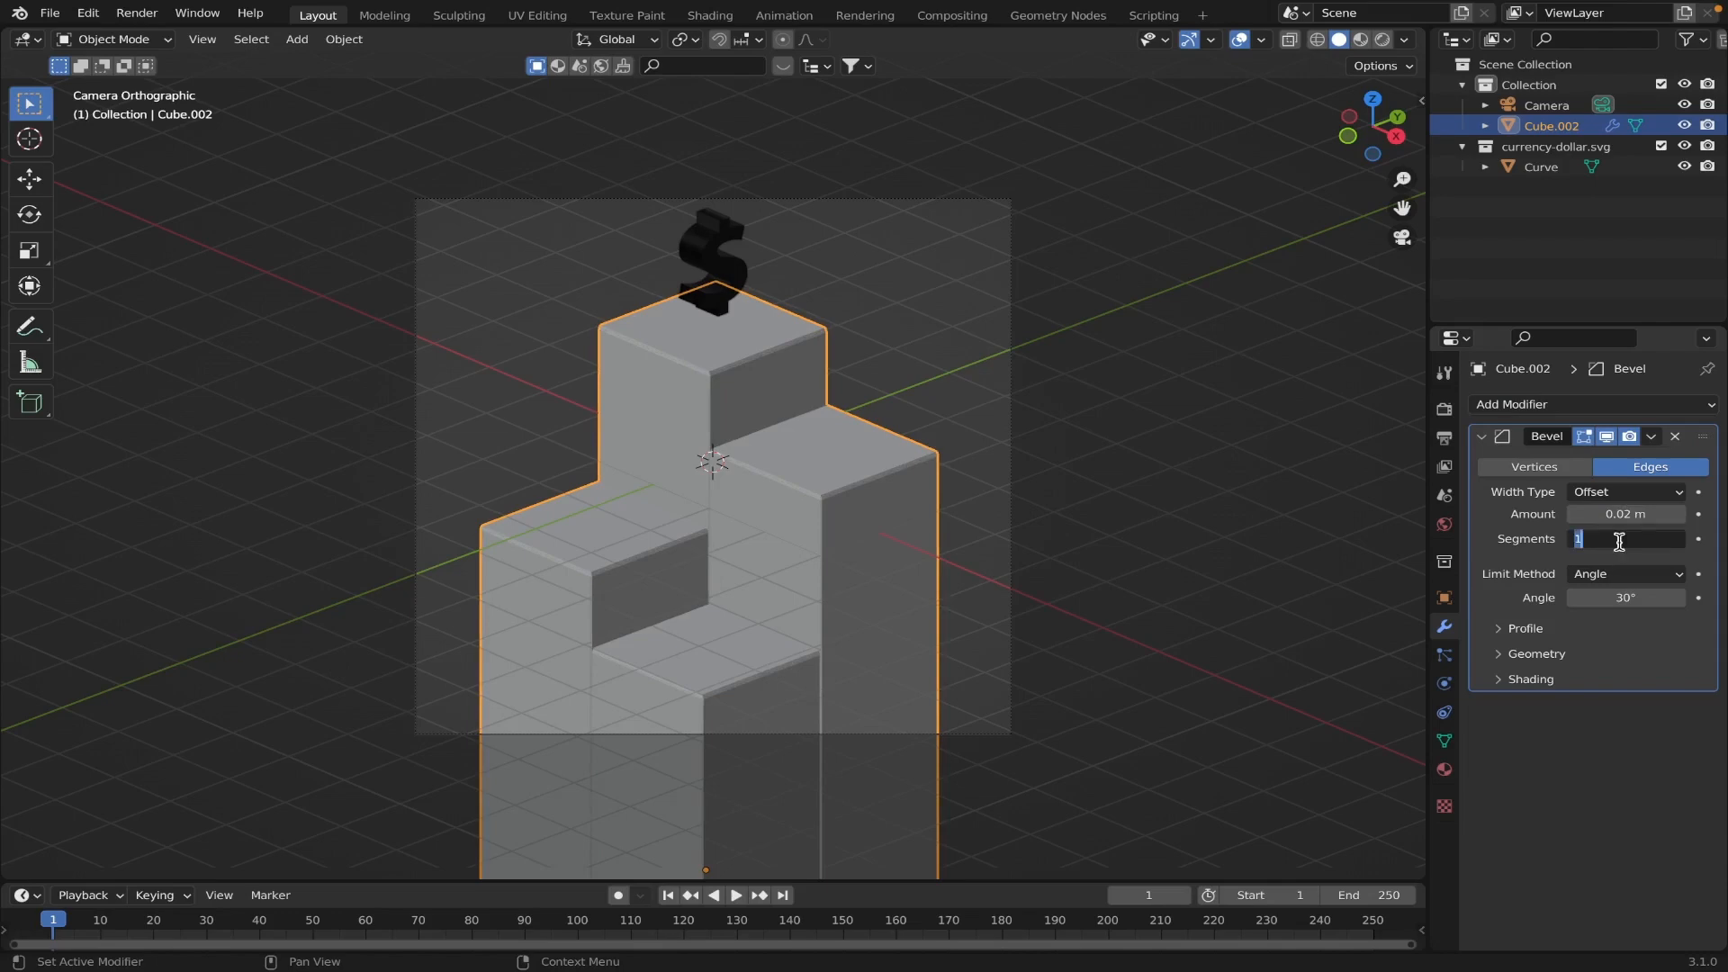
type("5")
key("Return")
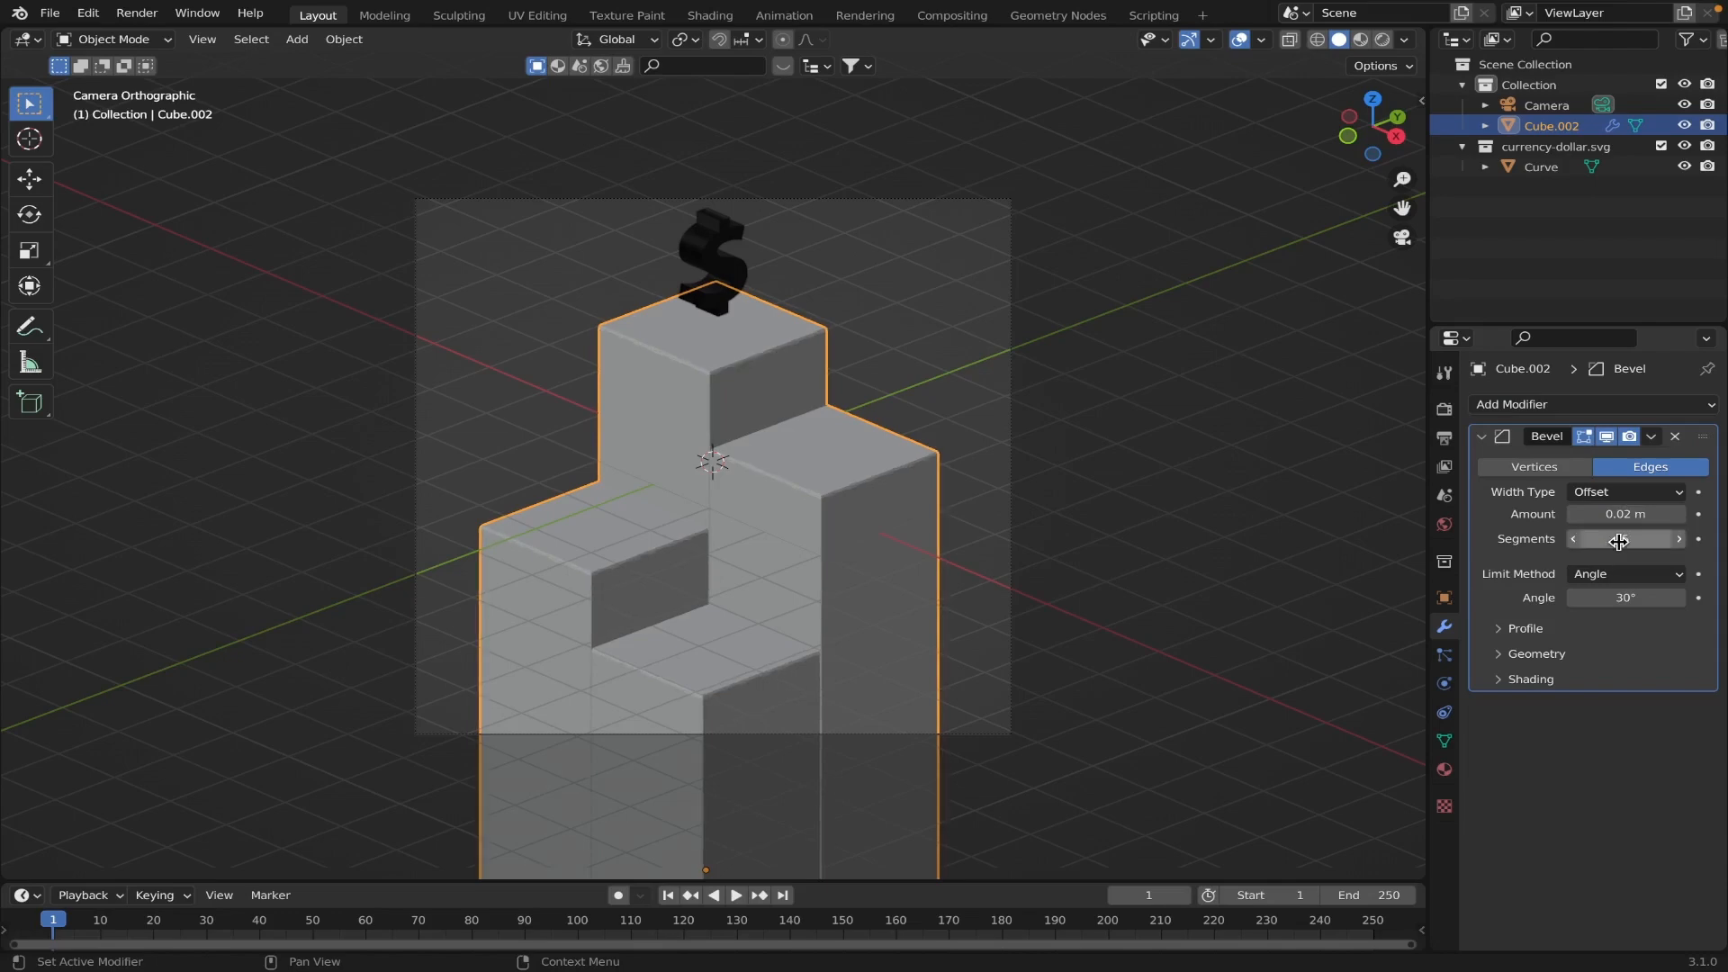
left_click(1279, 478)
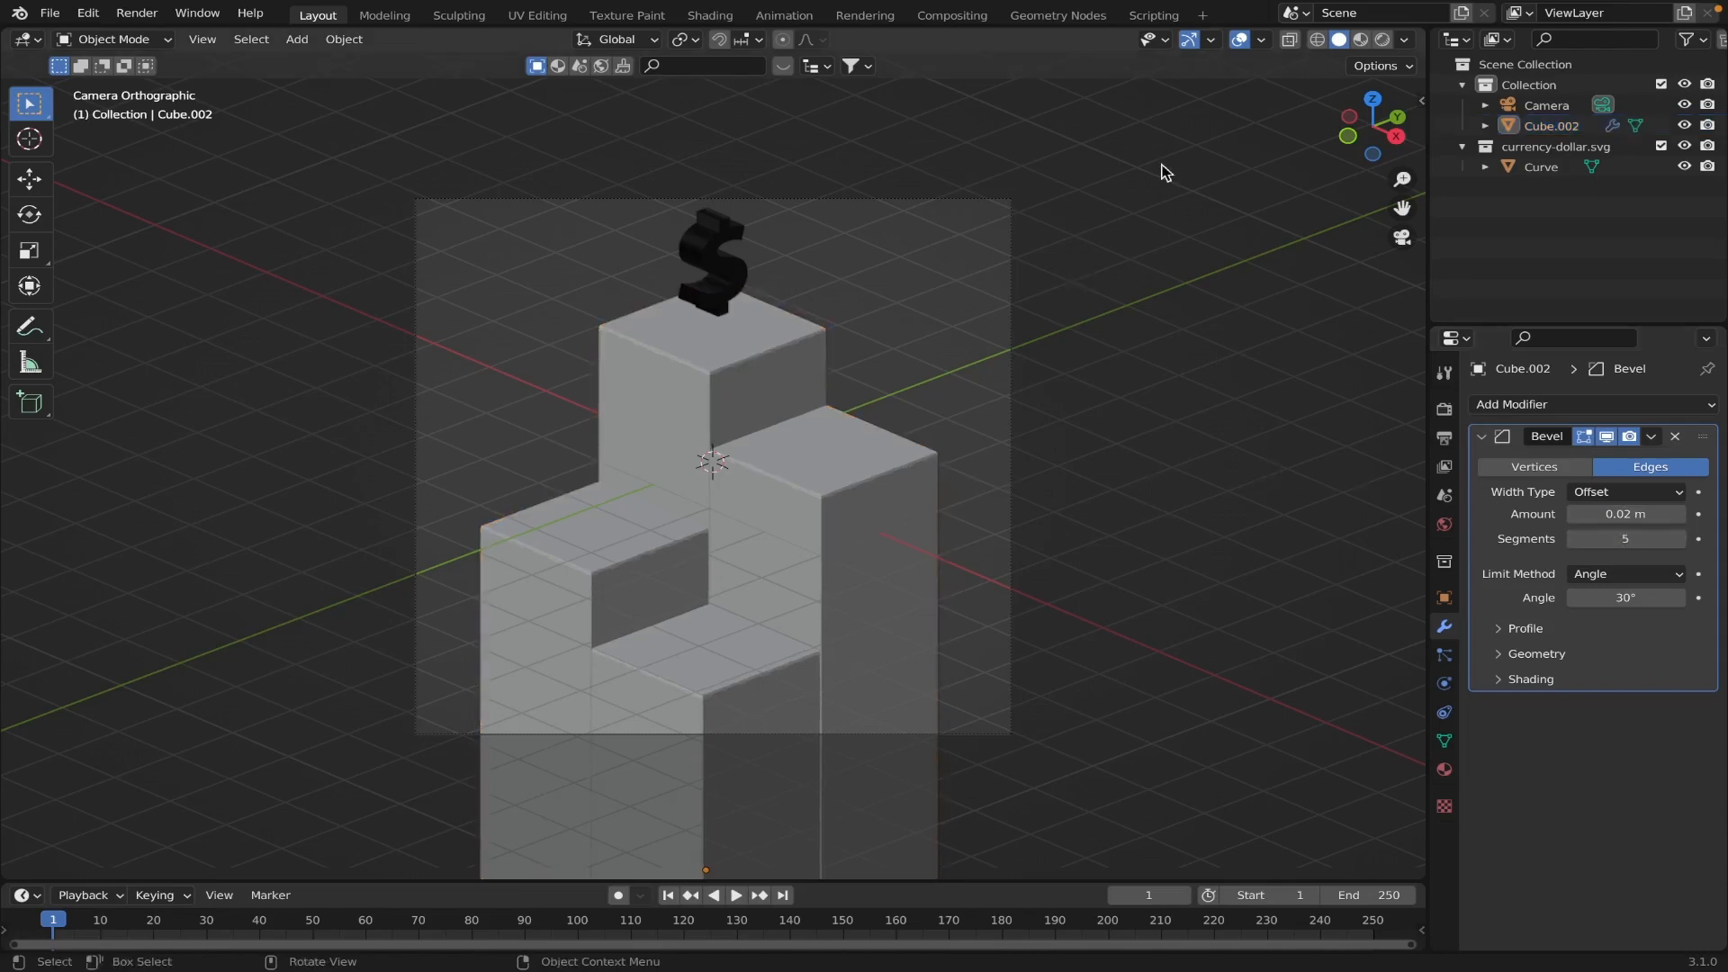
key("ctrl+s")
Open the scene's render settings and review the Cycles sampling options with the dollar symbol deselected.
left_click(710, 252)
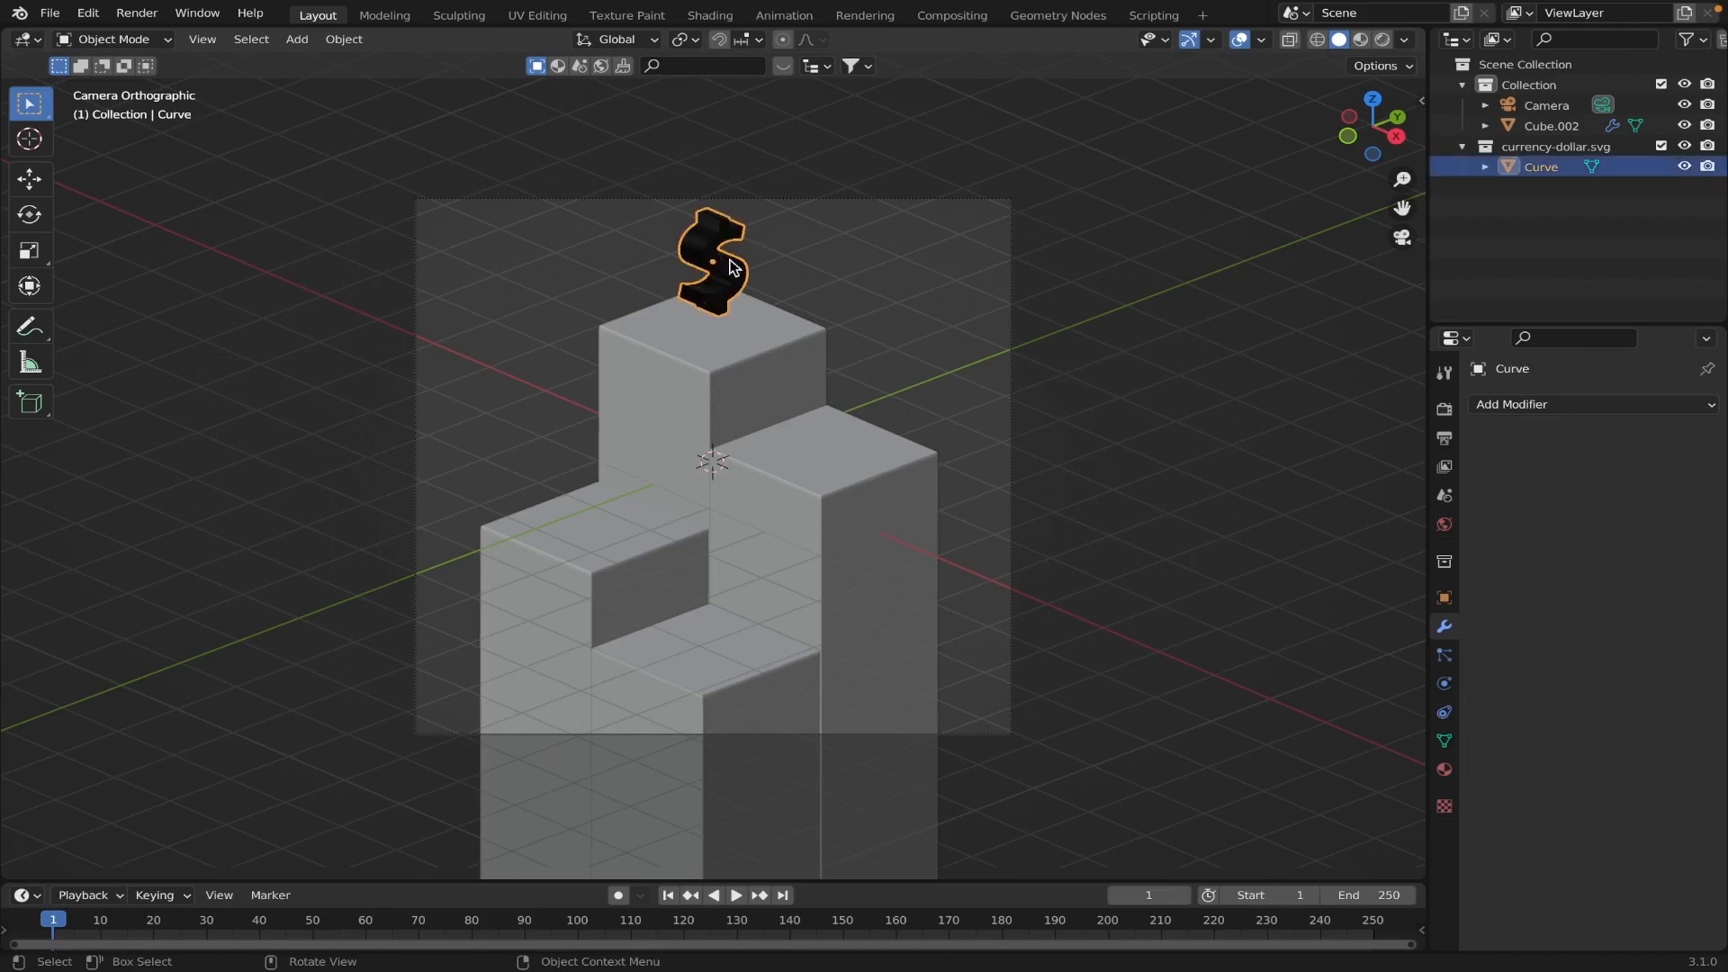
left_click(840, 250)
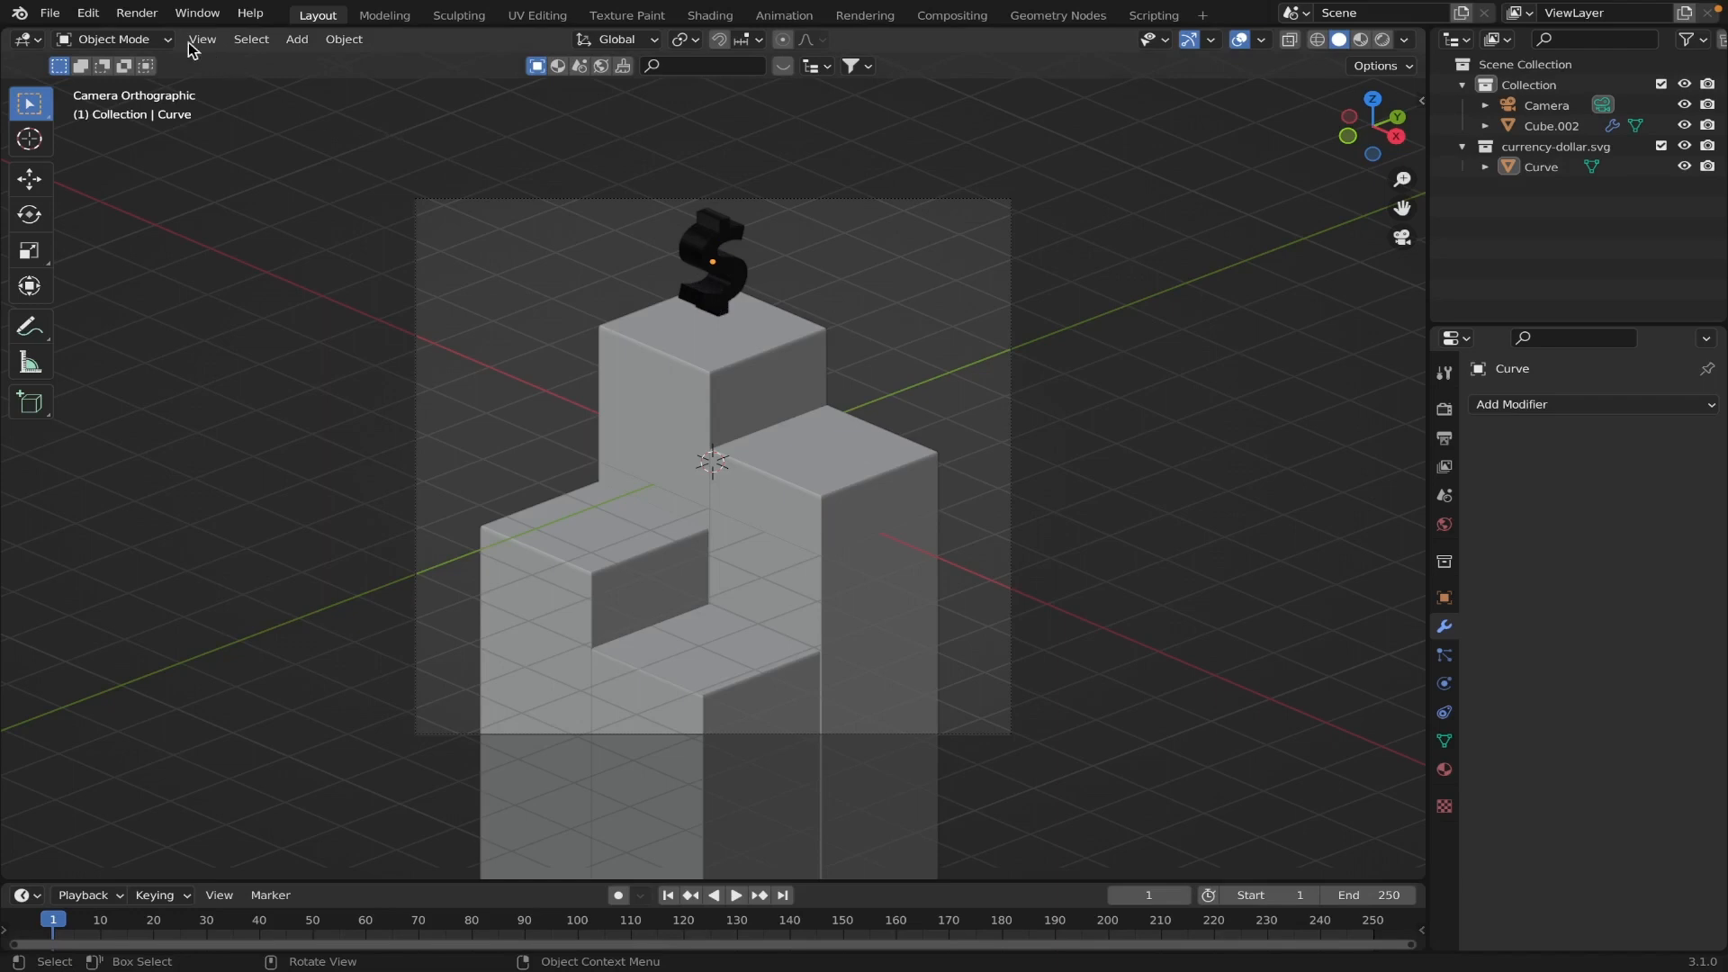
left_click(1445, 408)
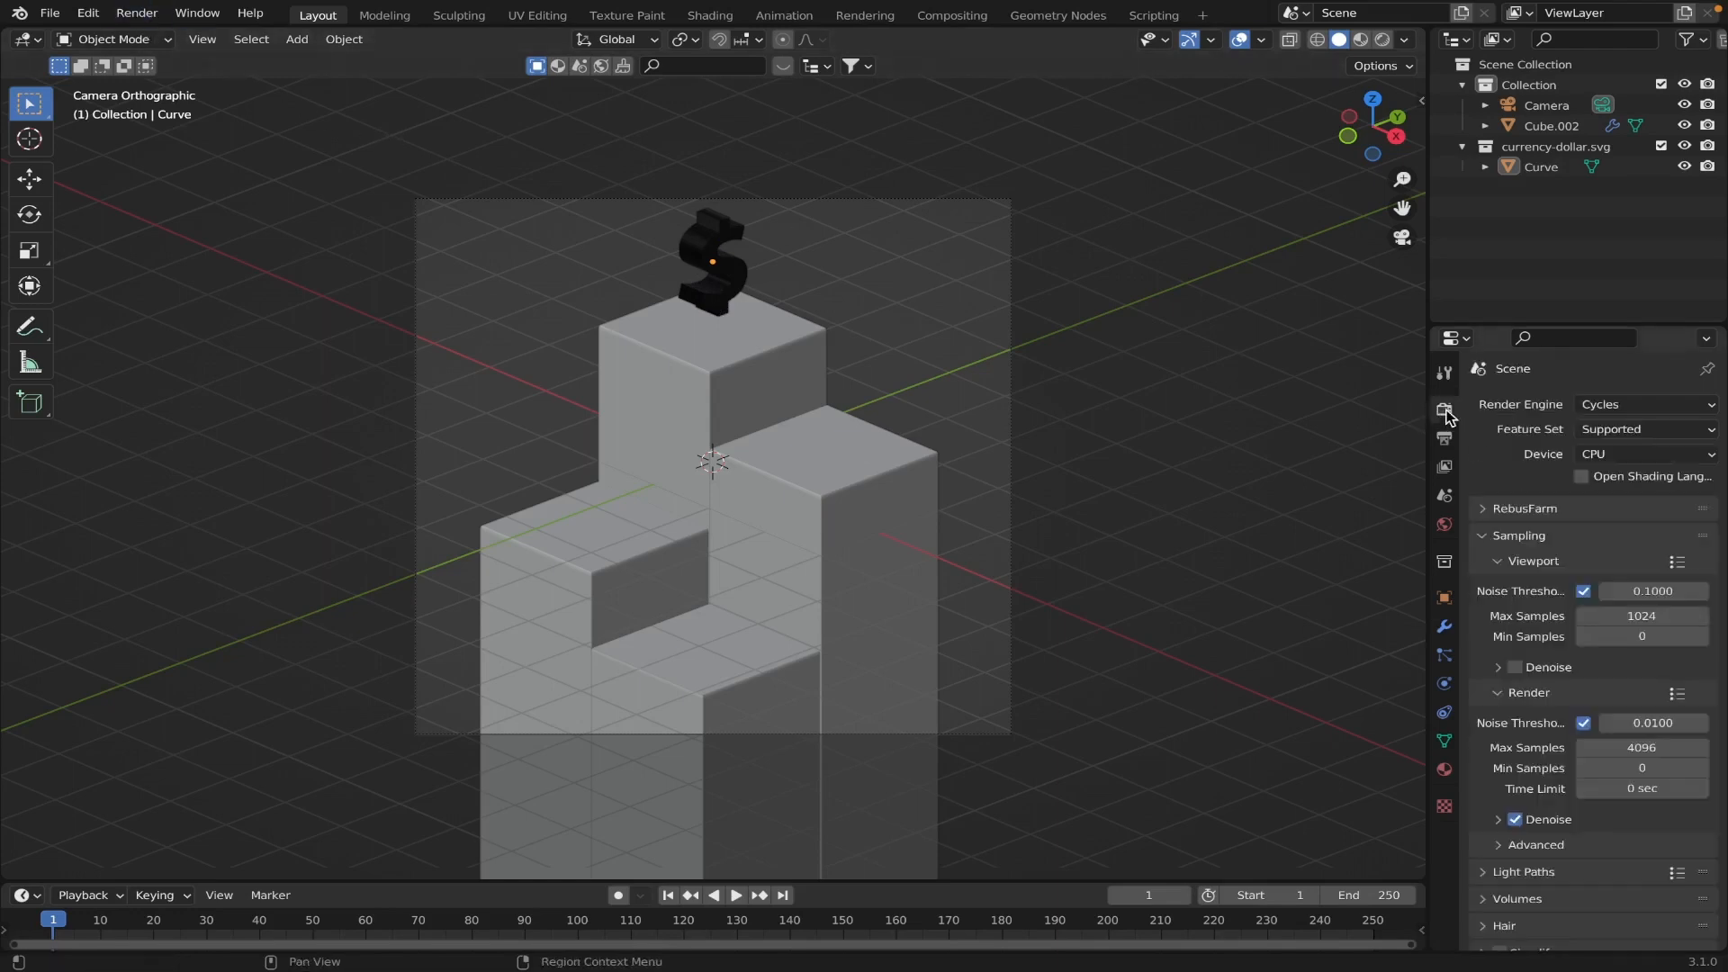
scroll(1616, 634, "down", 5)
scroll(1615, 634, "up", 5)
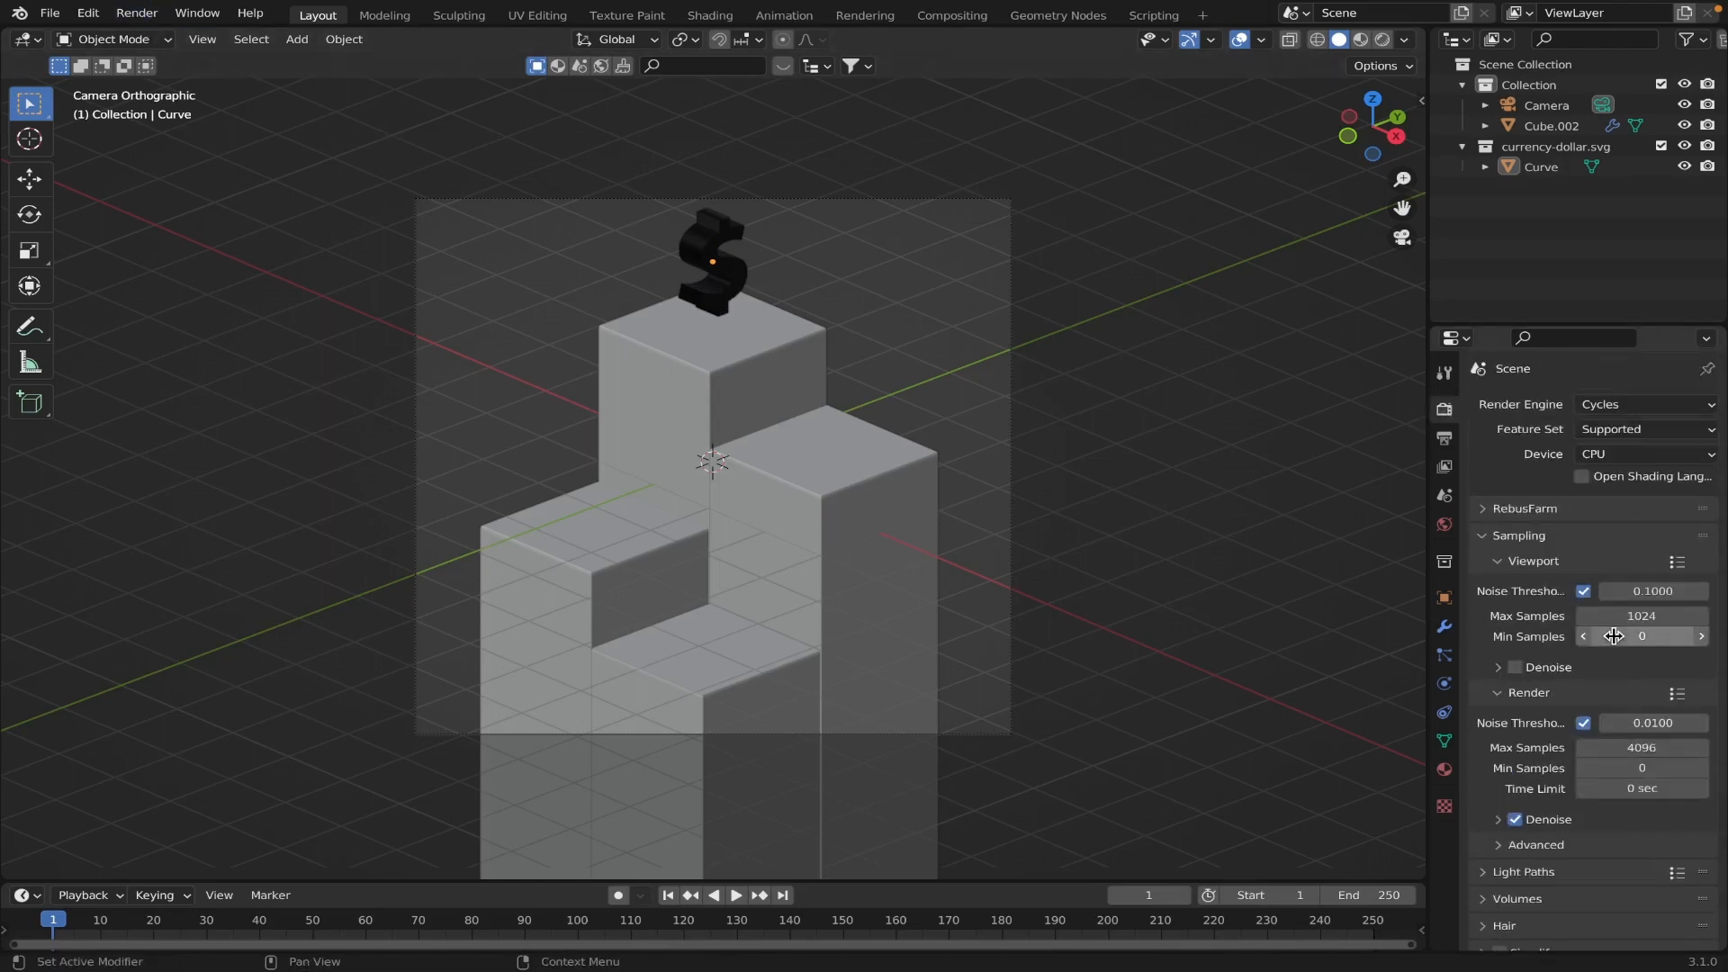